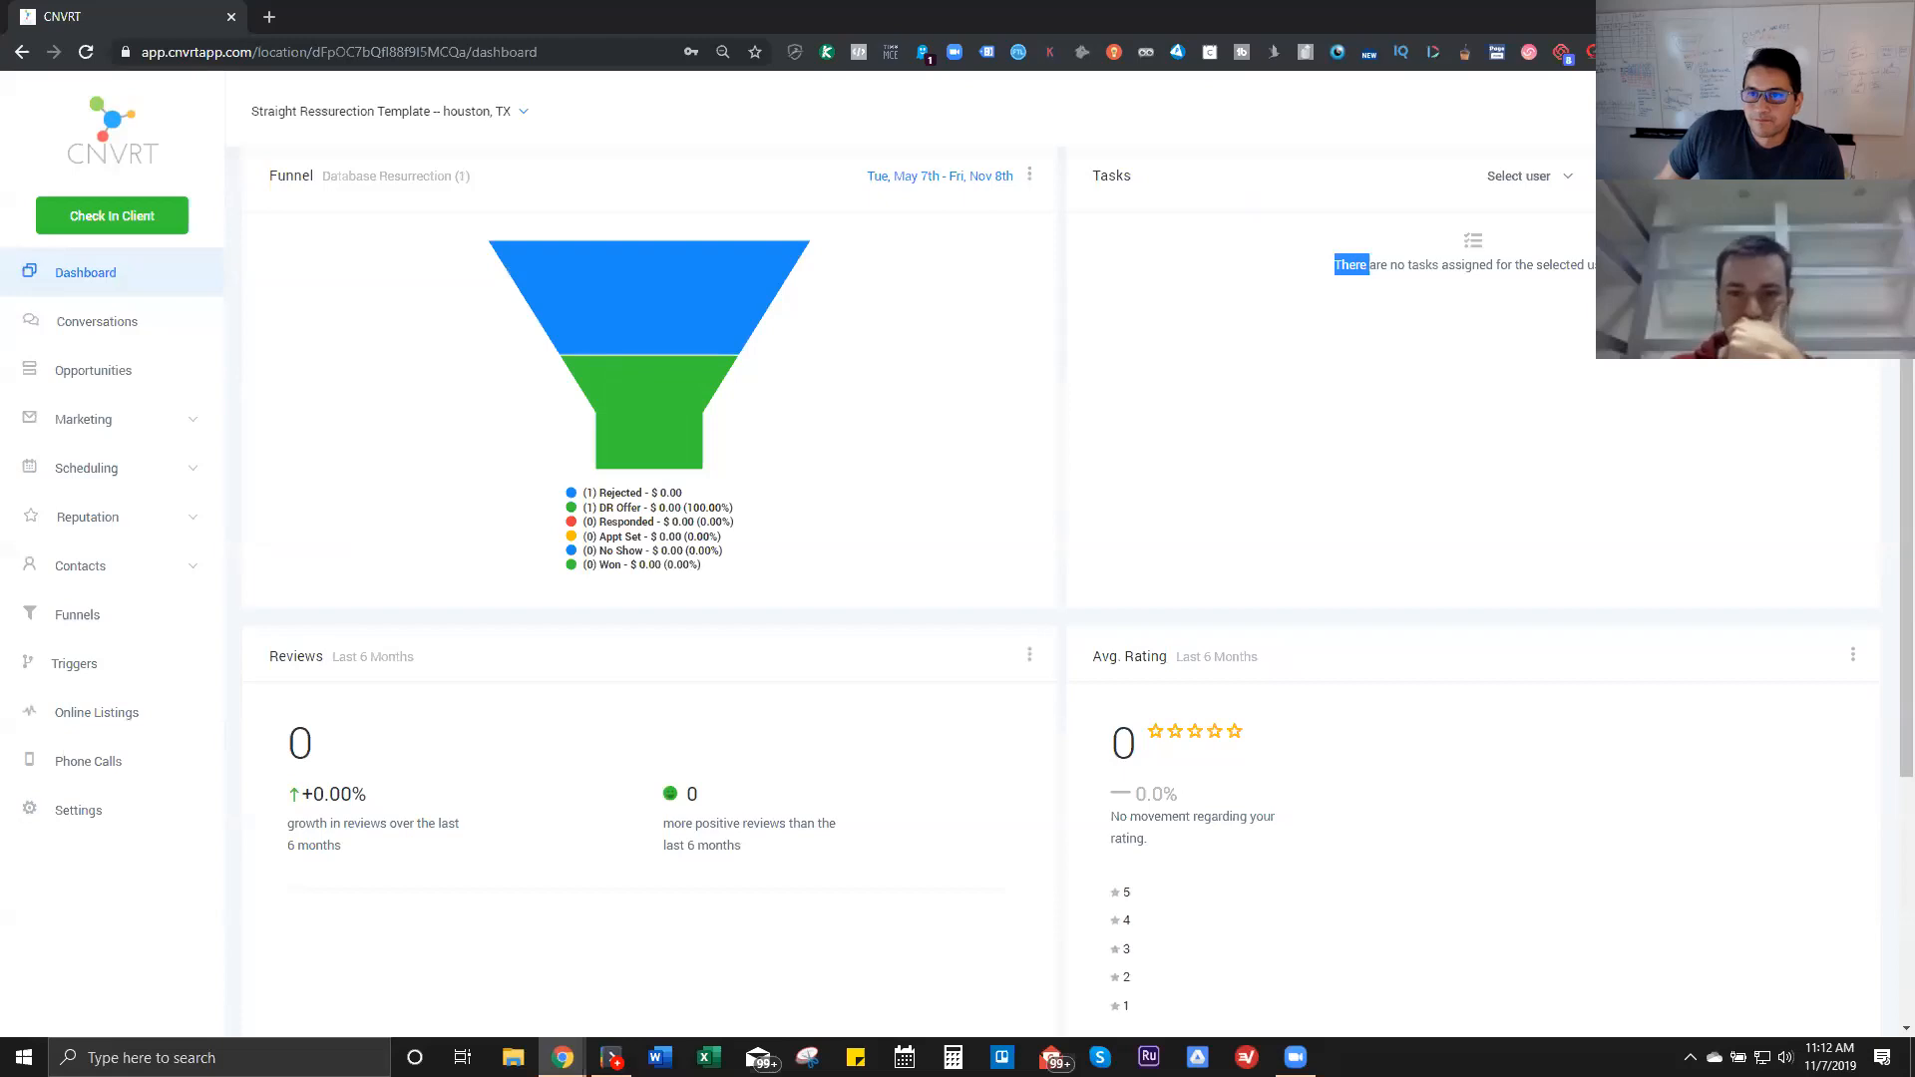
Step: Review the Database Resurrection funnel on the dashboard and open the opportunities pipeline
click(1277, 63)
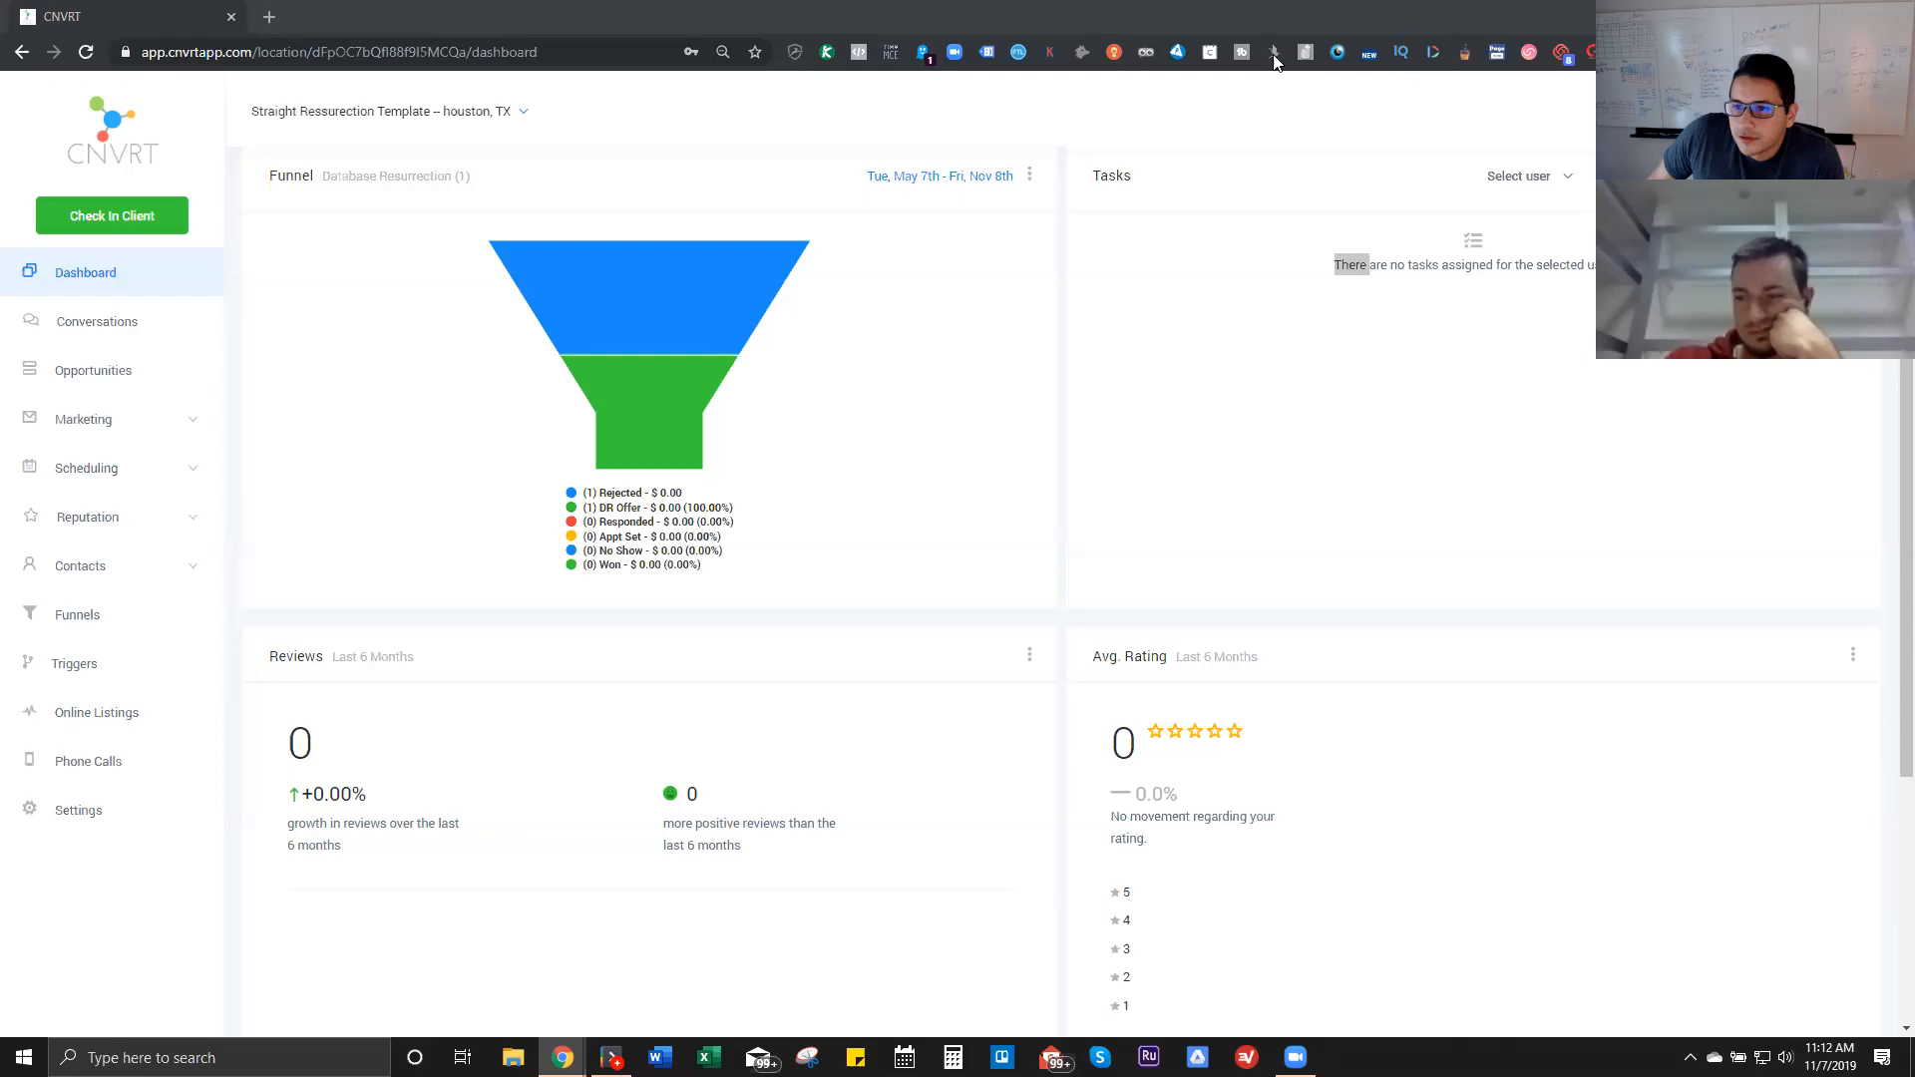
click(1683, 408)
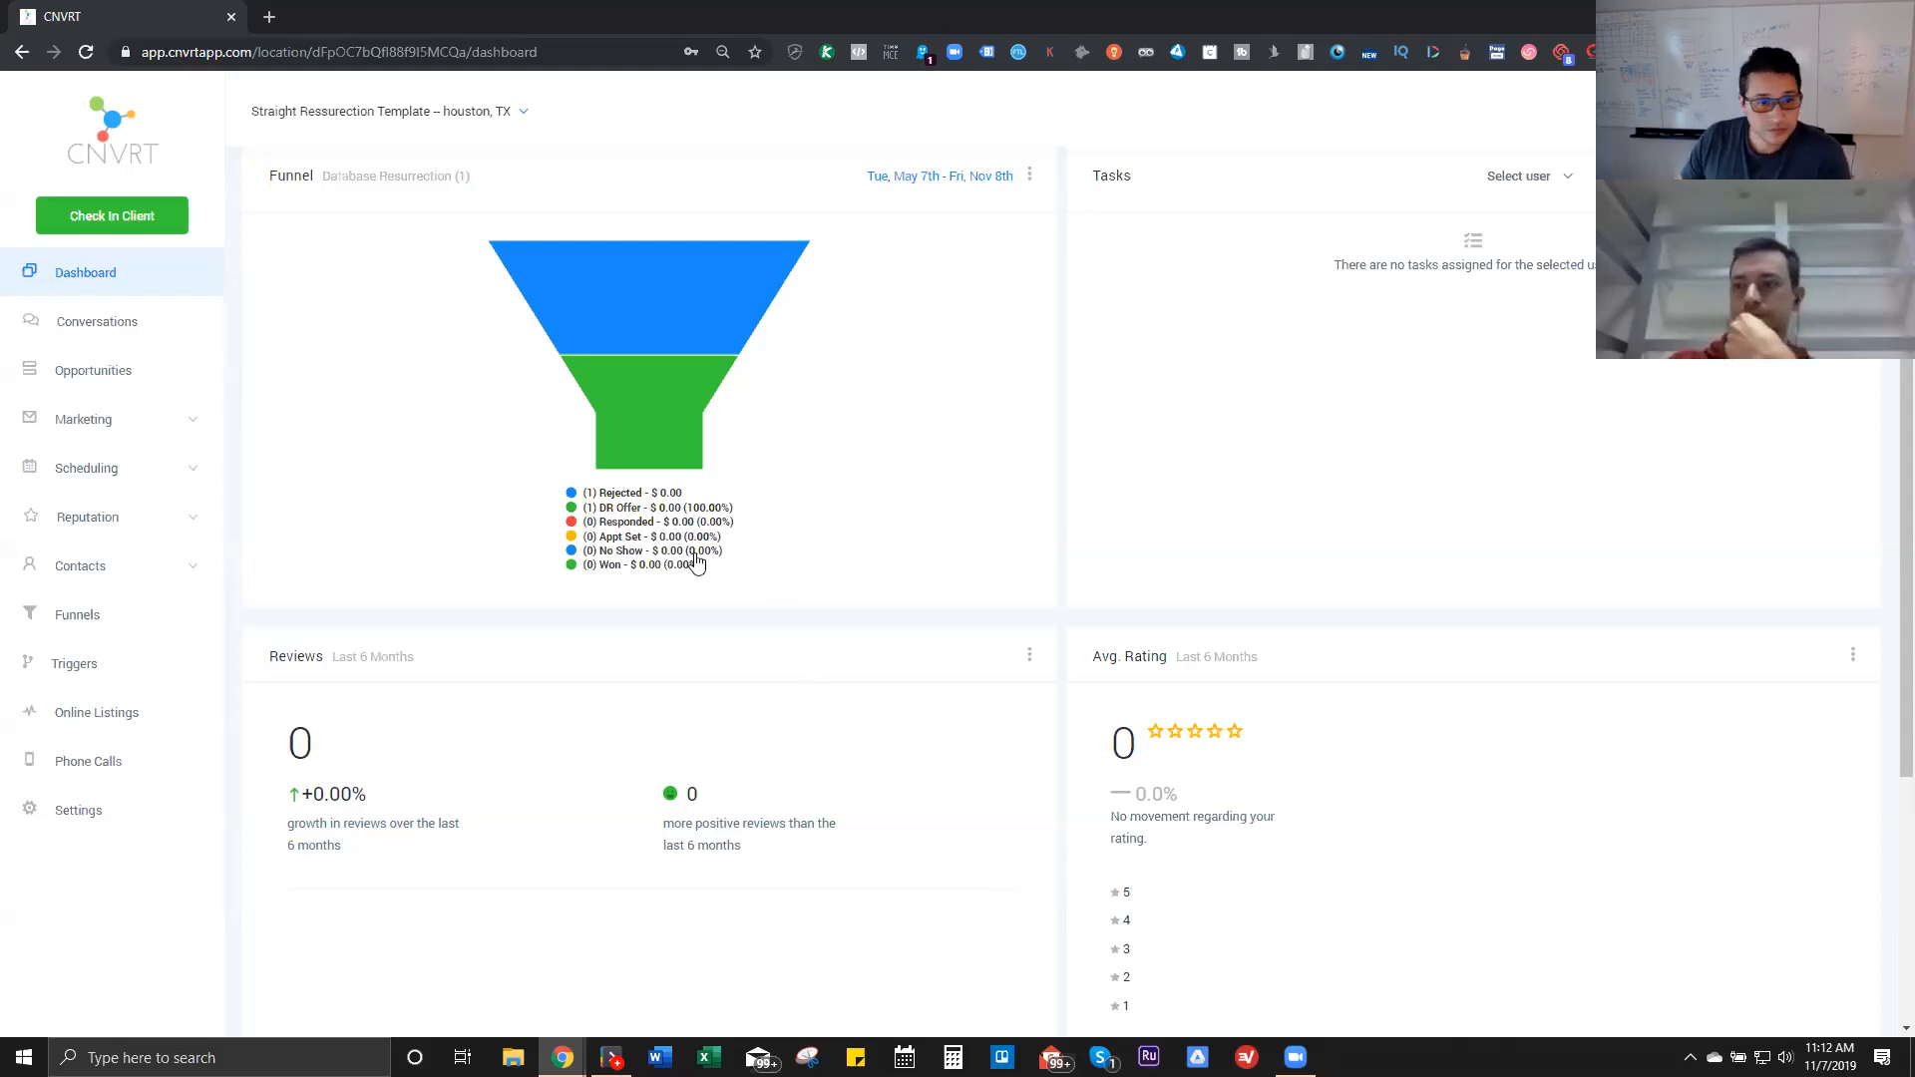
mouse_move(599, 279)
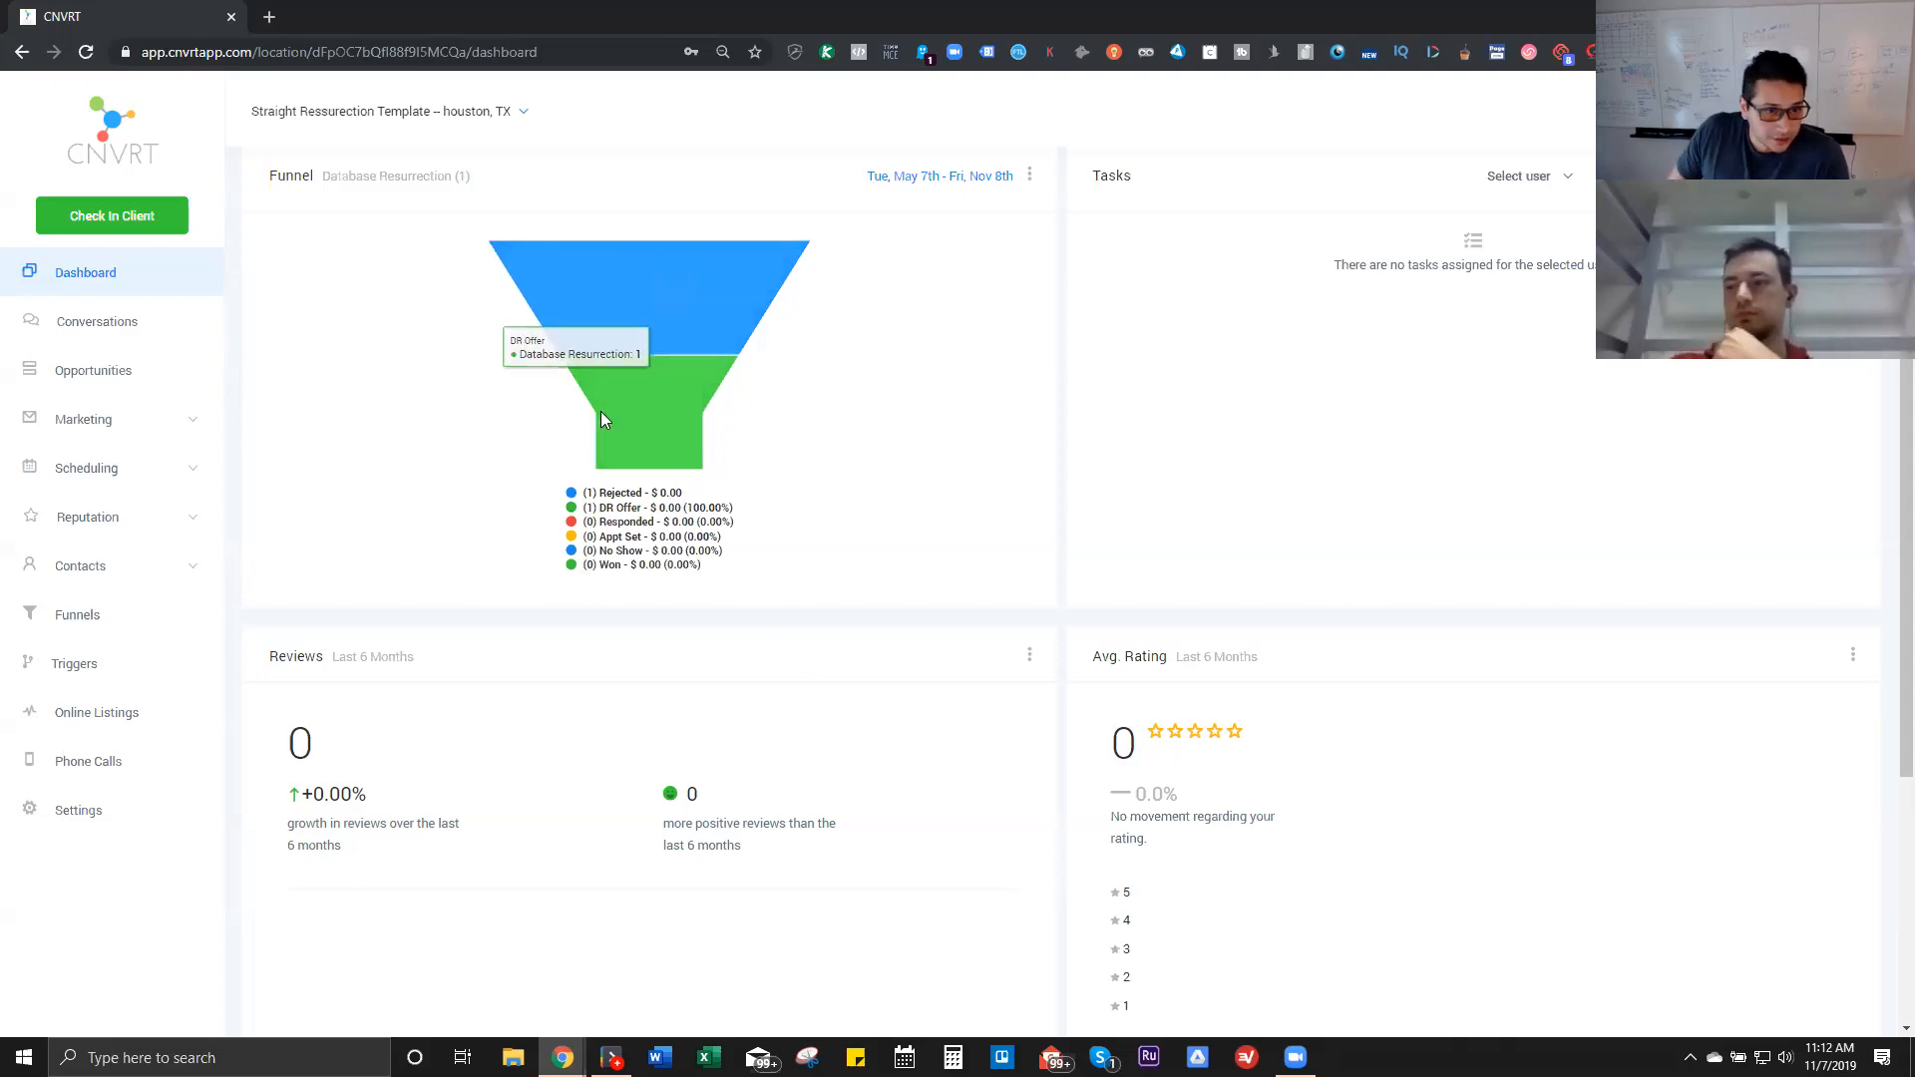
scroll(618, 439, up, 3)
mouse_move(671, 544)
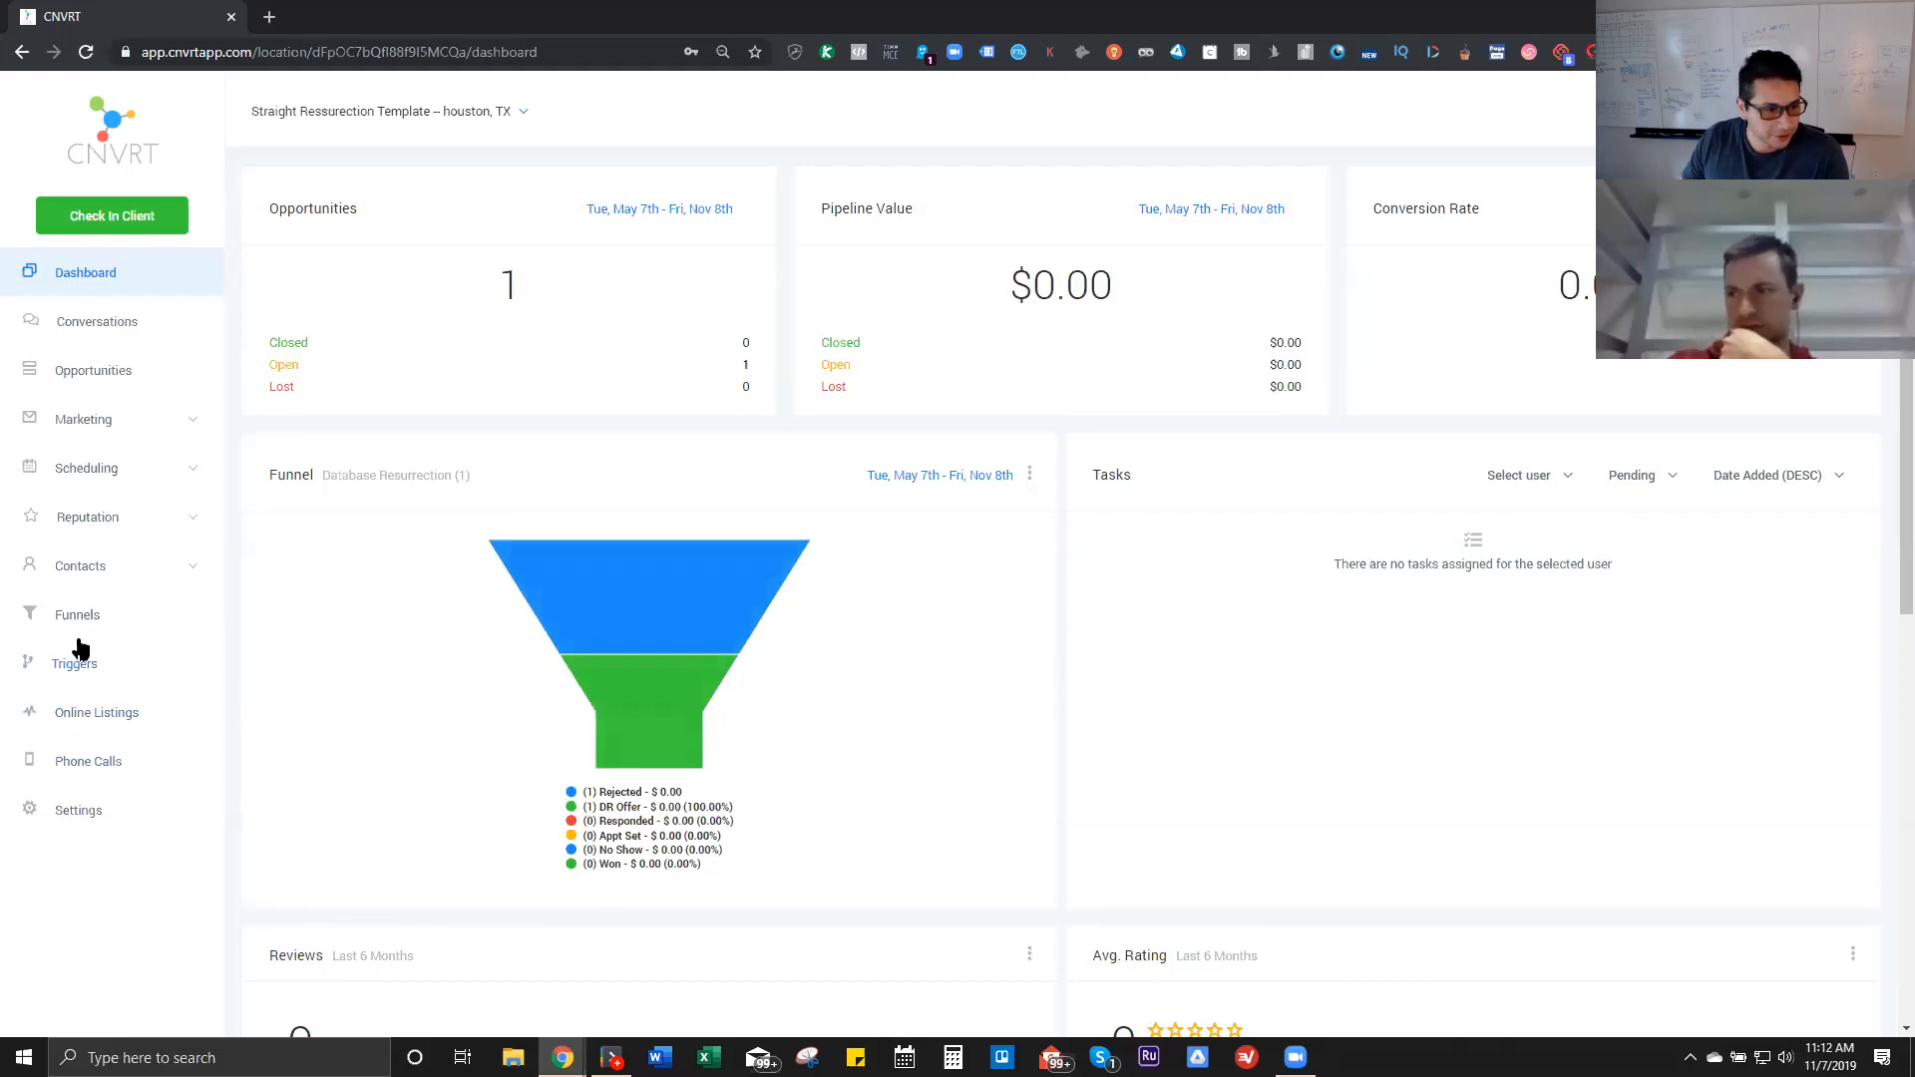
click(119, 380)
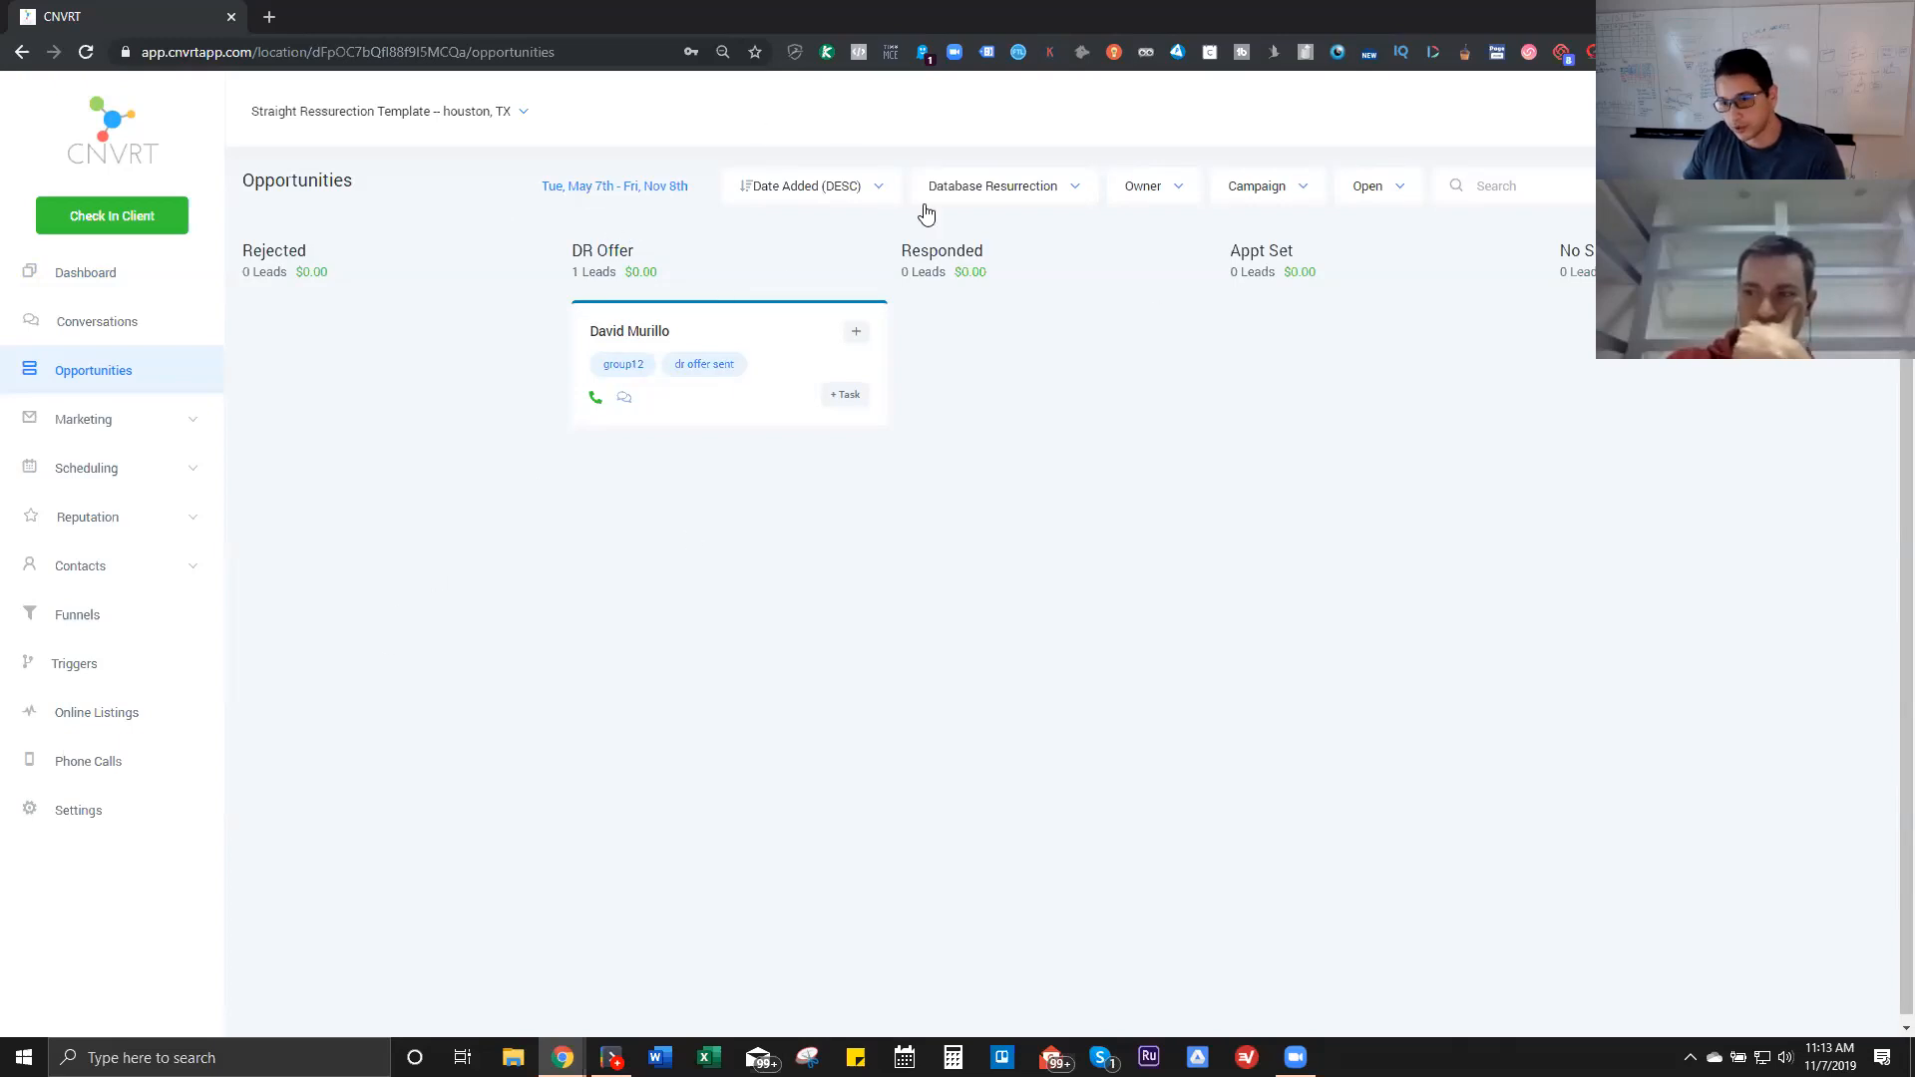
Step: View the marketing bulk requests and the blank new-request form, cancel it, and return to the opportunities pipeline
click(84, 419)
click(62, 513)
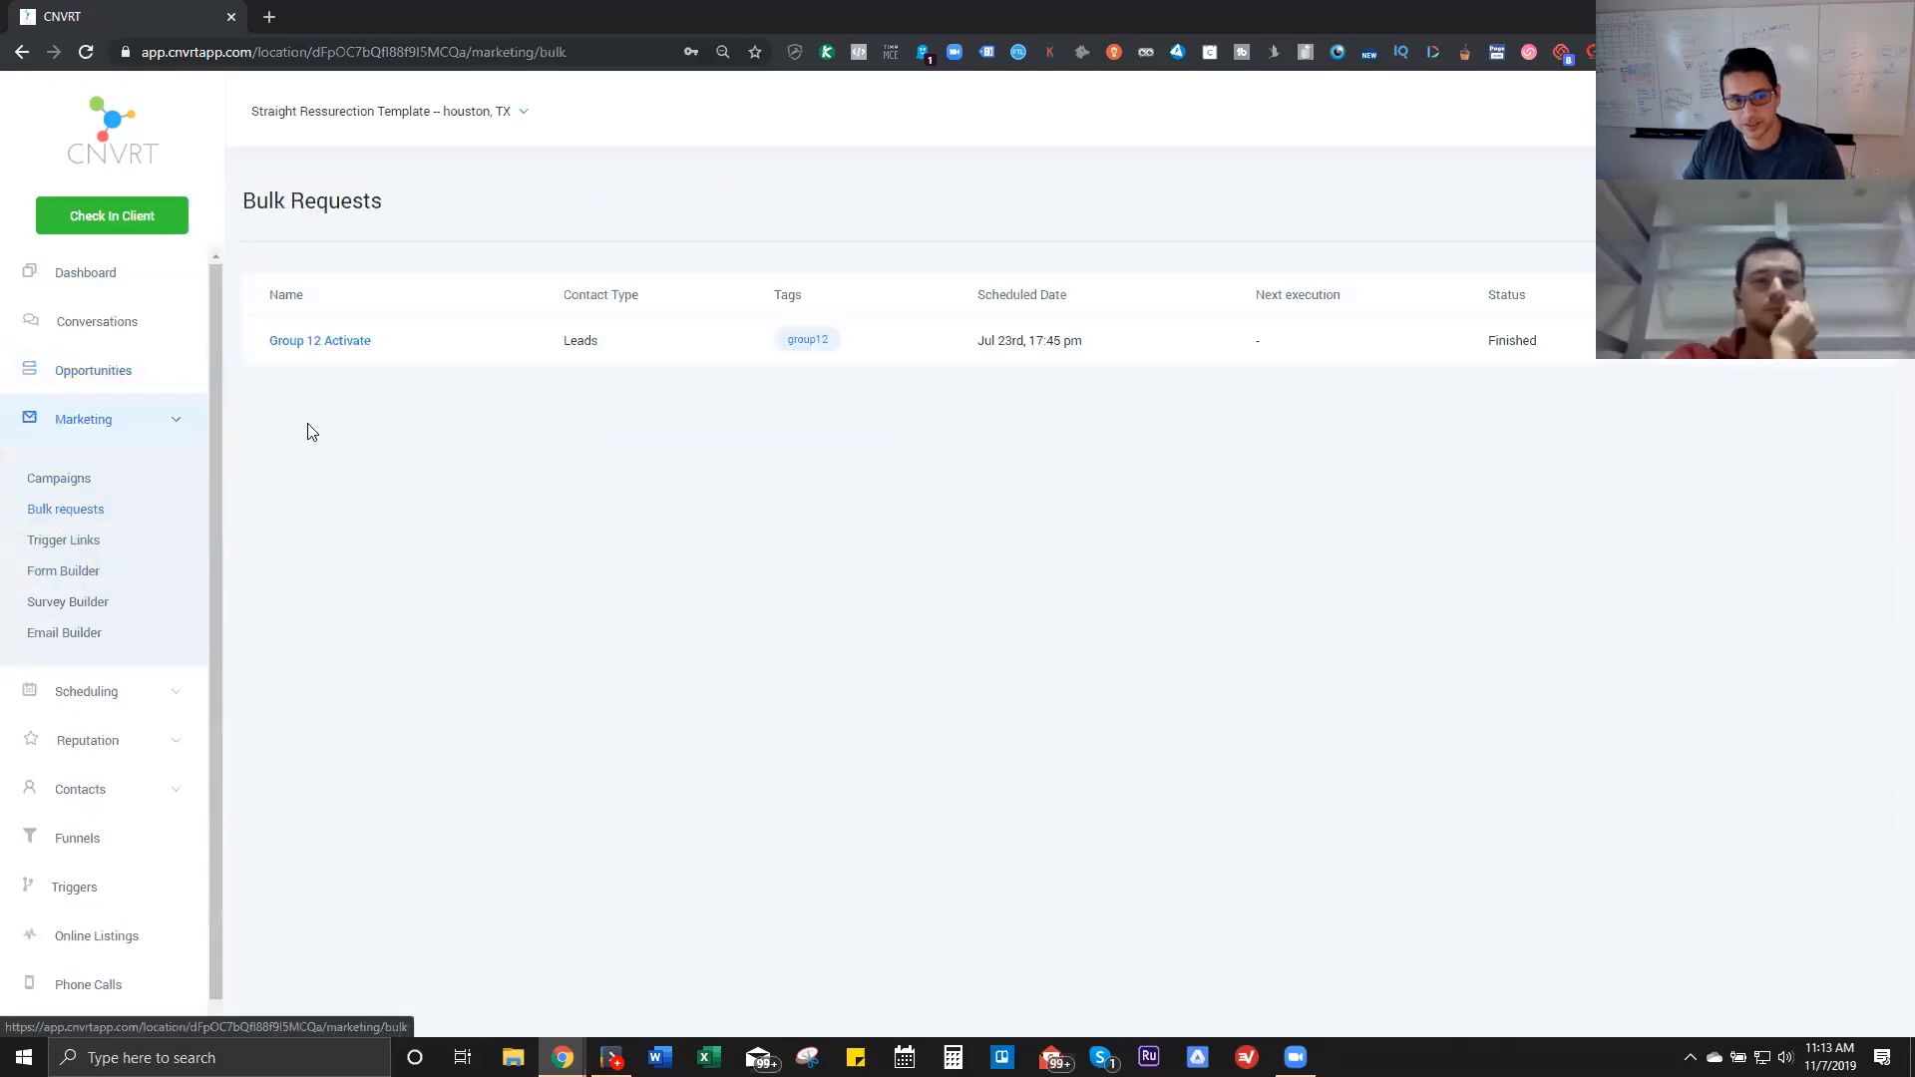
click(1818, 202)
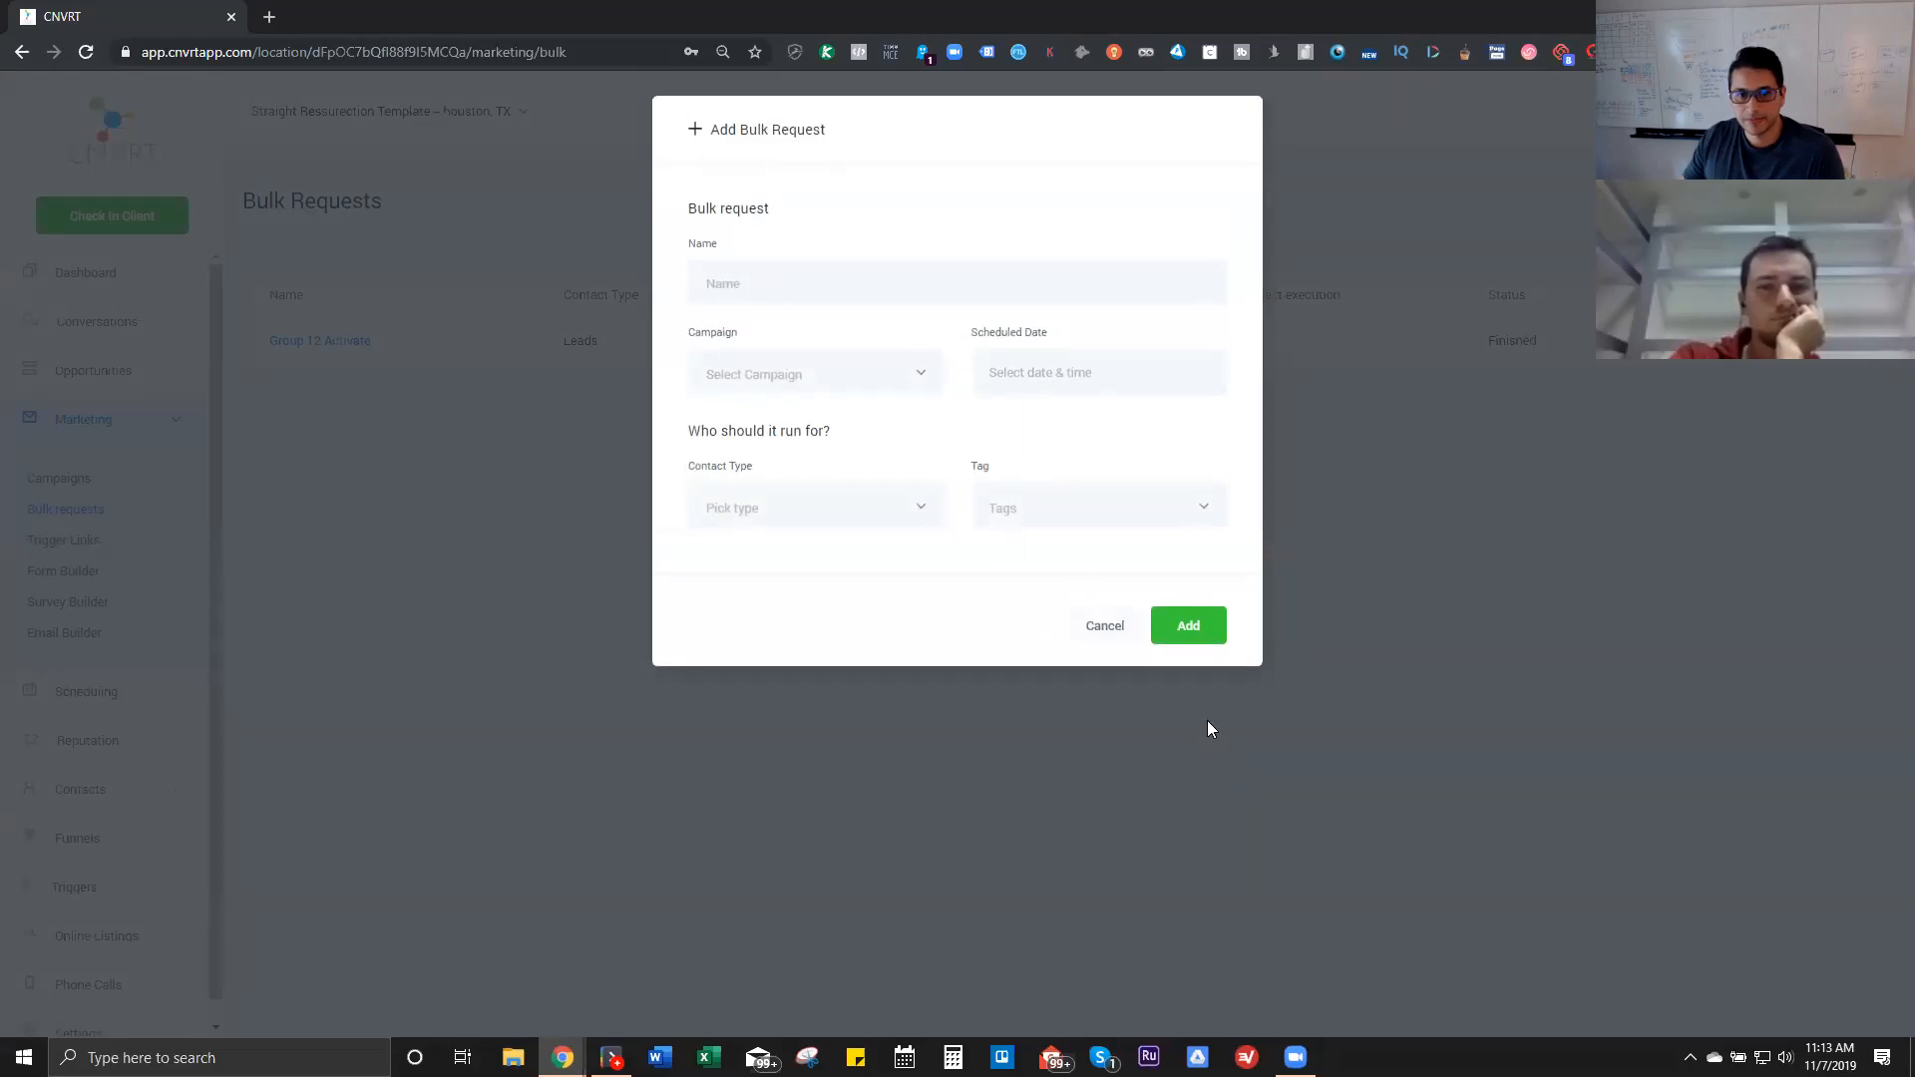
click(1107, 627)
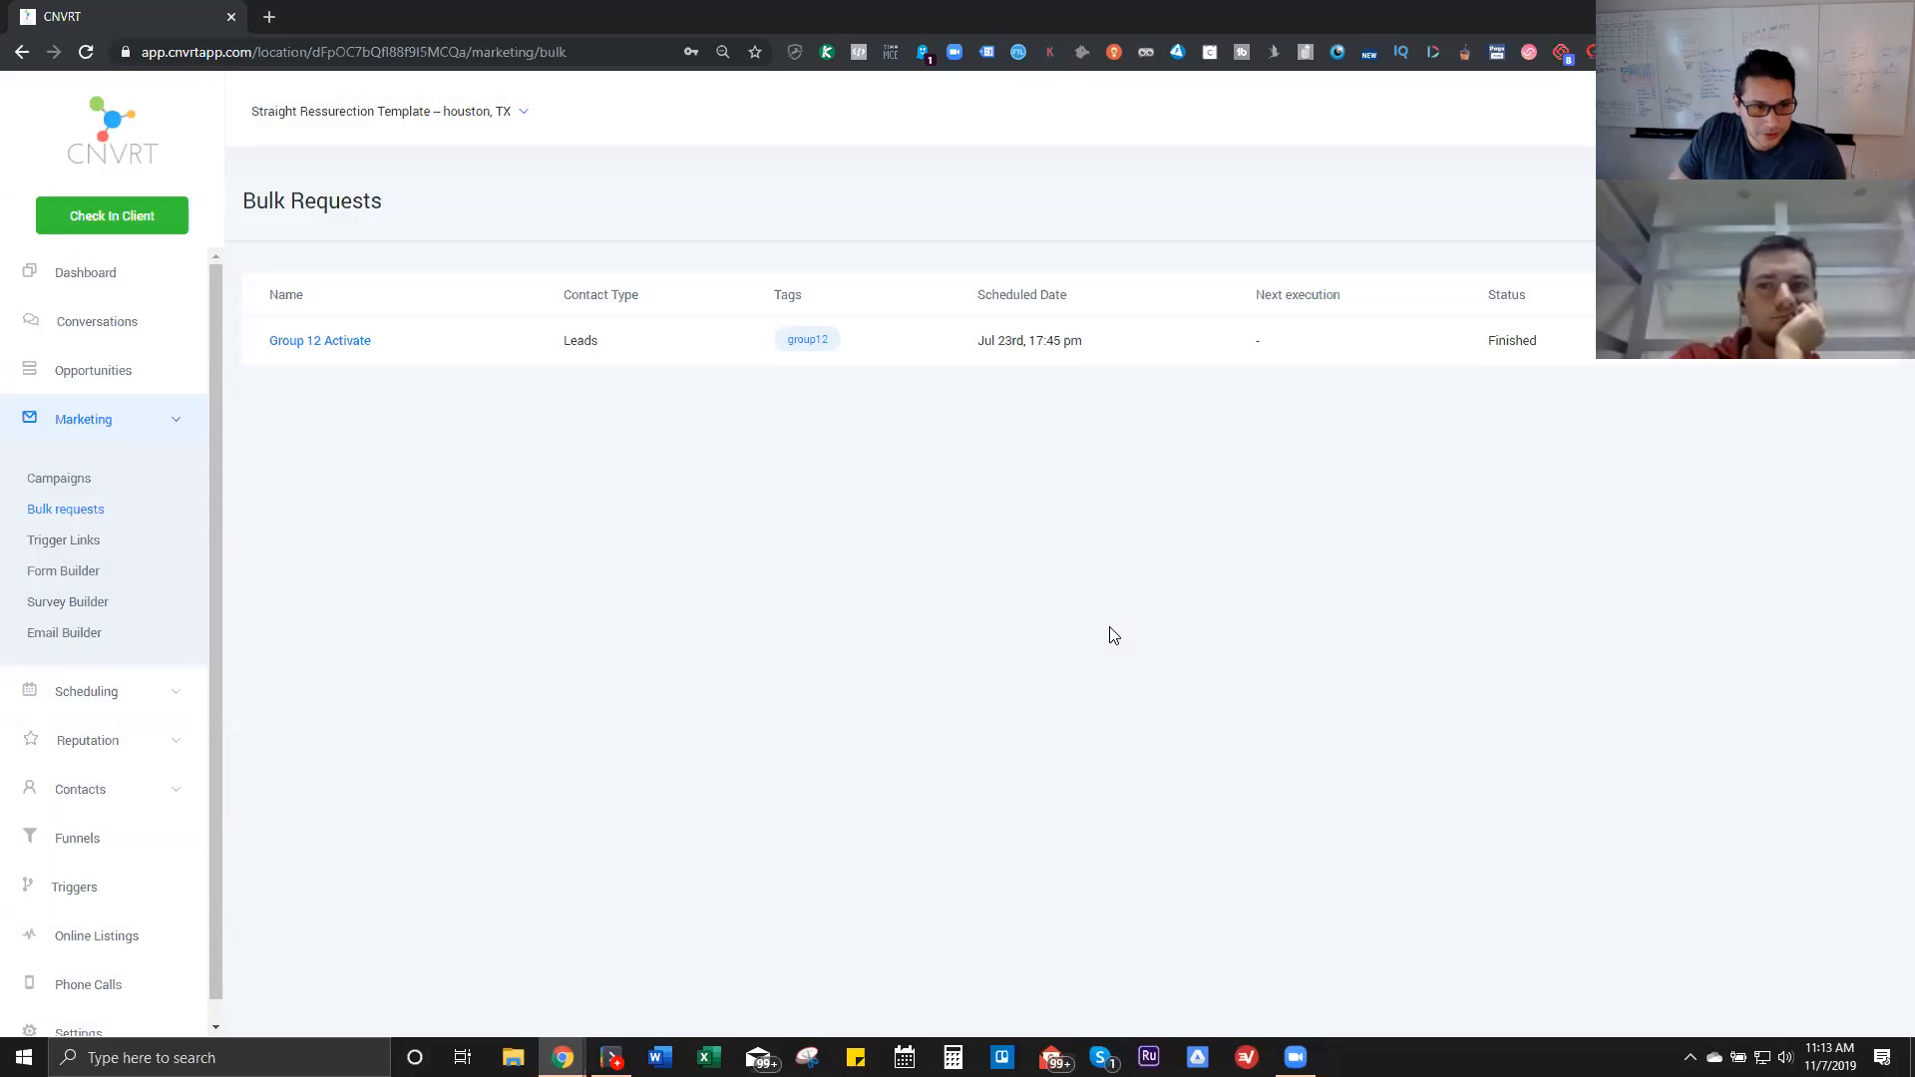
click(98, 366)
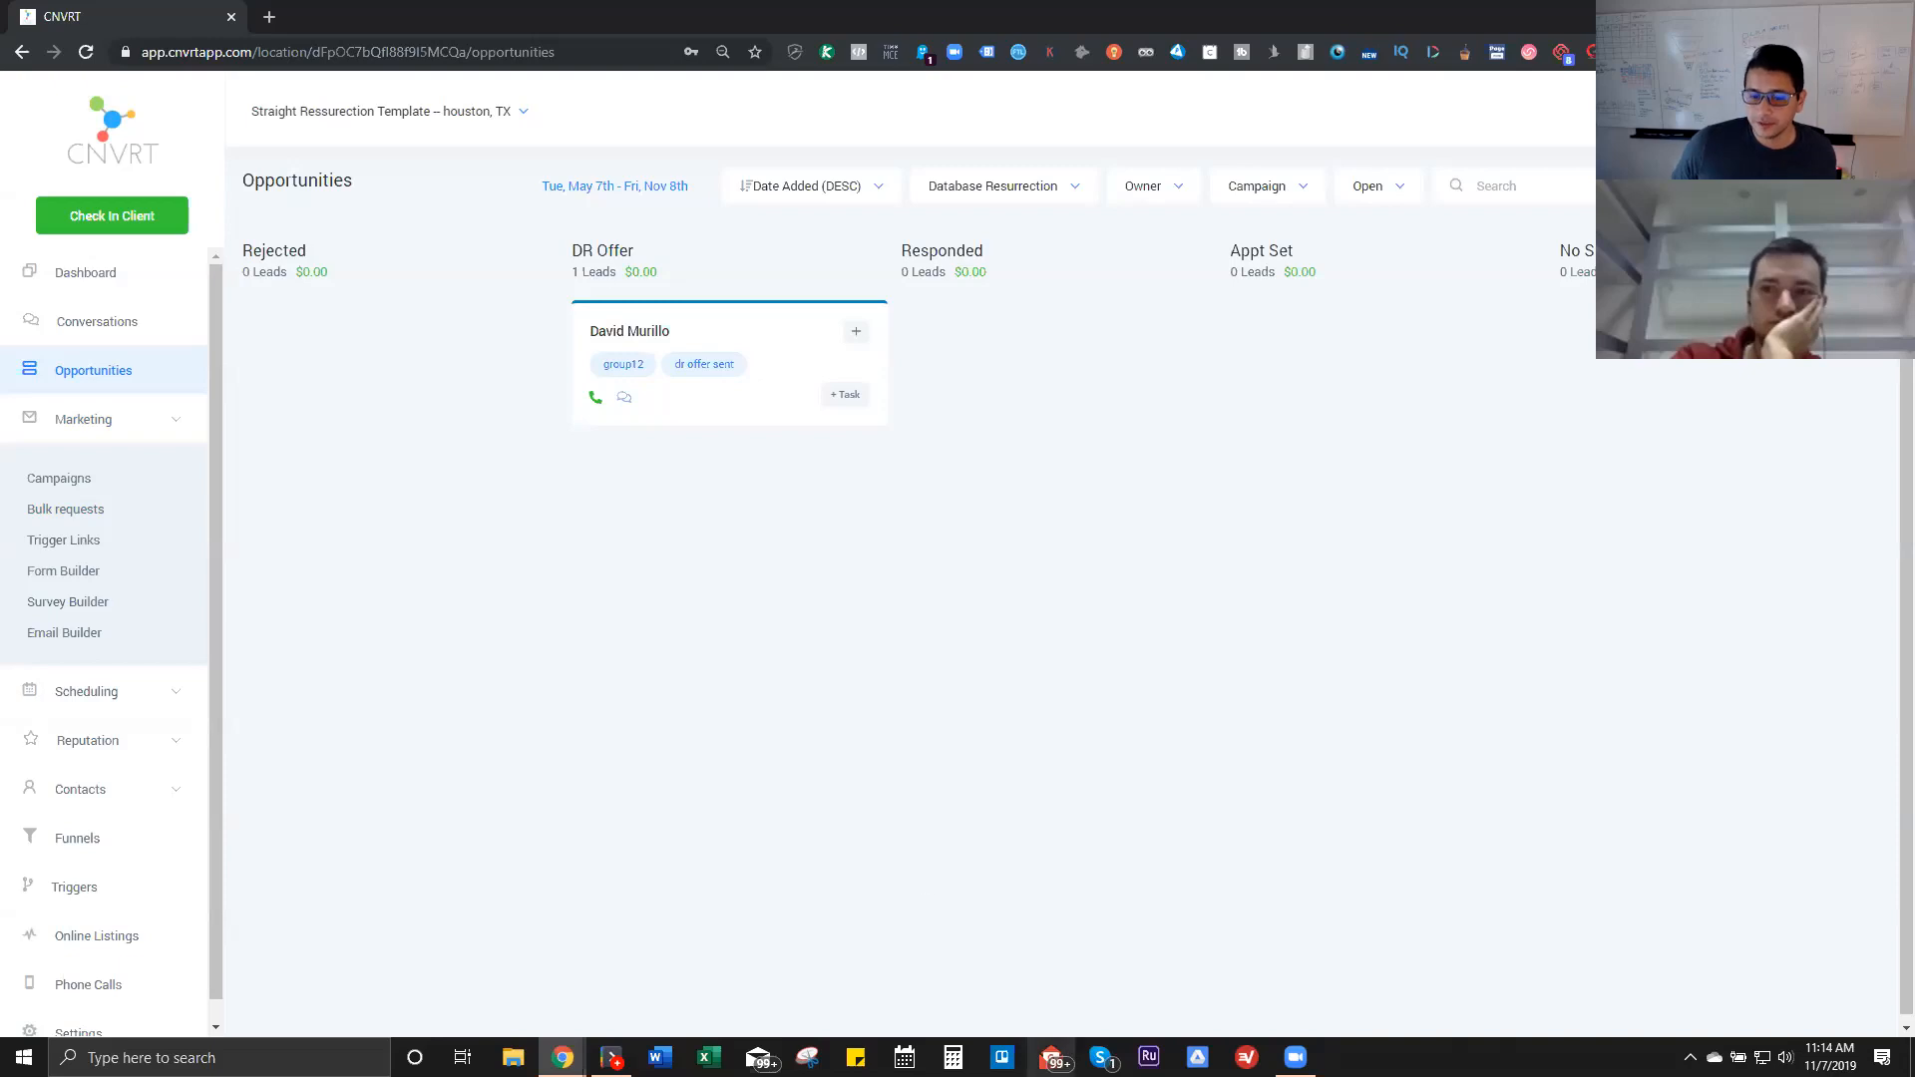
Step: Calculate 300 × .08 in the Calculator app and close it
click(954, 1057)
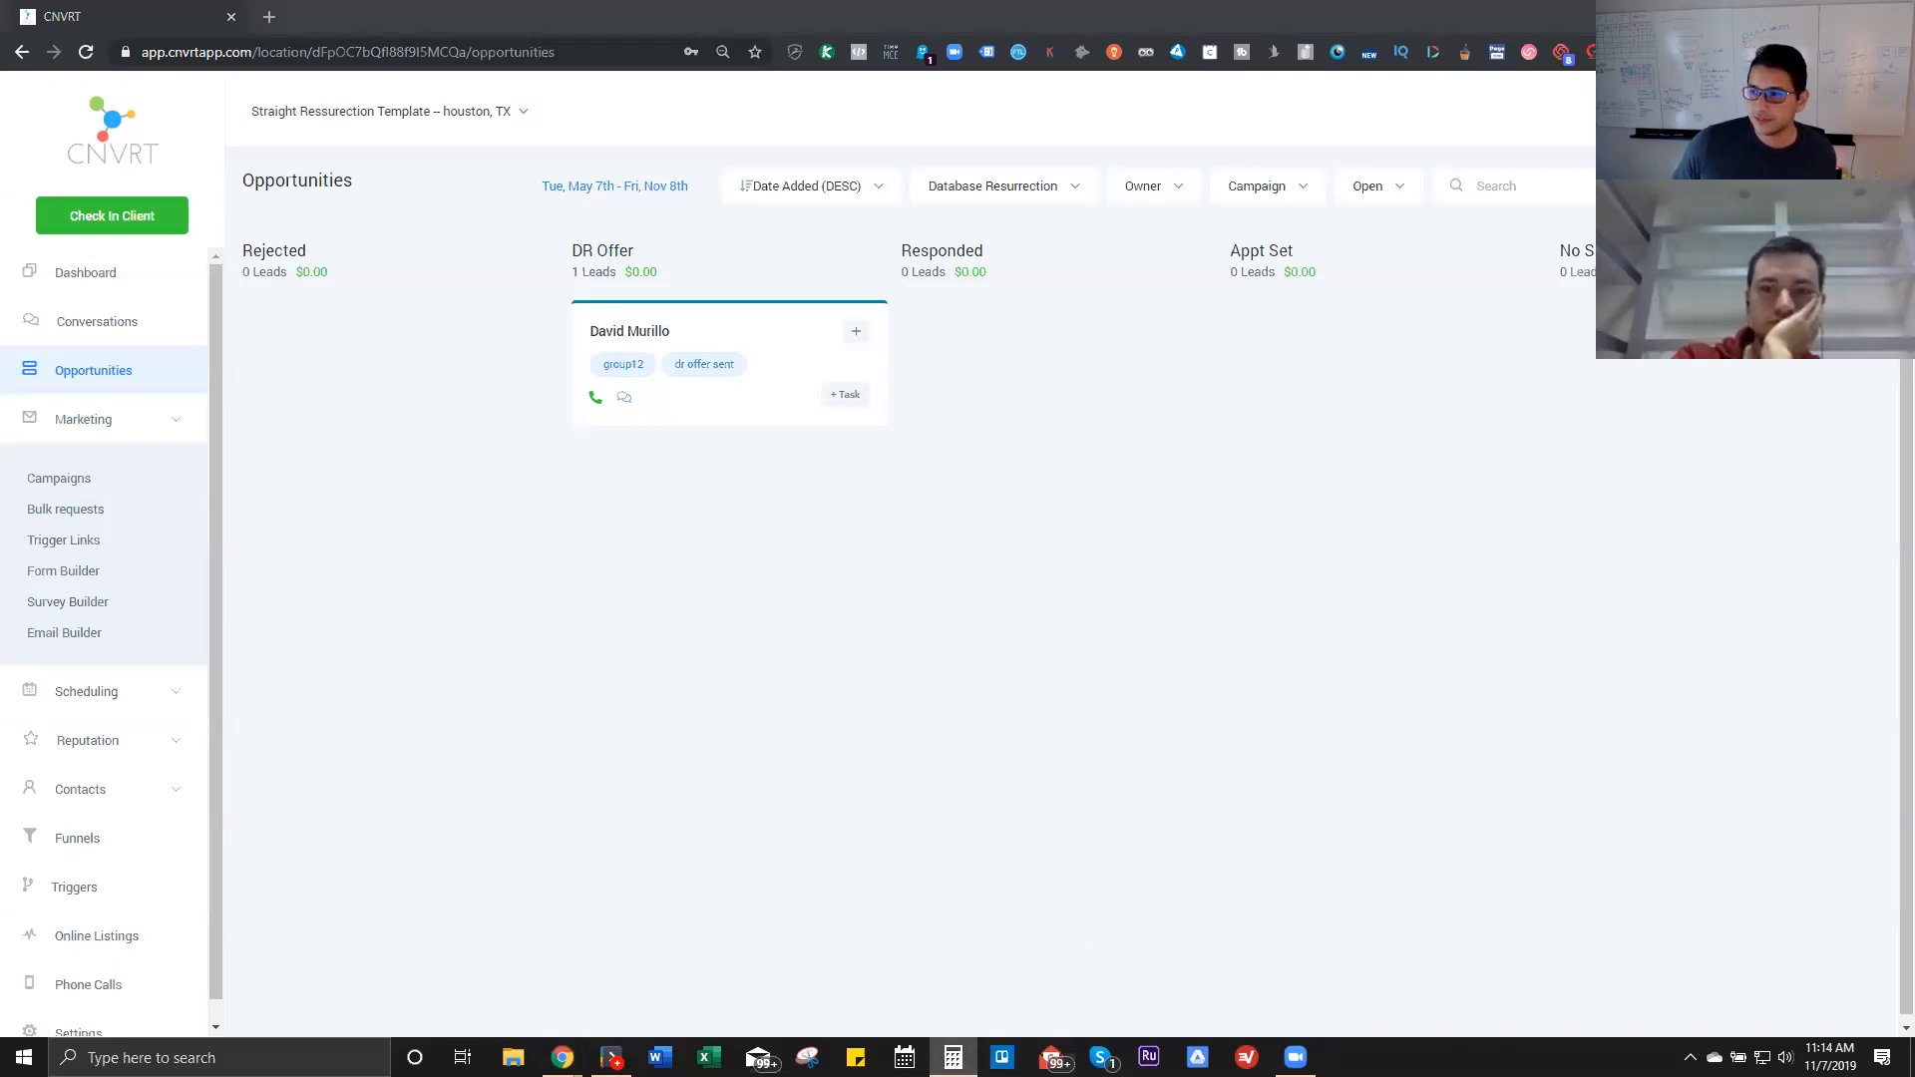
text(3)
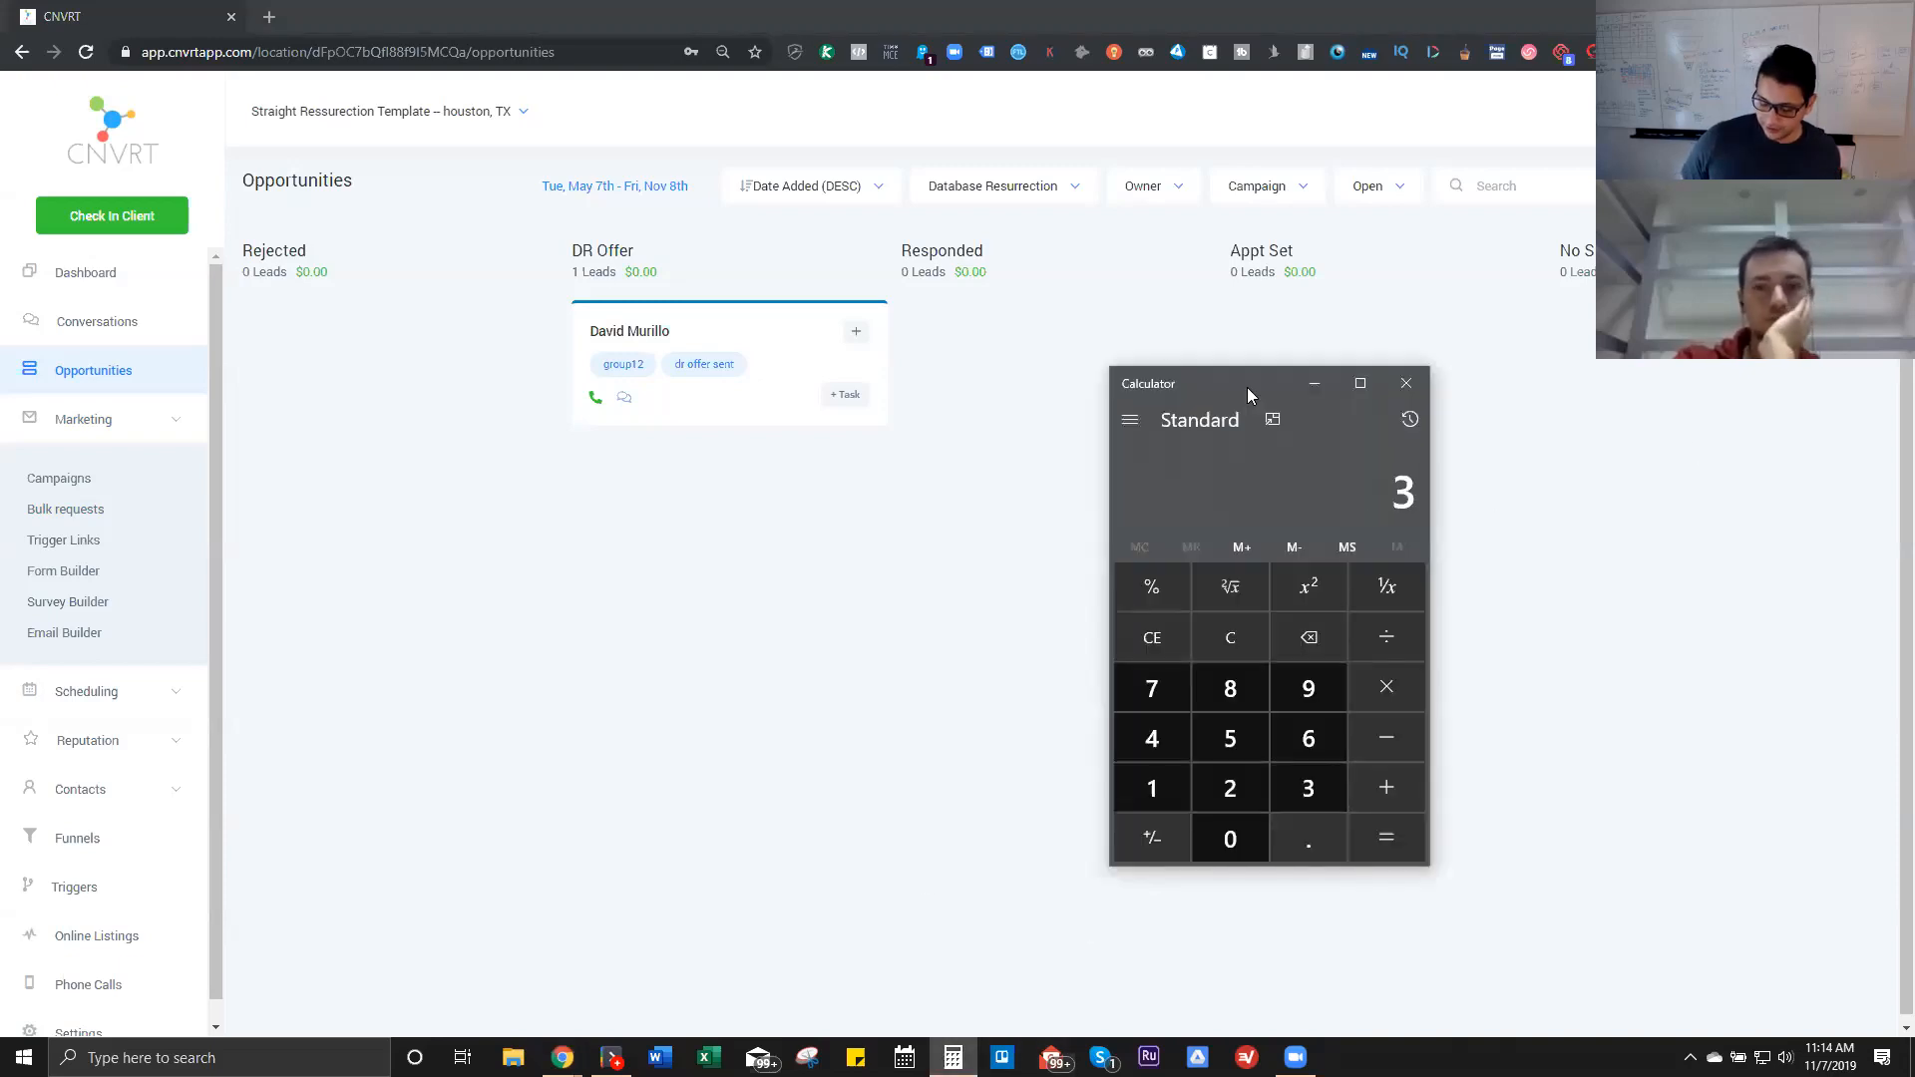
text(00*.08)
key(Return)
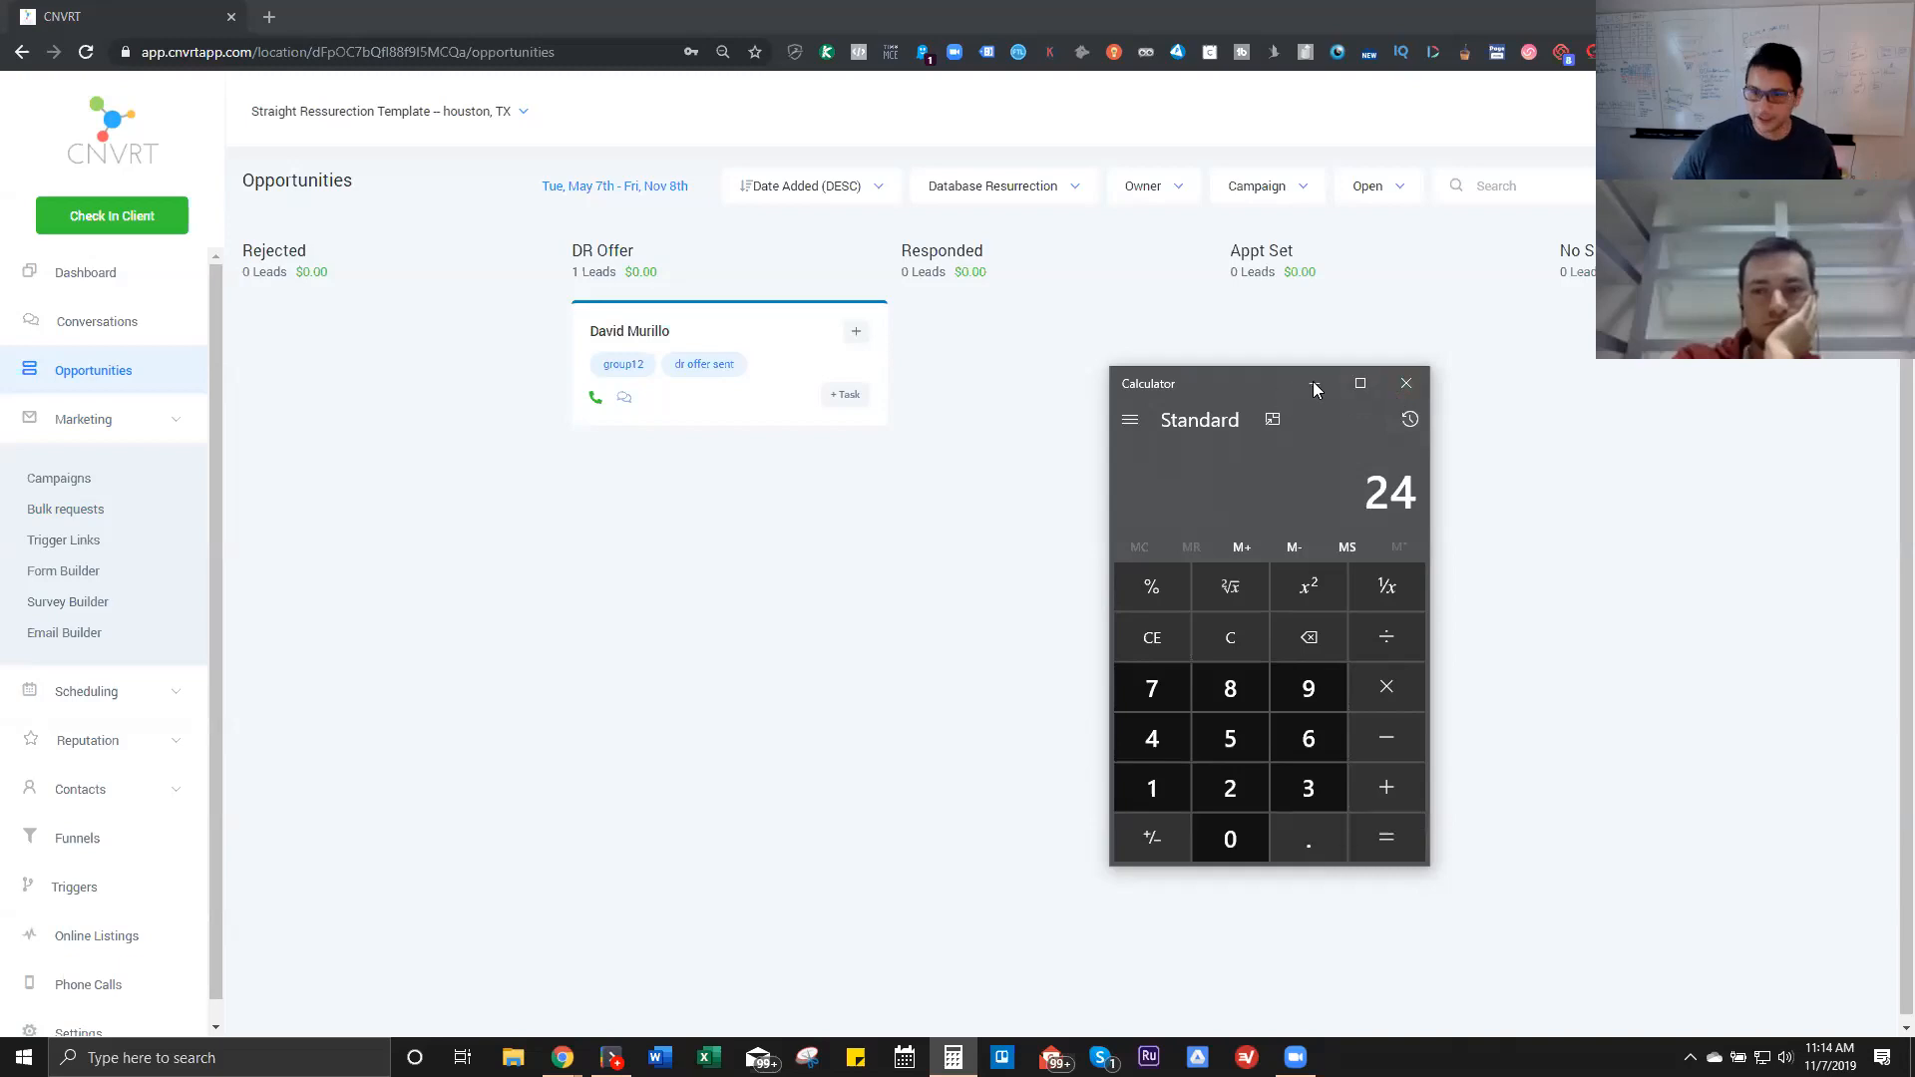
click(1406, 383)
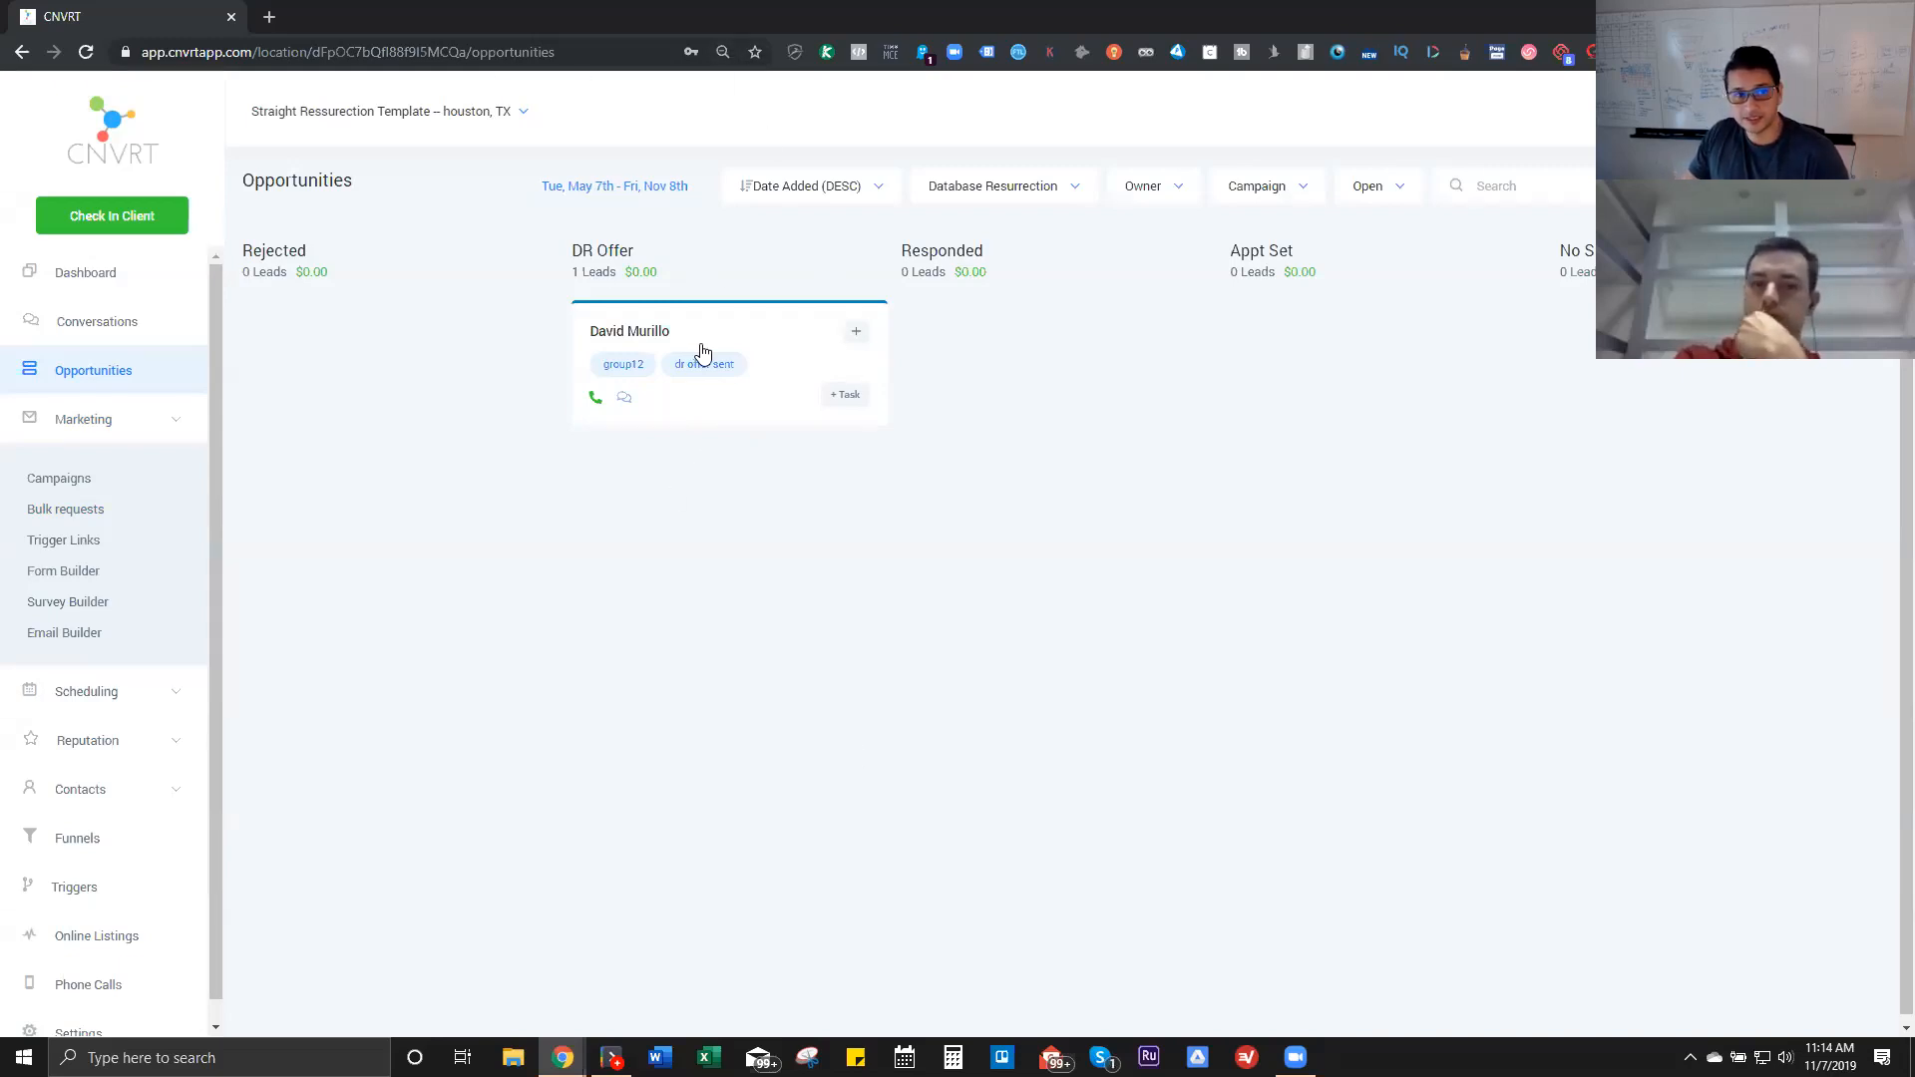
Step: Switch to the Air National Texas – Spring, TX account
drag(774, 342, 731, 331)
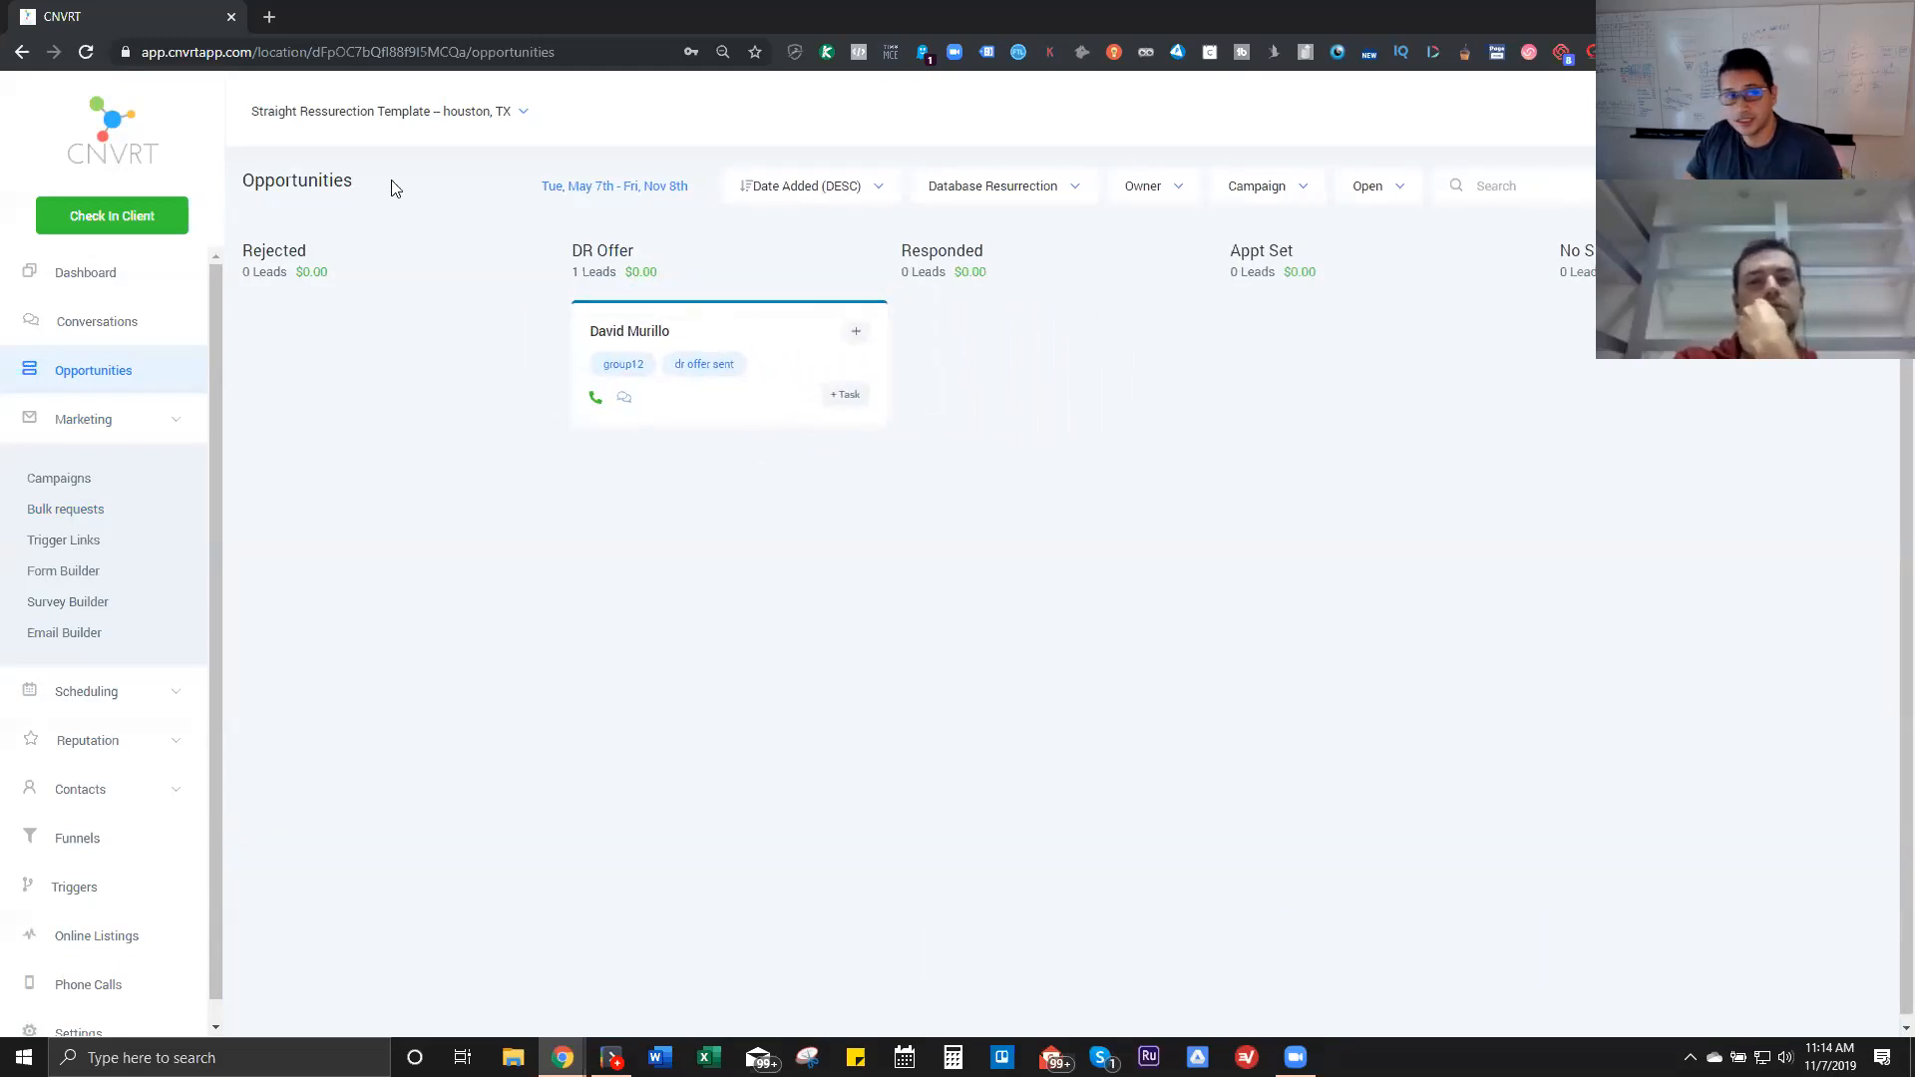
click(396, 120)
click(371, 265)
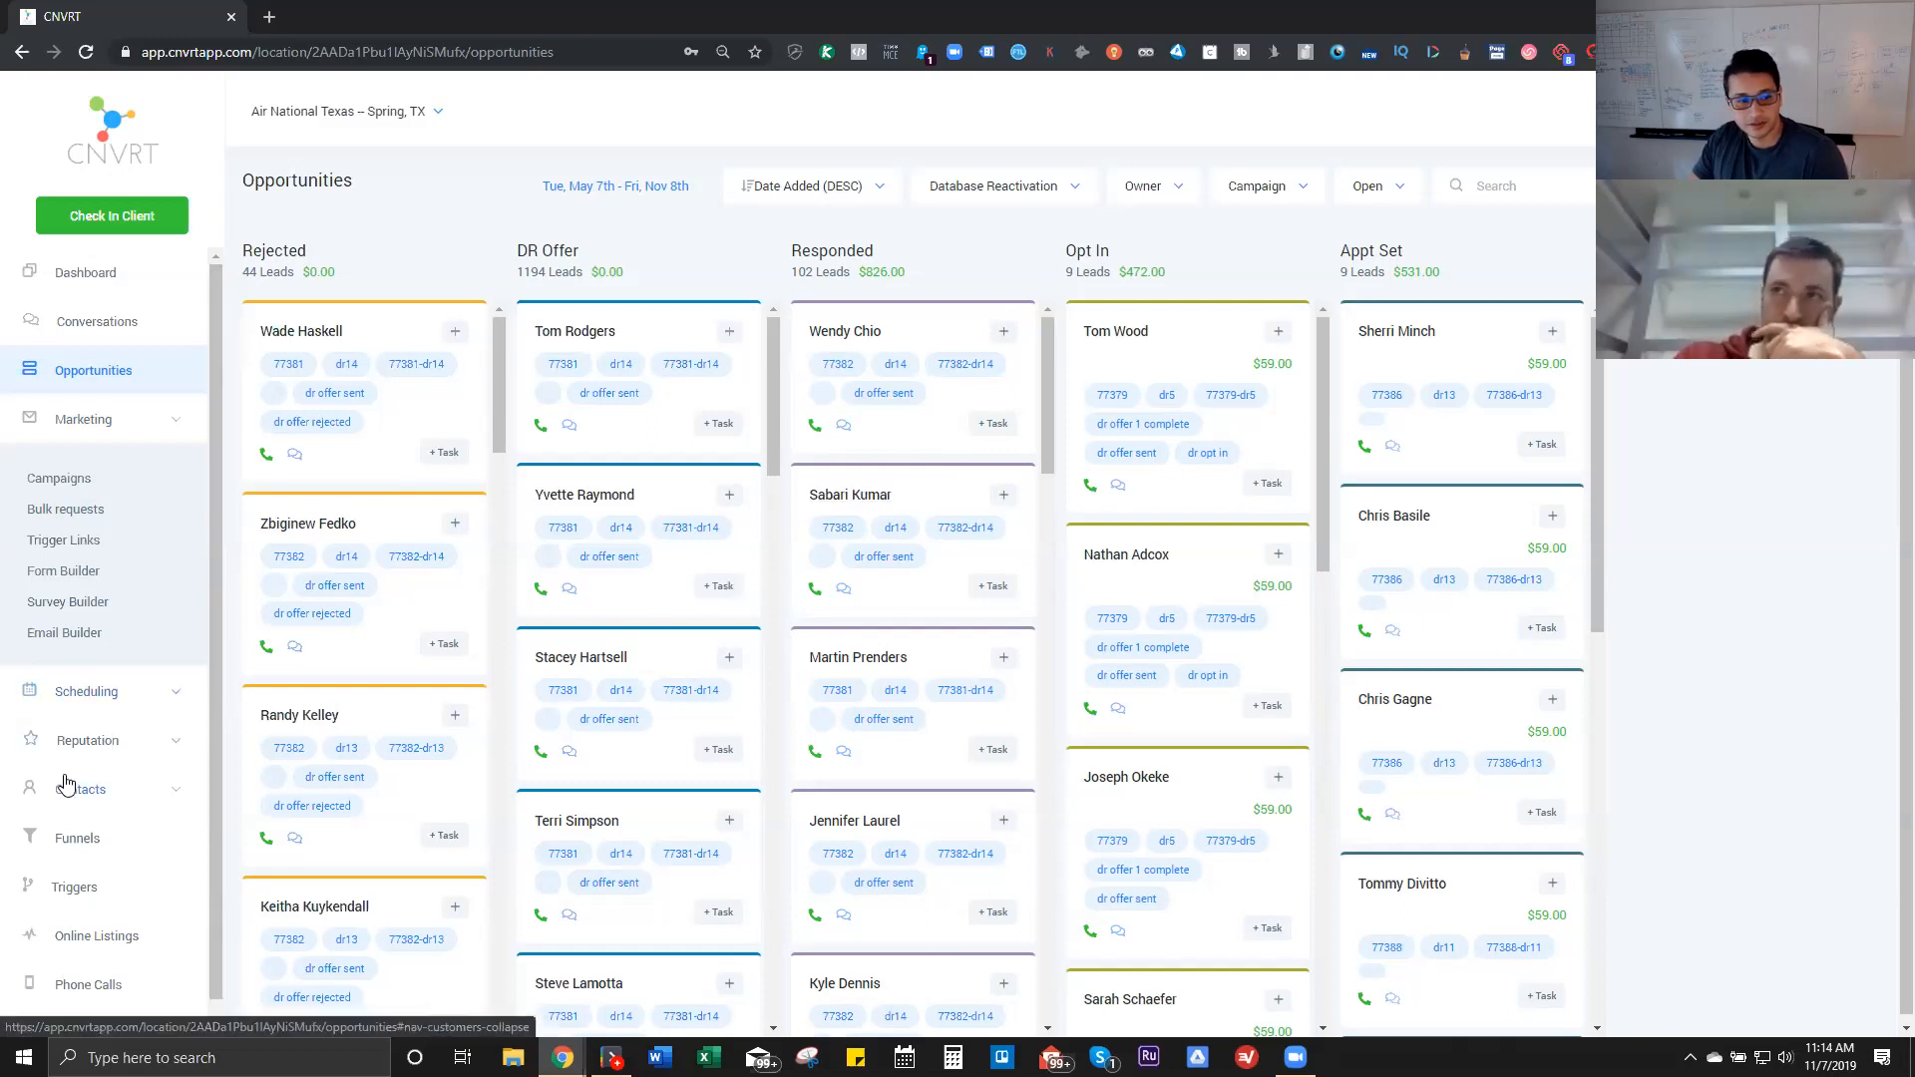
Step: Look through the account's triggers and inspect the event, filter and action of the "DR 2 Replied move to responded" rule
click(75, 891)
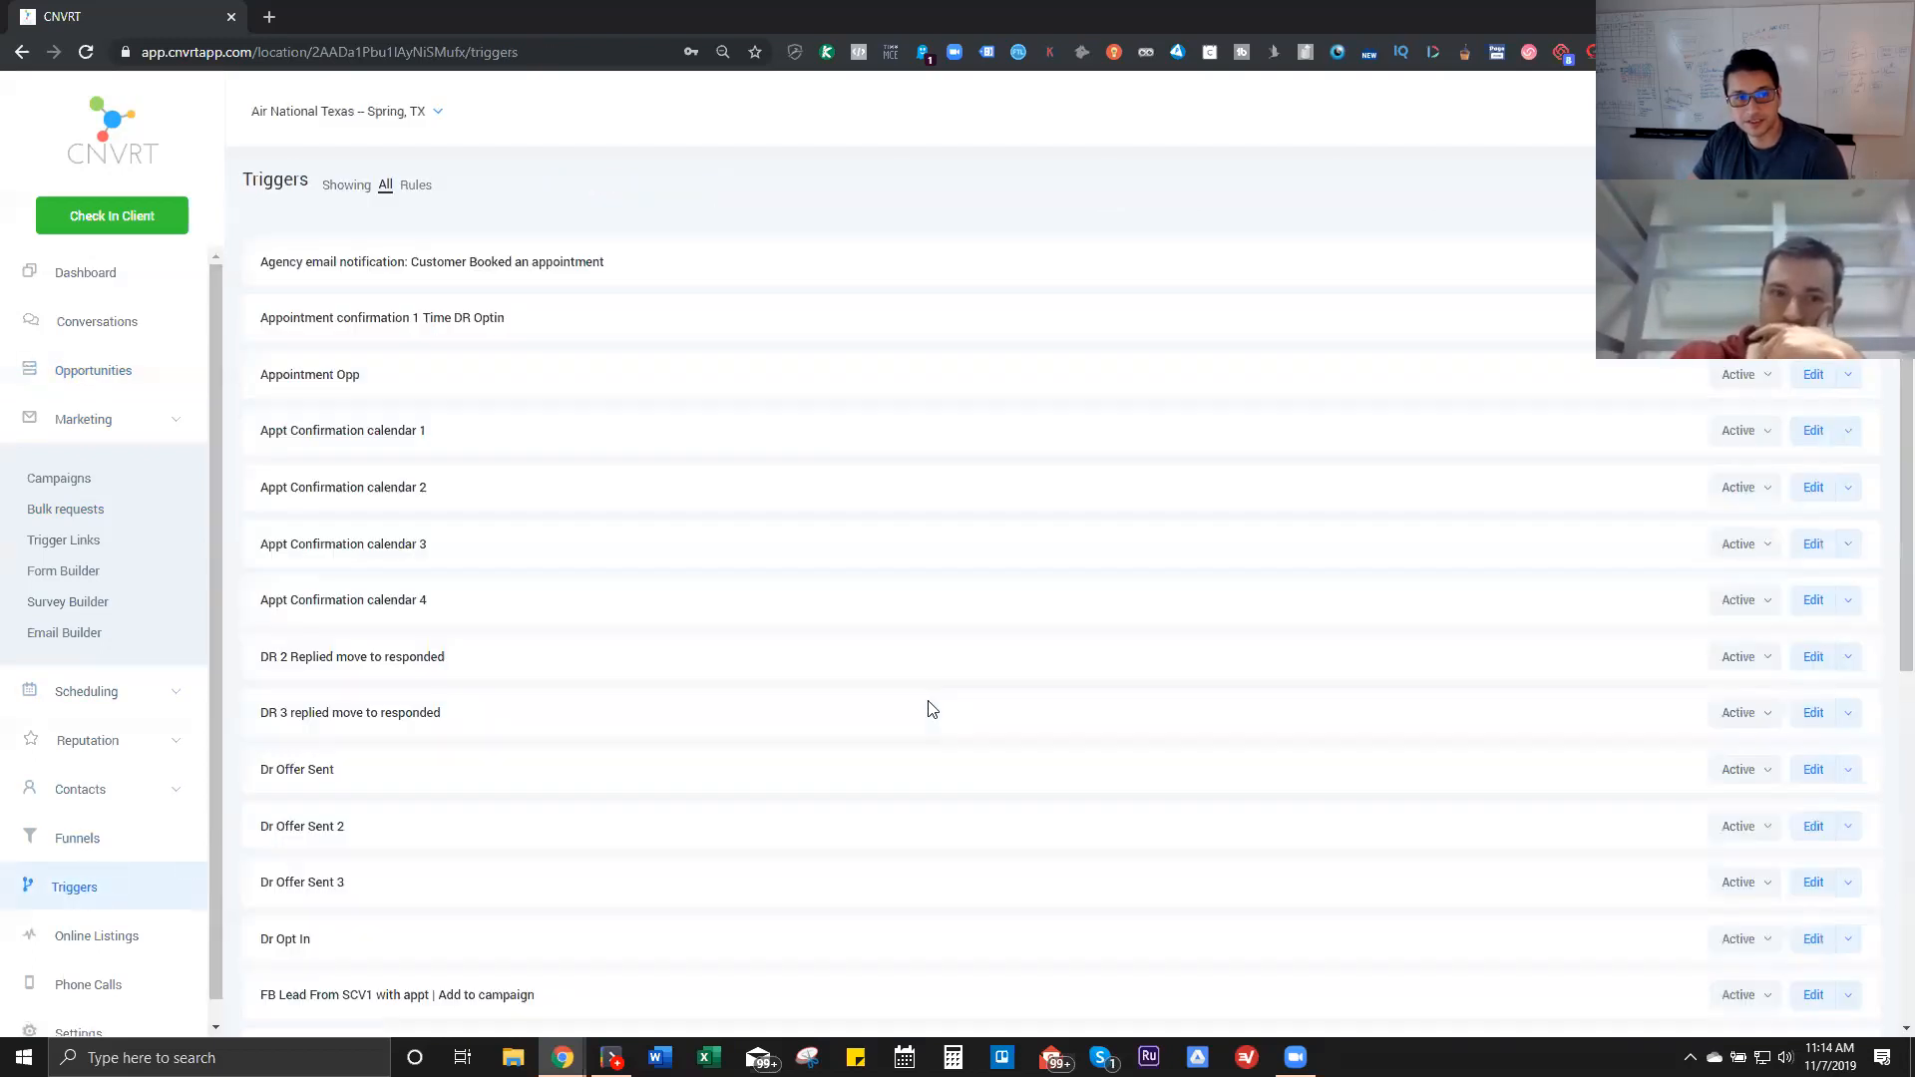
scroll(724, 627, down, 6)
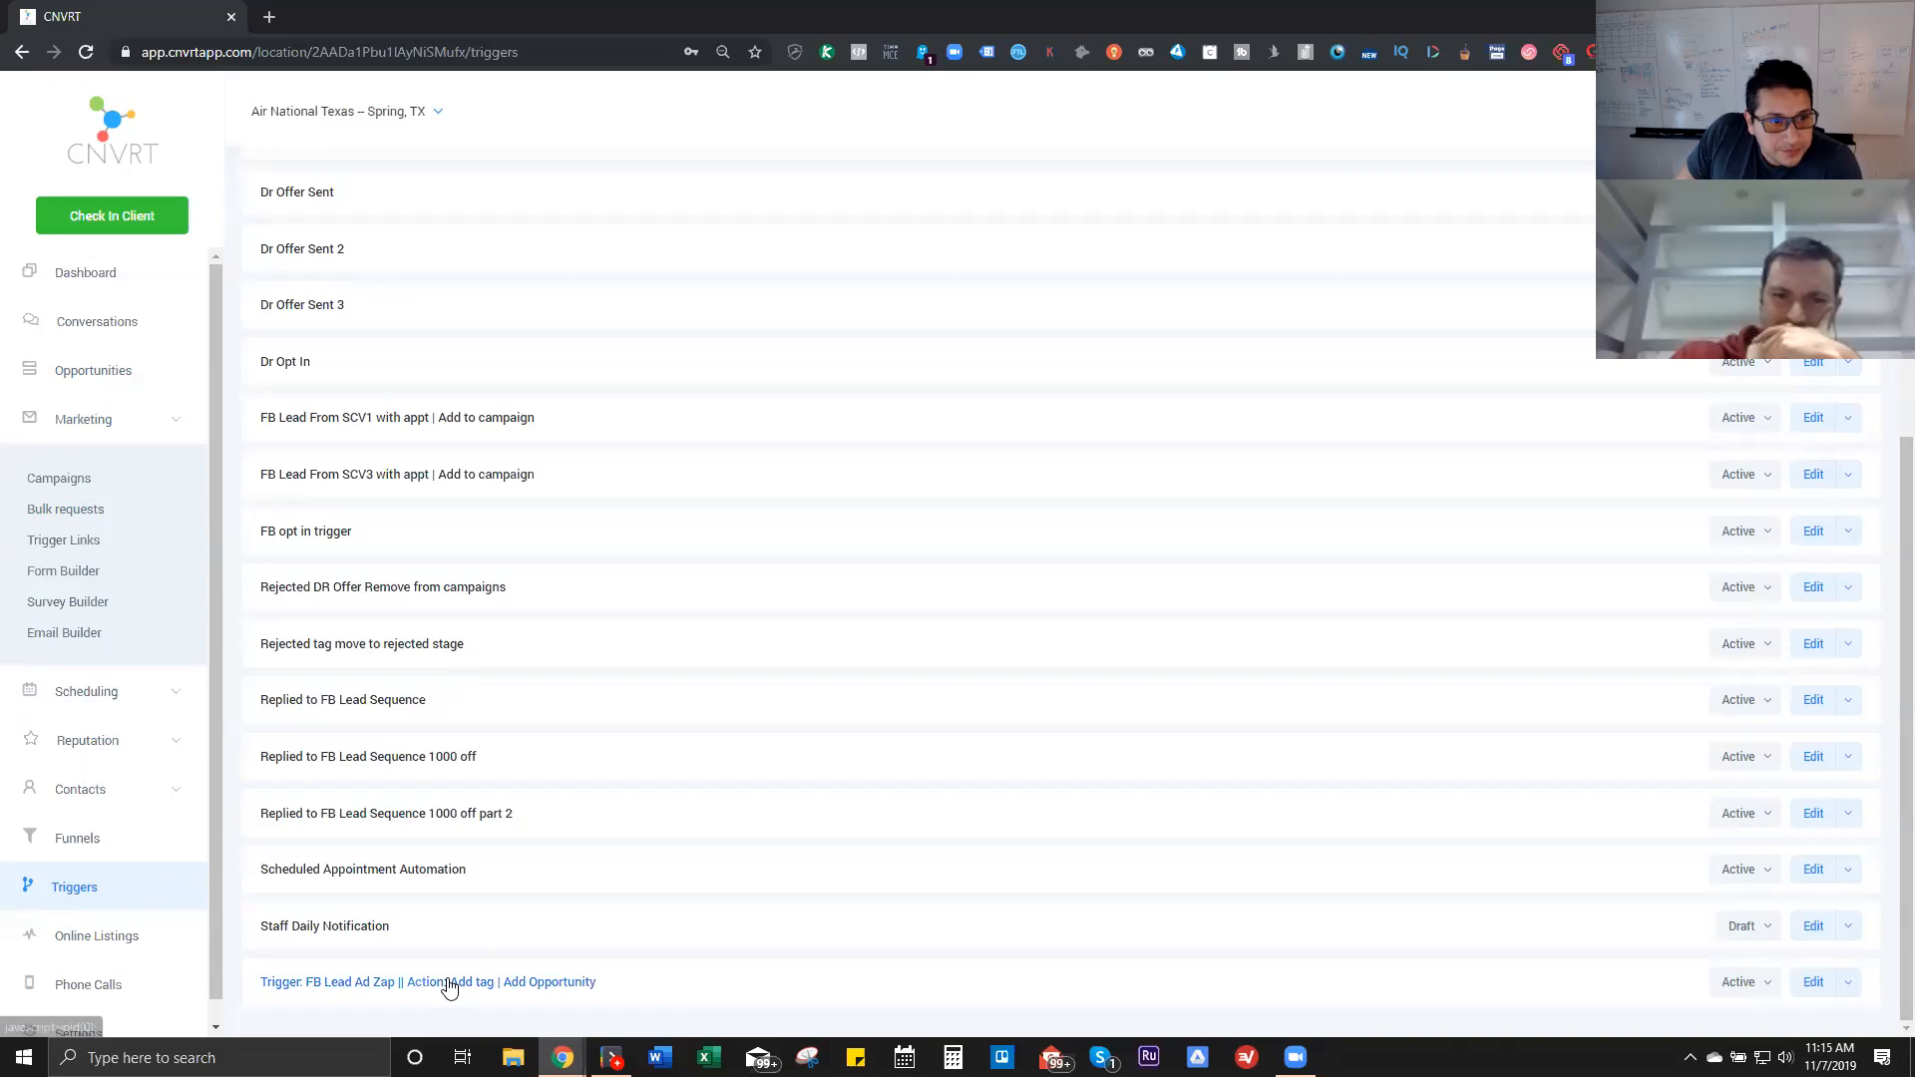
scroll(451, 986, up, 5)
scroll(451, 985, up, 1)
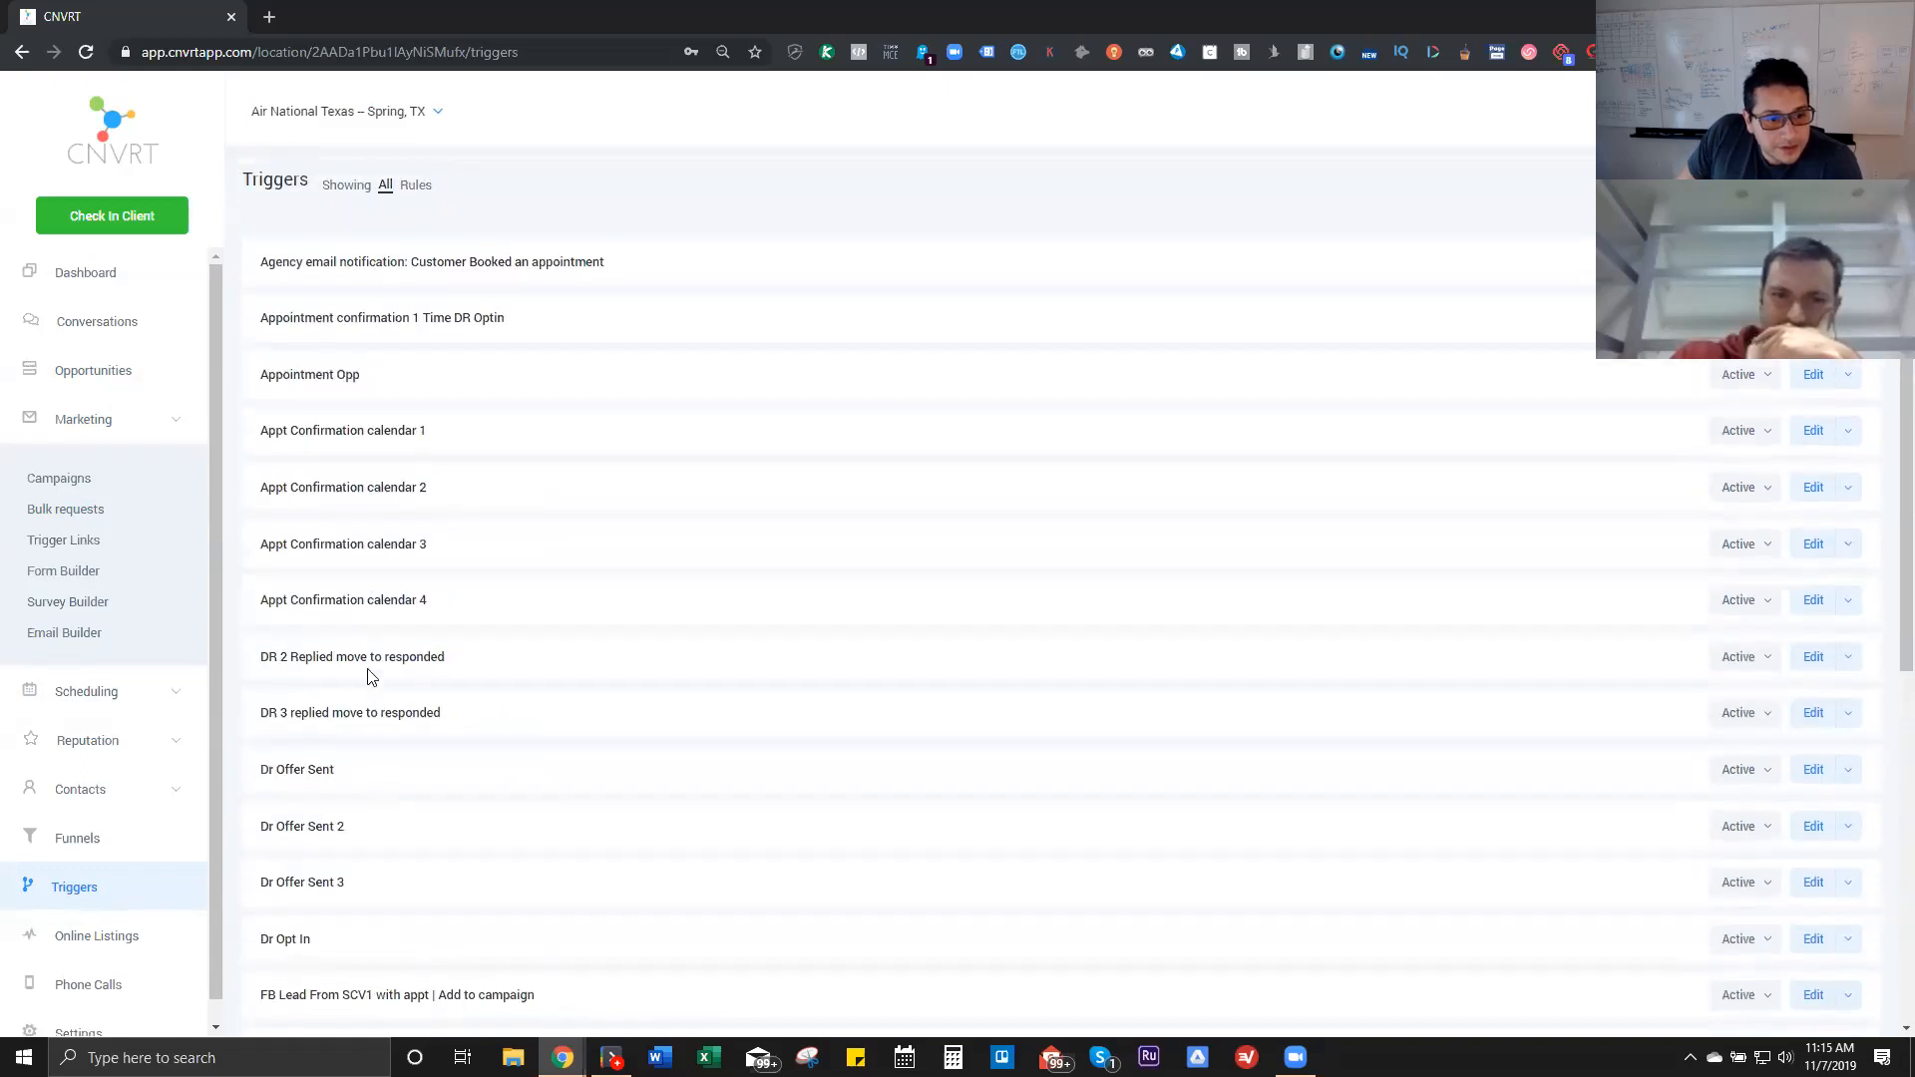
click(373, 659)
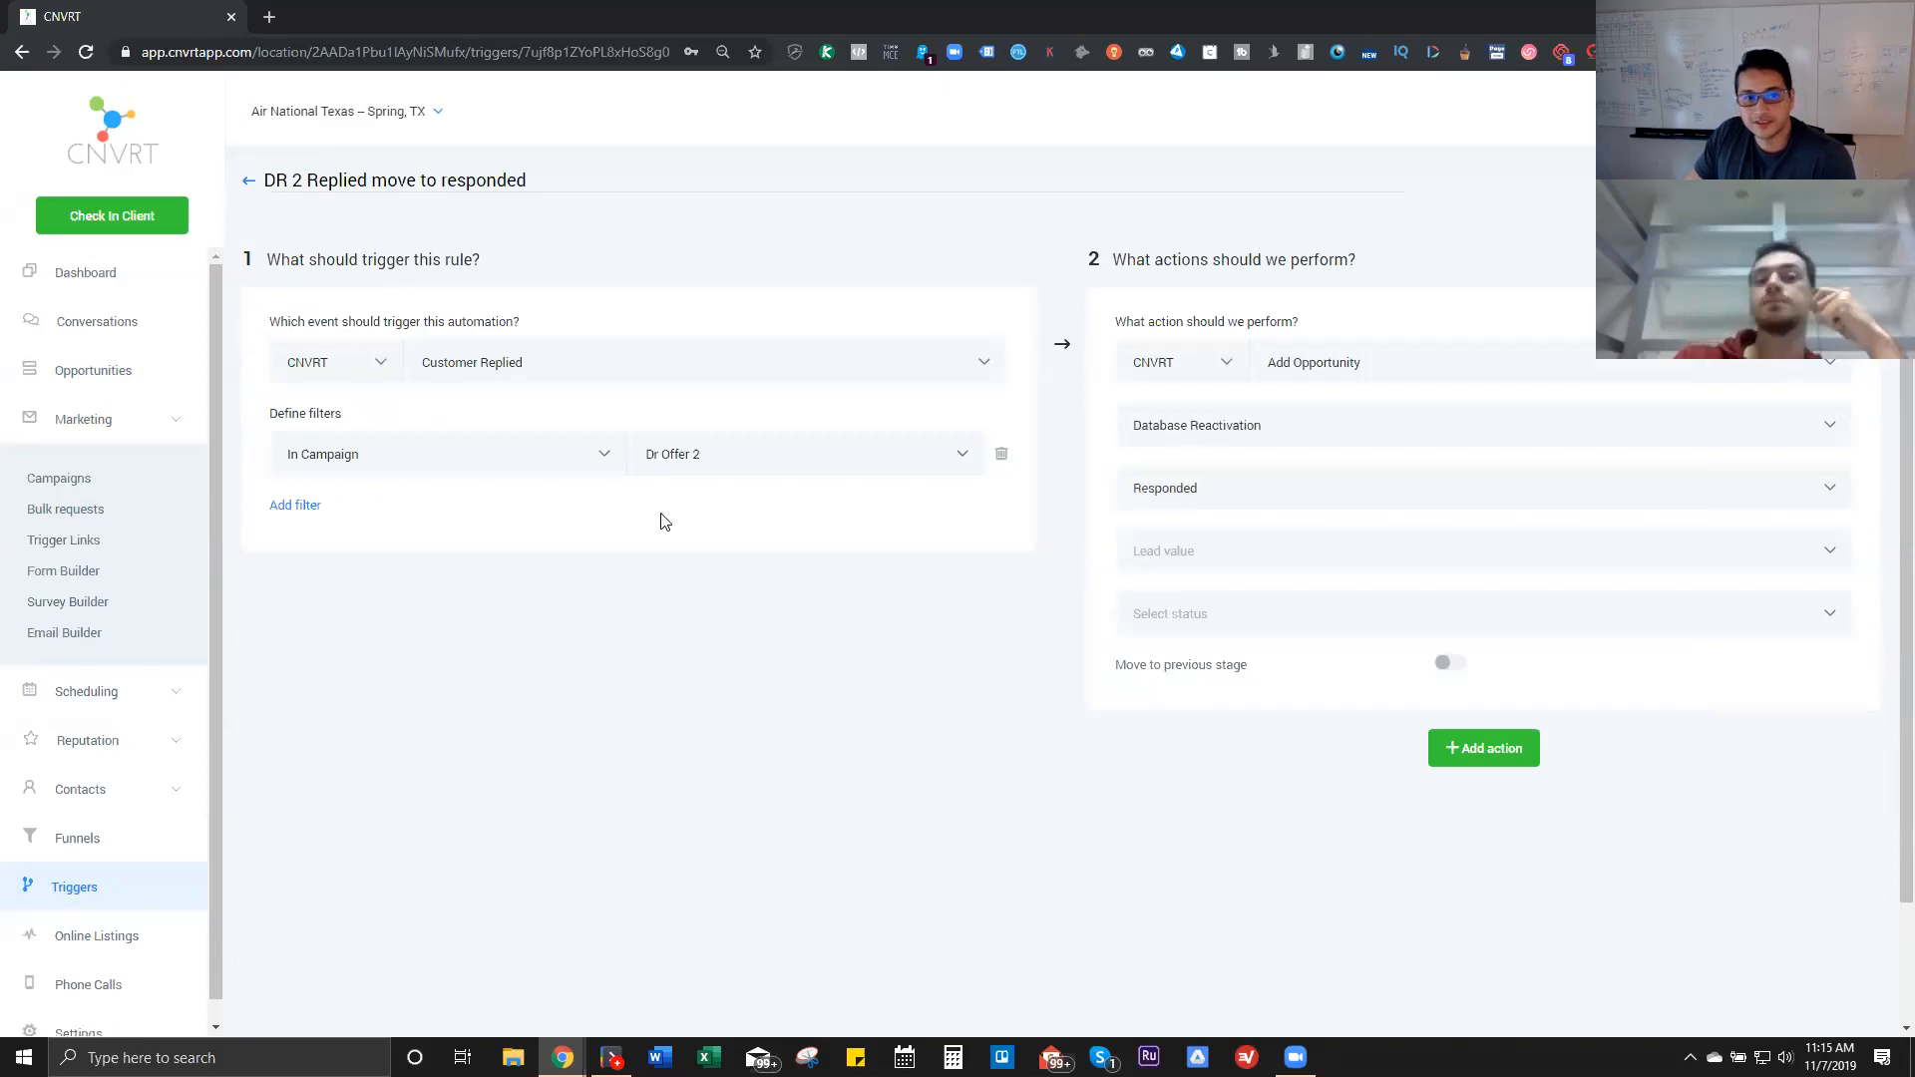
click(248, 181)
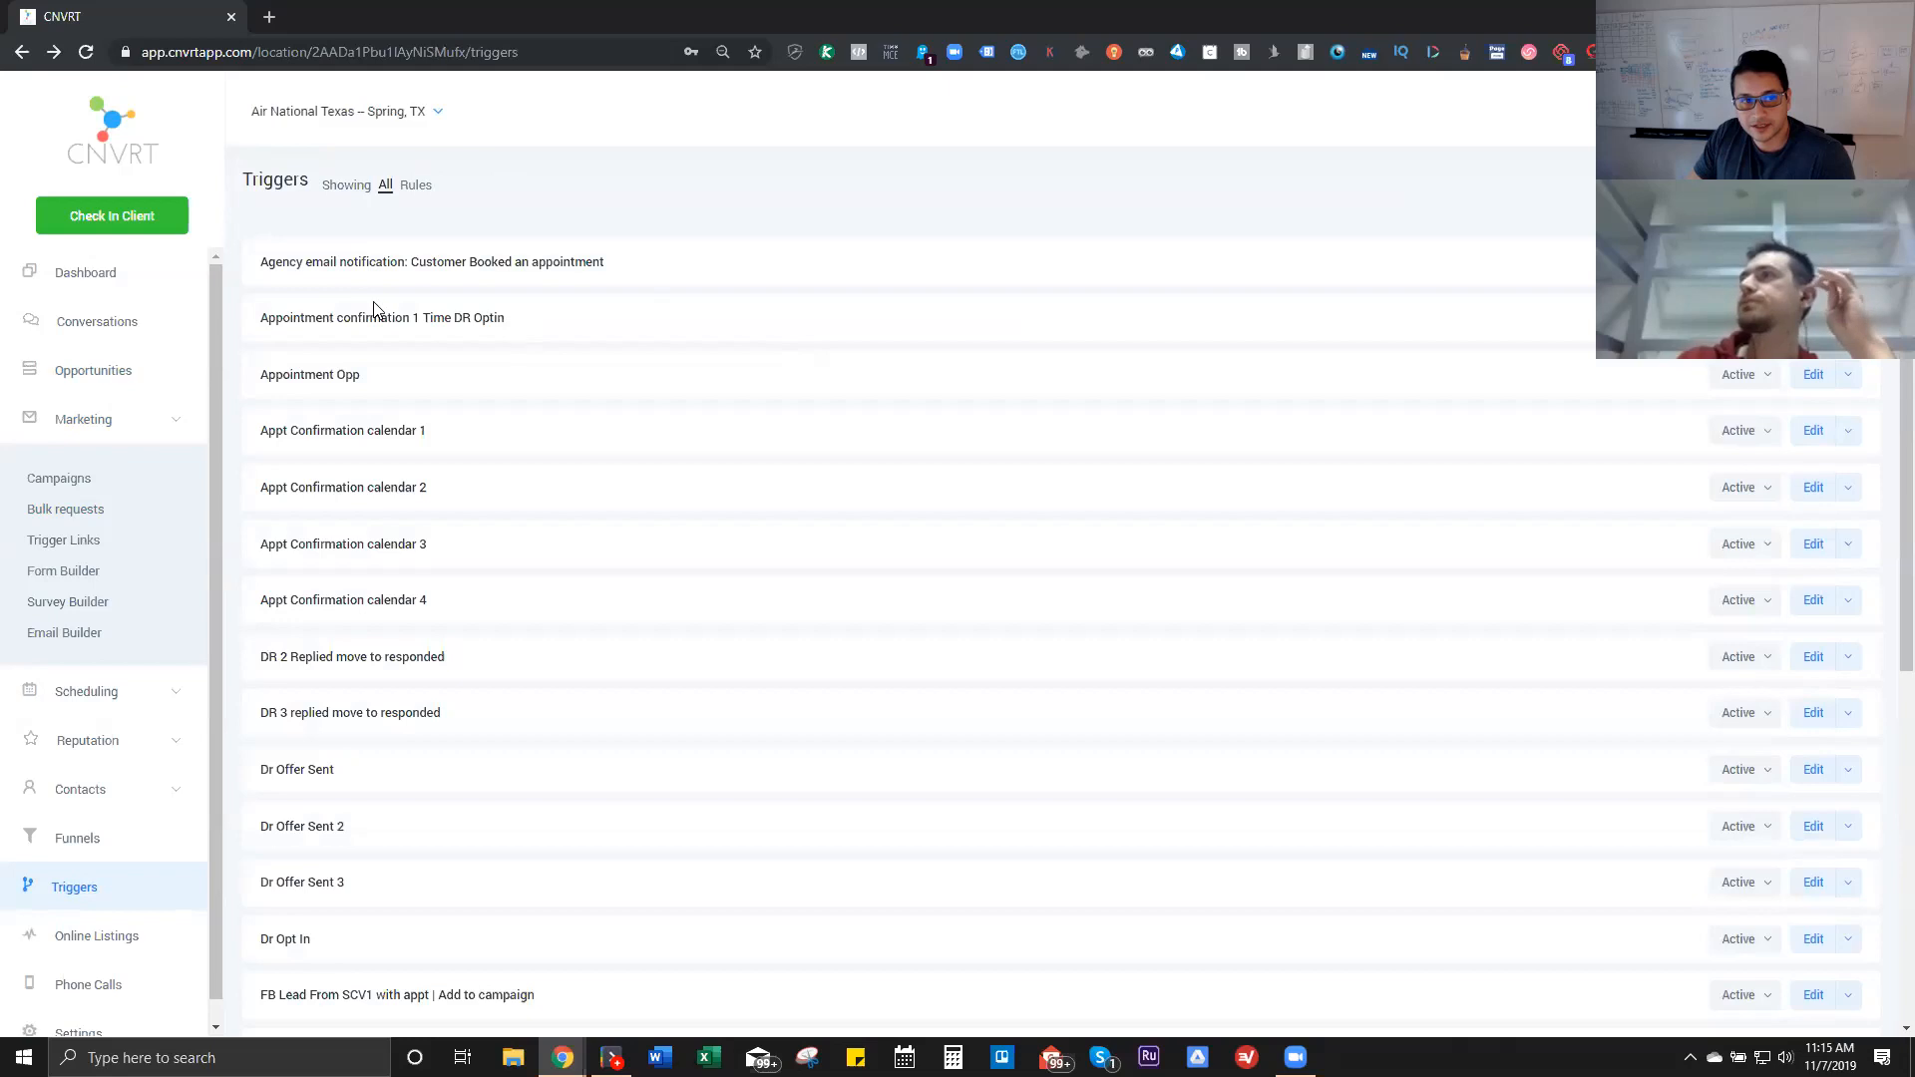
Step: Copy the "DR 2 Replied move to responded" trigger to the Straight Ressurection Template location
click(366, 656)
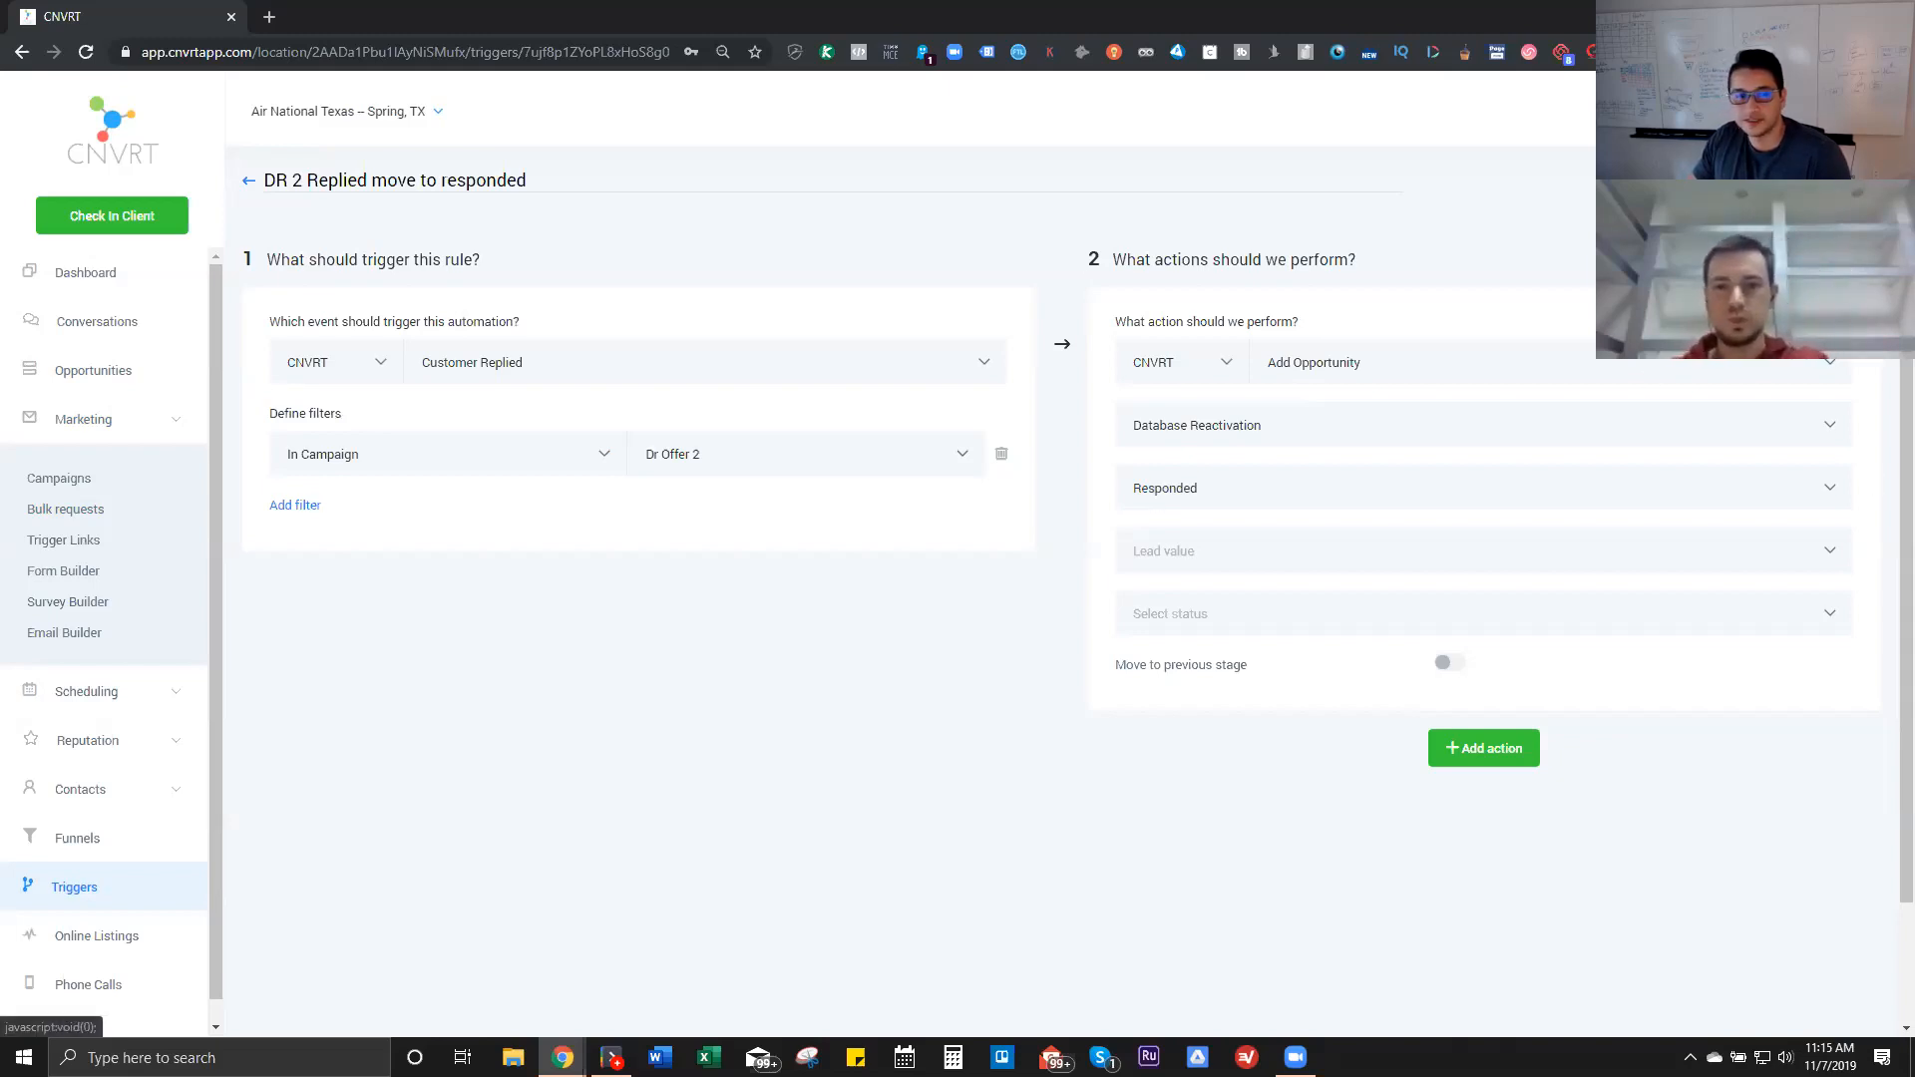
click(1796, 219)
click(734, 329)
scroll(739, 488, down, 10)
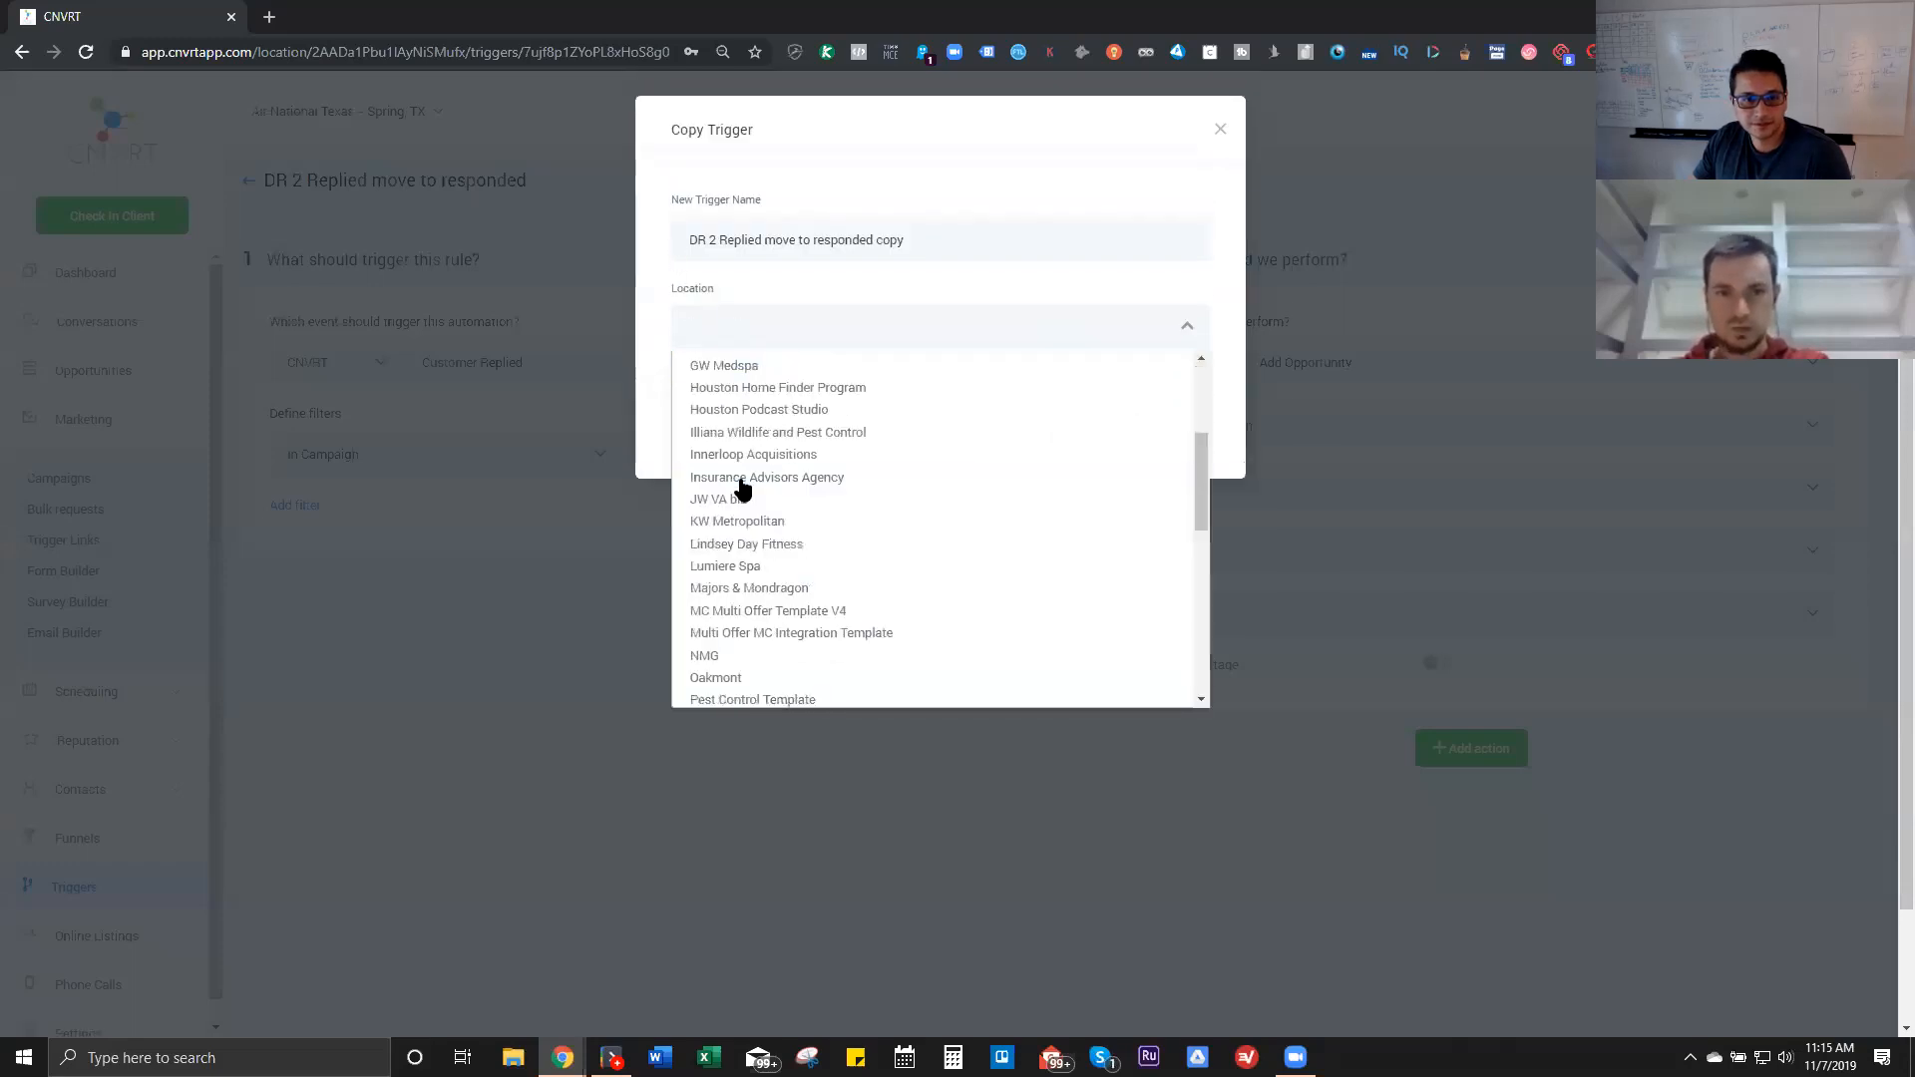
click(752, 526)
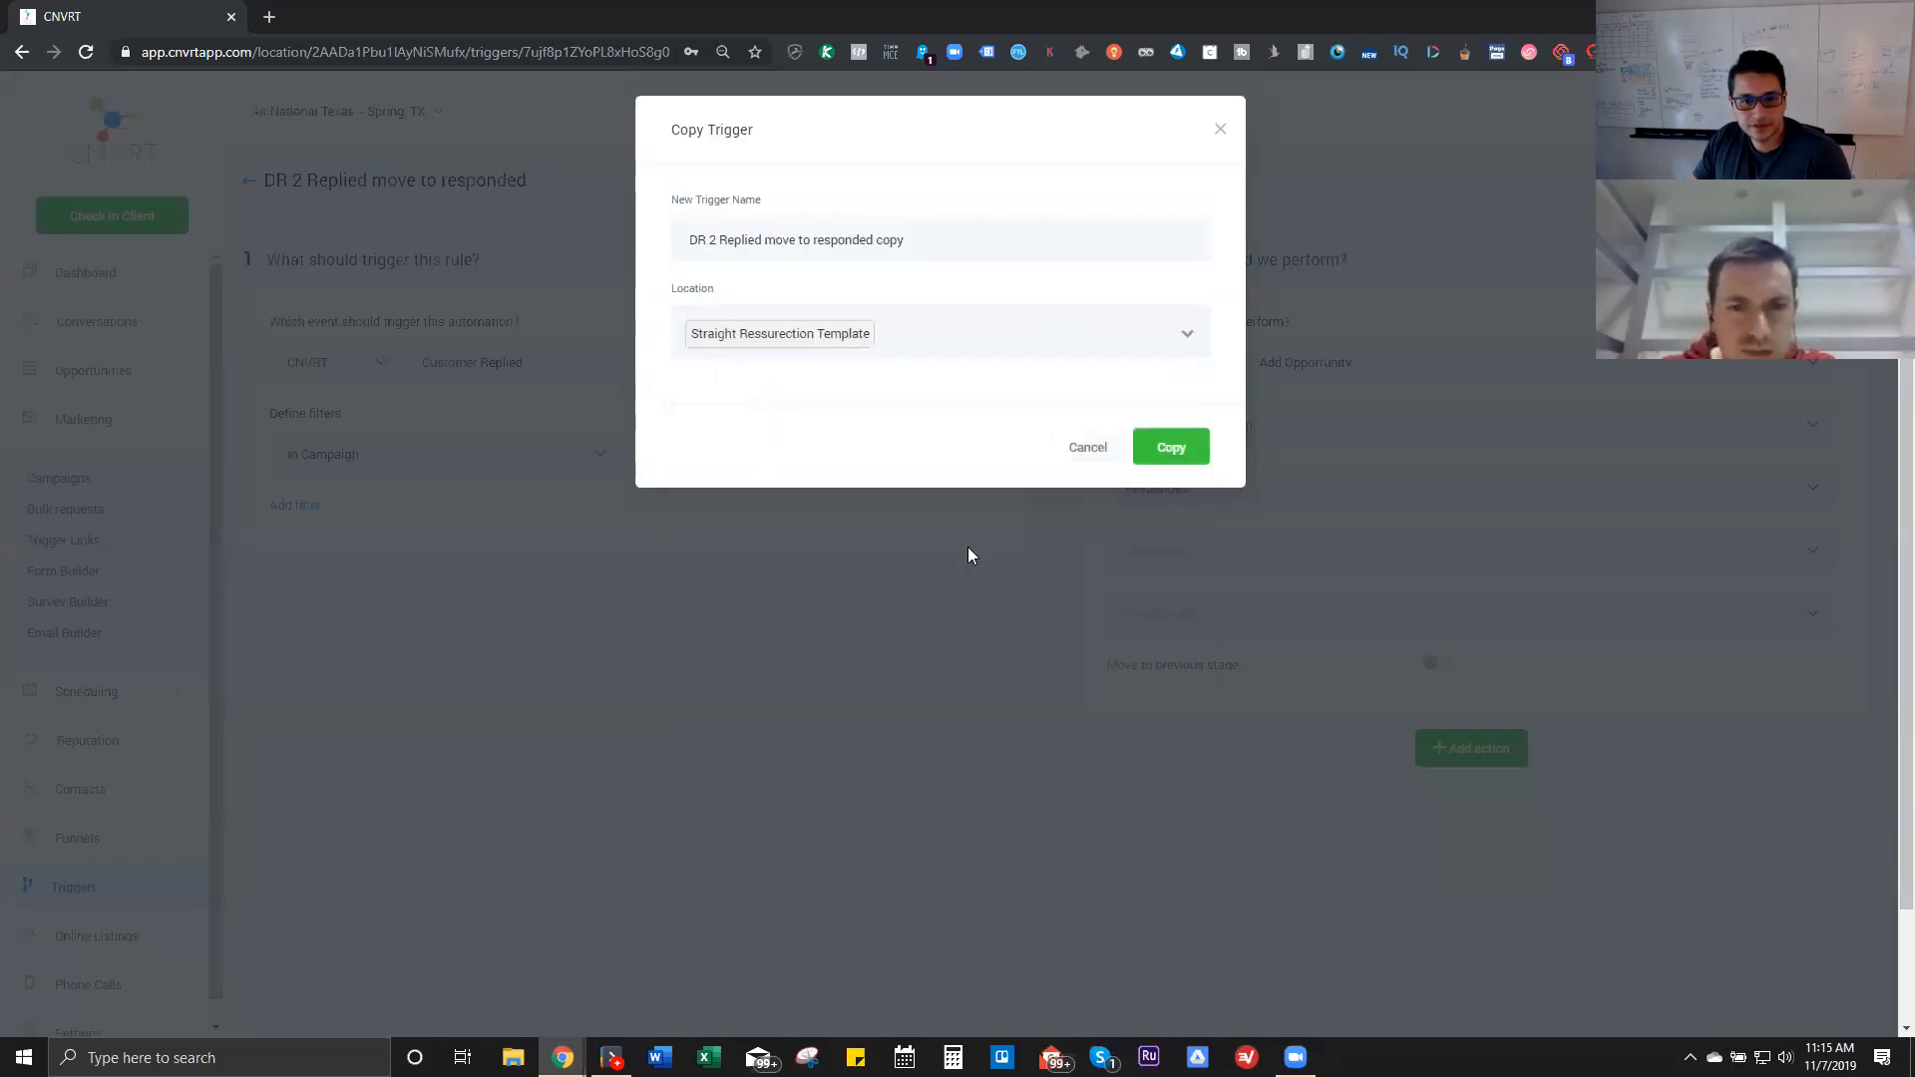
click(1166, 465)
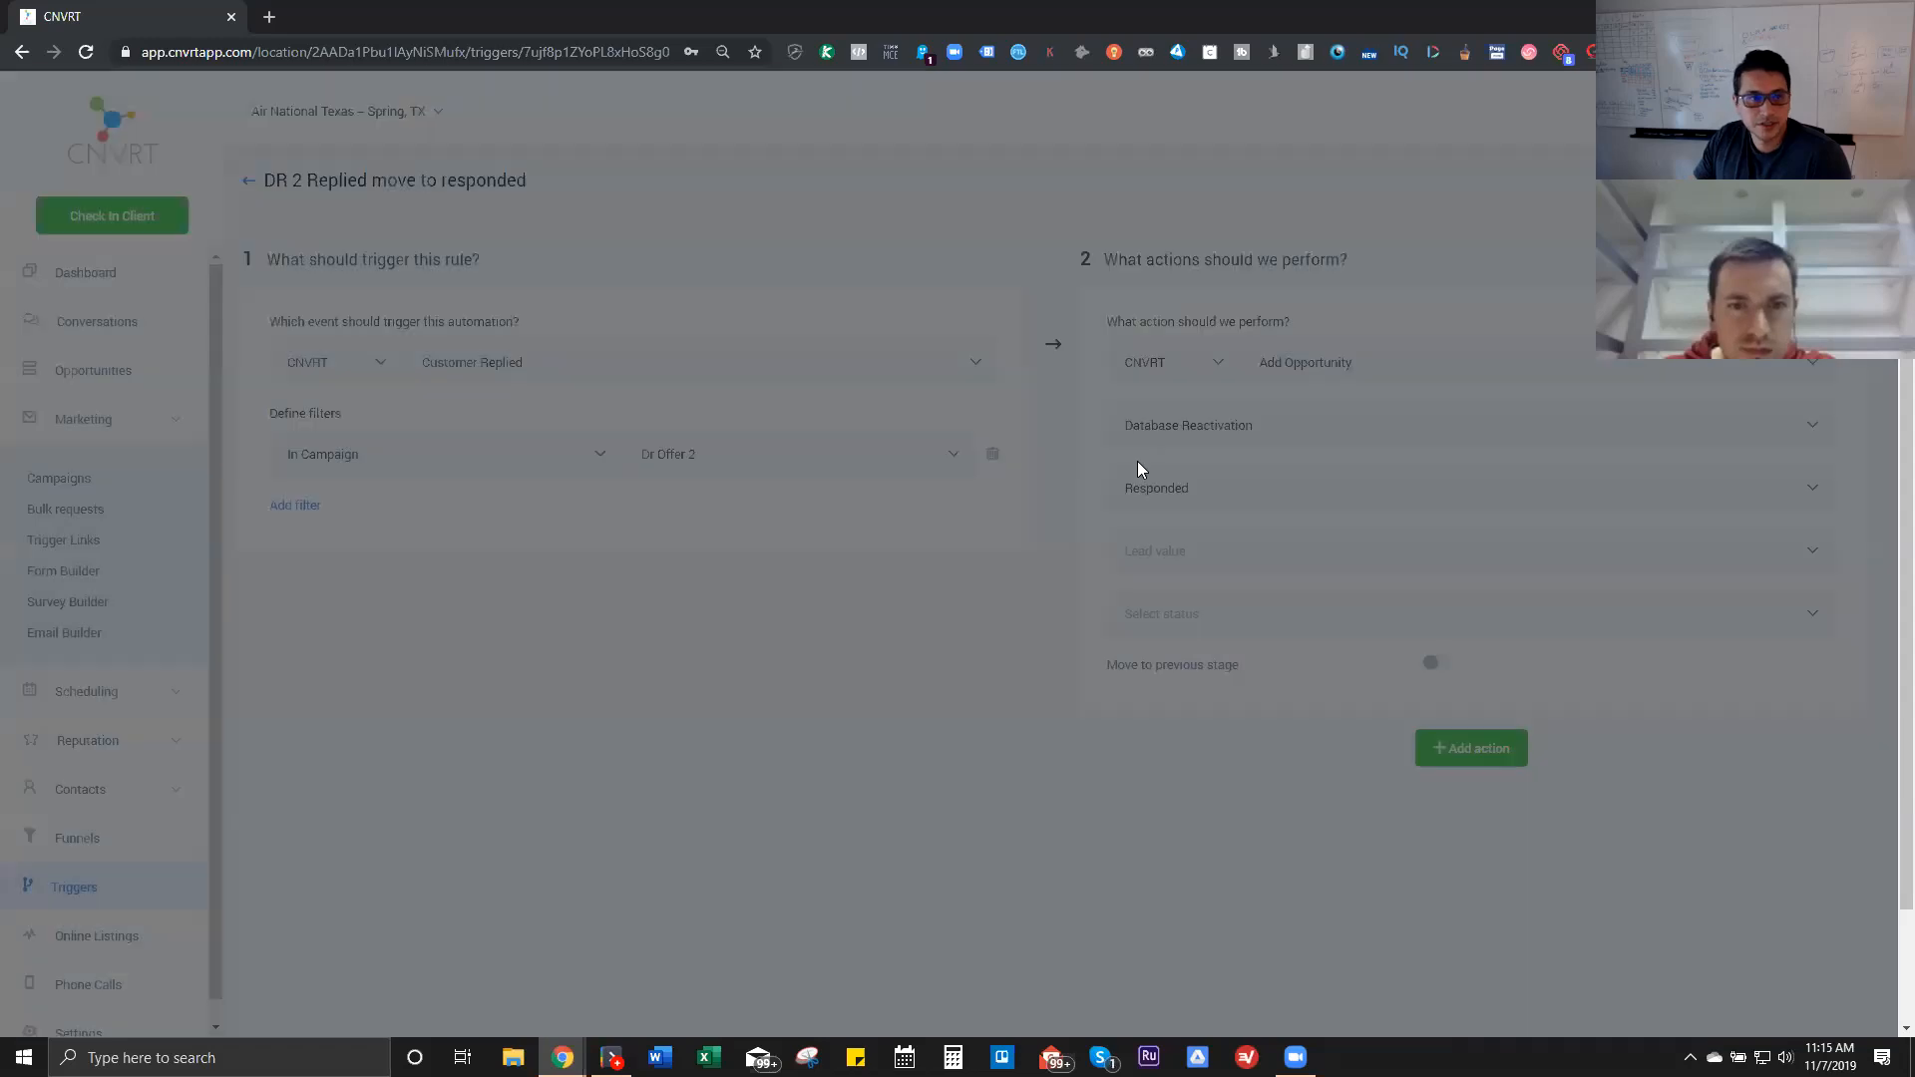
Step: Switch to the Straight Ressurection Template – houston, TX account
click(299, 111)
scroll(388, 550, up, 5)
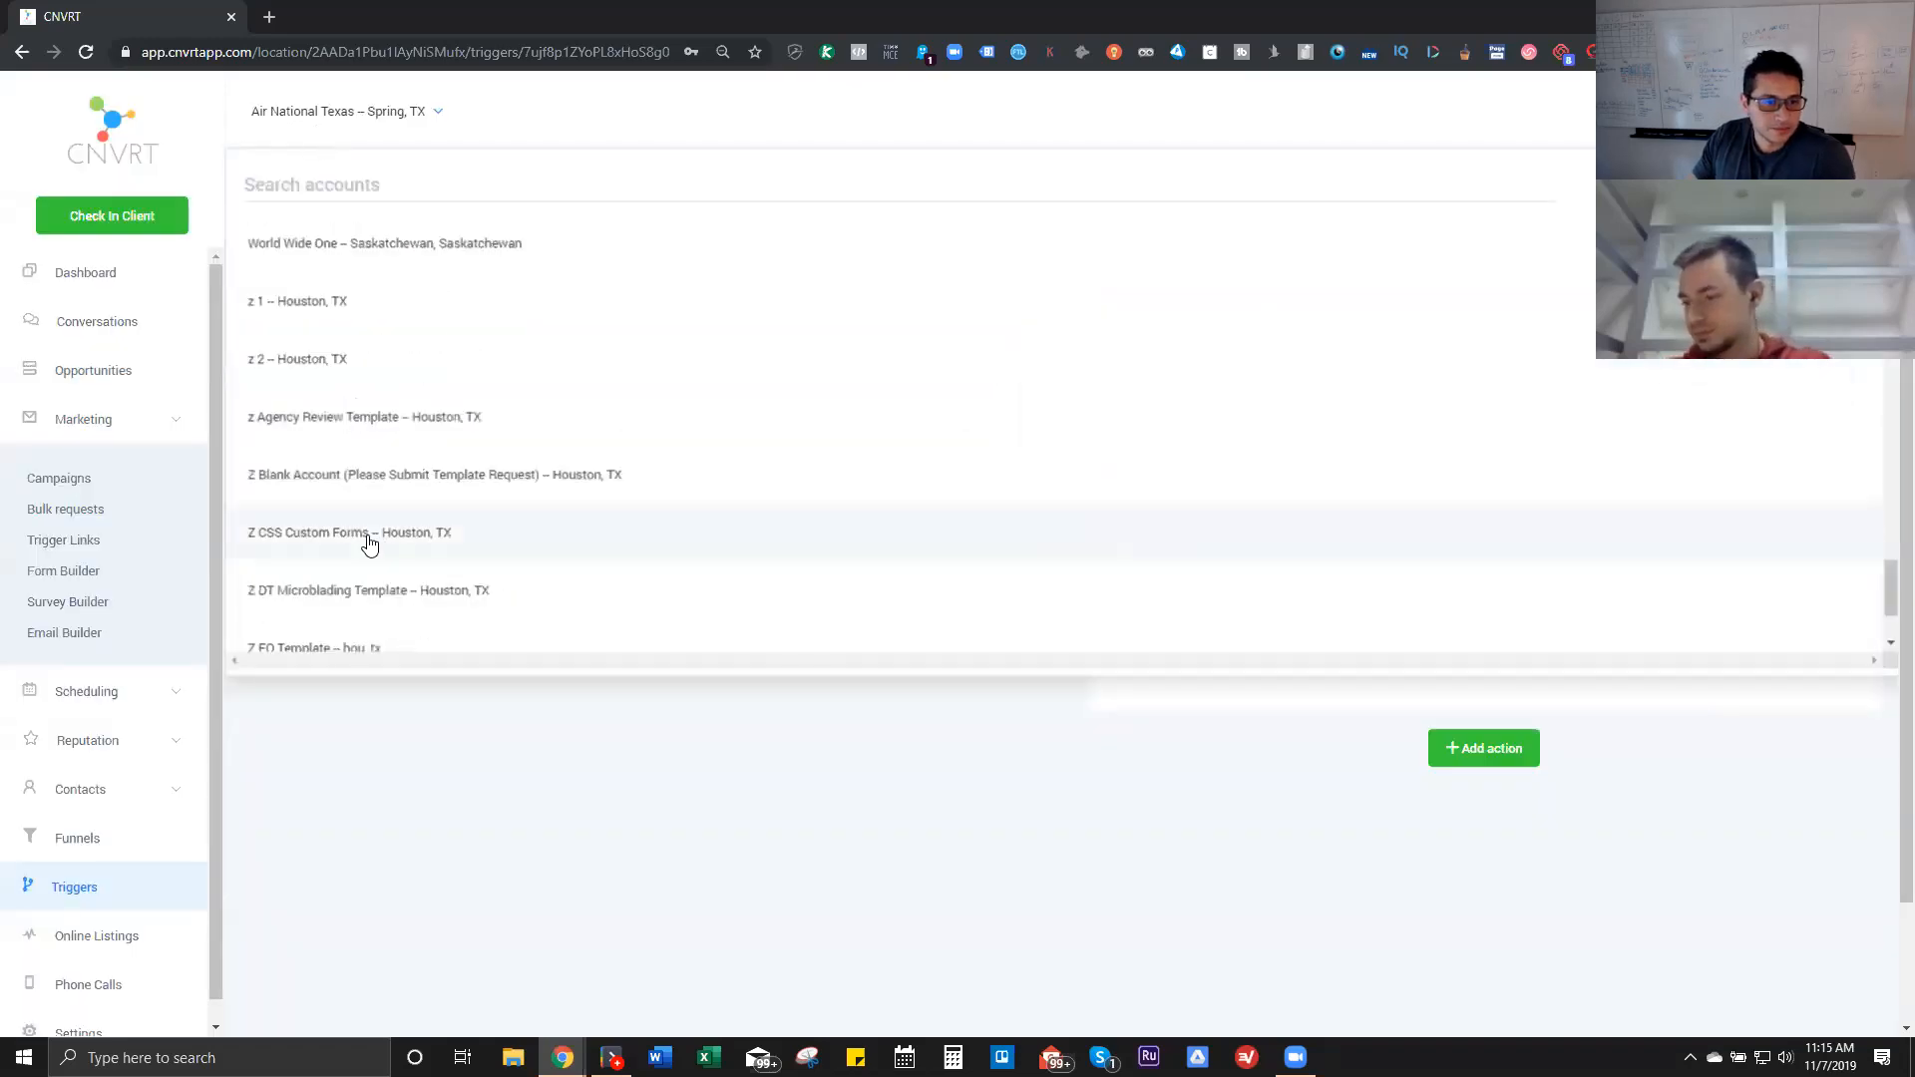
click(262, 593)
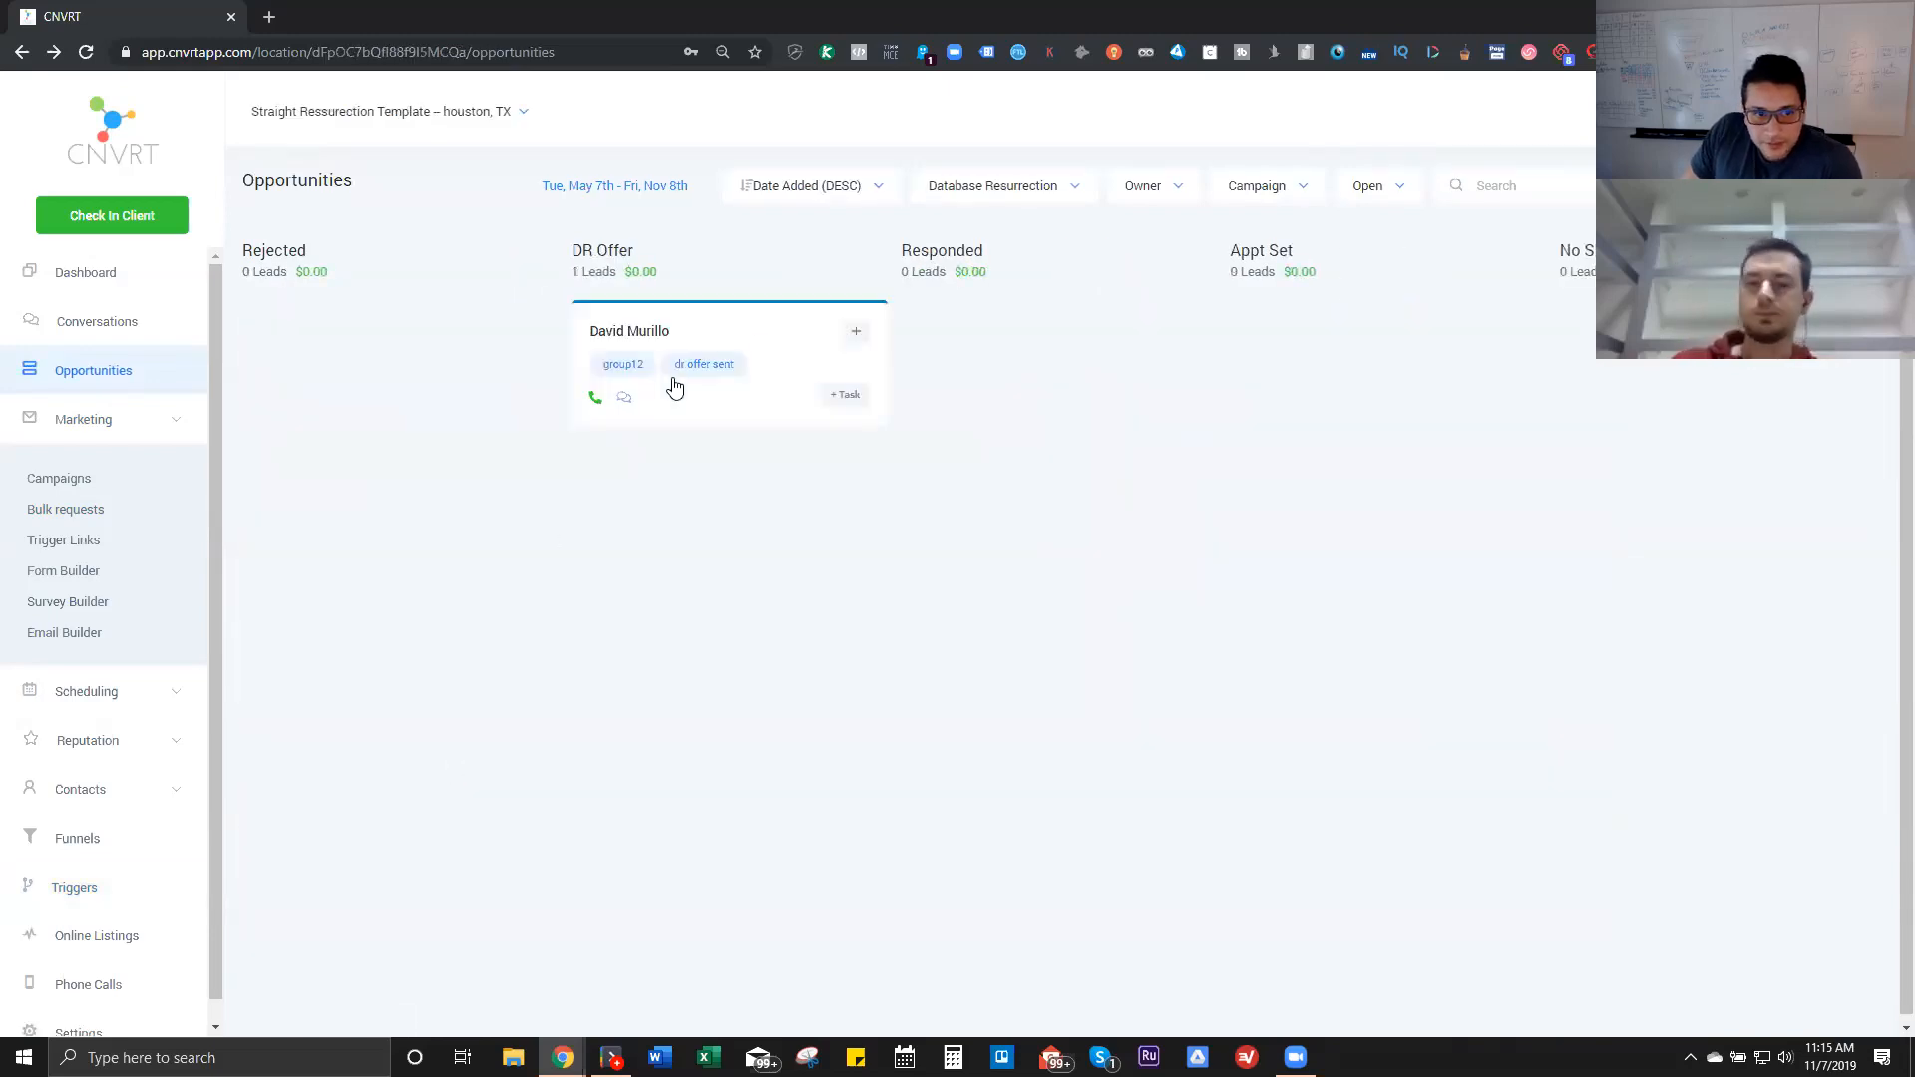
mouse_move(761, 341)
mouse_down()
mouse_move(445, 402)
mouse_move(755, 363)
mouse_up()
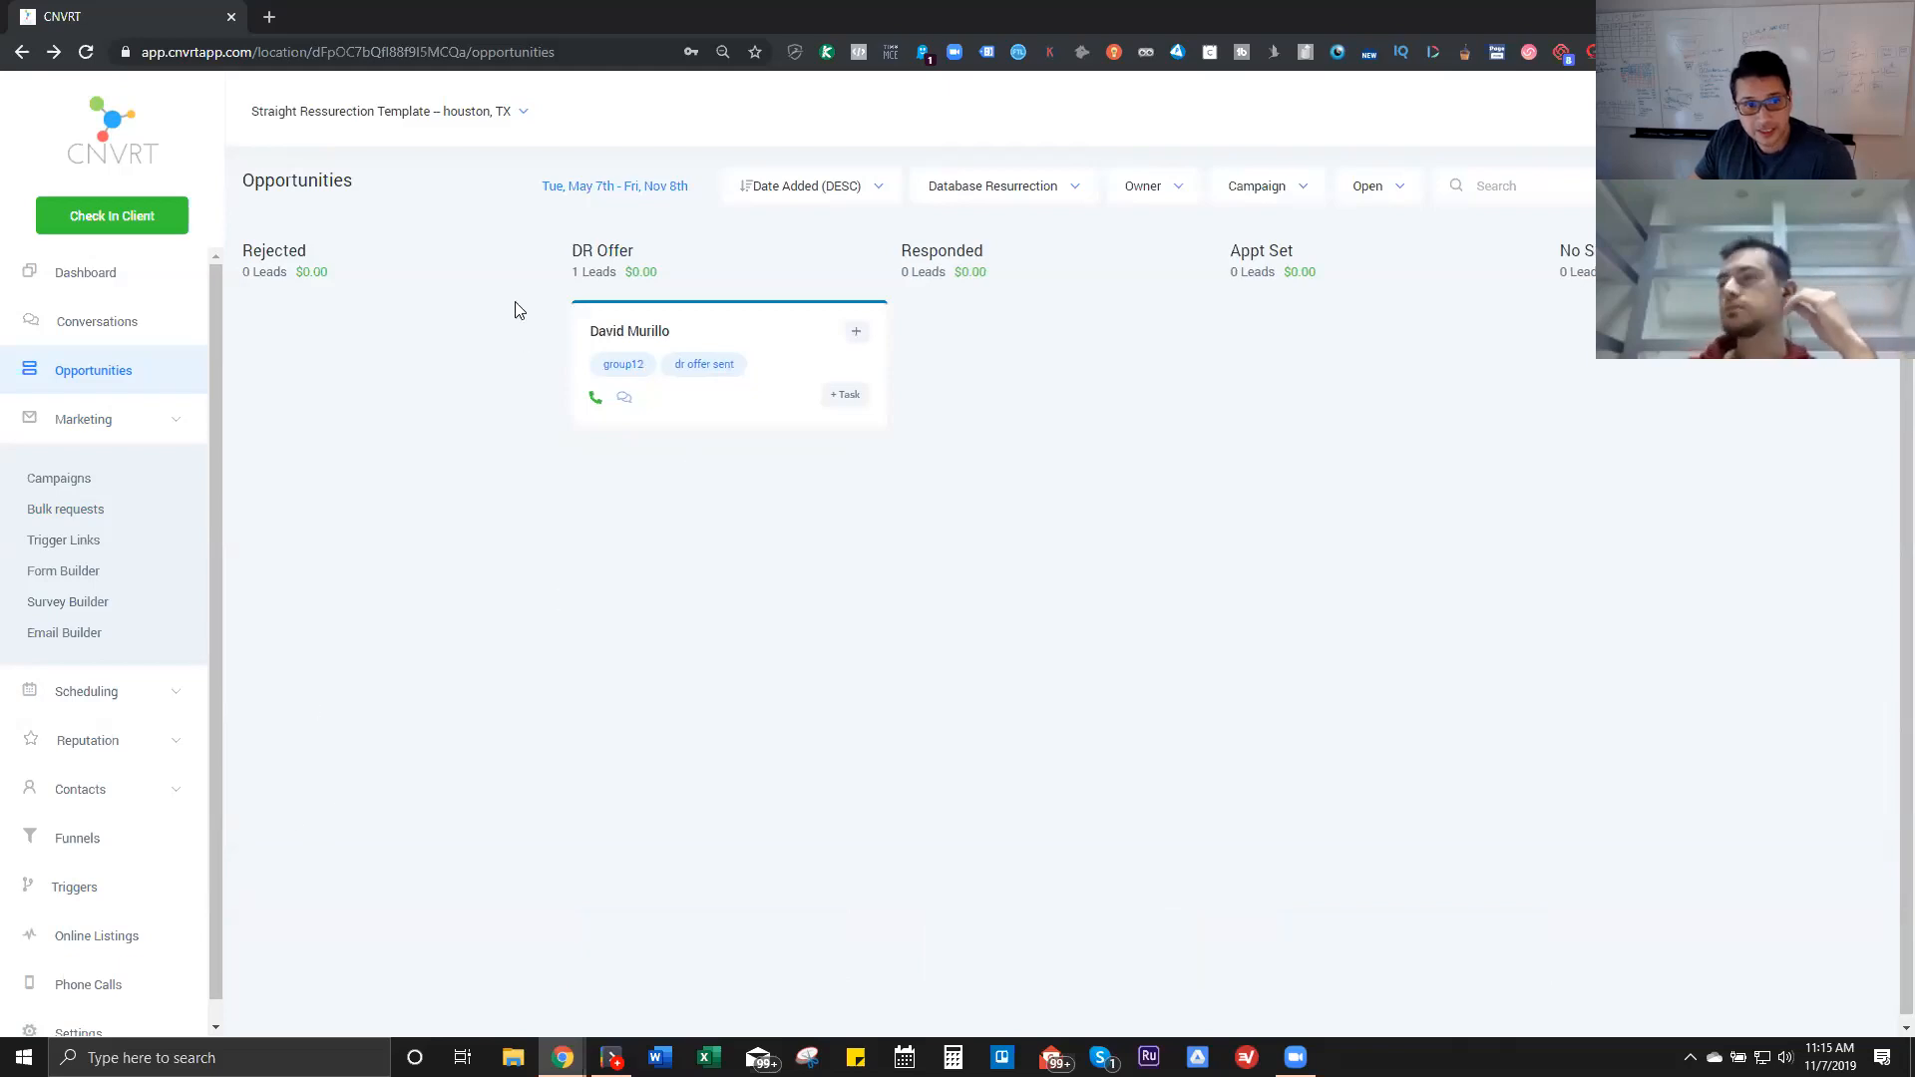
Step: Open the "DR 2 Replied move to responded copy" trigger and set its In Campaign filter to Resurrection Offer V1
click(85, 889)
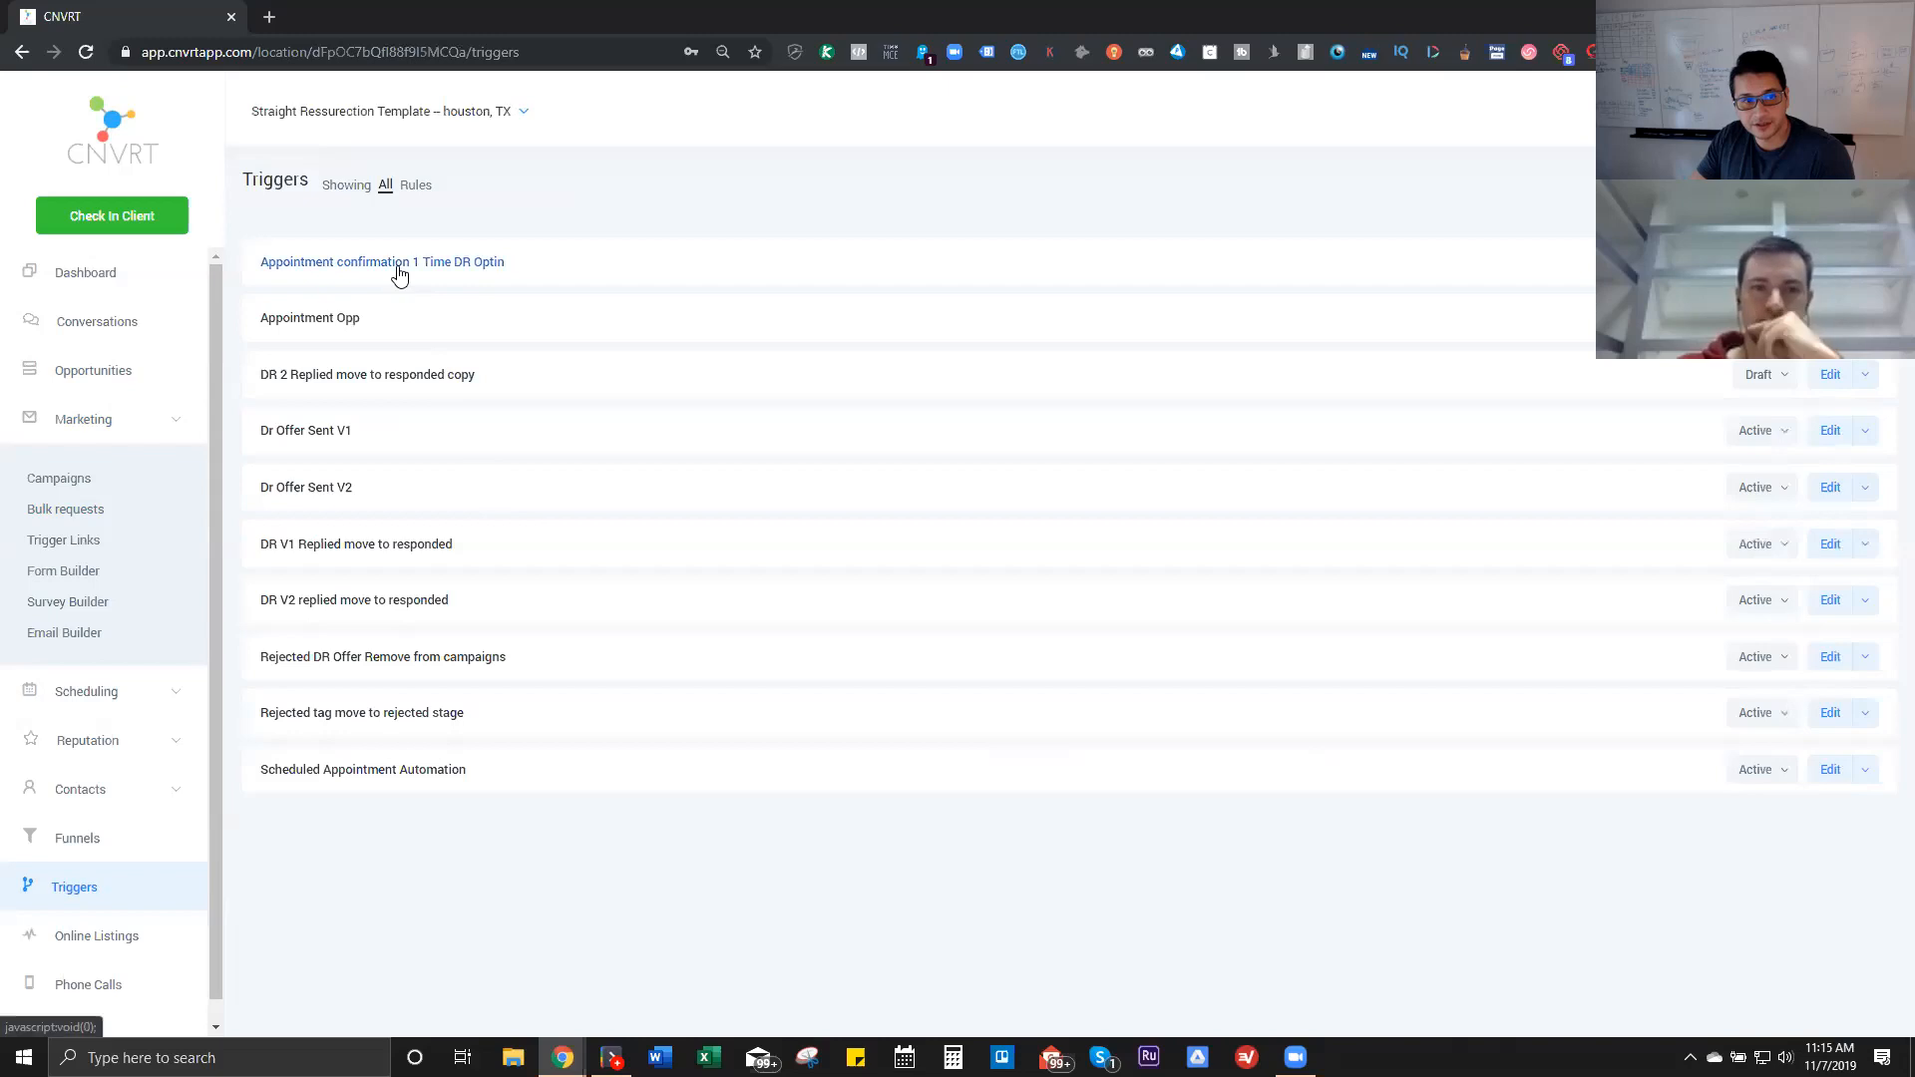
click(320, 376)
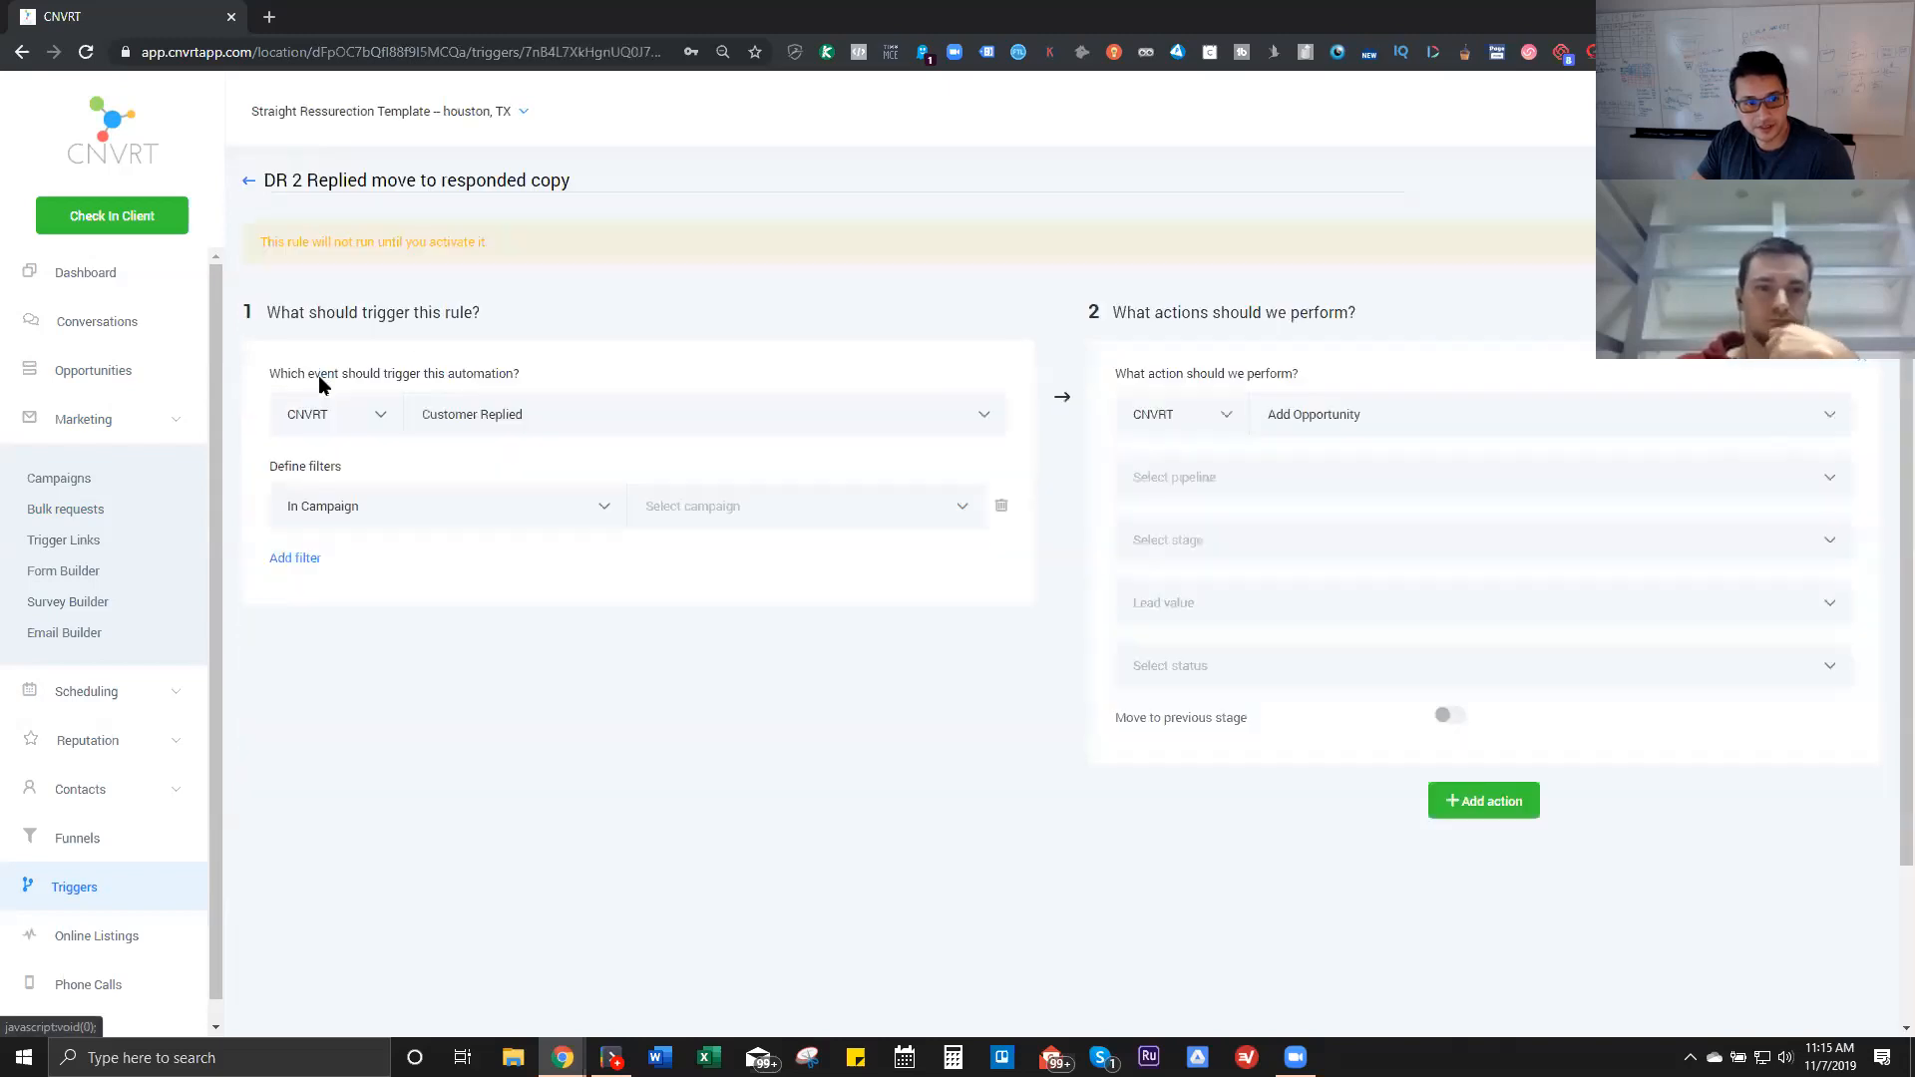
click(721, 506)
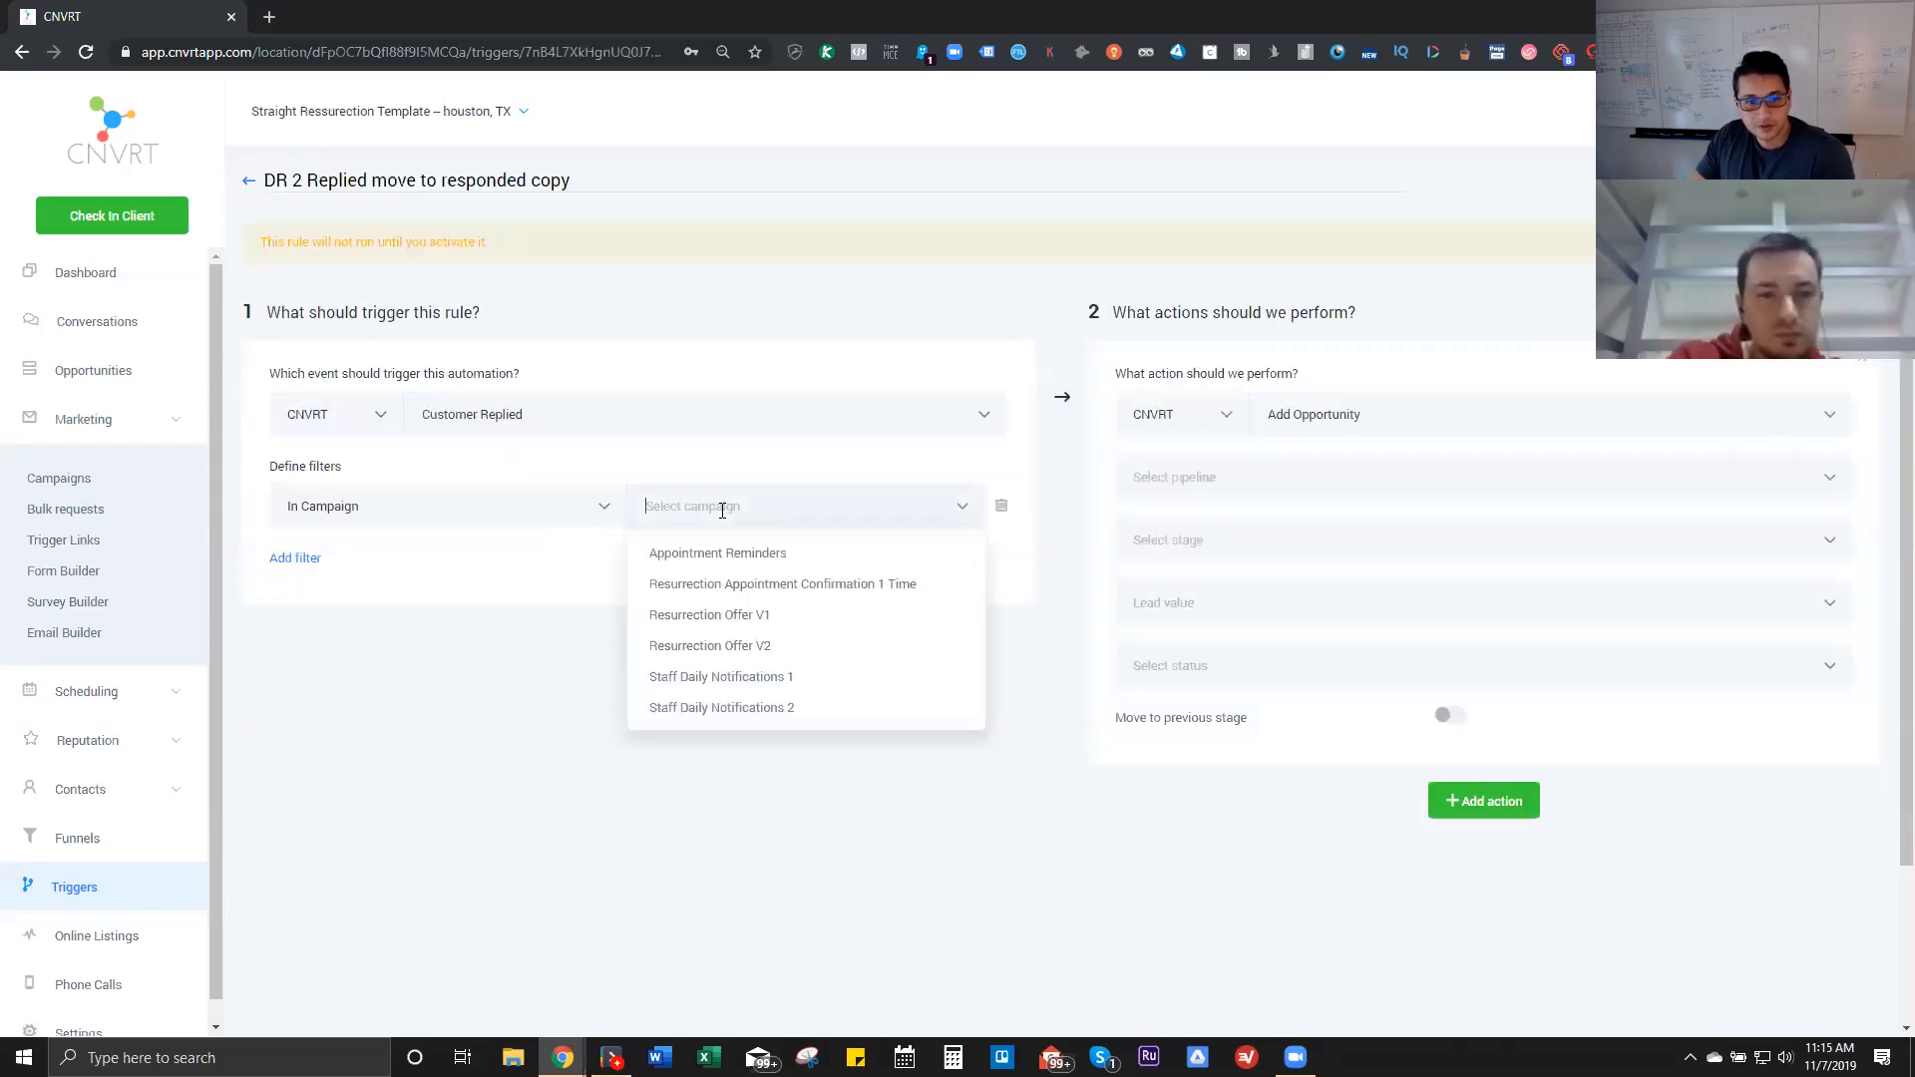
click(741, 620)
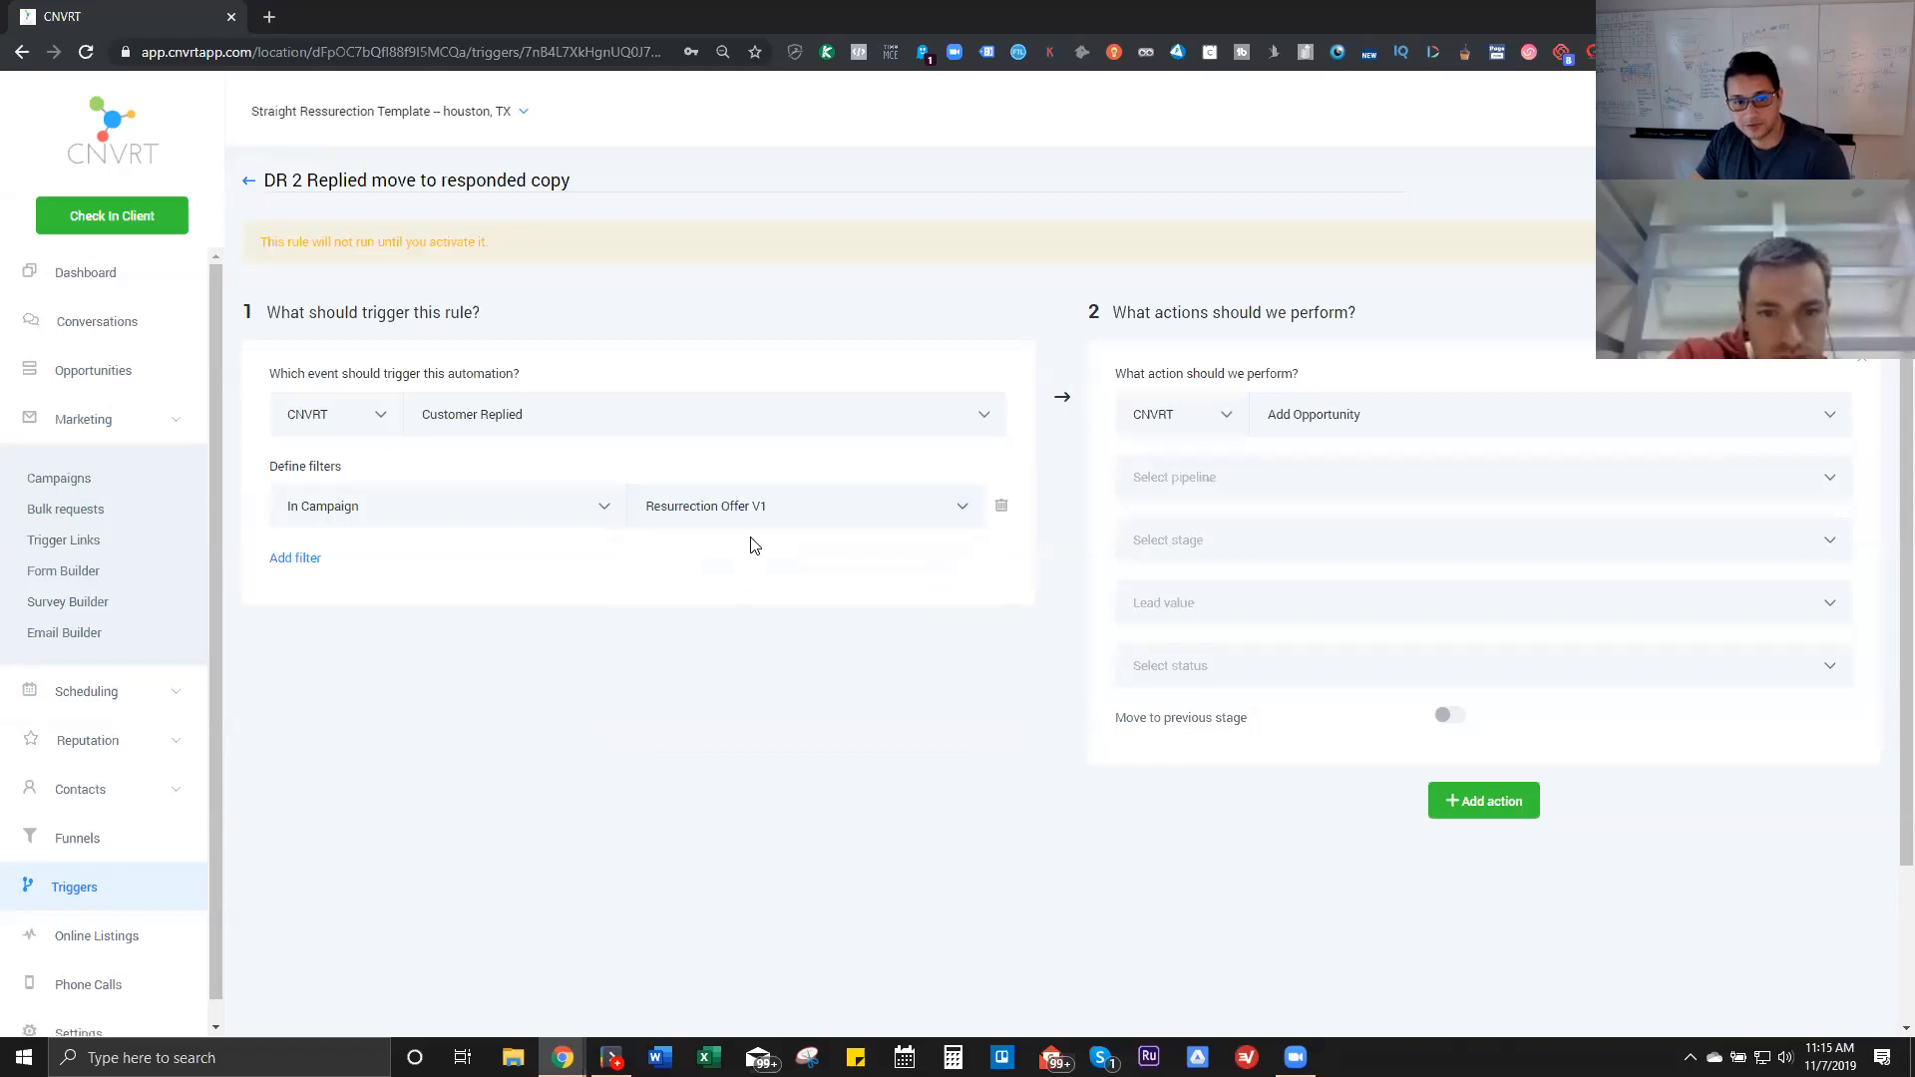
Step: Add an Intent Type filter set to Positive/yes to the trigger
click(280, 558)
click(355, 560)
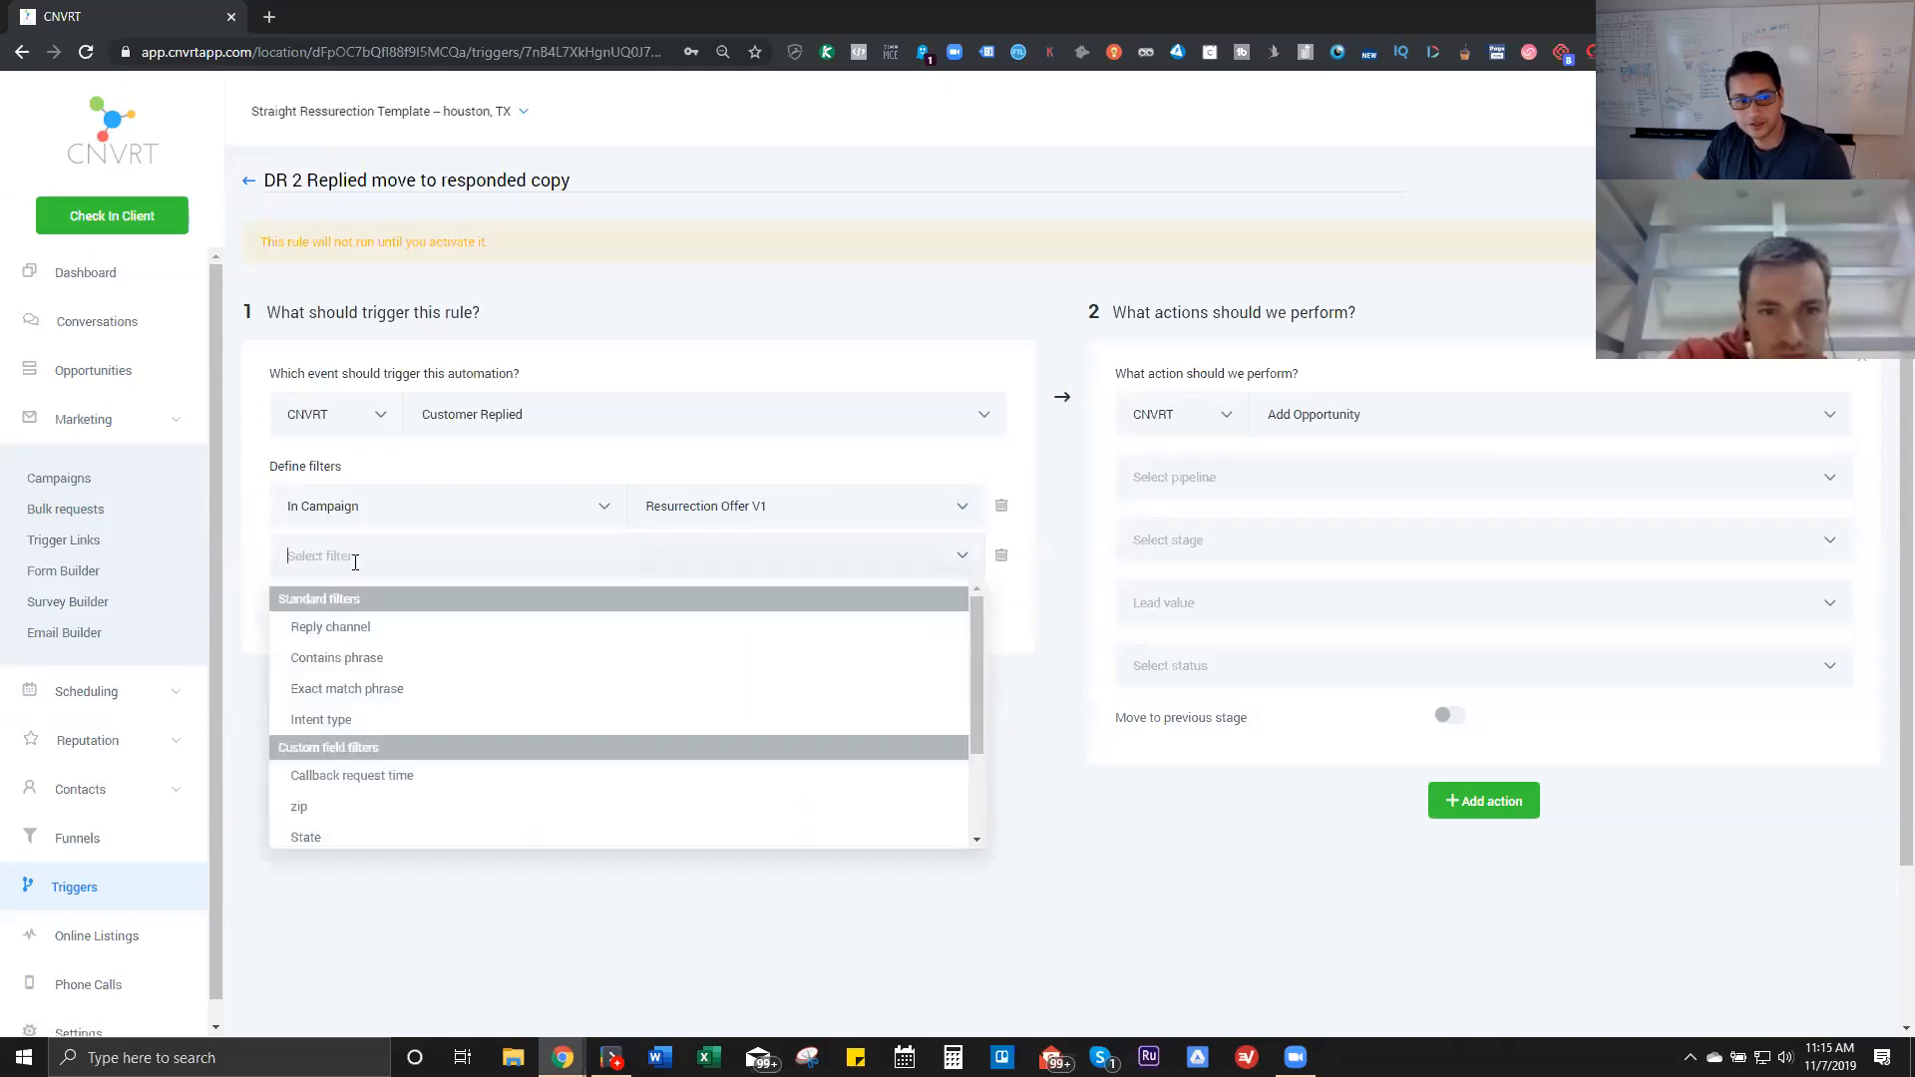
click(339, 719)
click(712, 565)
click(710, 606)
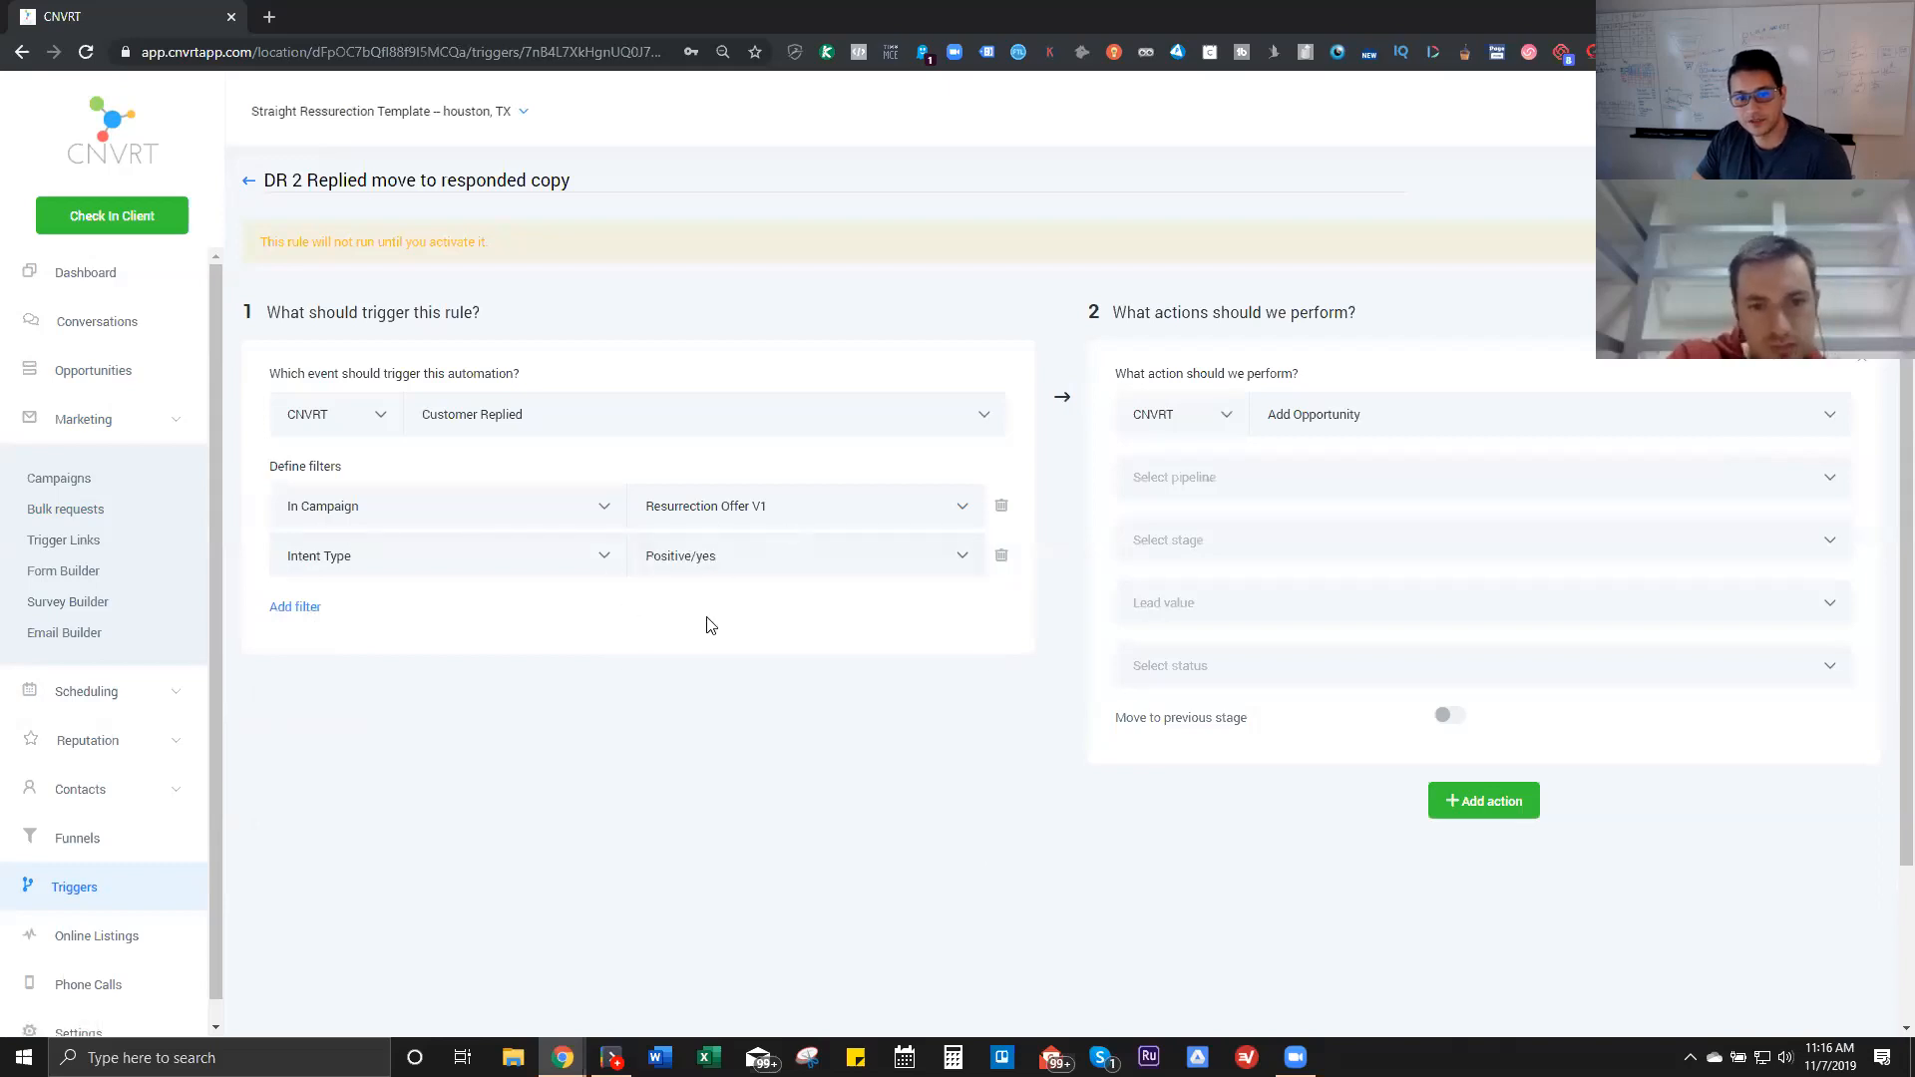
Step: Set the trigger's Add Opportunity action to the Database Resurrection pipeline and the Responded stage
click(1251, 489)
click(1243, 520)
click(1233, 540)
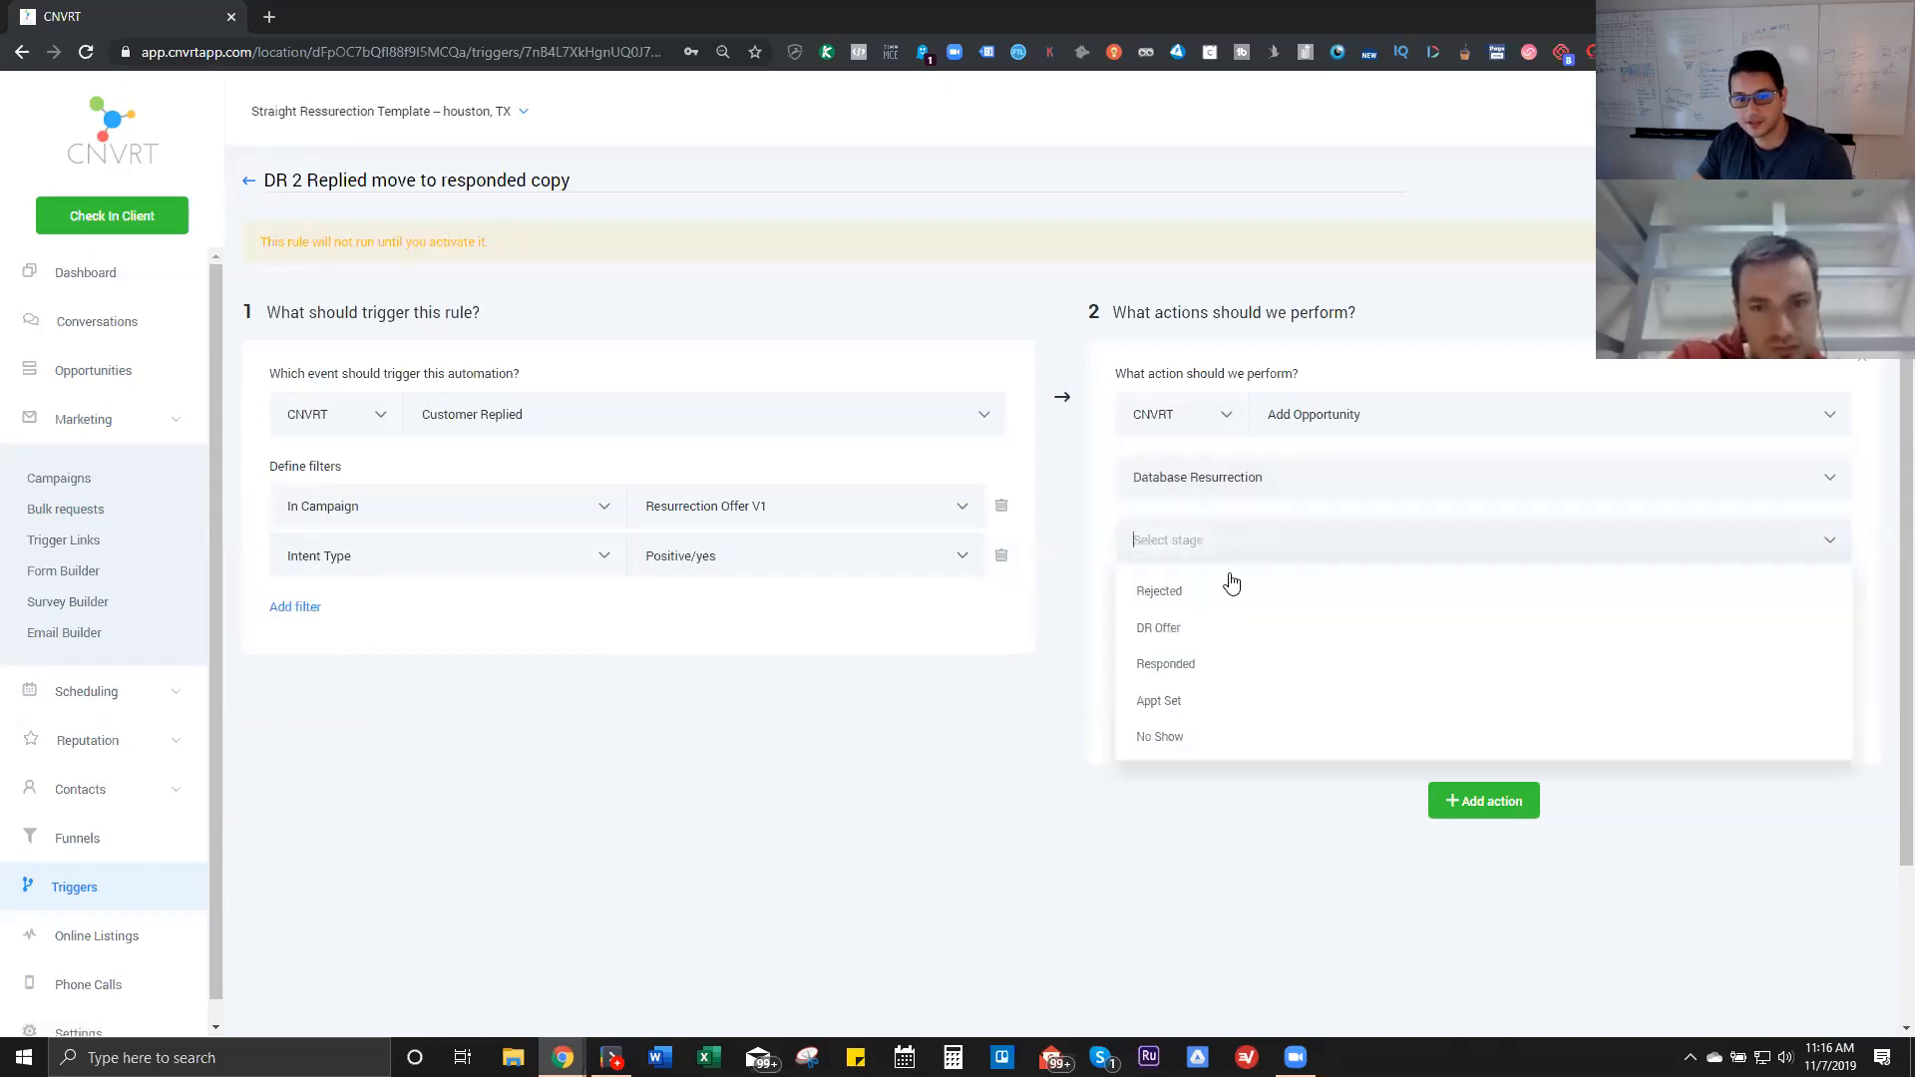
click(1200, 590)
click(1225, 540)
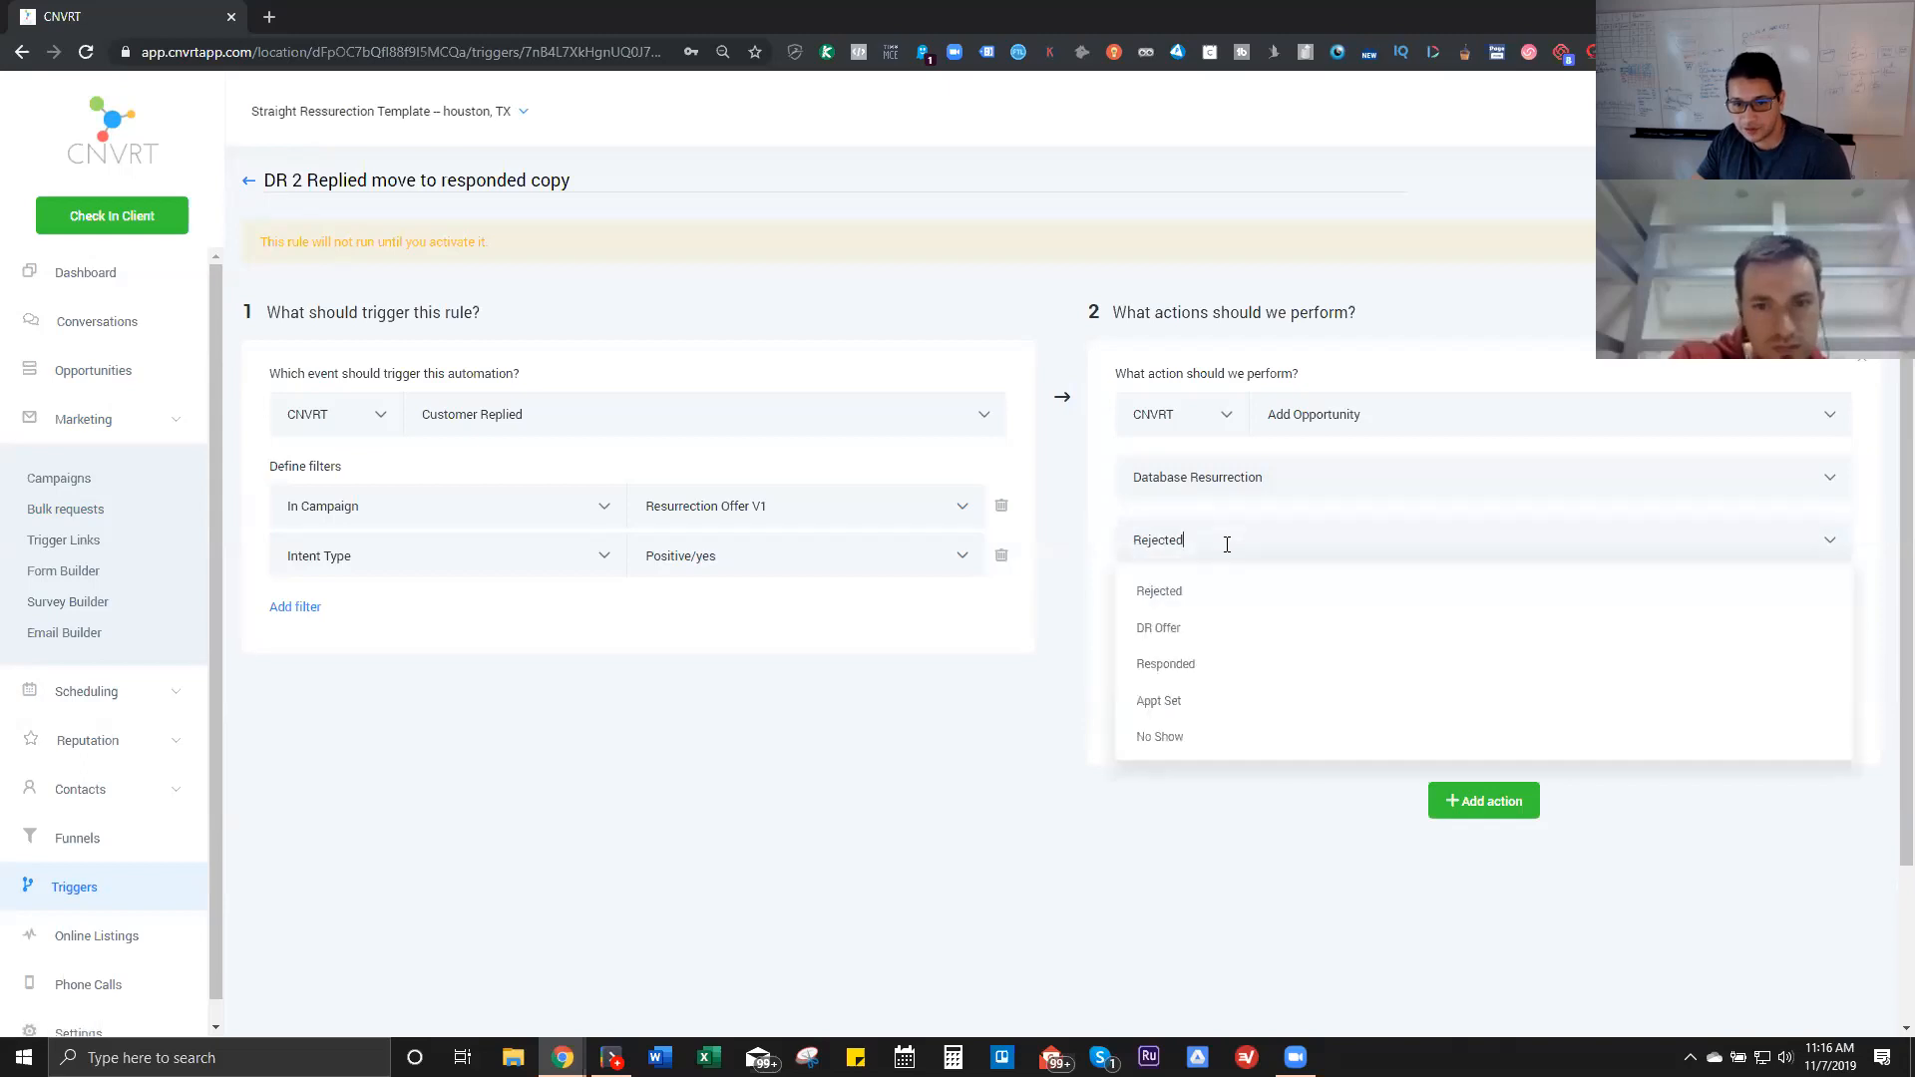
click(1213, 663)
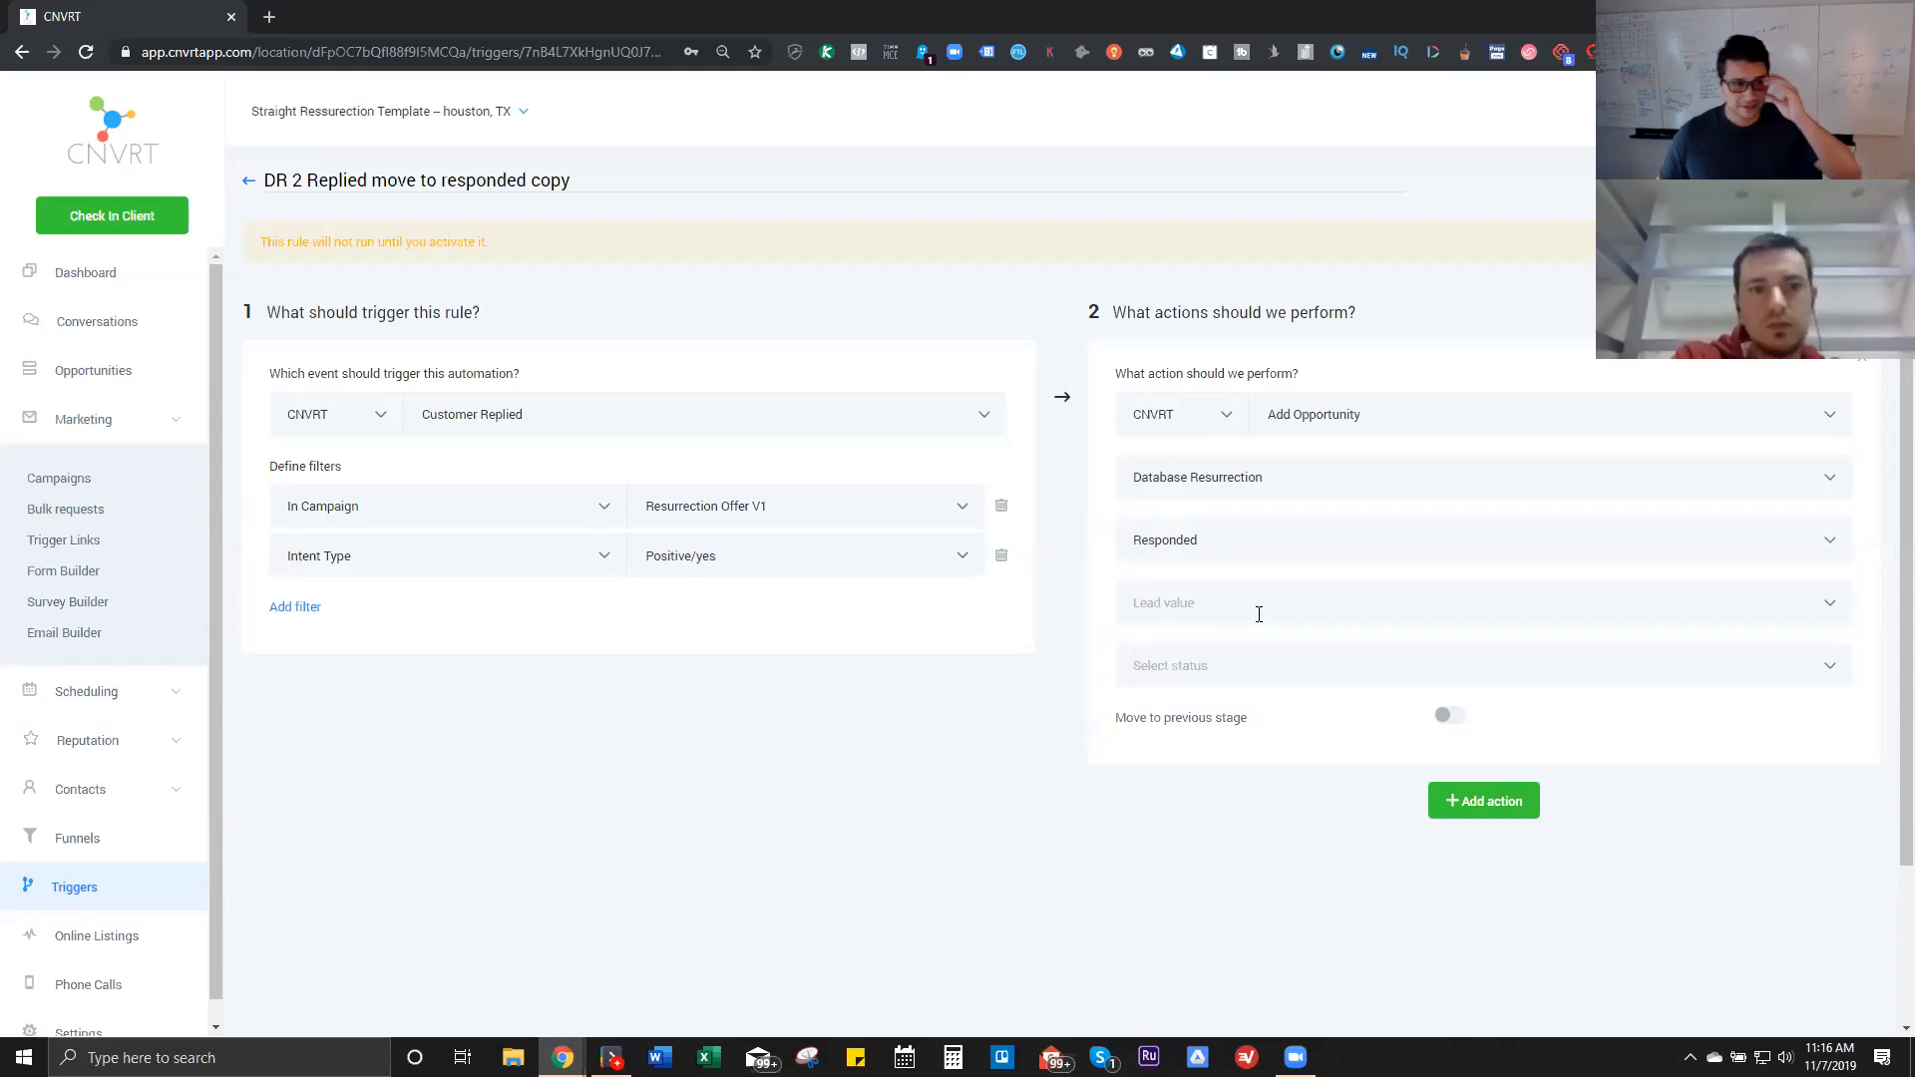
click(784, 515)
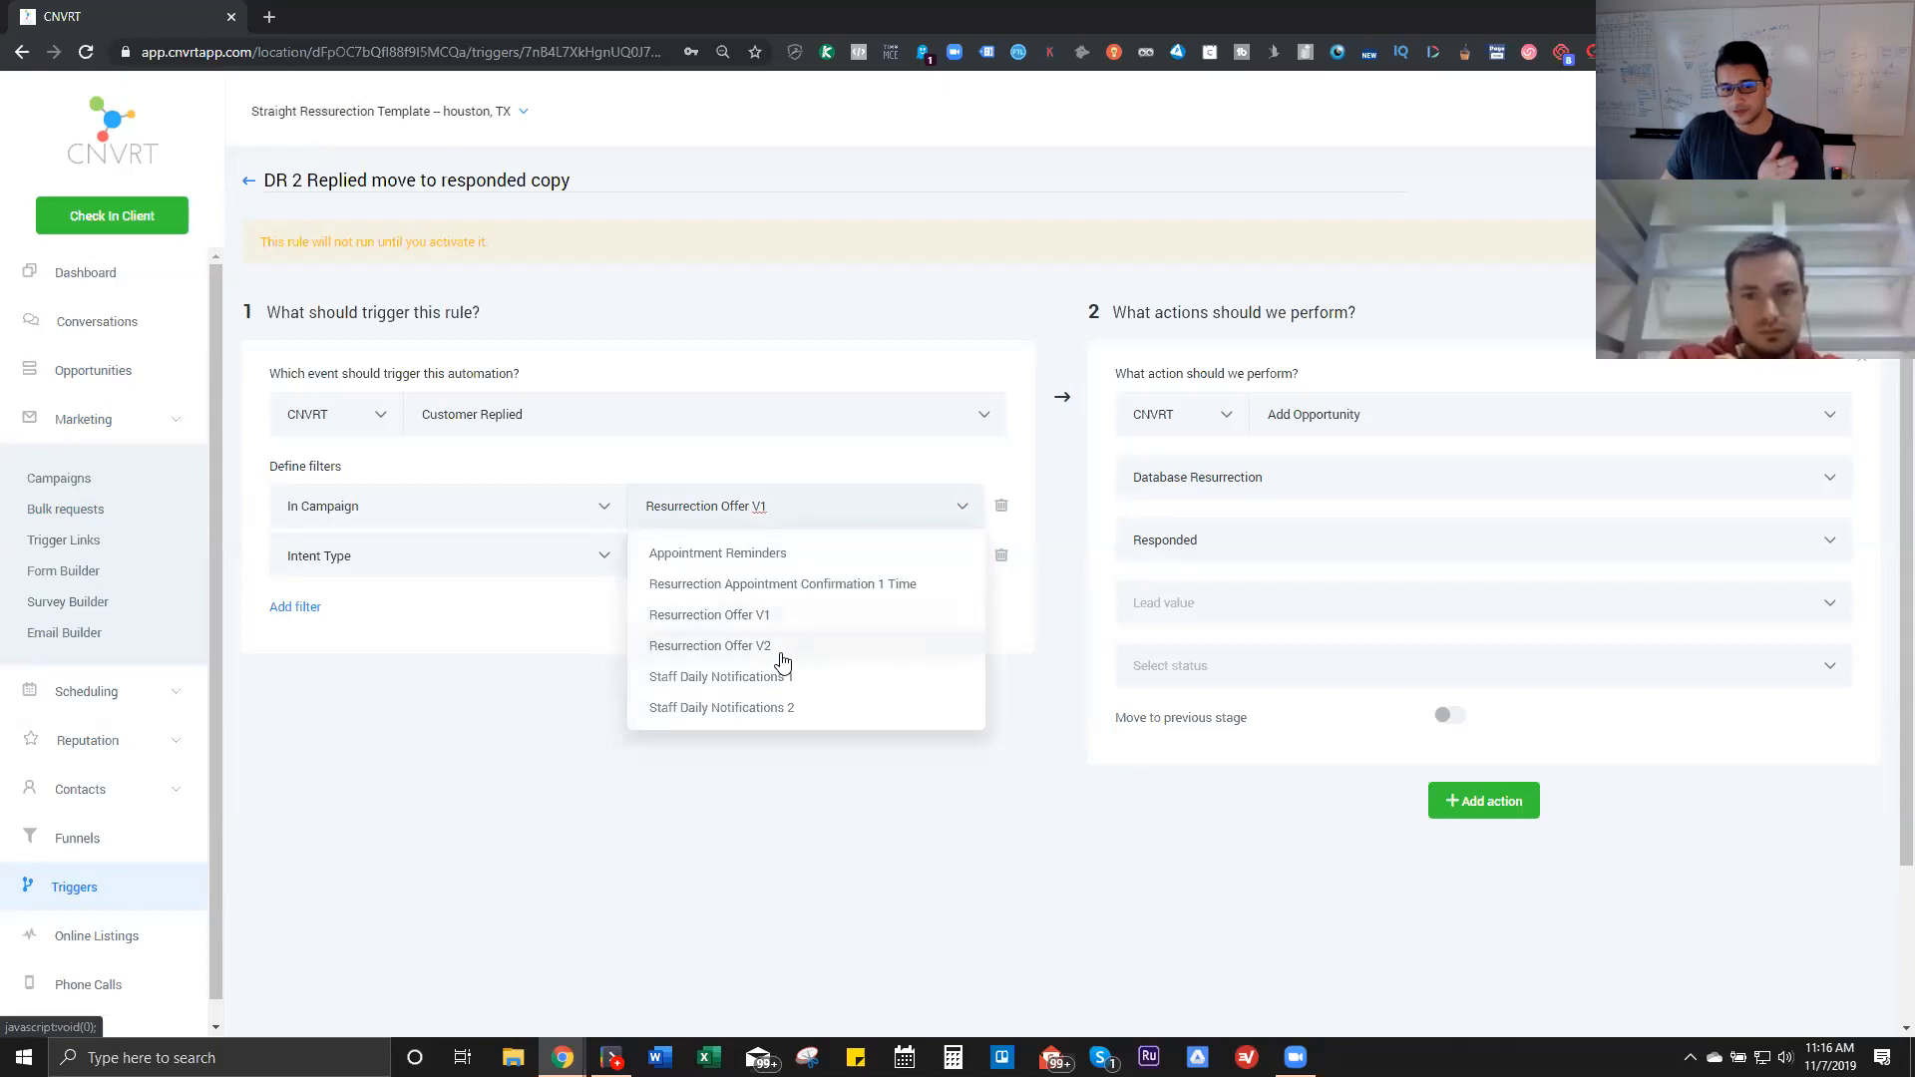
click(537, 728)
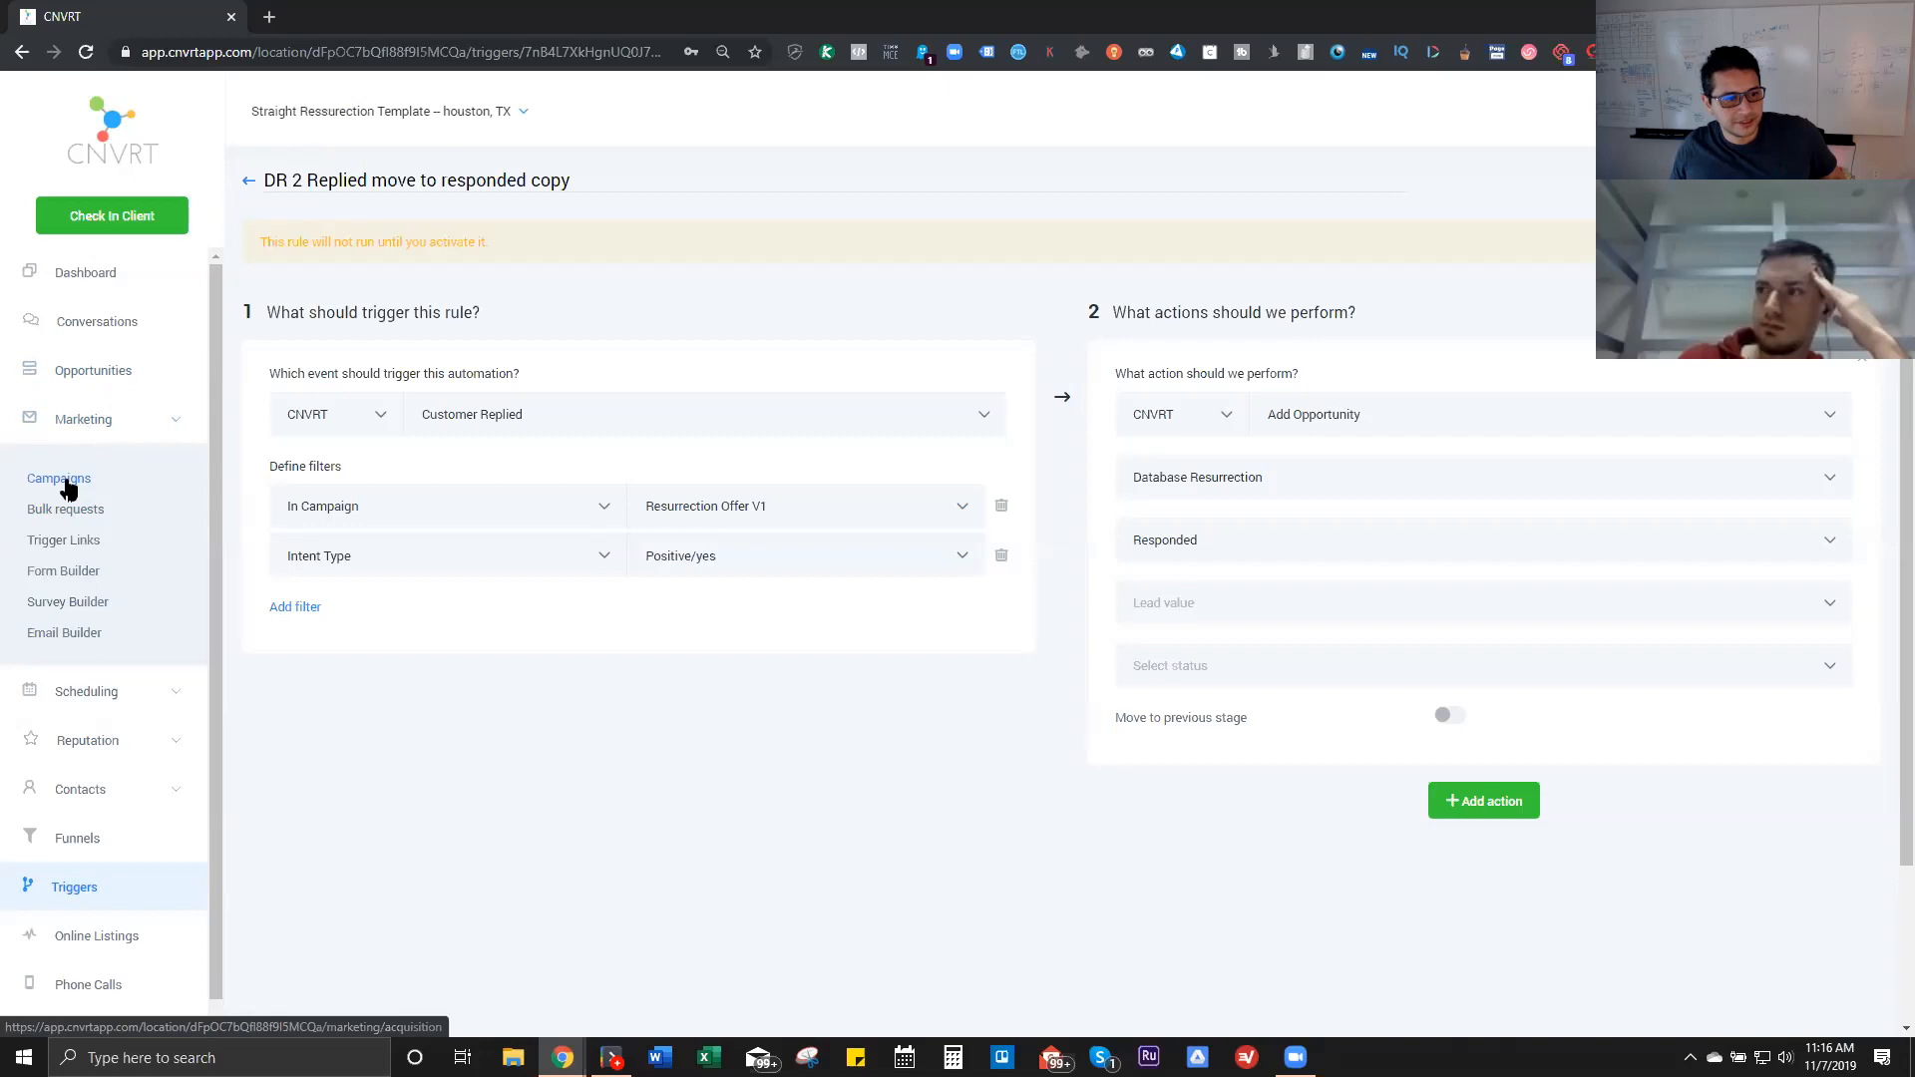
Step: Move the lead on the Opportunities board from DR Offer to Responded and open its conversation with the SMS message field active
click(69, 369)
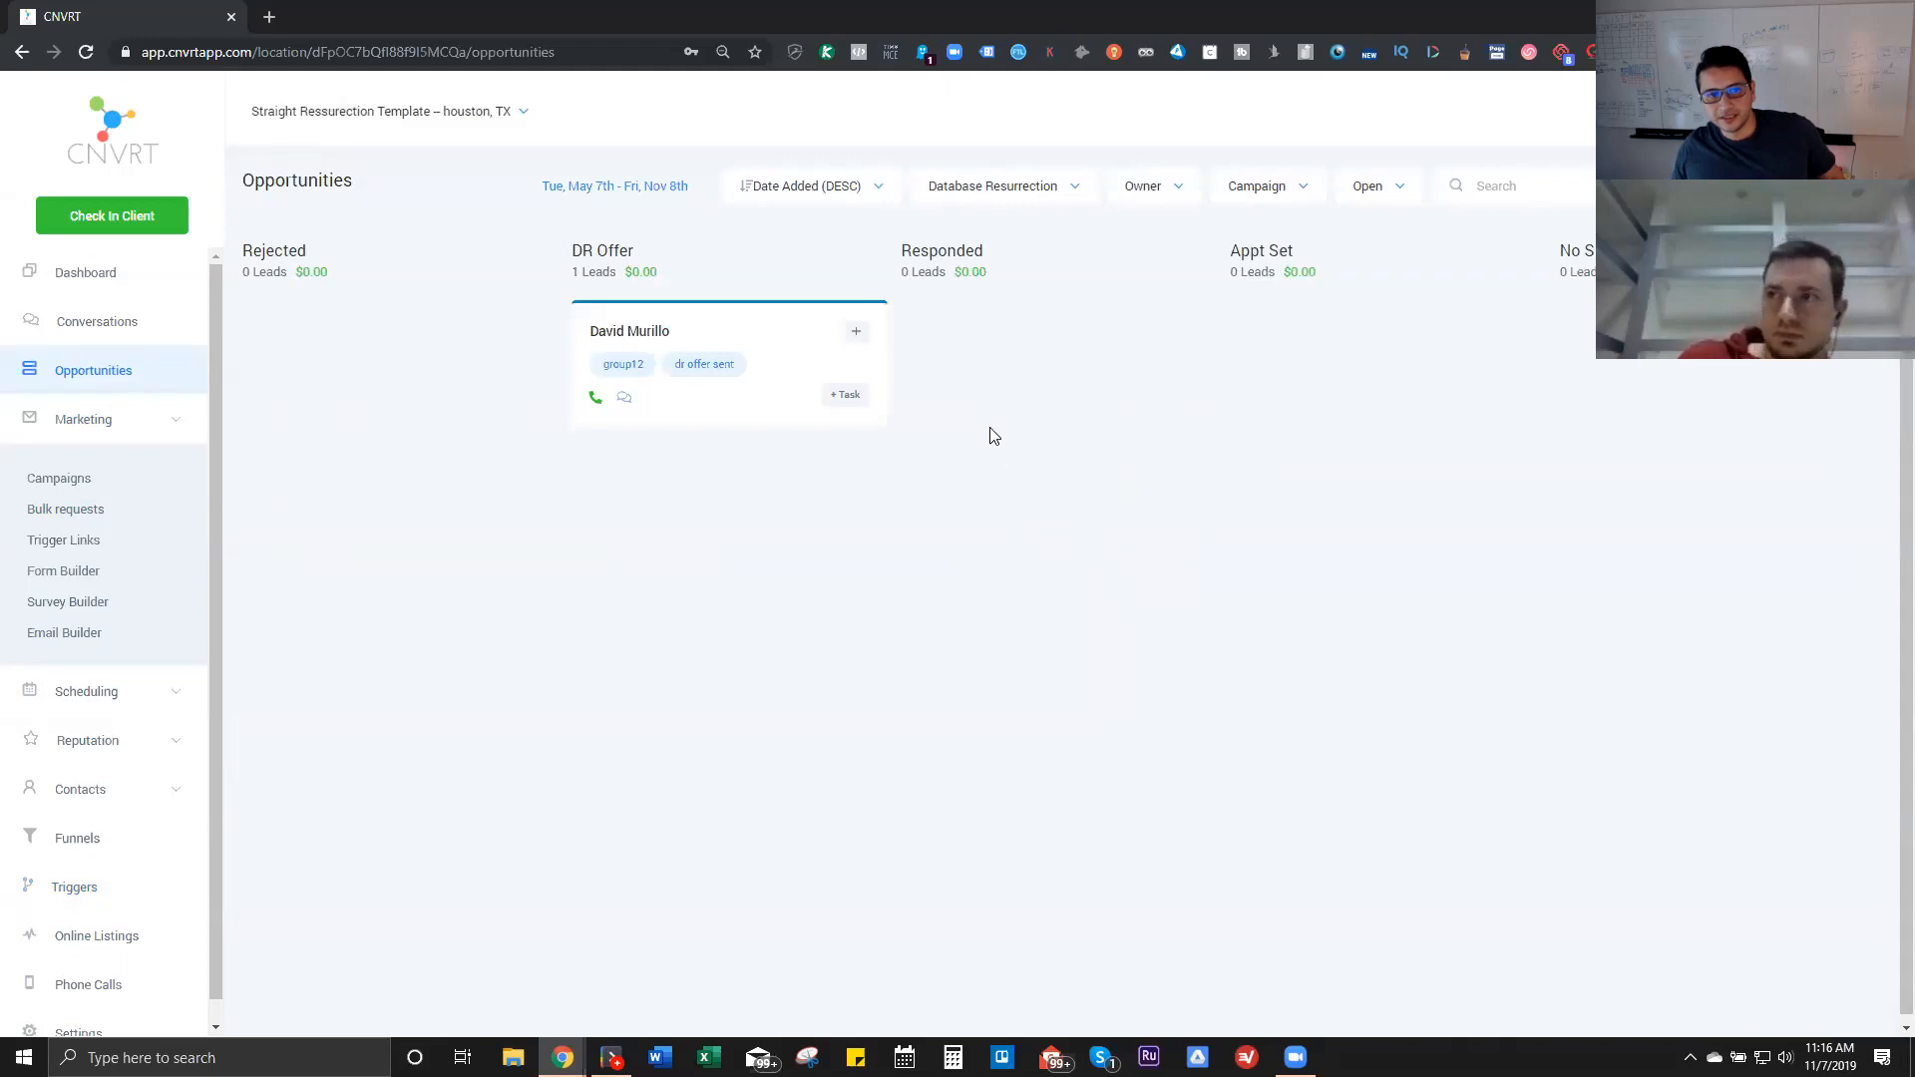
drag(762, 333, 1090, 357)
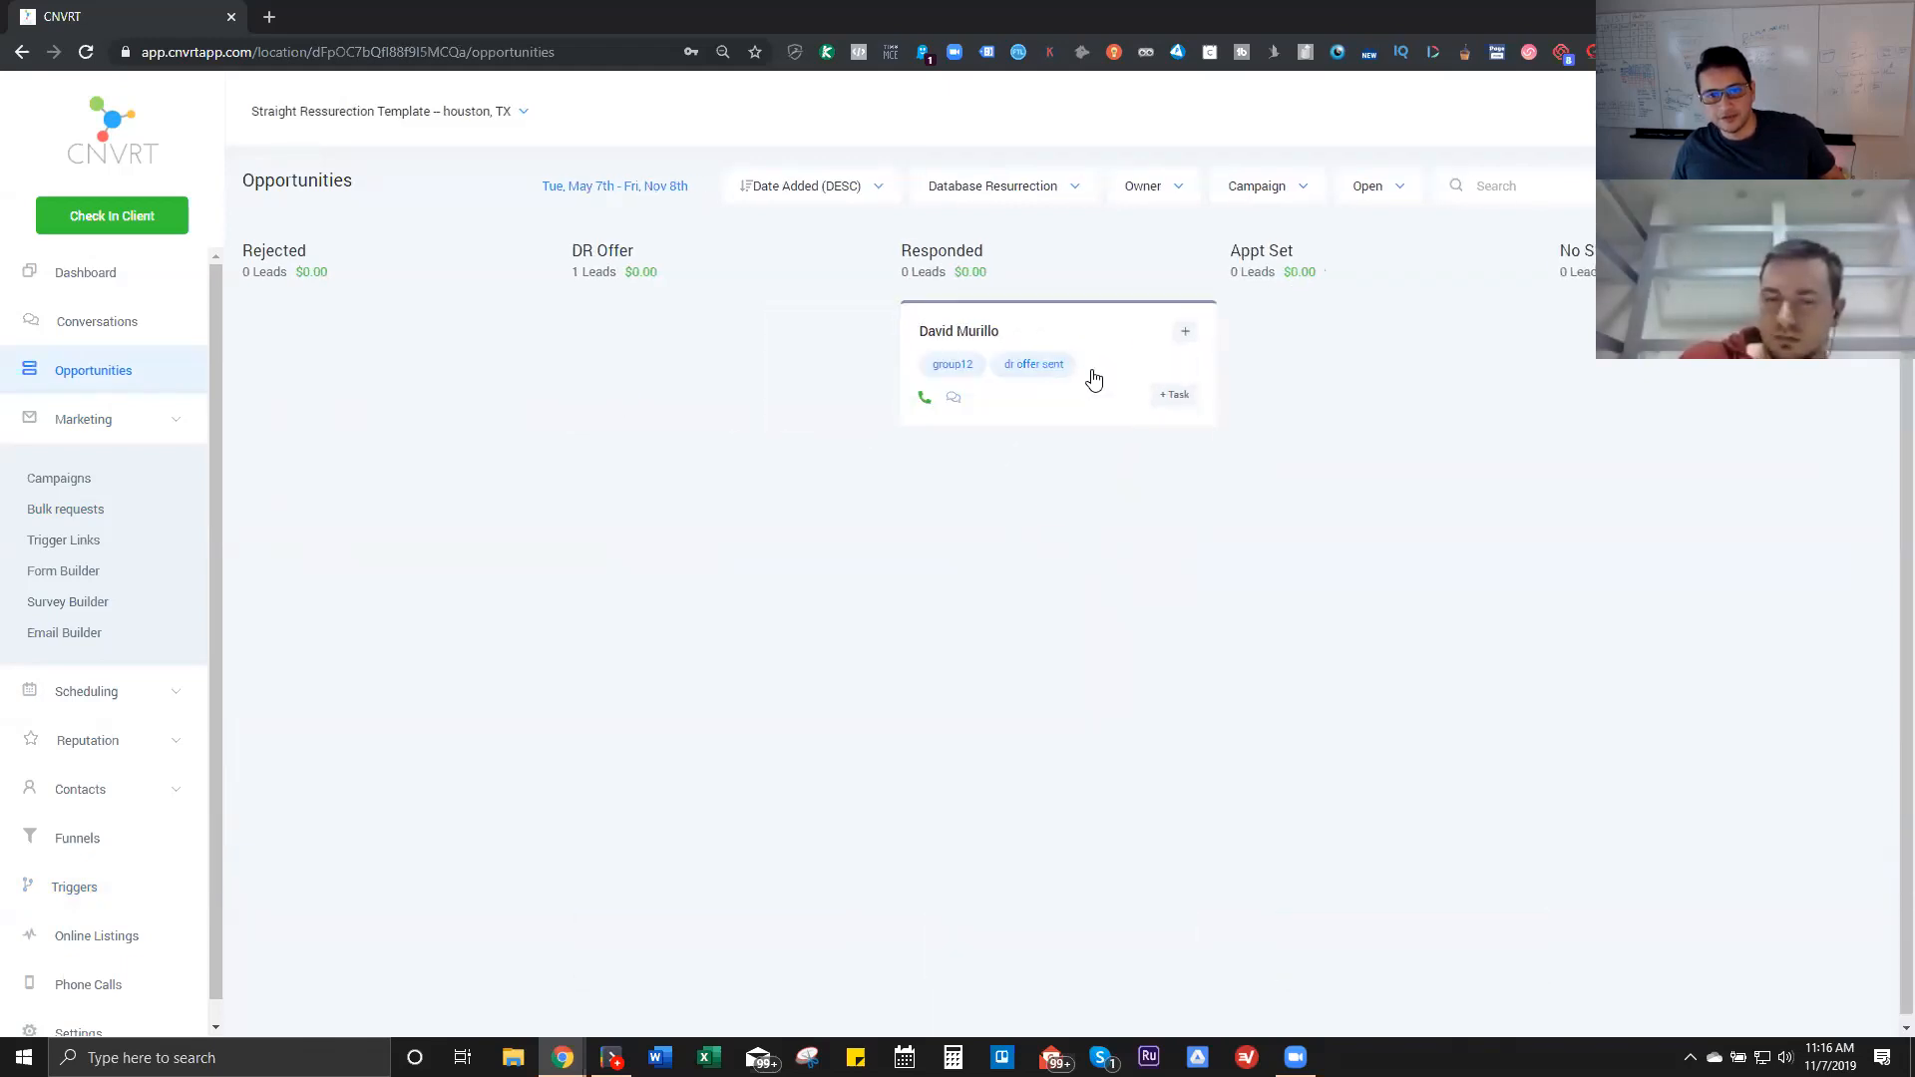
click(954, 397)
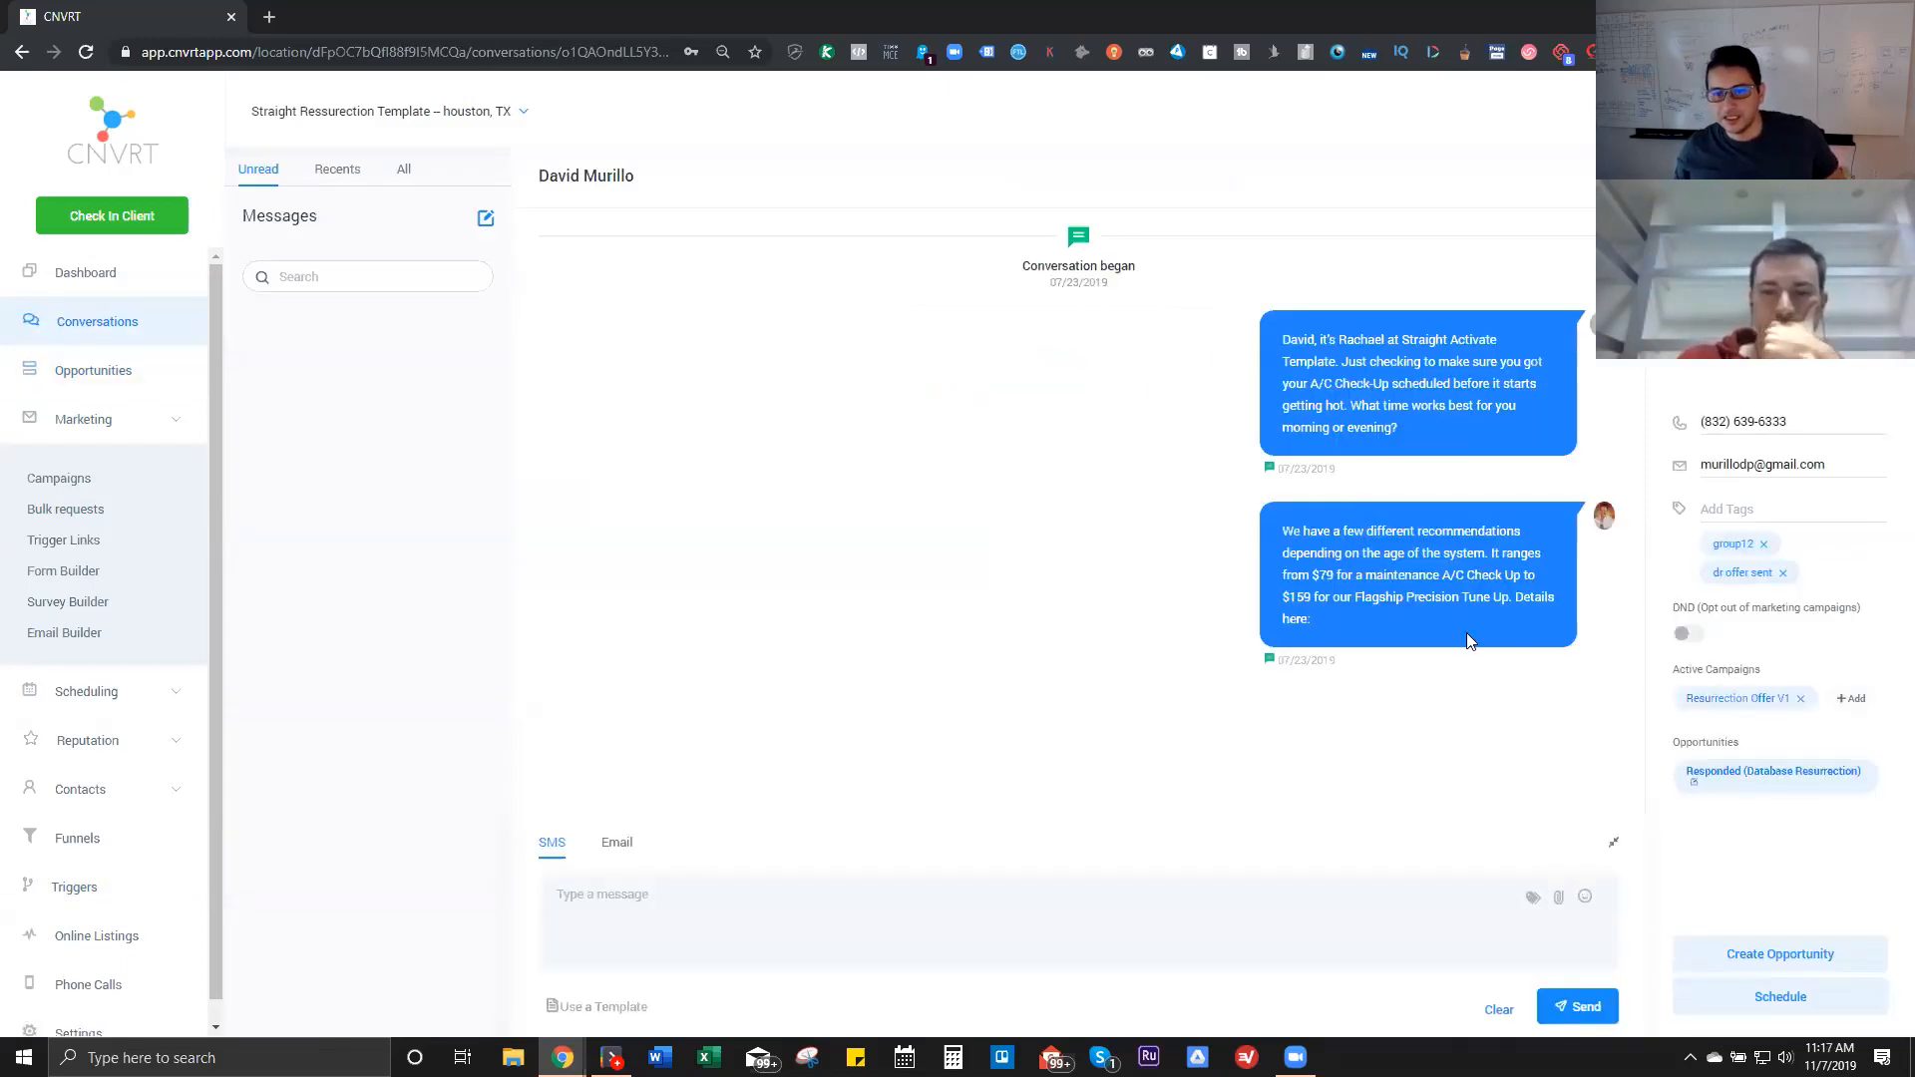
click(1101, 940)
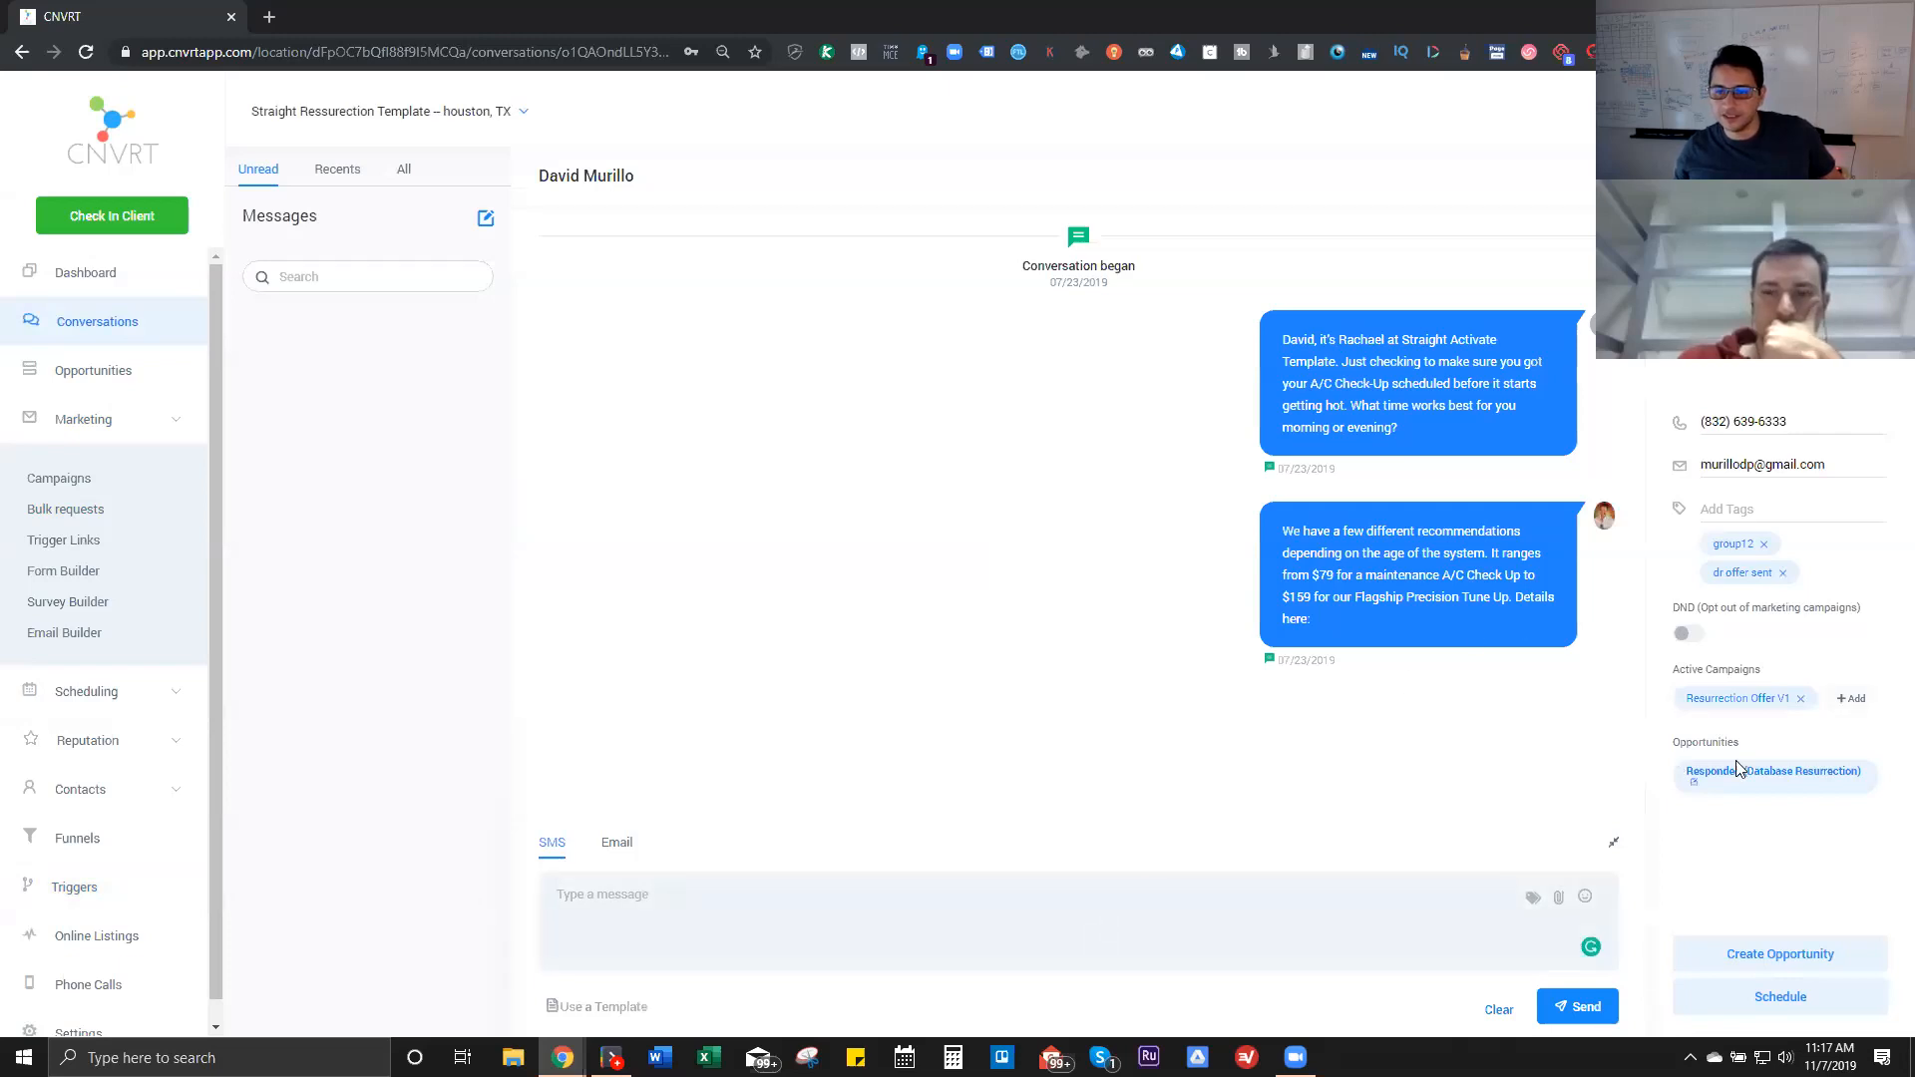
Step: Schedule an appointment for the contact on Thu, Nov 7th in the 03:30 pm slot and save it
click(1780, 996)
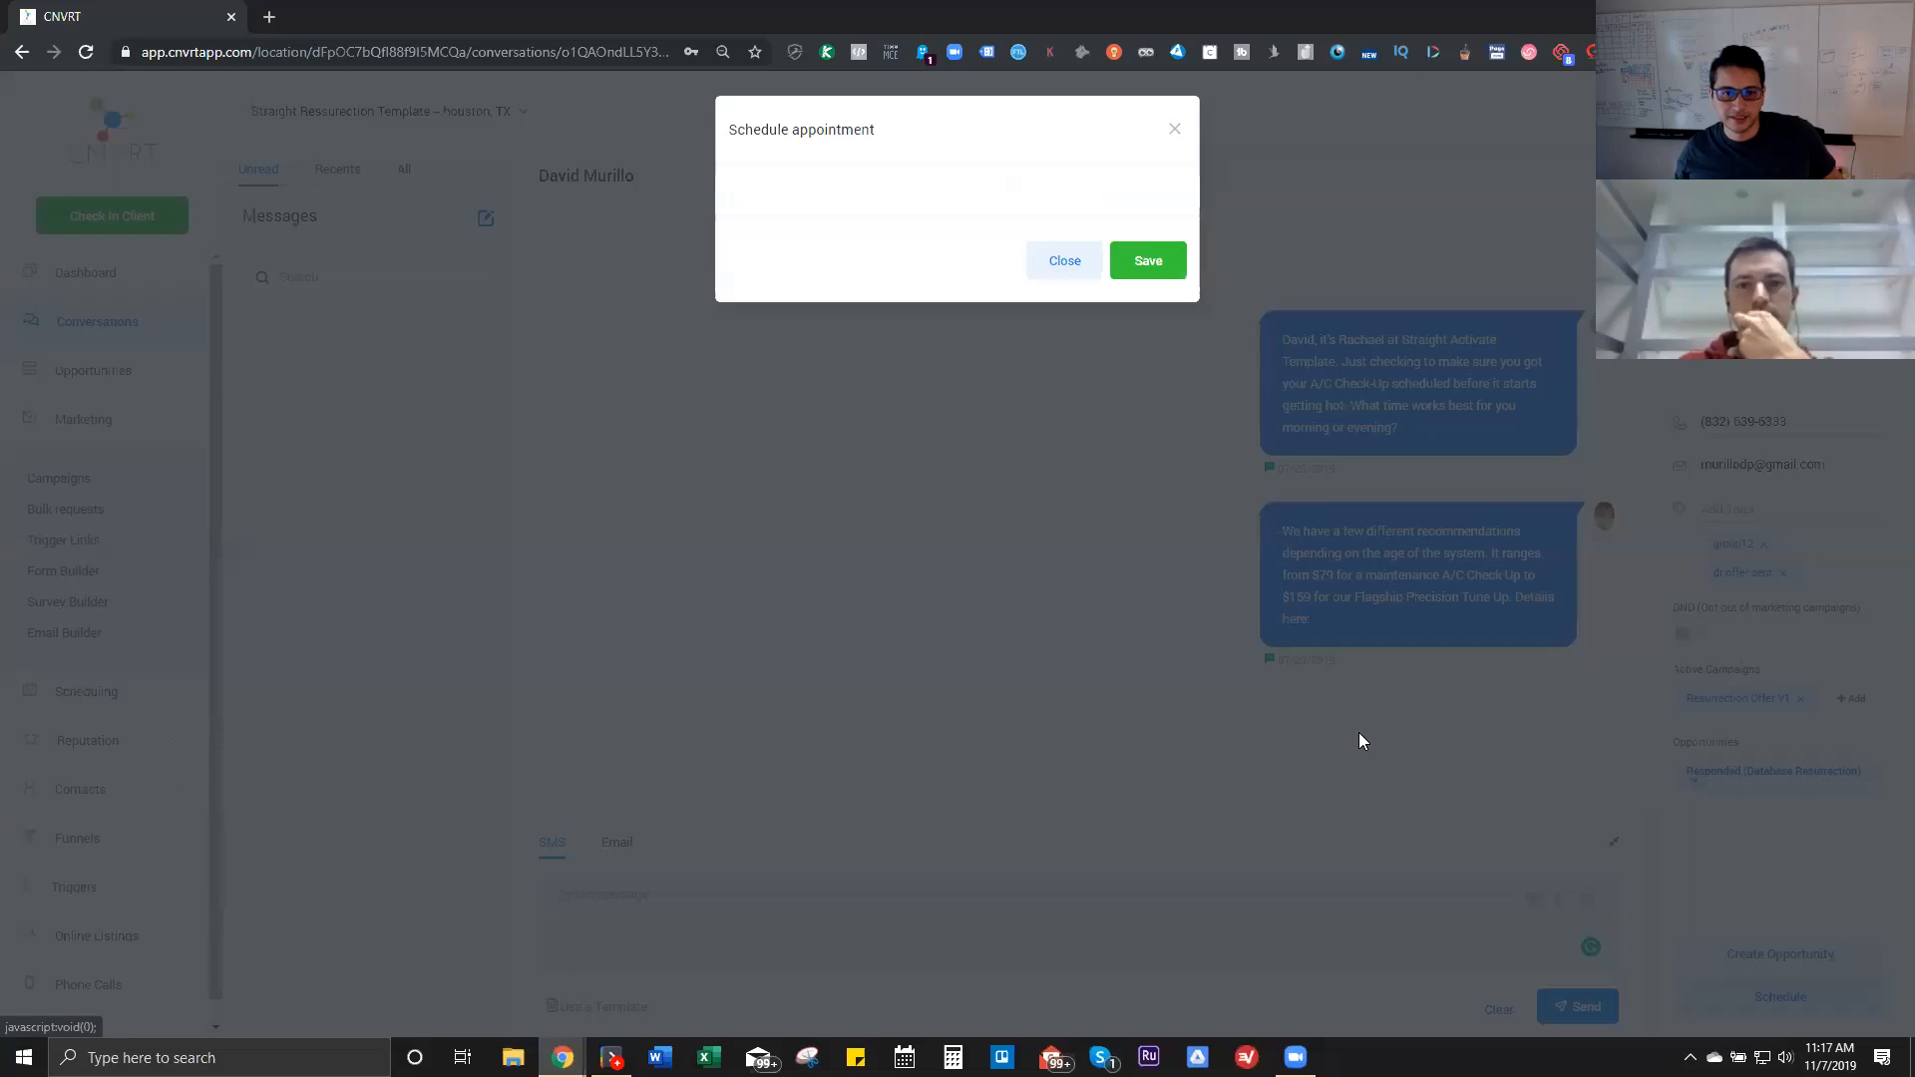
click(1030, 340)
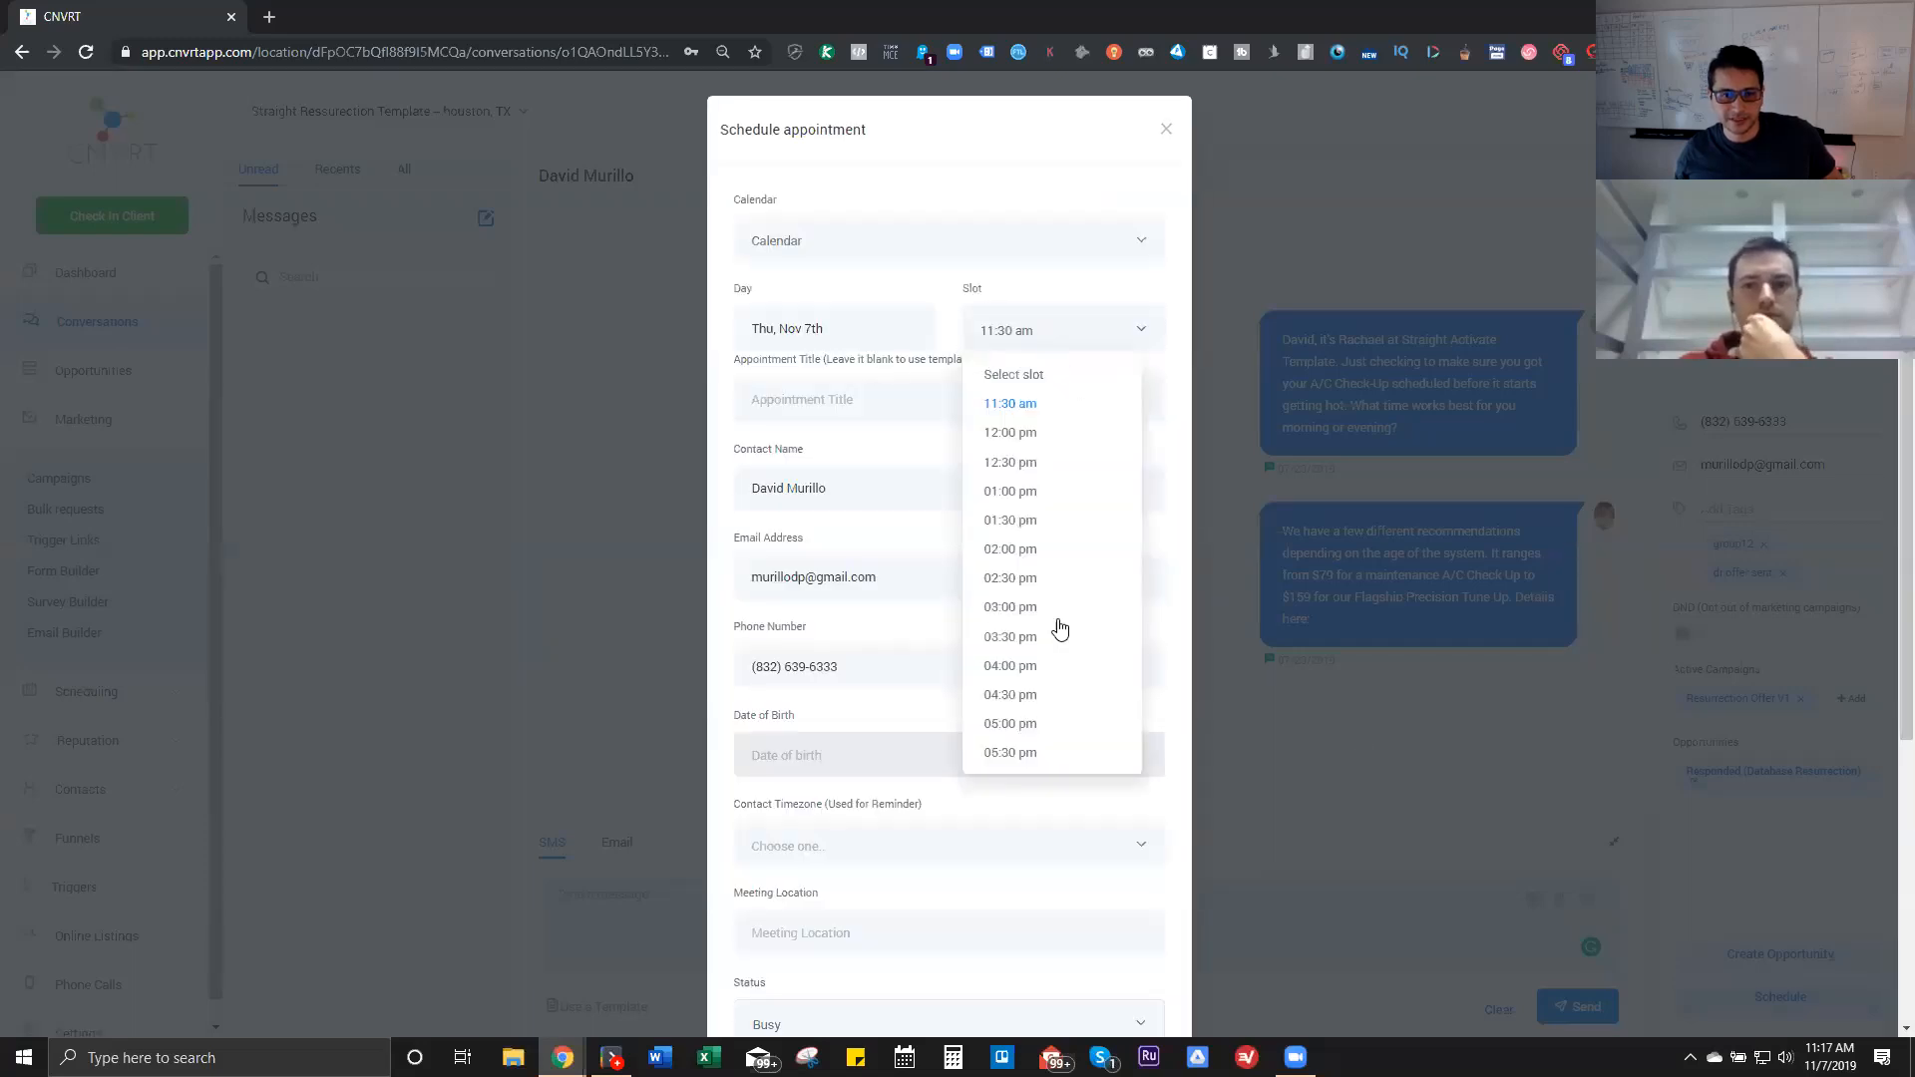
click(1019, 641)
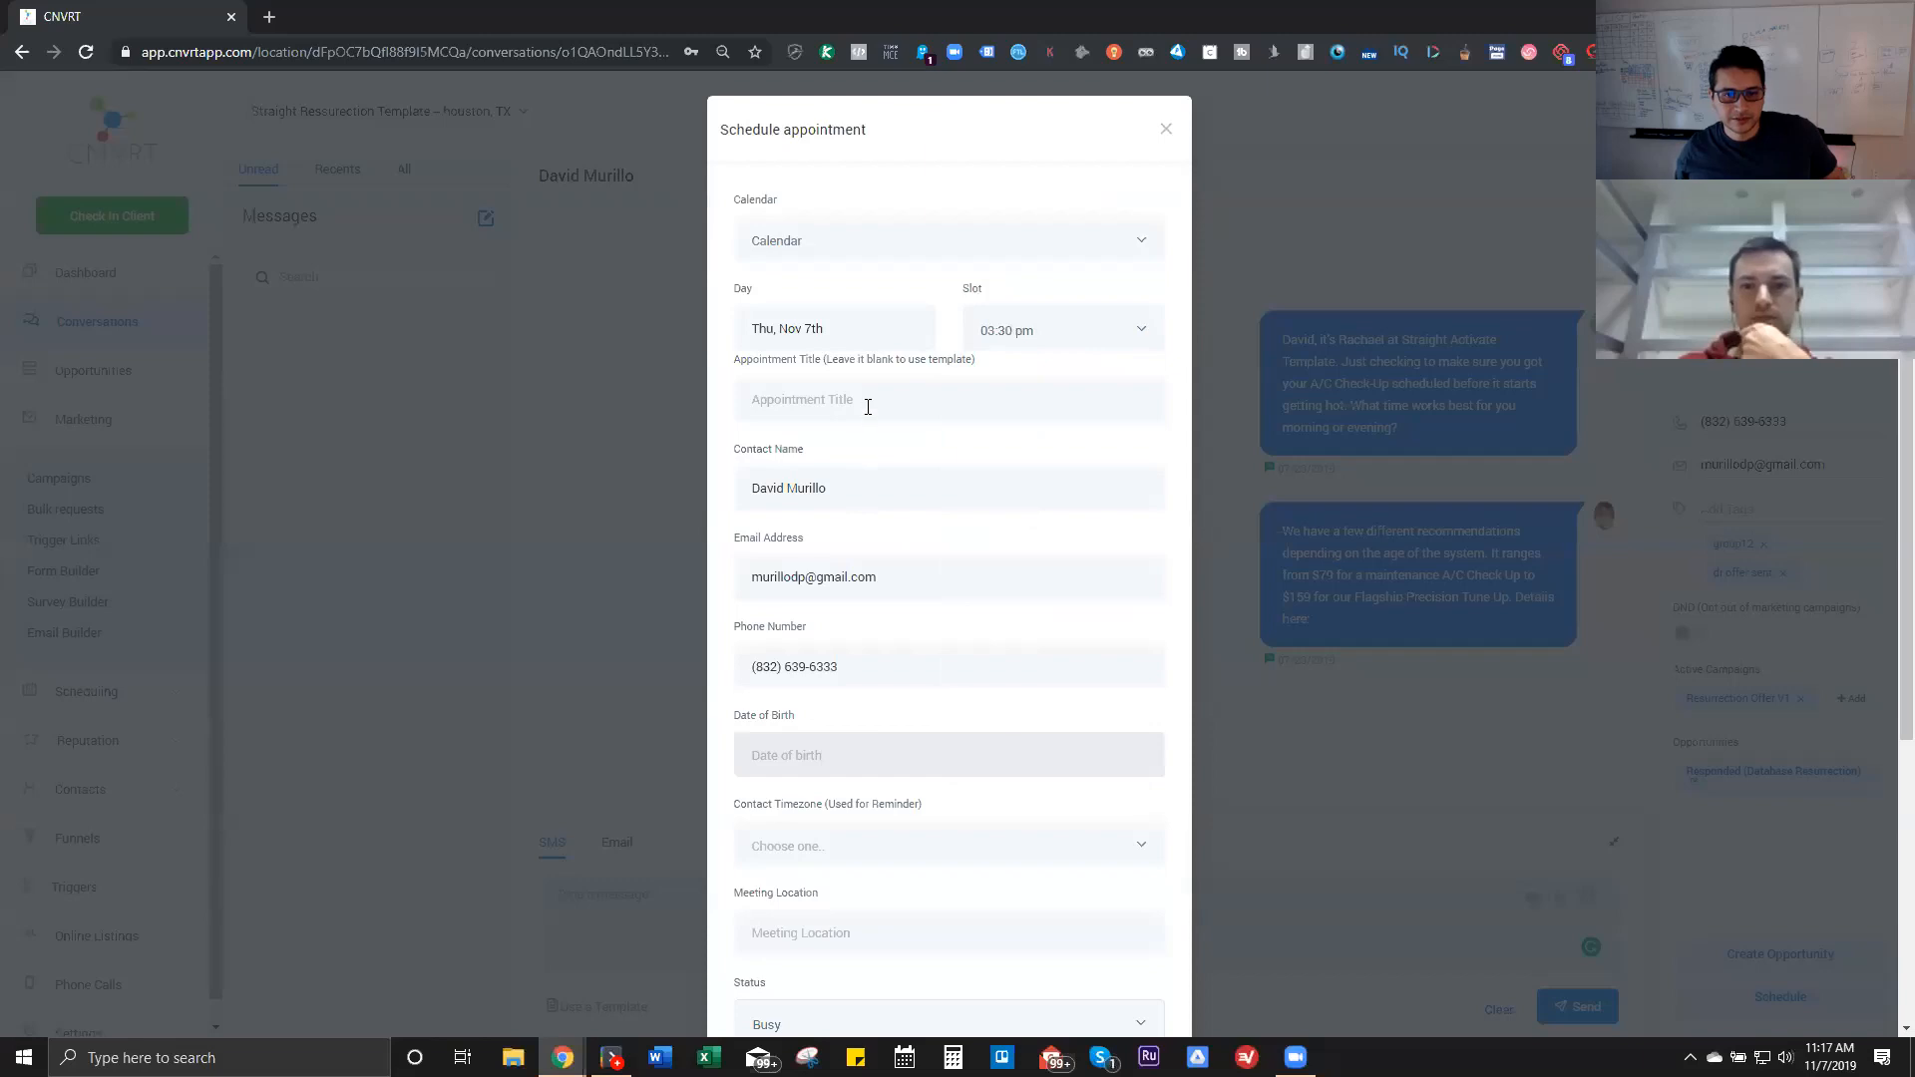
scroll(930, 479, down, 4)
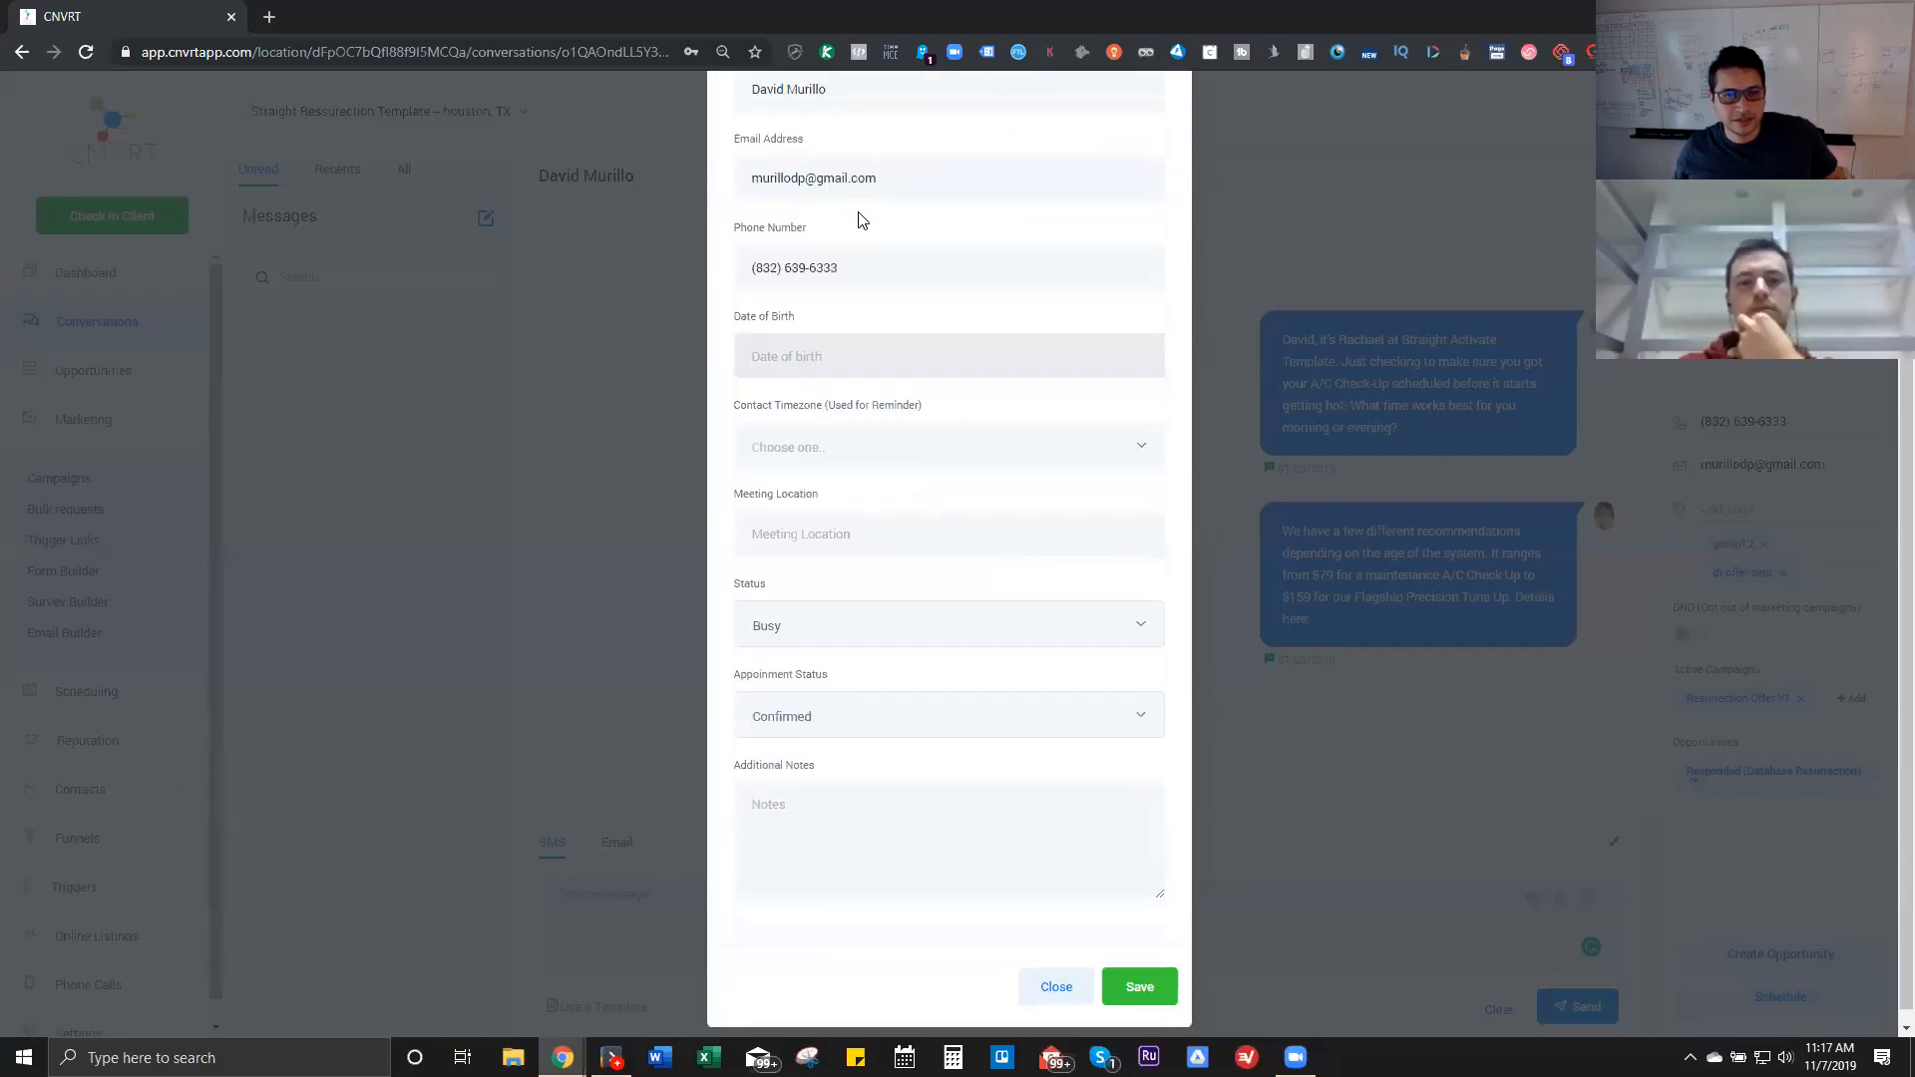
scroll(924, 611, down, 1)
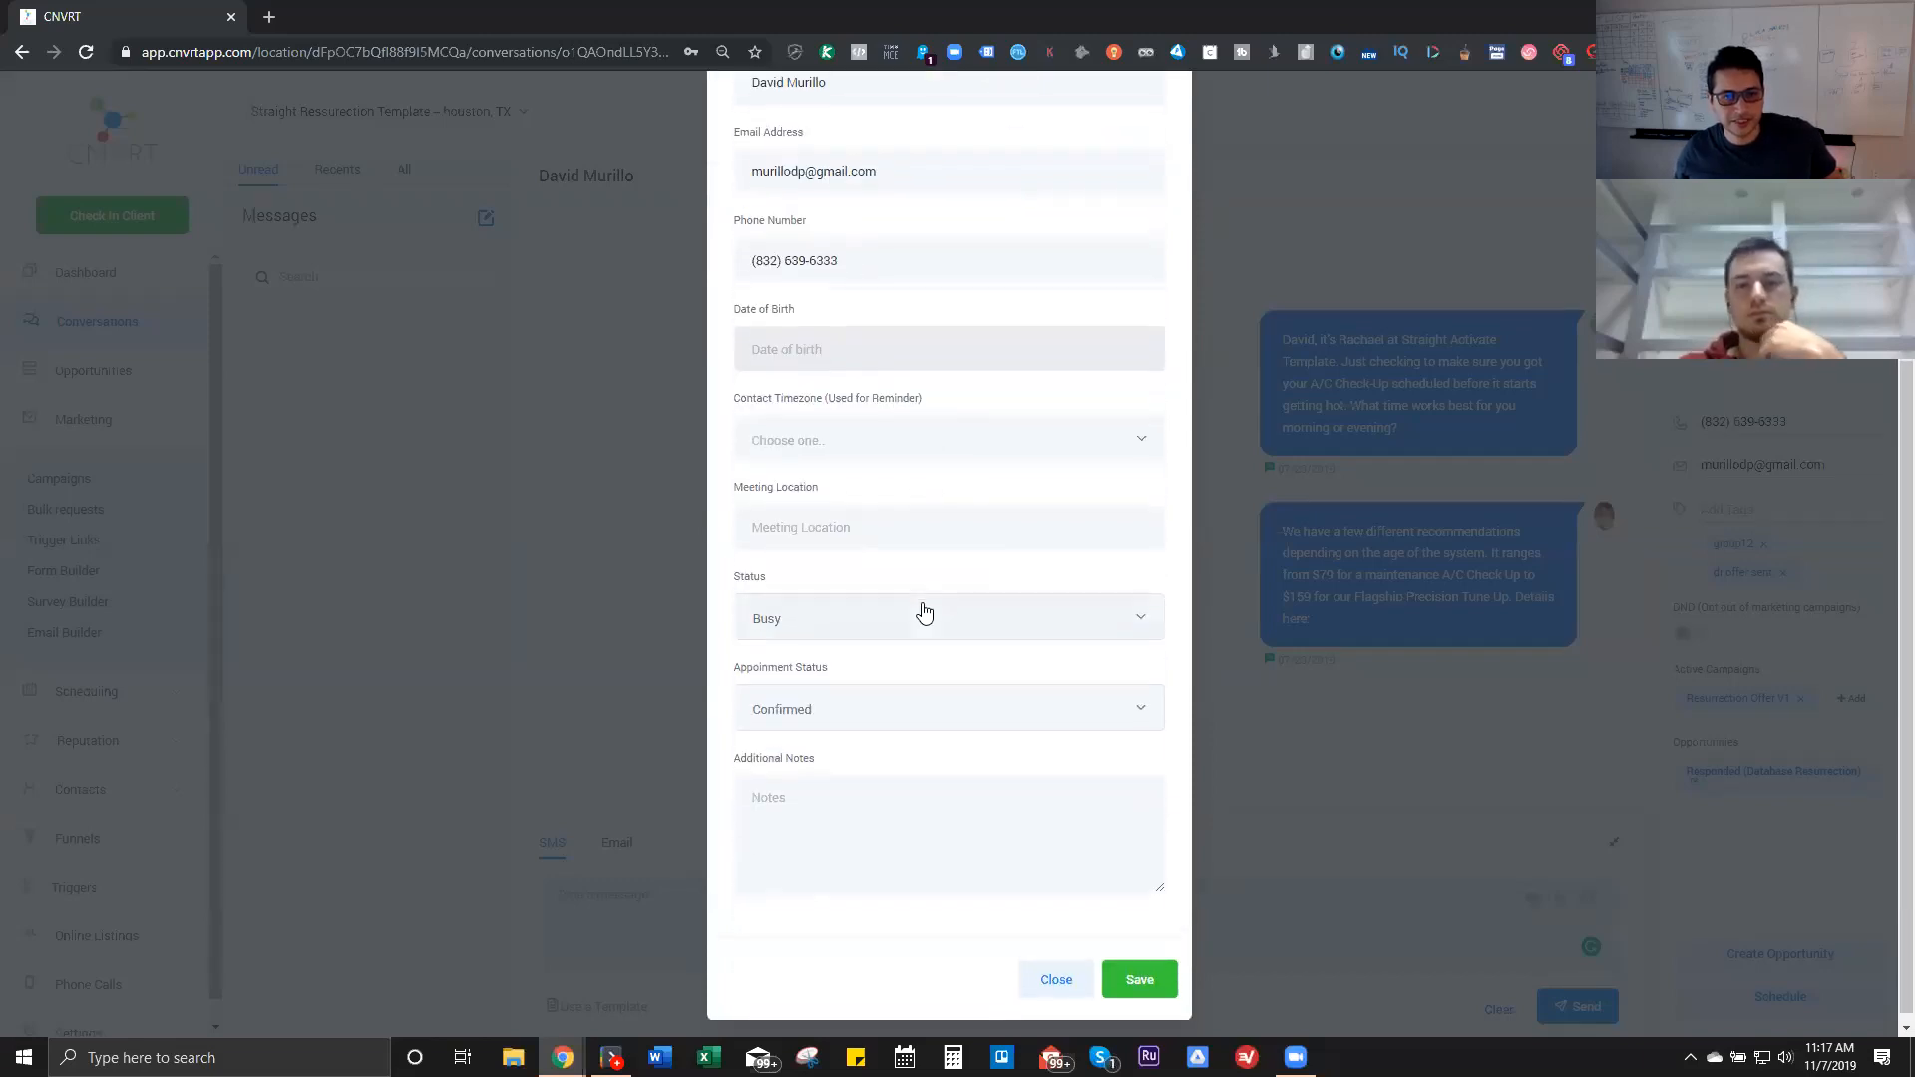
click(1128, 984)
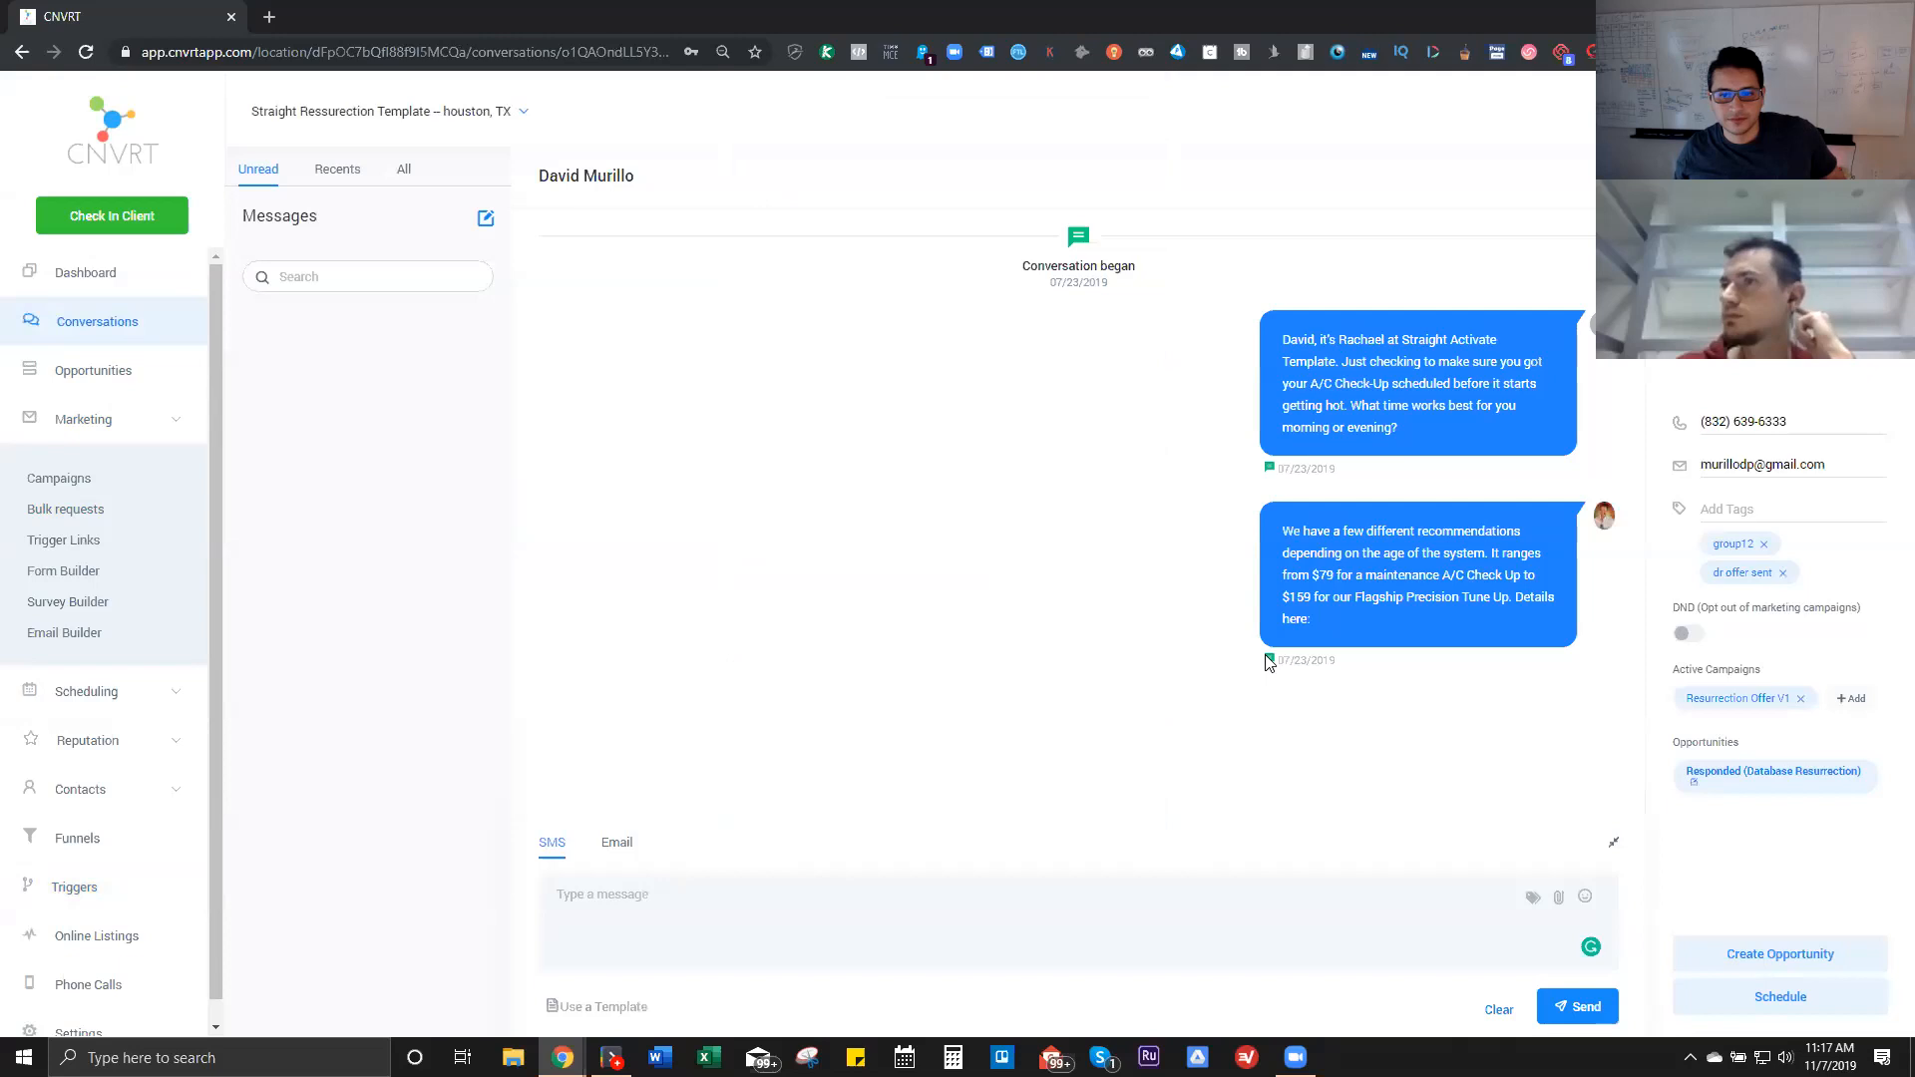
Step: Check the lead's pipeline stage on the Opportunities board
click(137, 382)
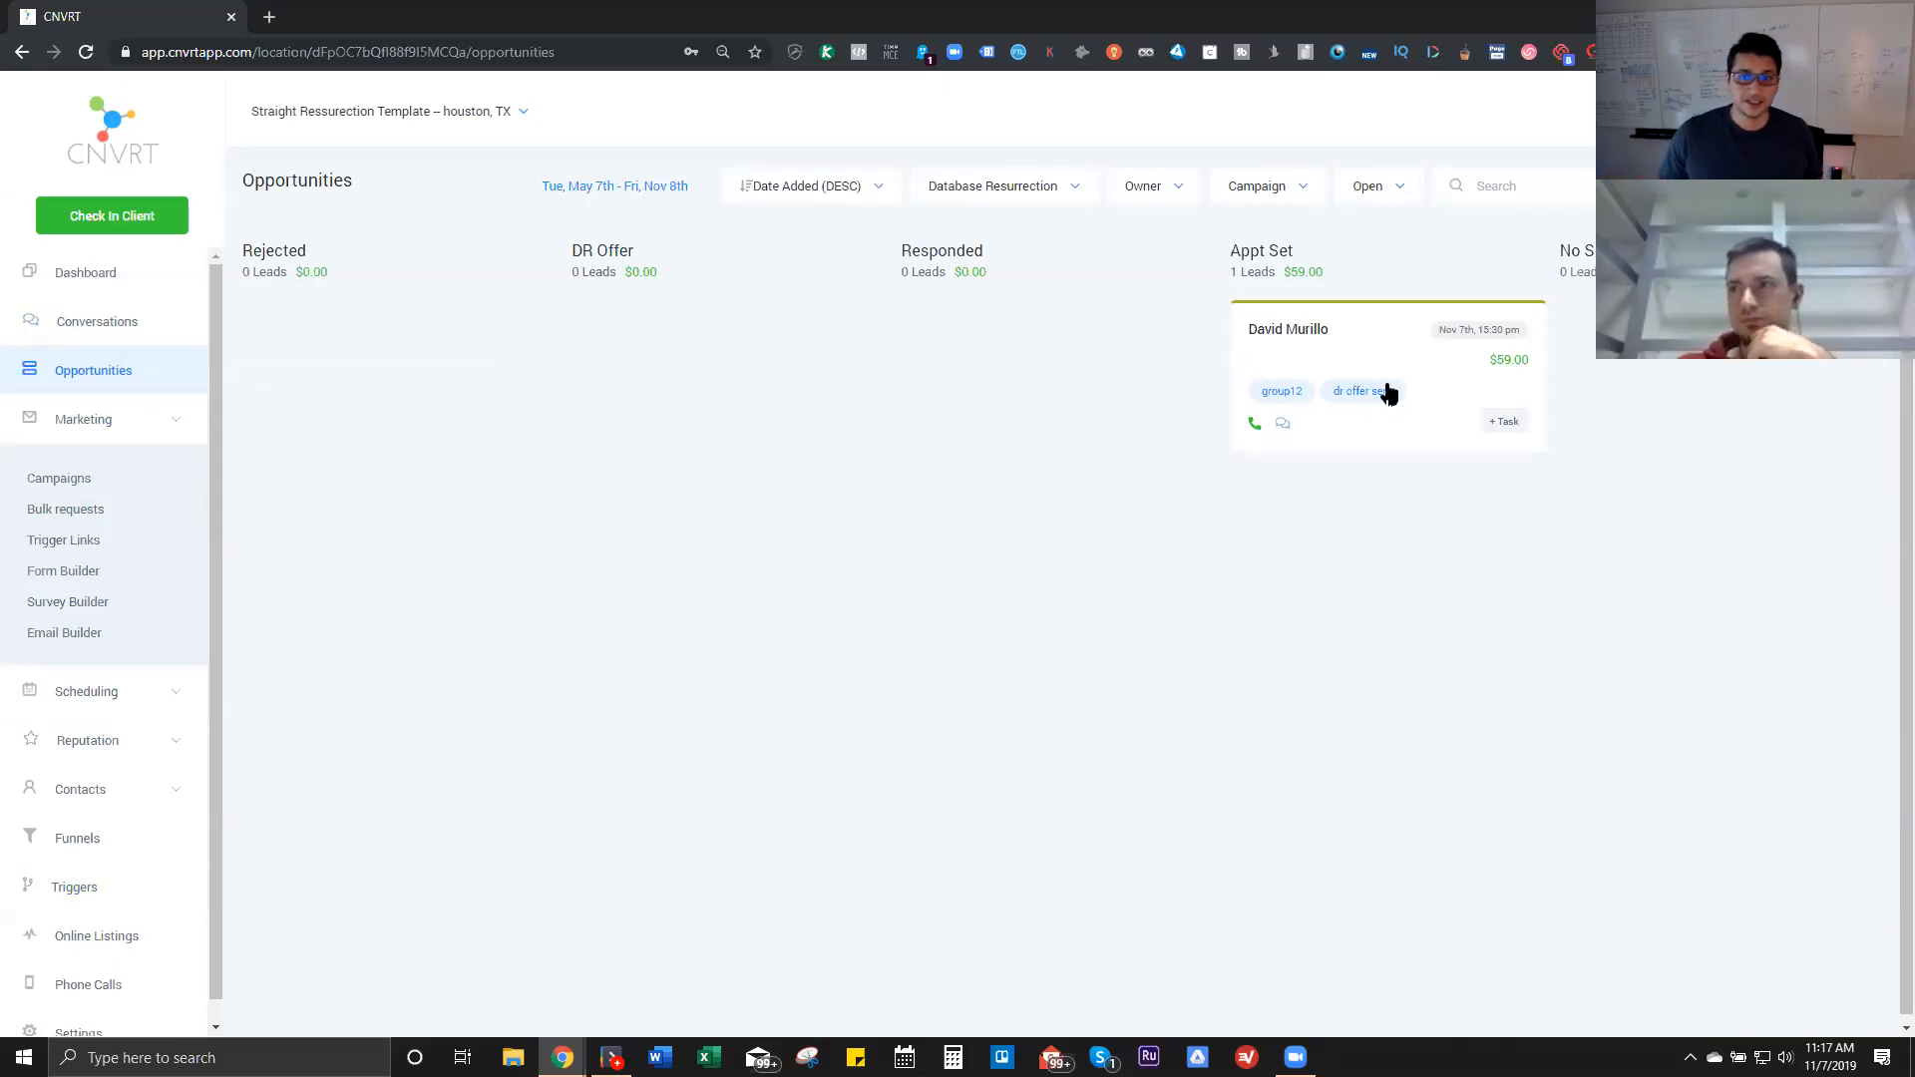
mouse_move(1362, 357)
mouse_down()
mouse_move(1691, 359)
mouse_move(1370, 390)
mouse_up()
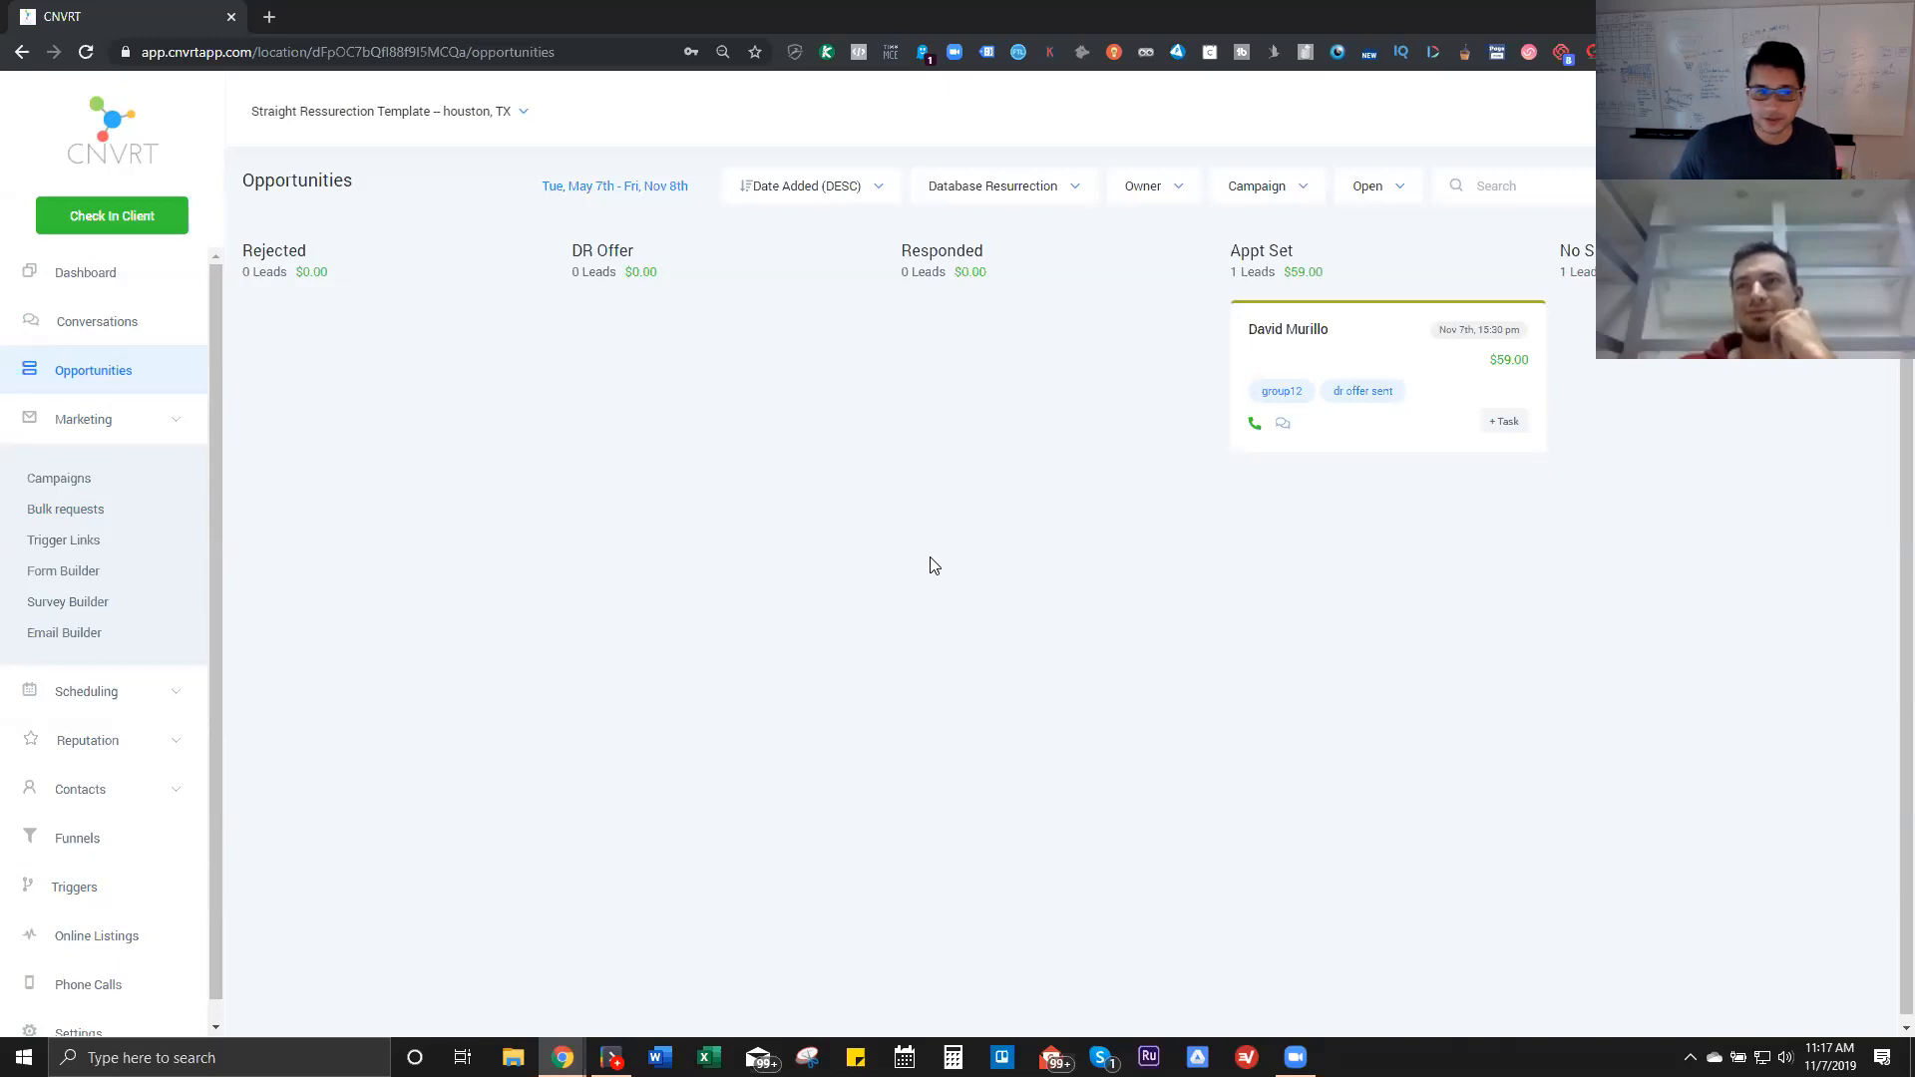
Step: Examine the Resurrection Offer V1 campaign's events and the wording of its SMS message
click(88, 482)
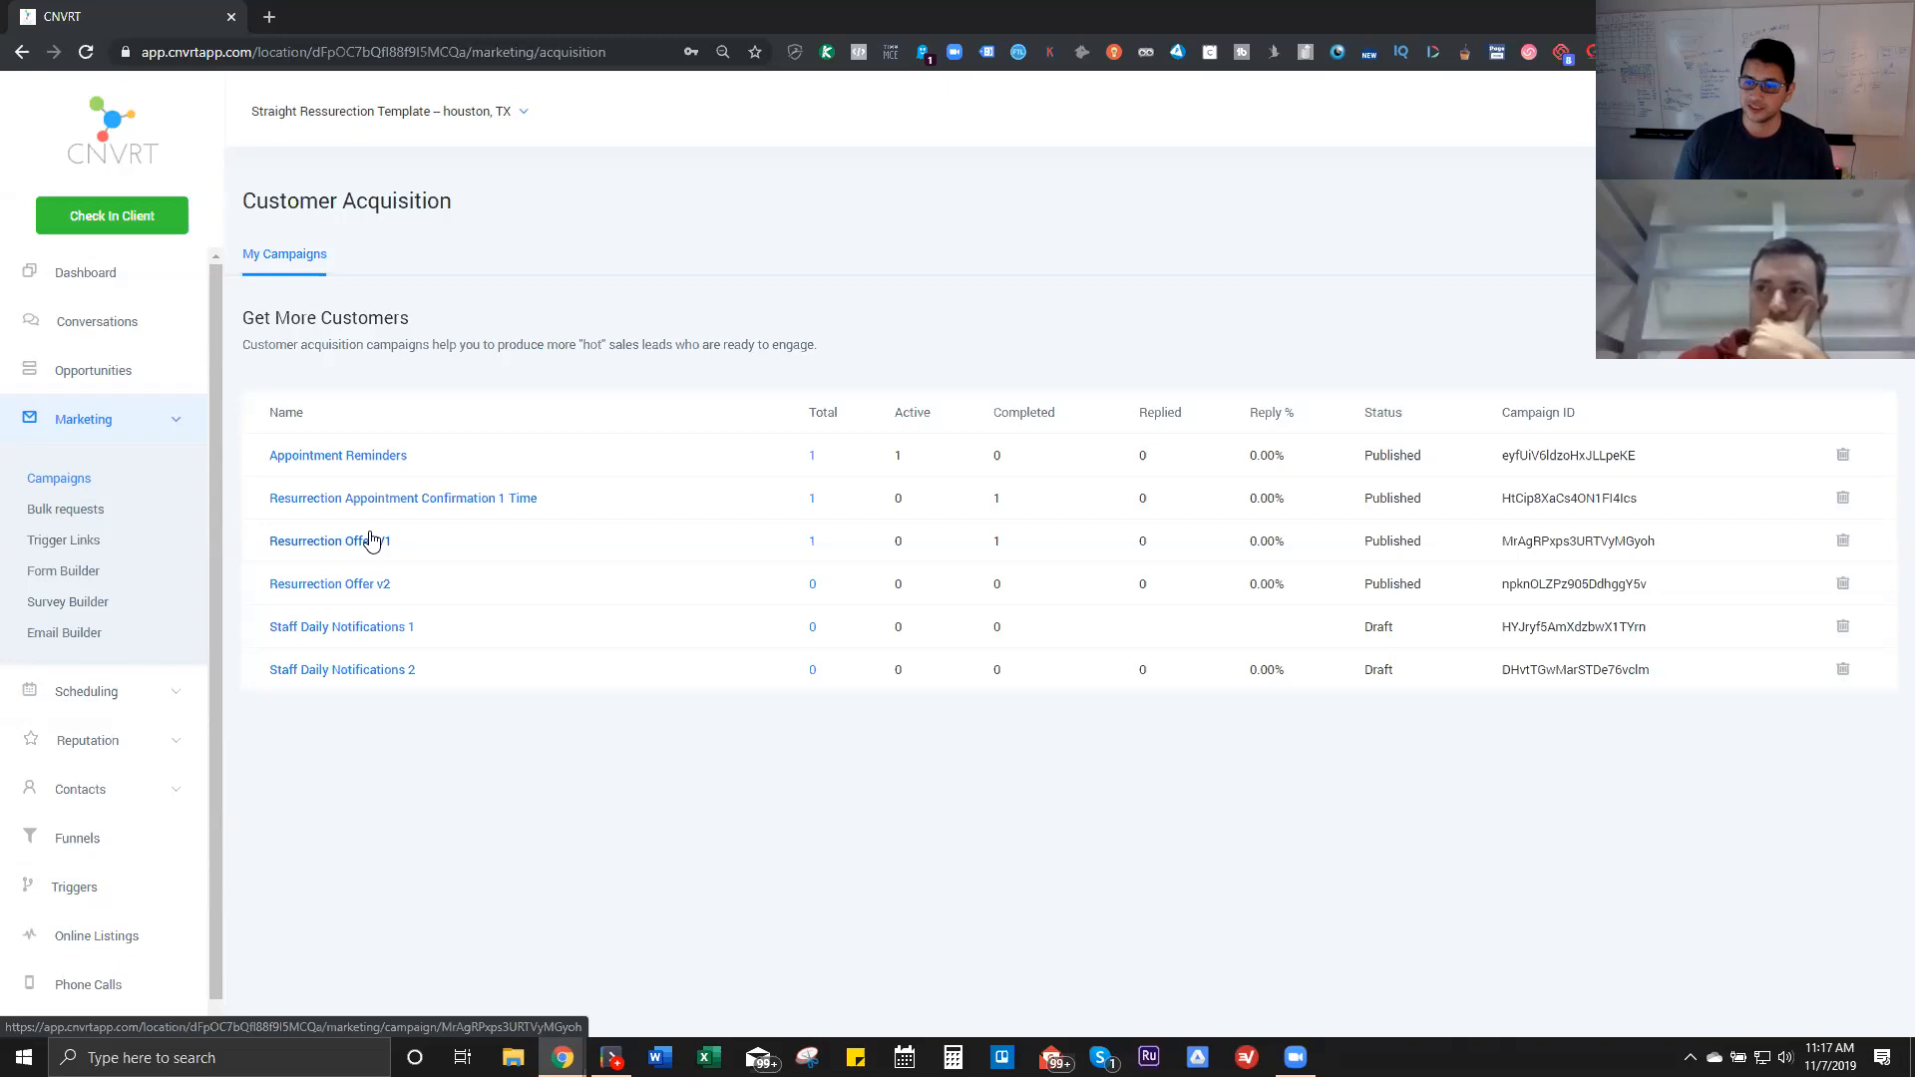
right_click(321, 519)
click(733, 866)
click(359, 545)
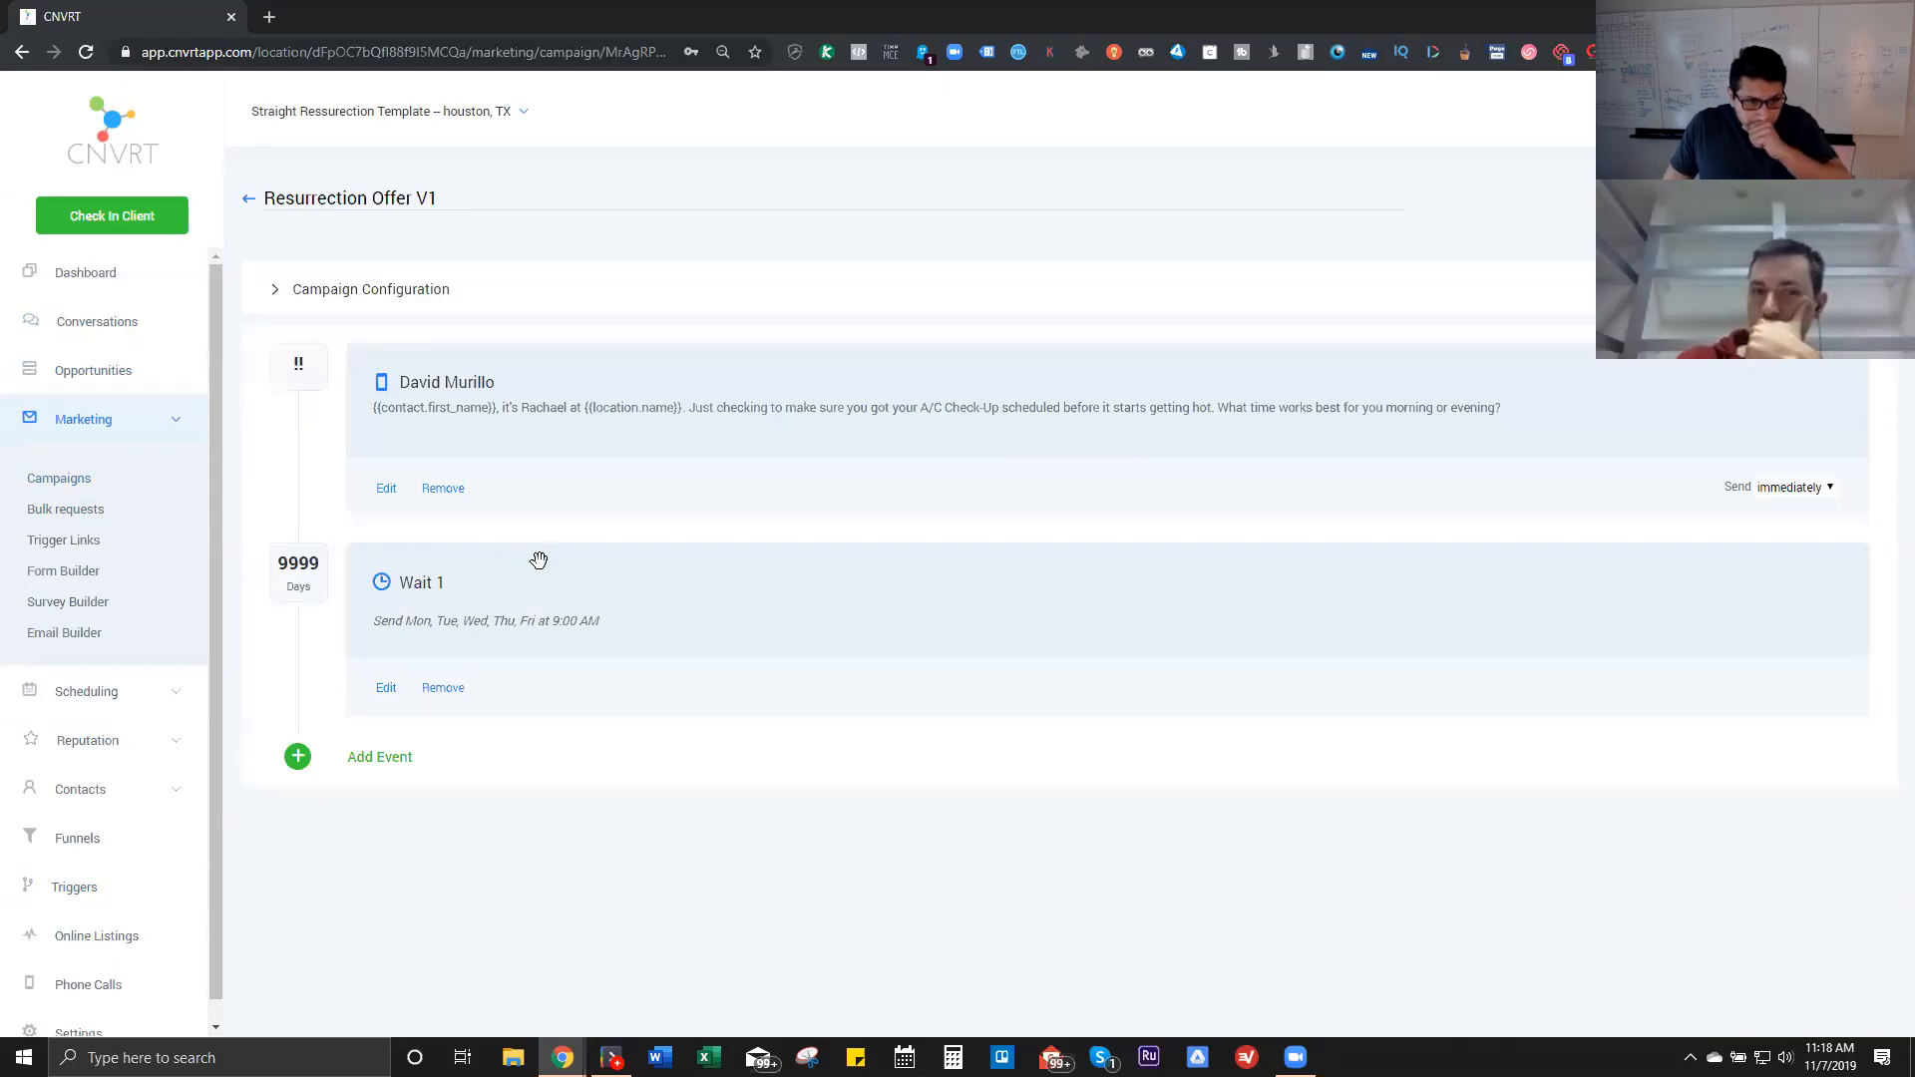
click(388, 490)
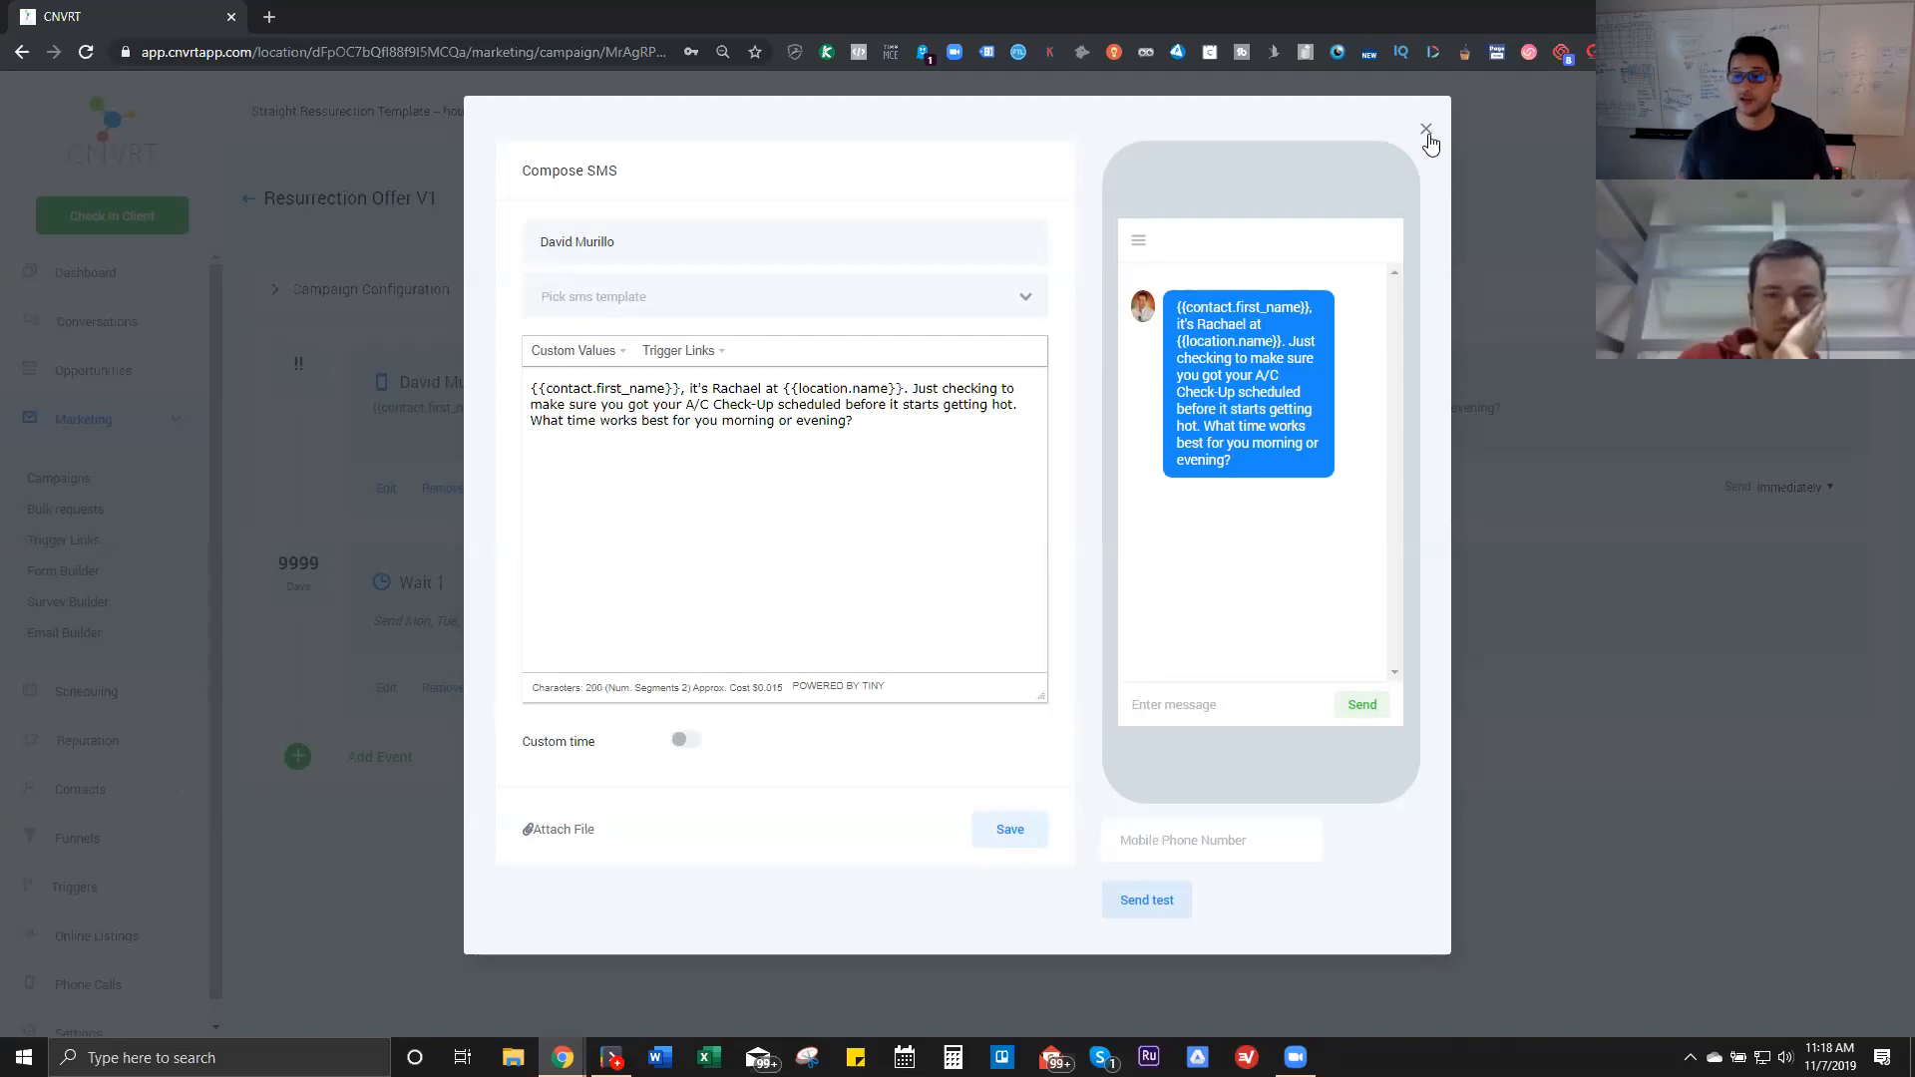
click(1427, 131)
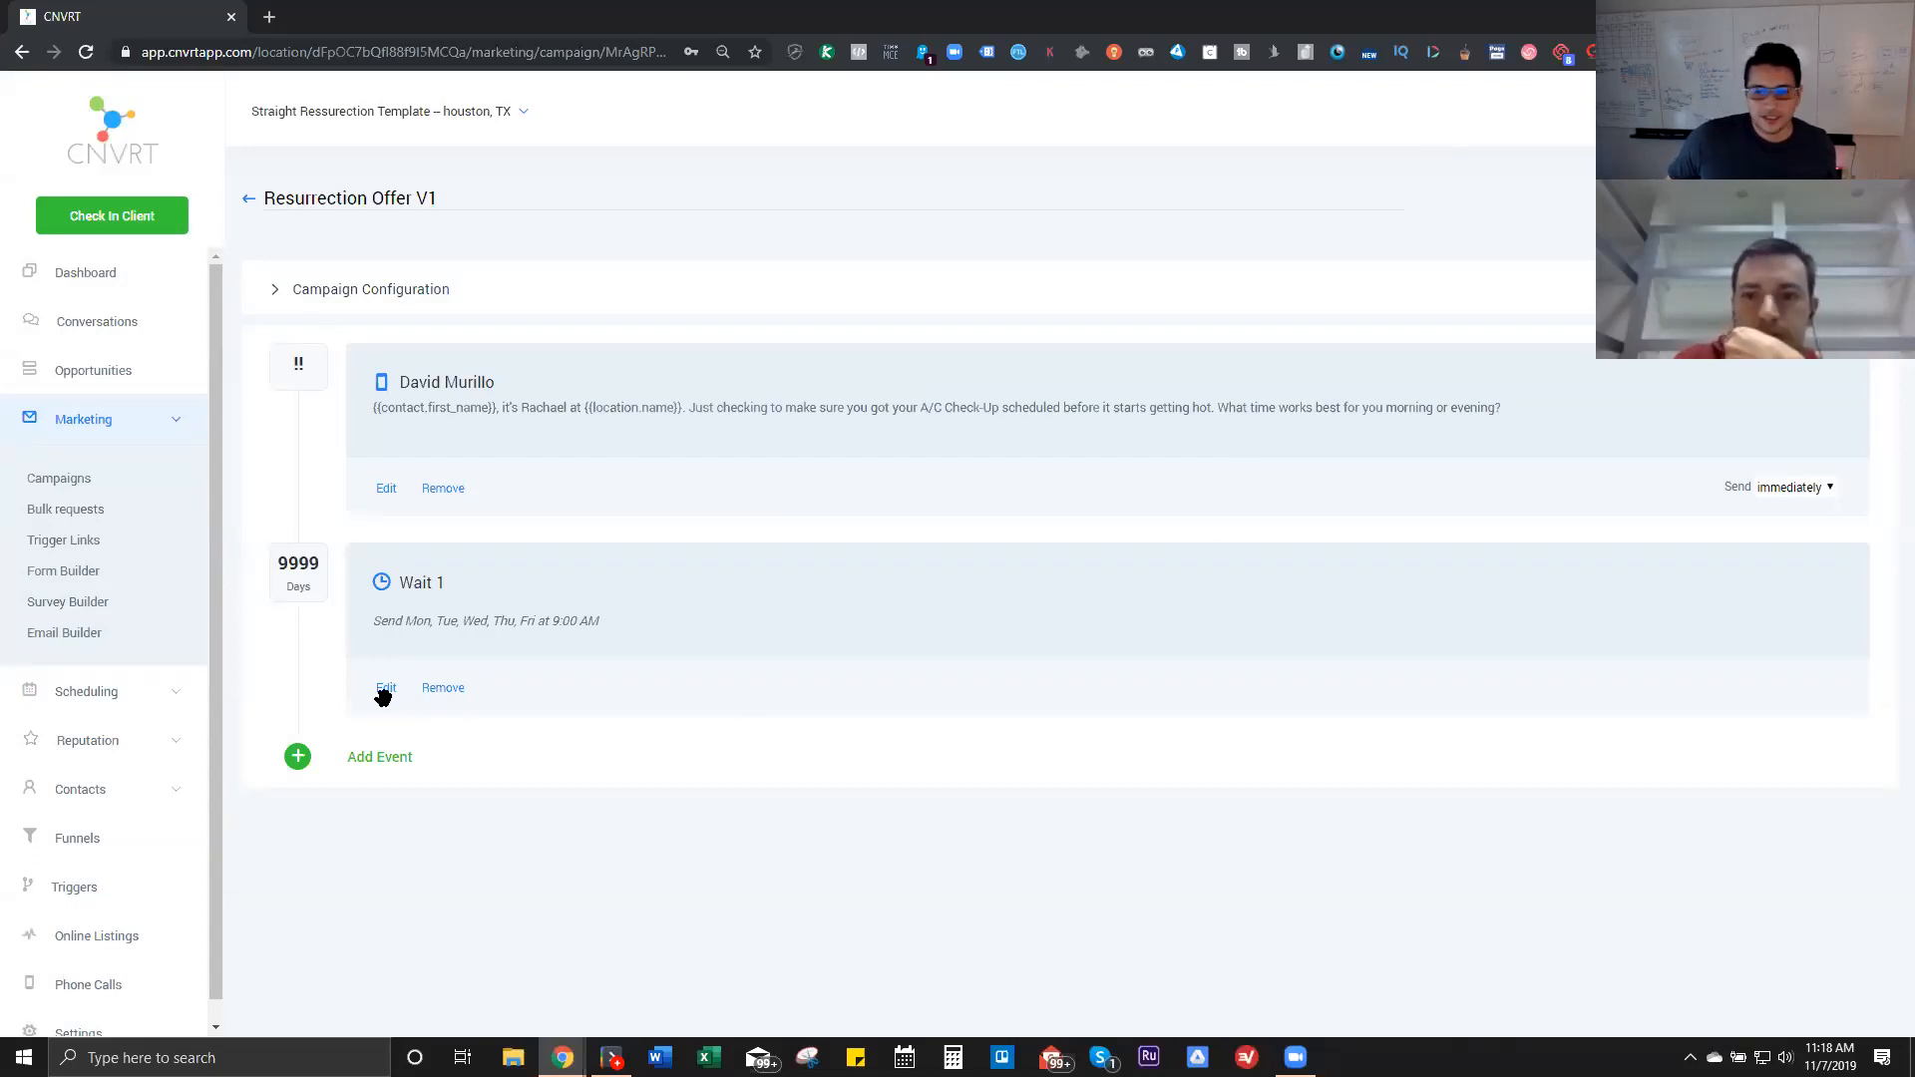
click(249, 199)
click(368, 541)
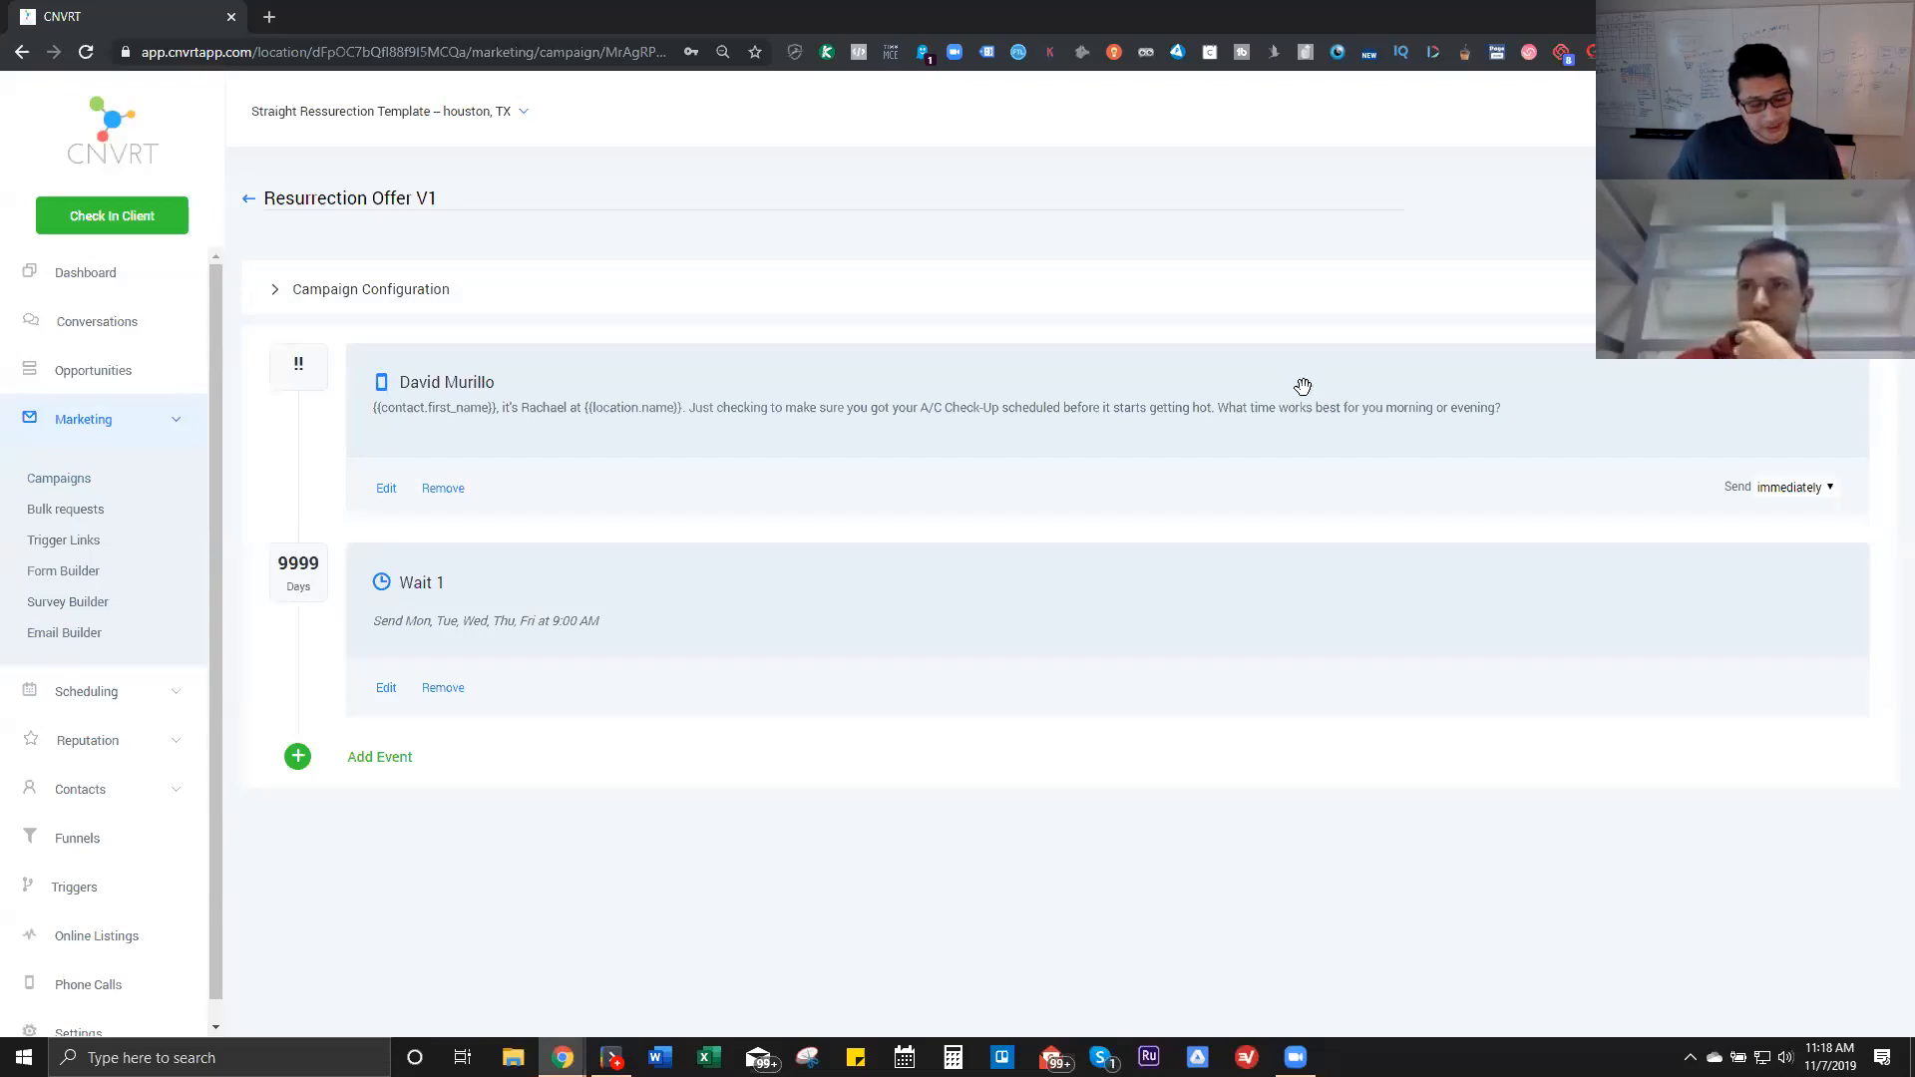
Step: Review the Resurrection Offer v2 campaign's message and return to the campaign list
click(248, 198)
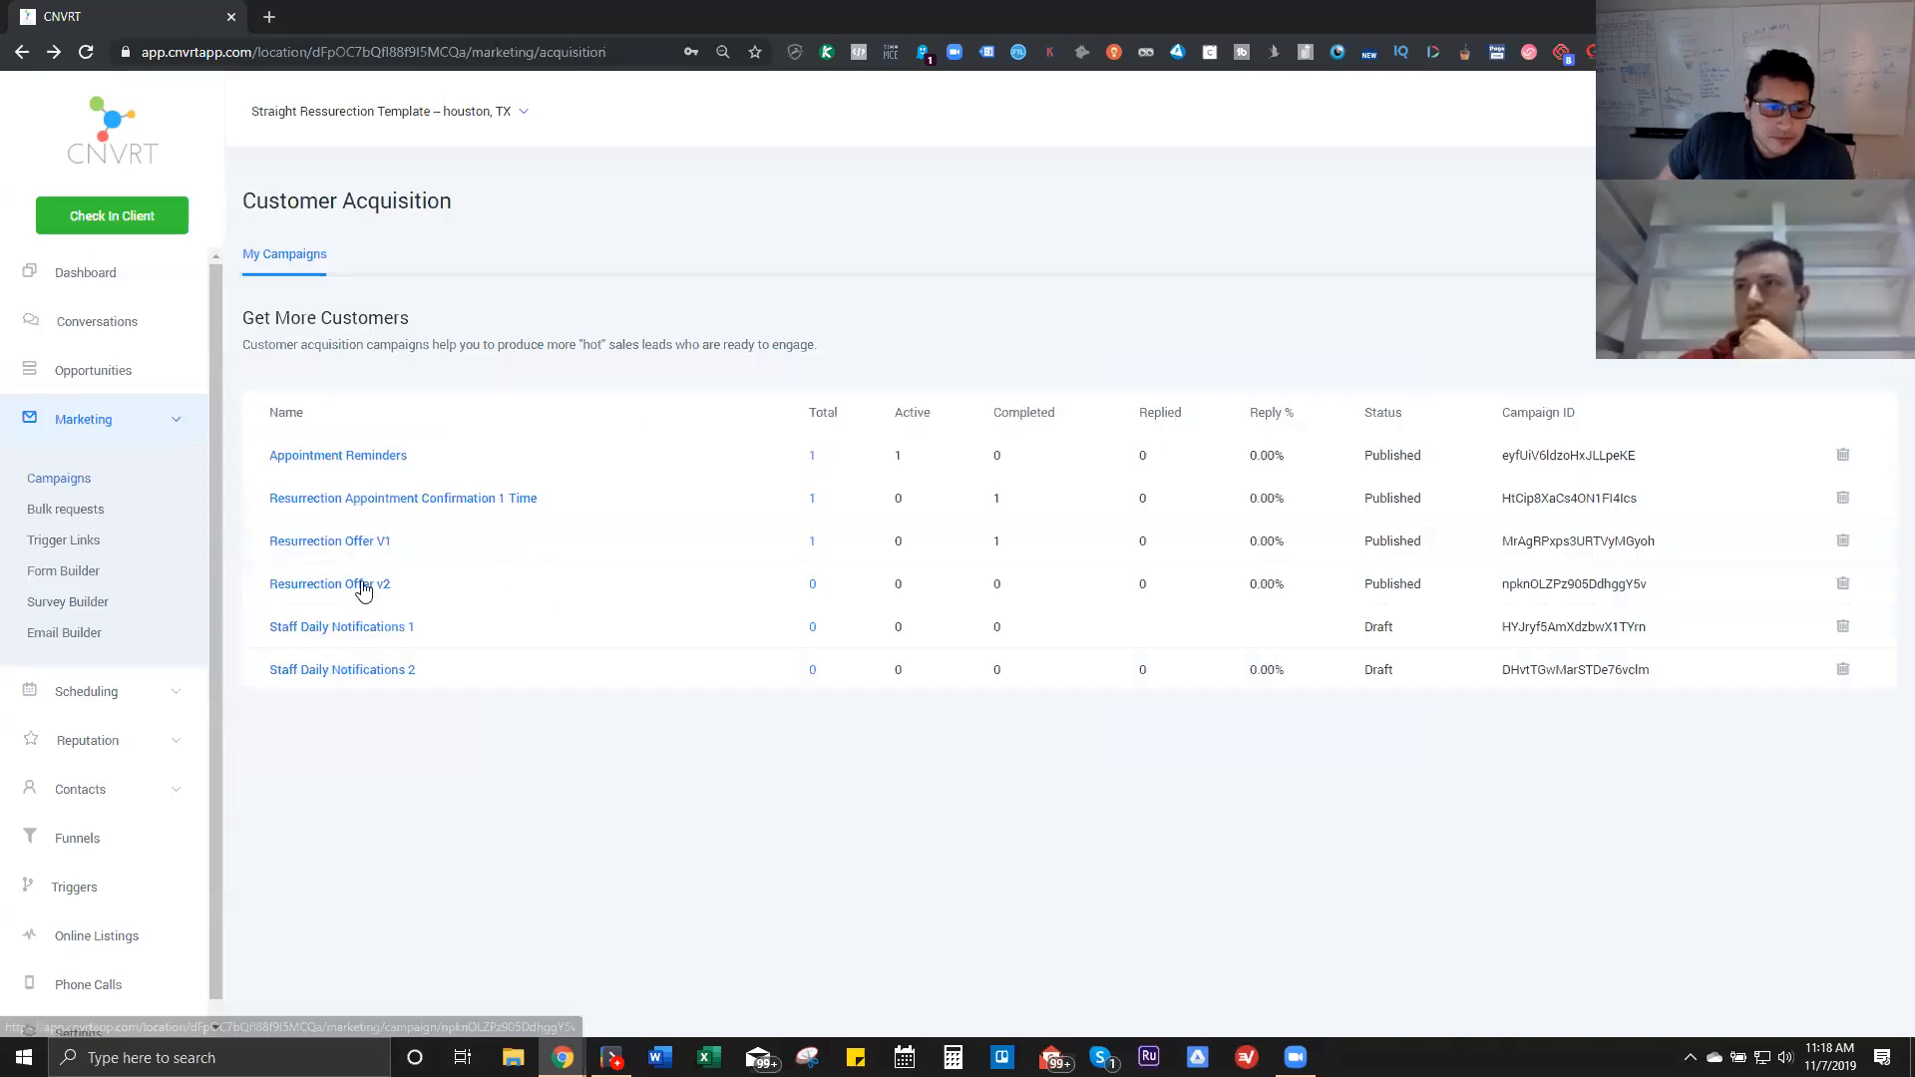
click(361, 586)
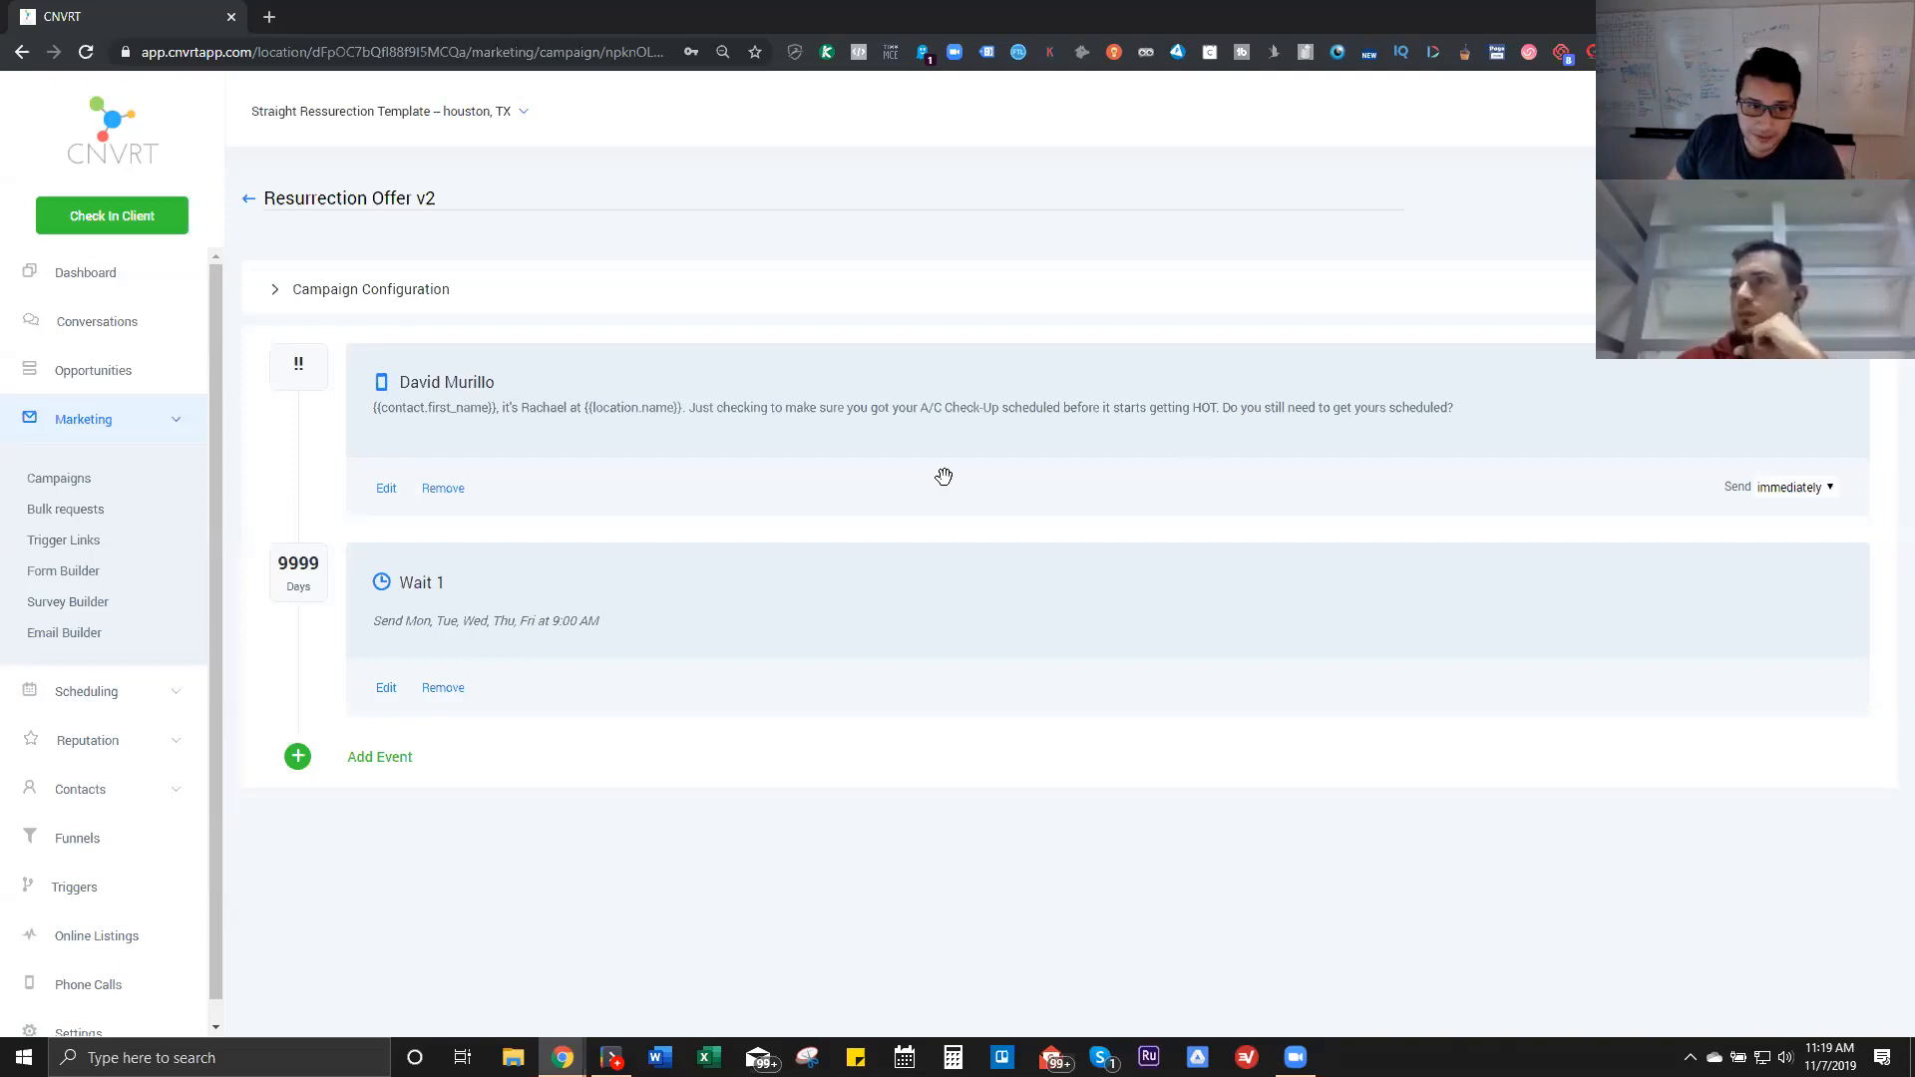
click(250, 206)
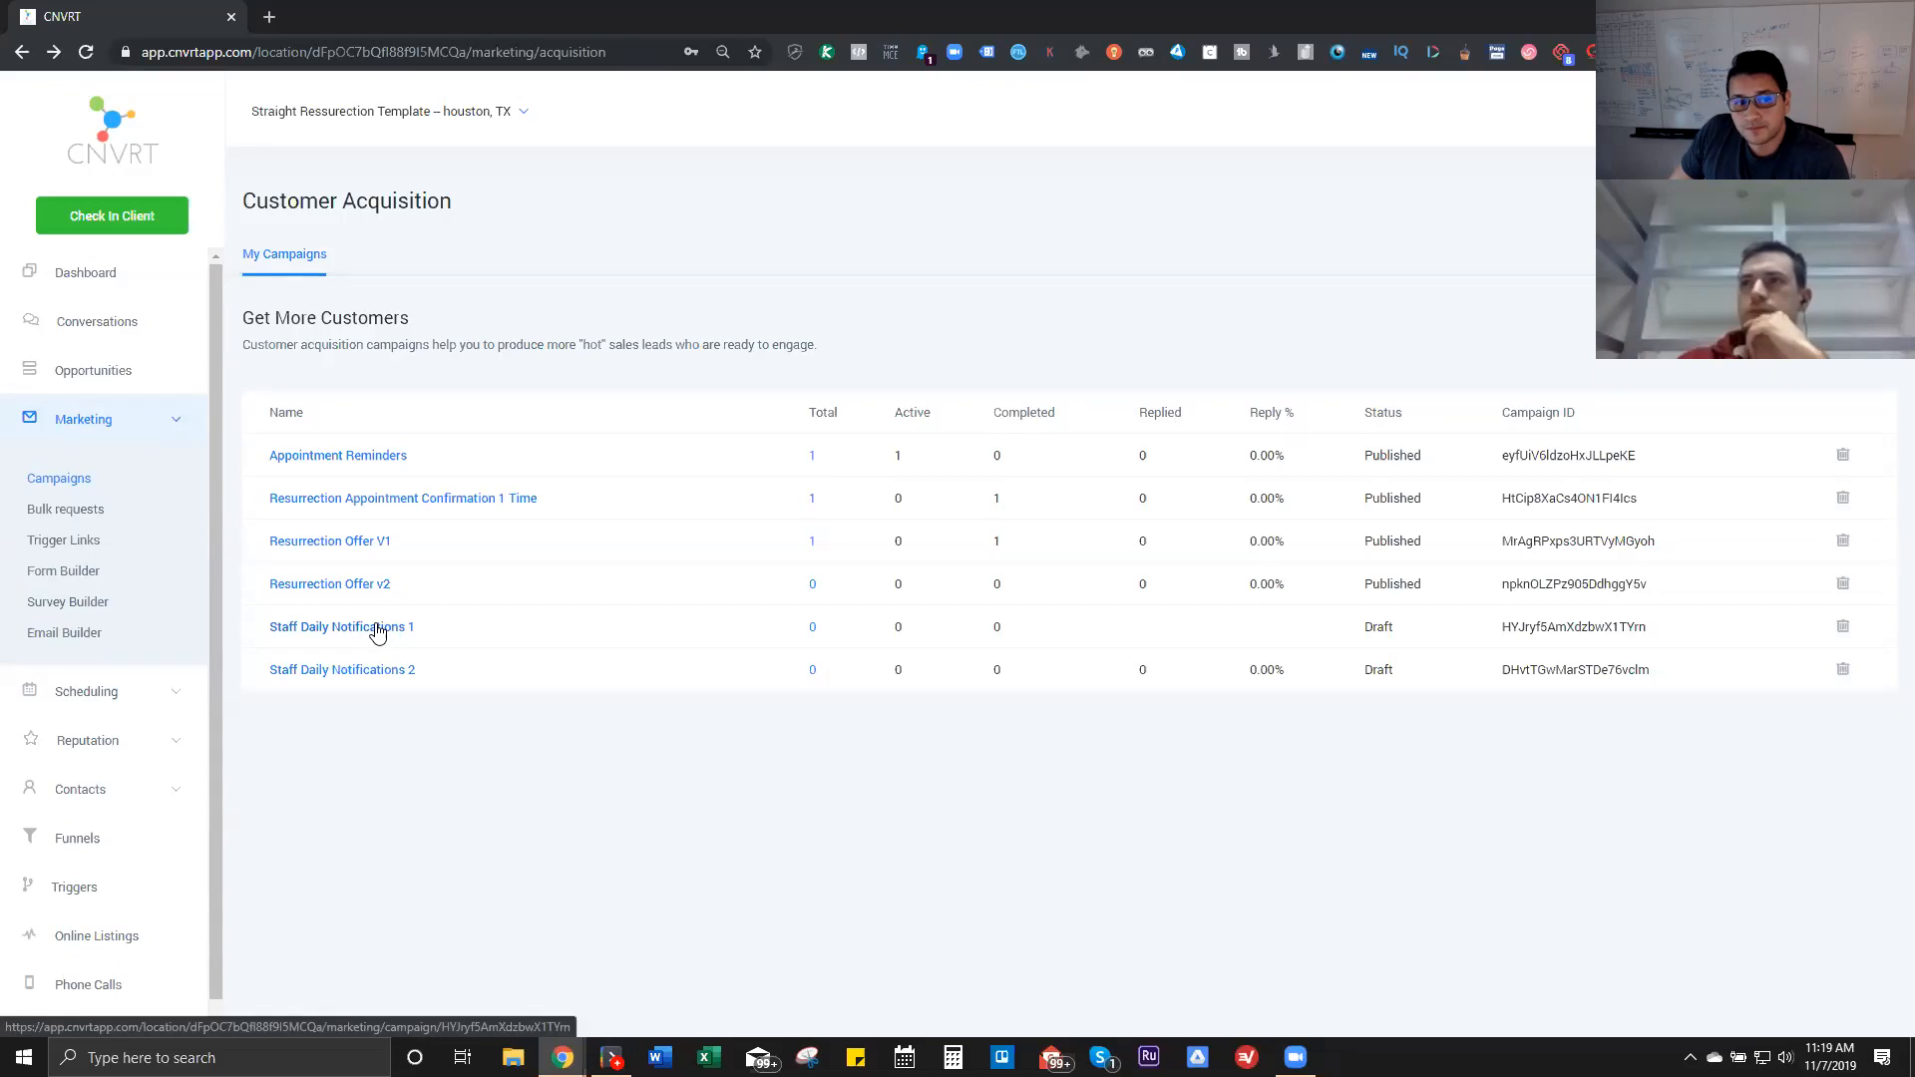
Step: Set the Wait 1 event in the Resurrection Offer V1 campaign to 120 days and save it
click(350, 542)
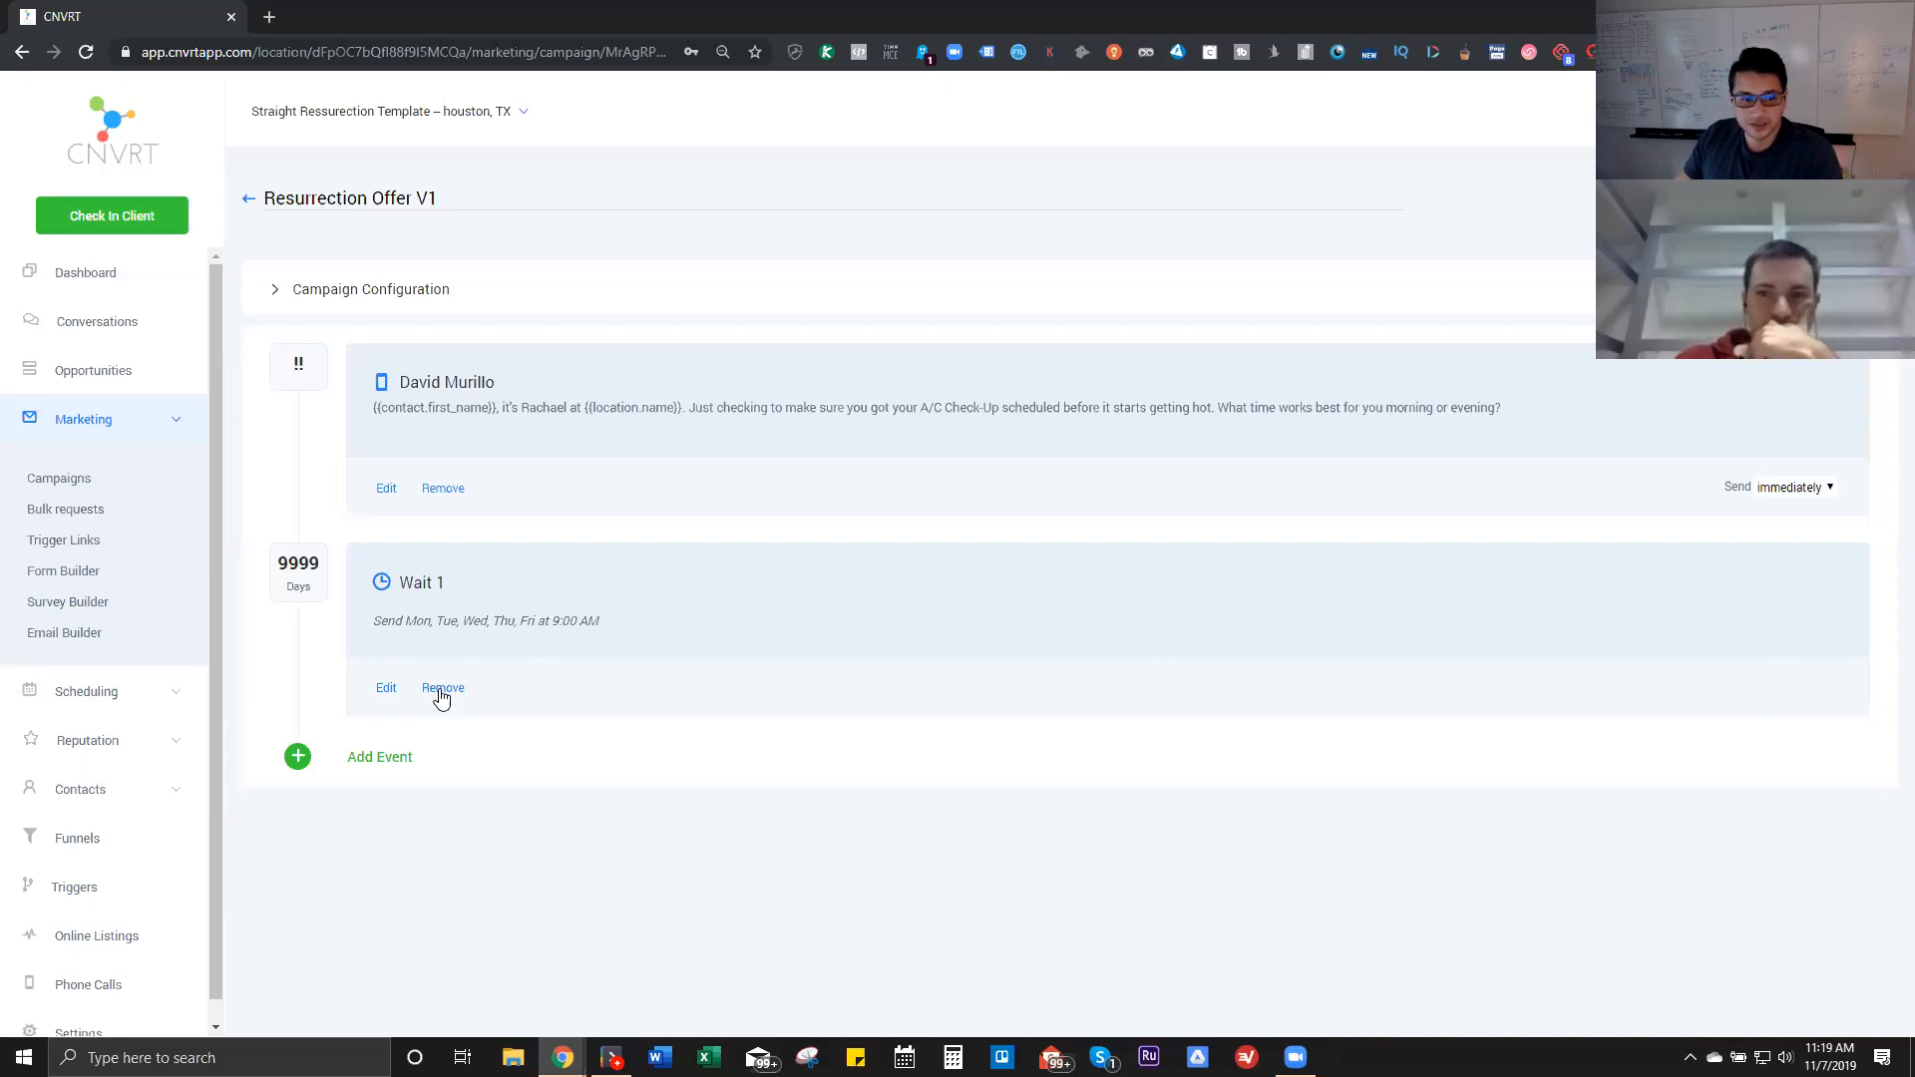
mouse_move(441, 691)
mouse_down()
mouse_move(487, 714)
mouse_move(489, 672)
mouse_move(417, 671)
mouse_up()
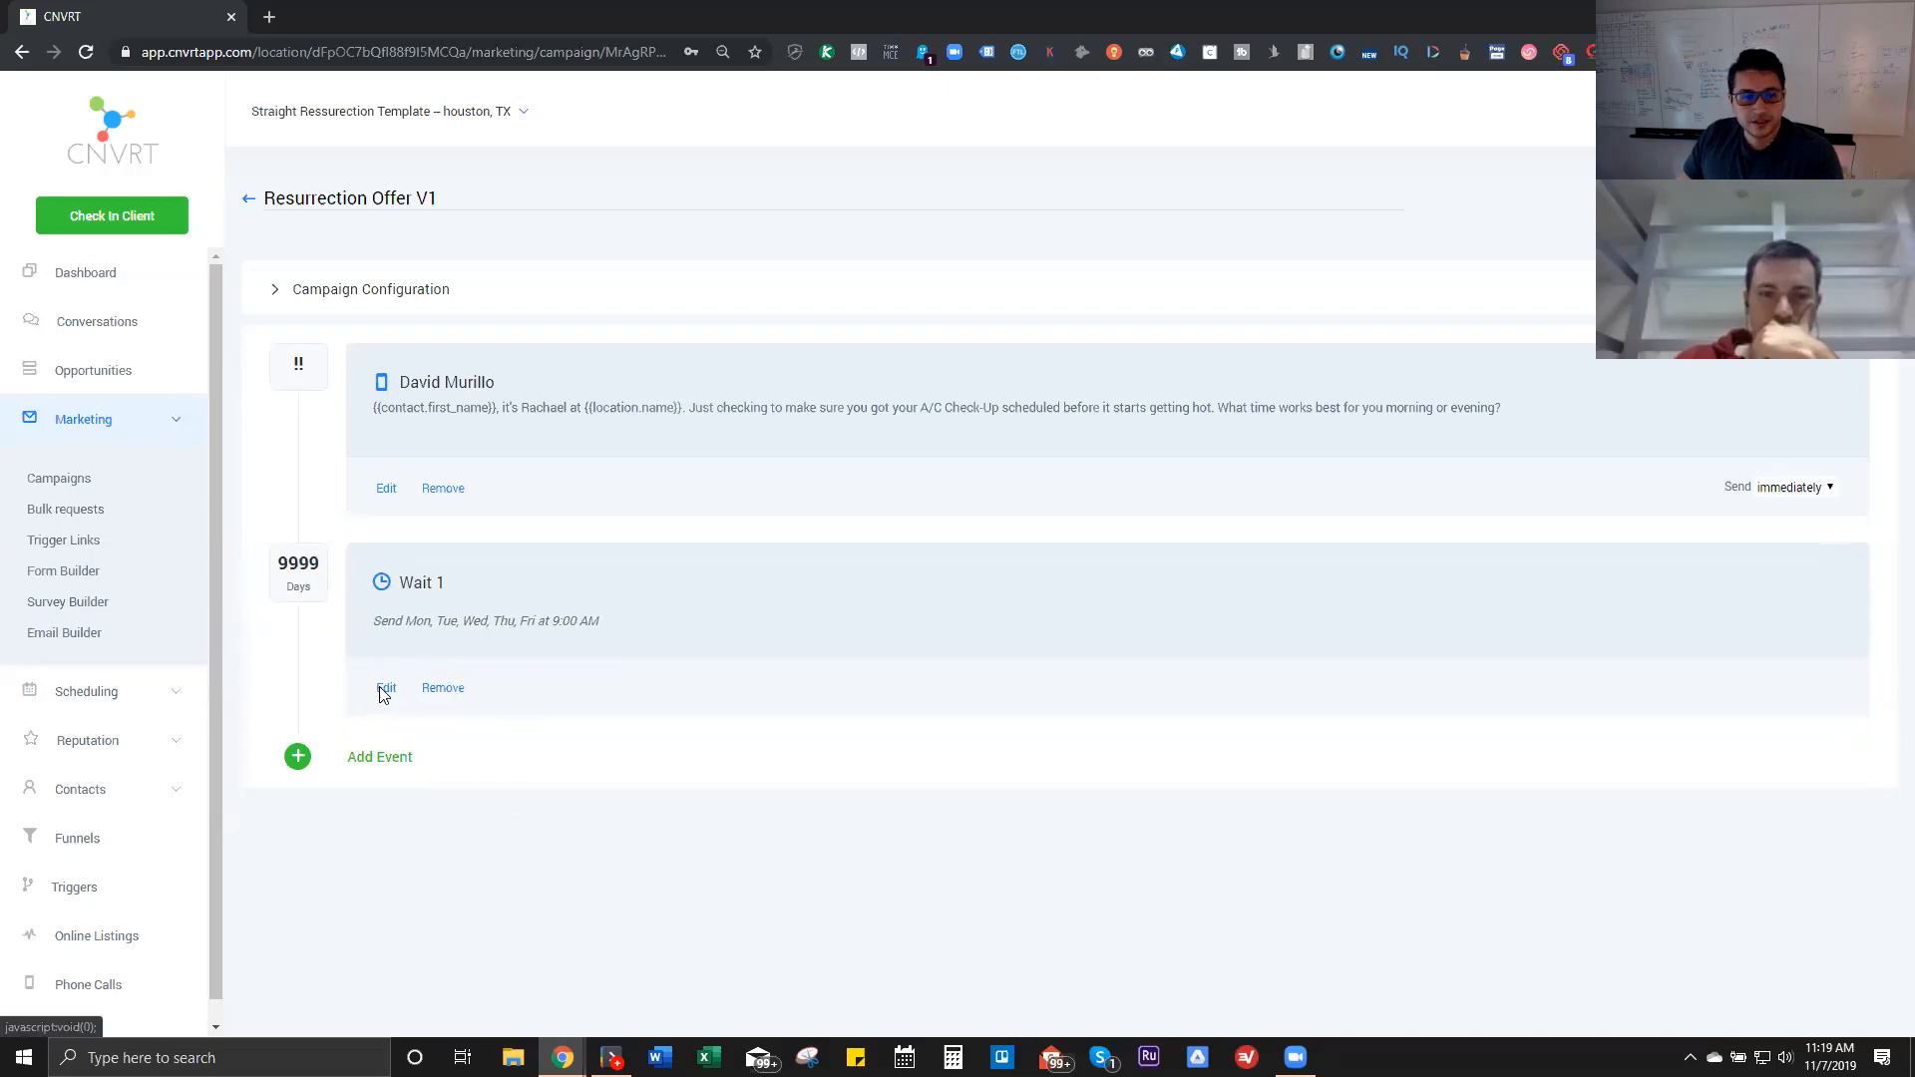
click(366, 686)
double_click(600, 267)
text(120)
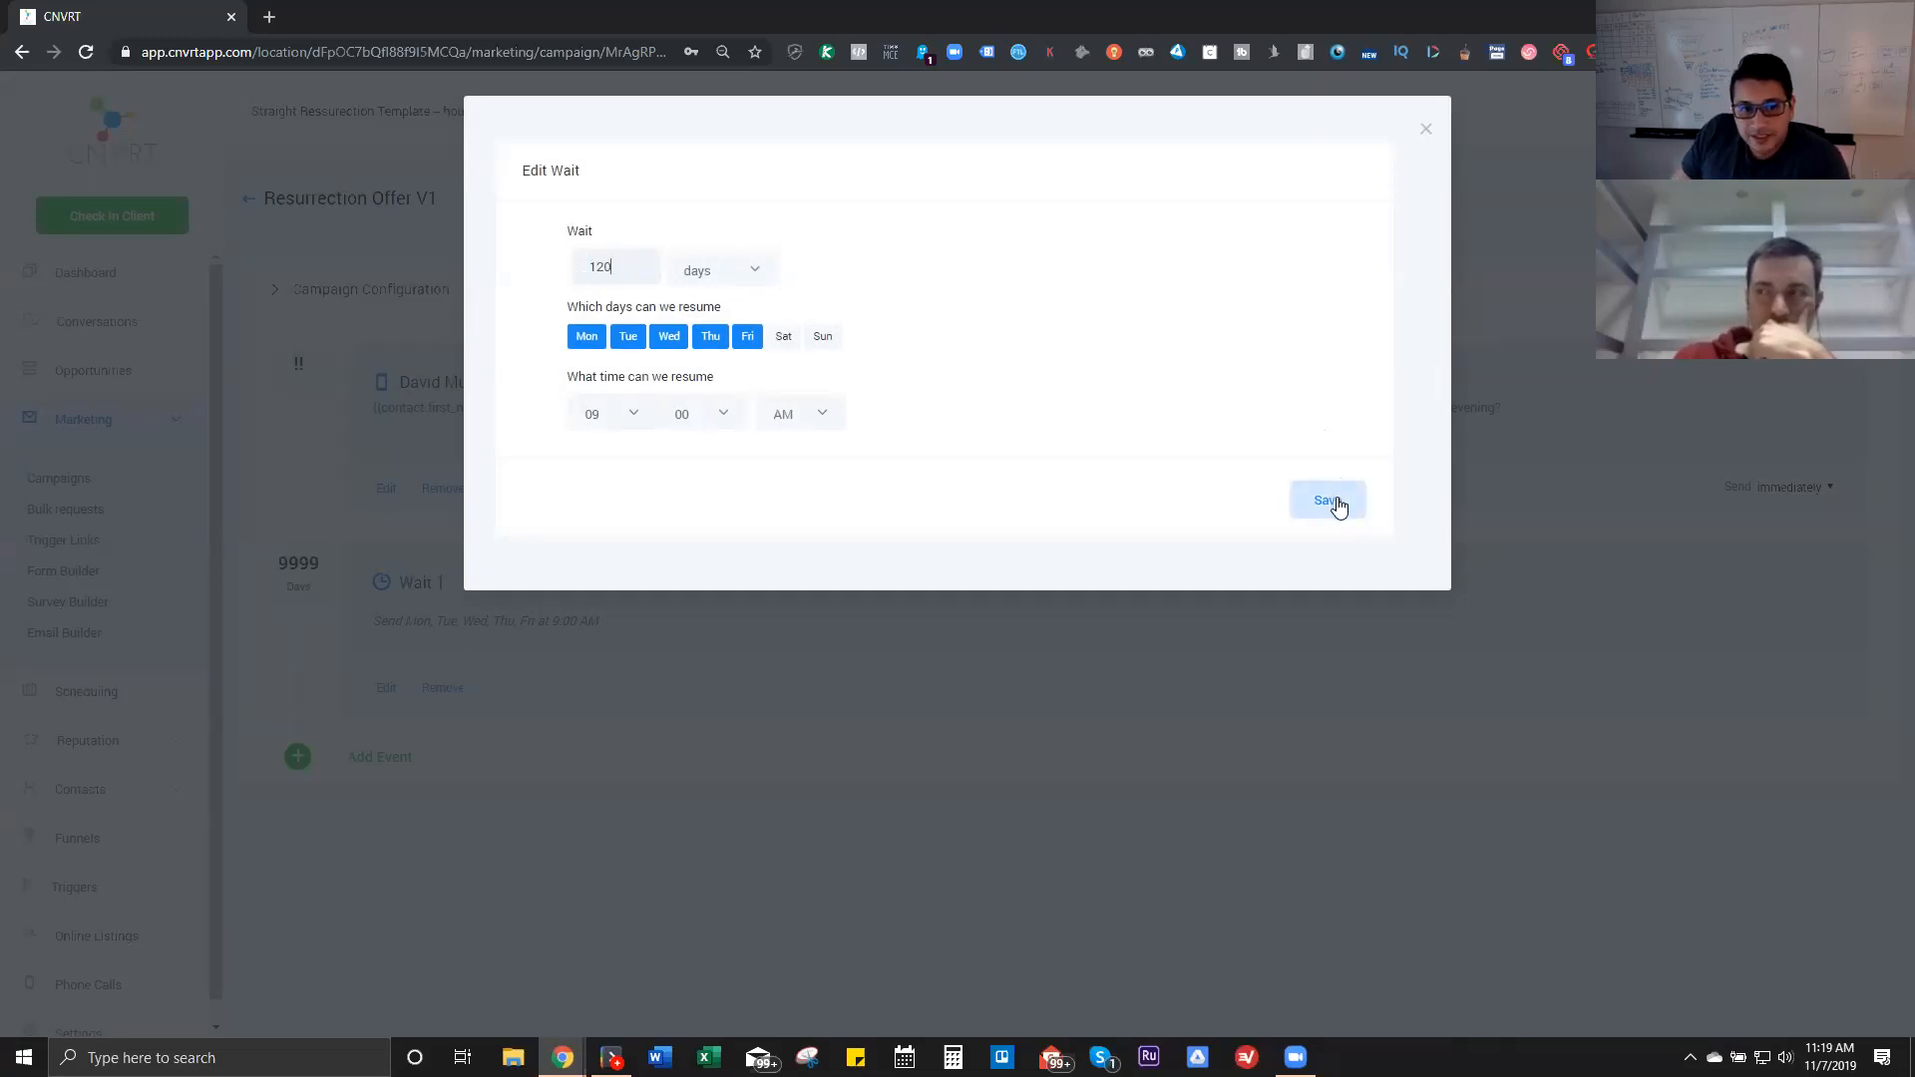
click(1329, 500)
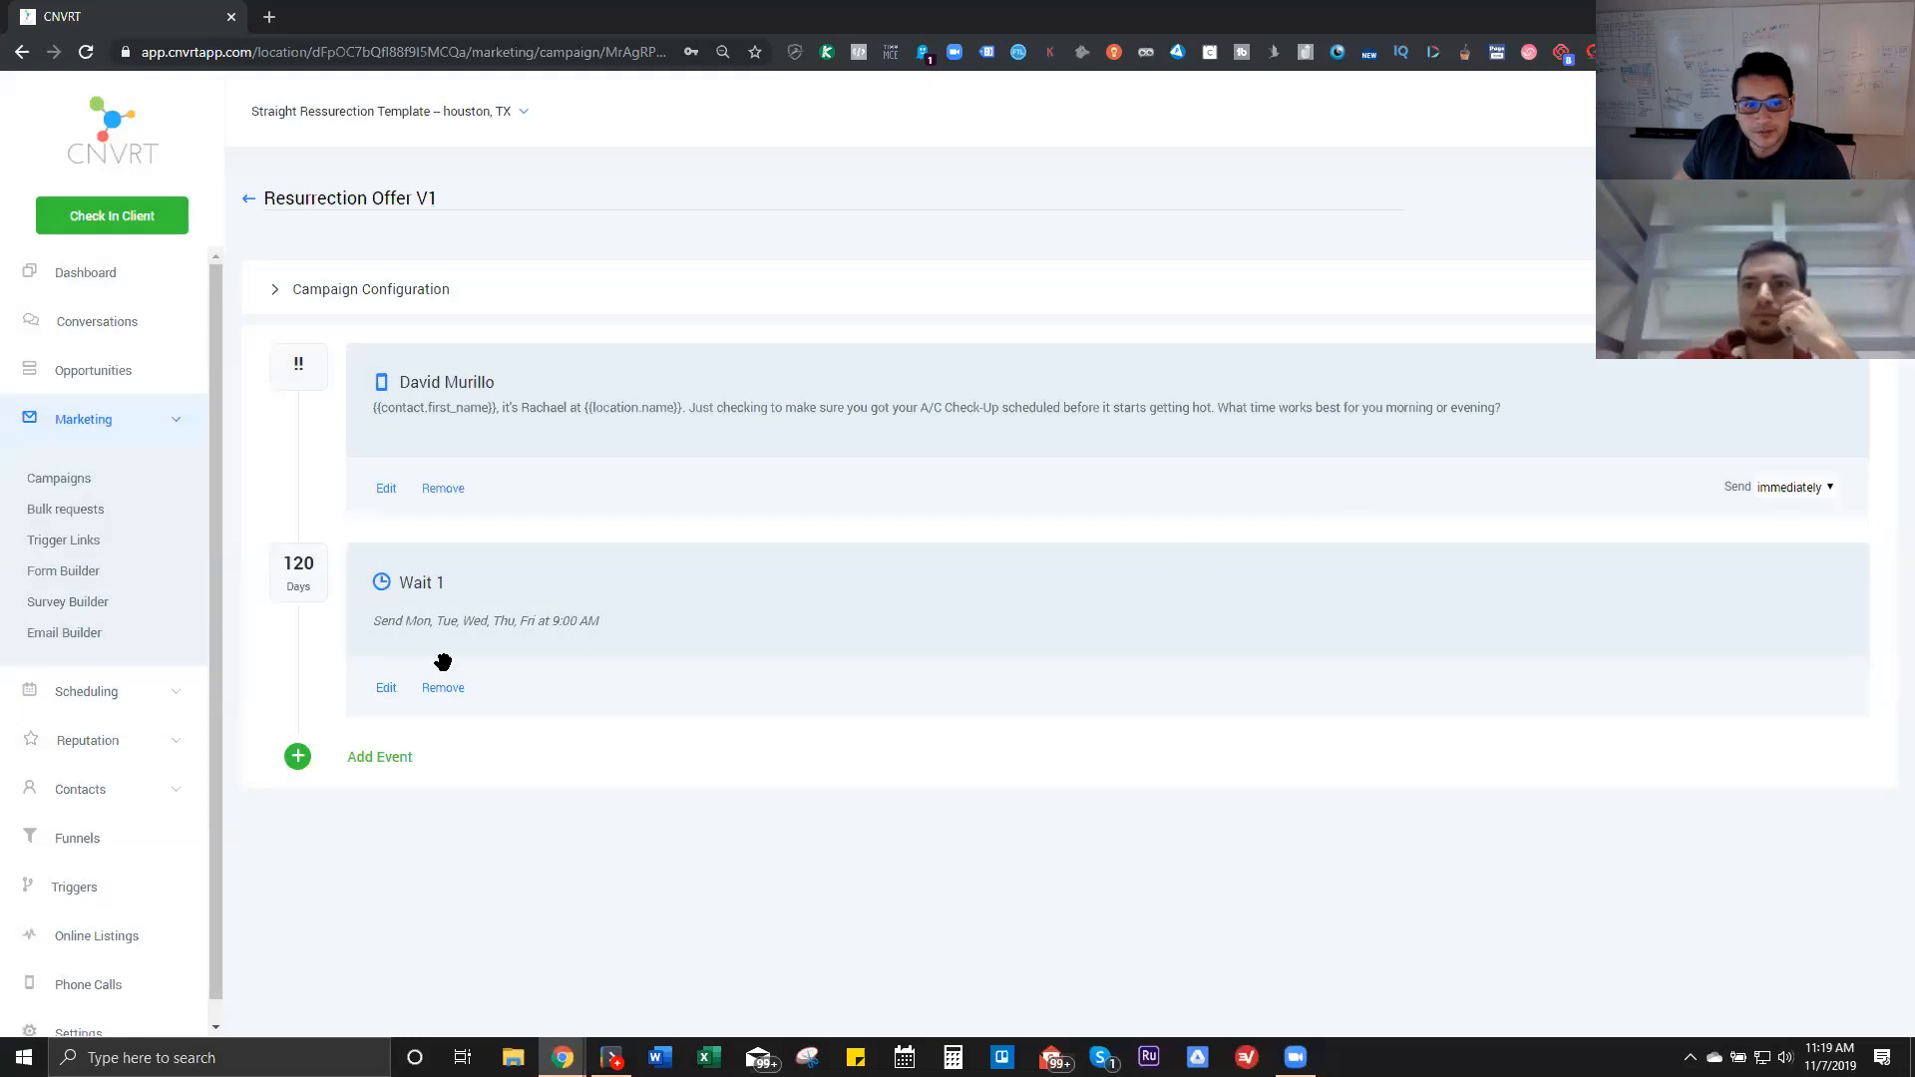
Step: Configure Resurrection Offer V1 with Resurrection Offer v2 as its next campaign, turn on Allow multiple, and save the configuration
click(322, 292)
click(426, 471)
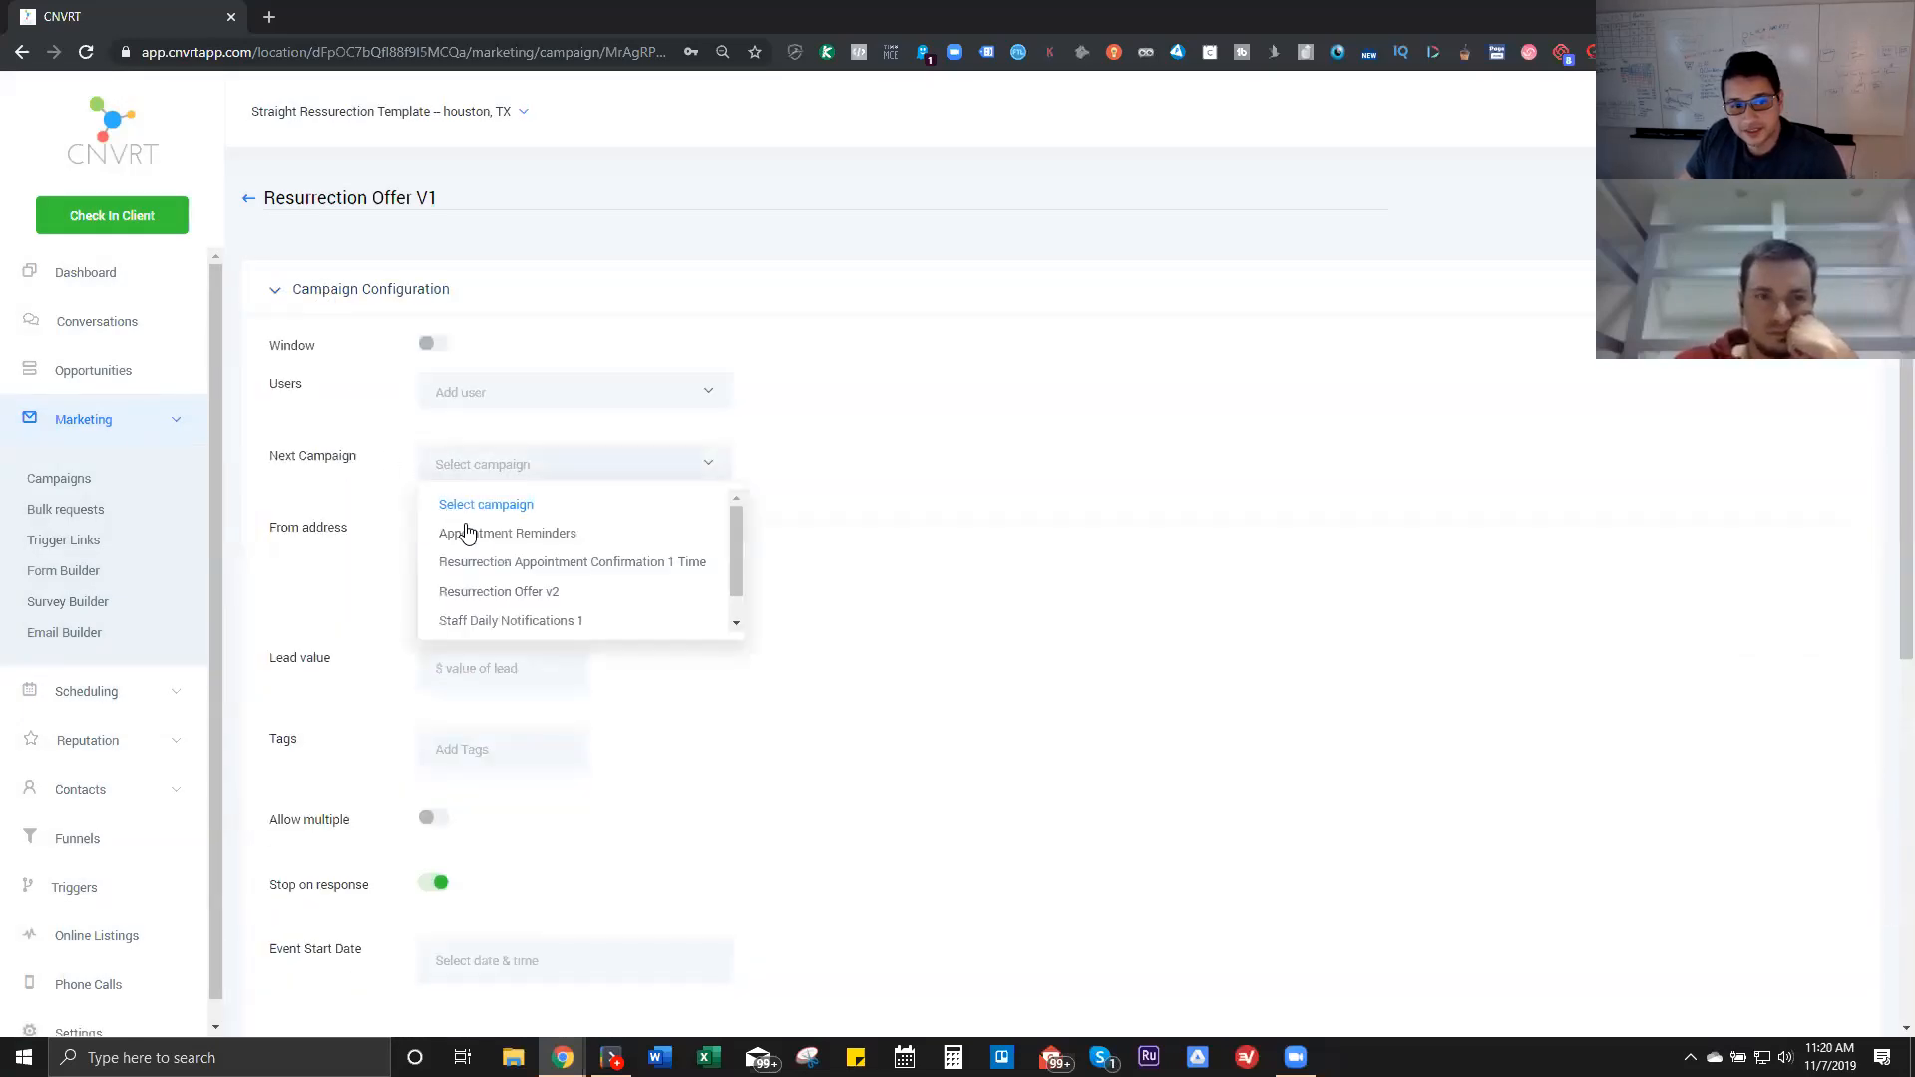
click(473, 594)
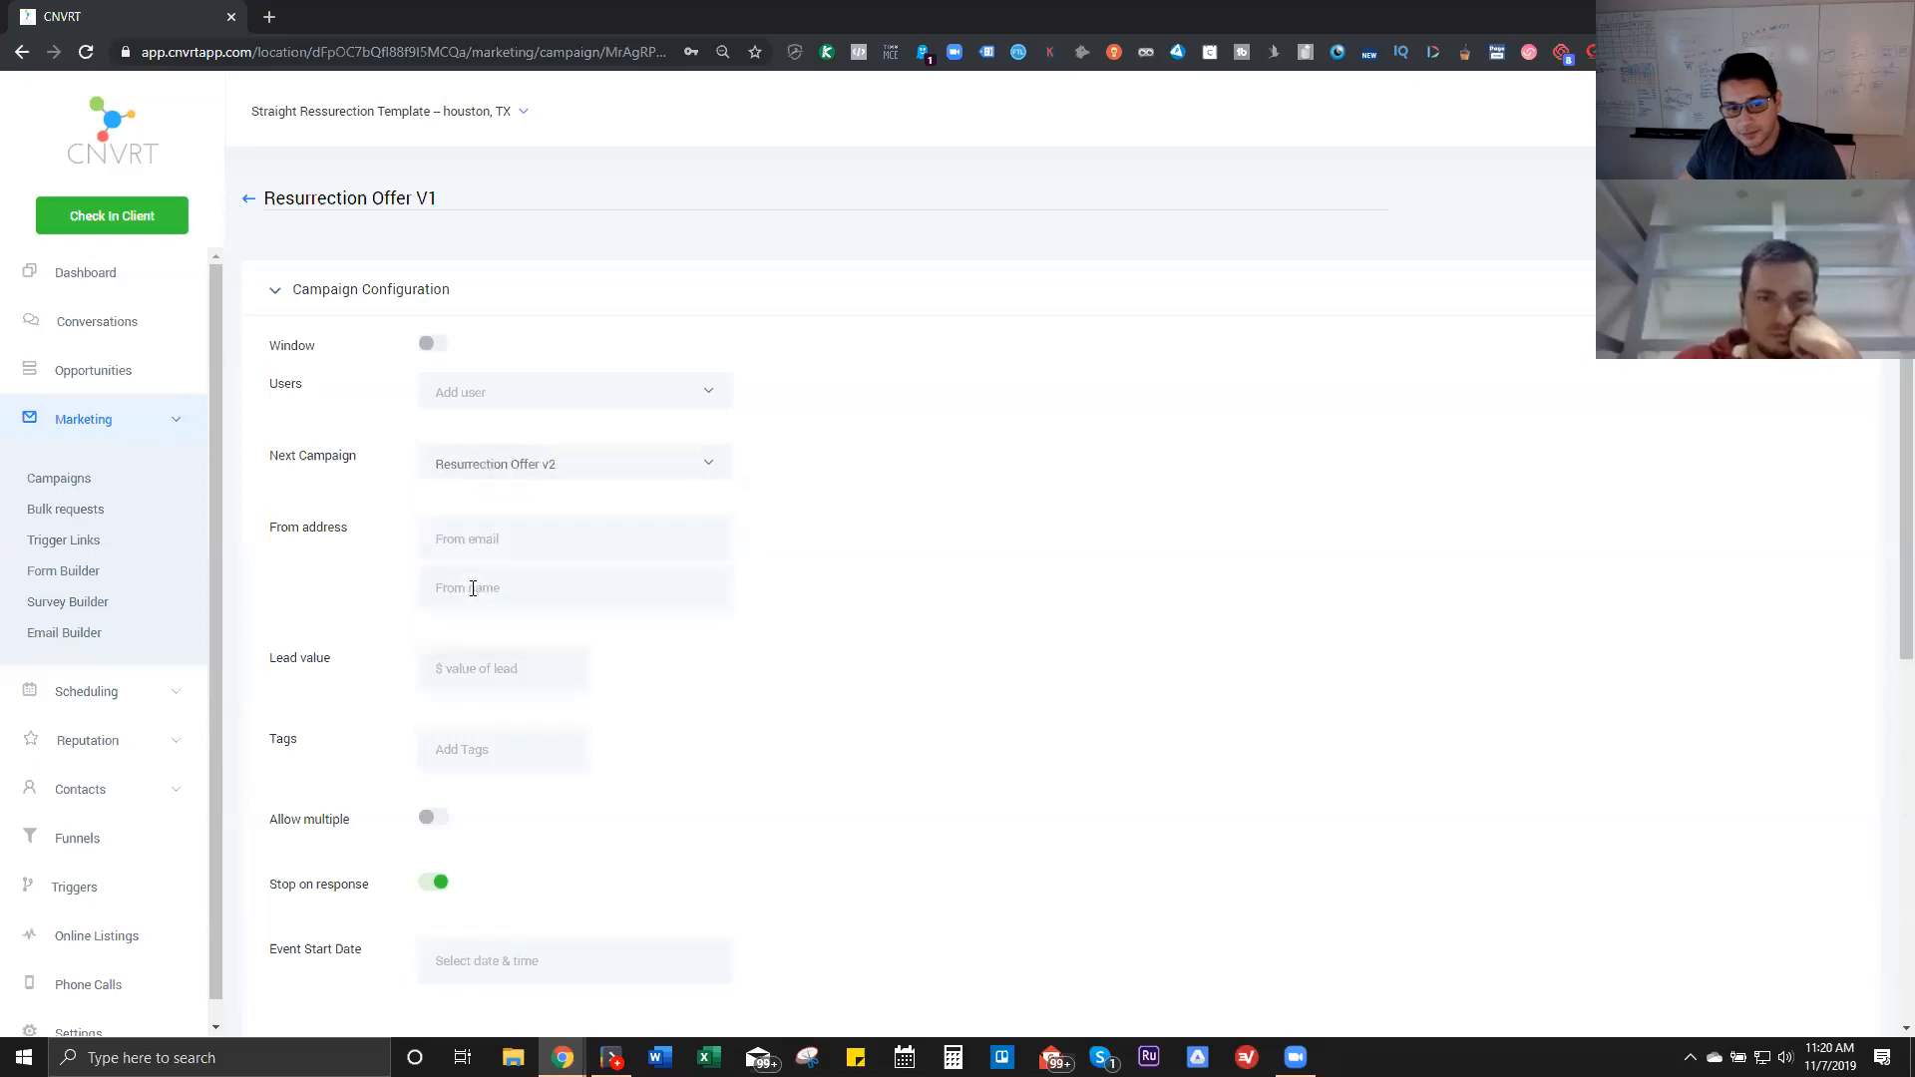
scroll(357, 838, down, 2)
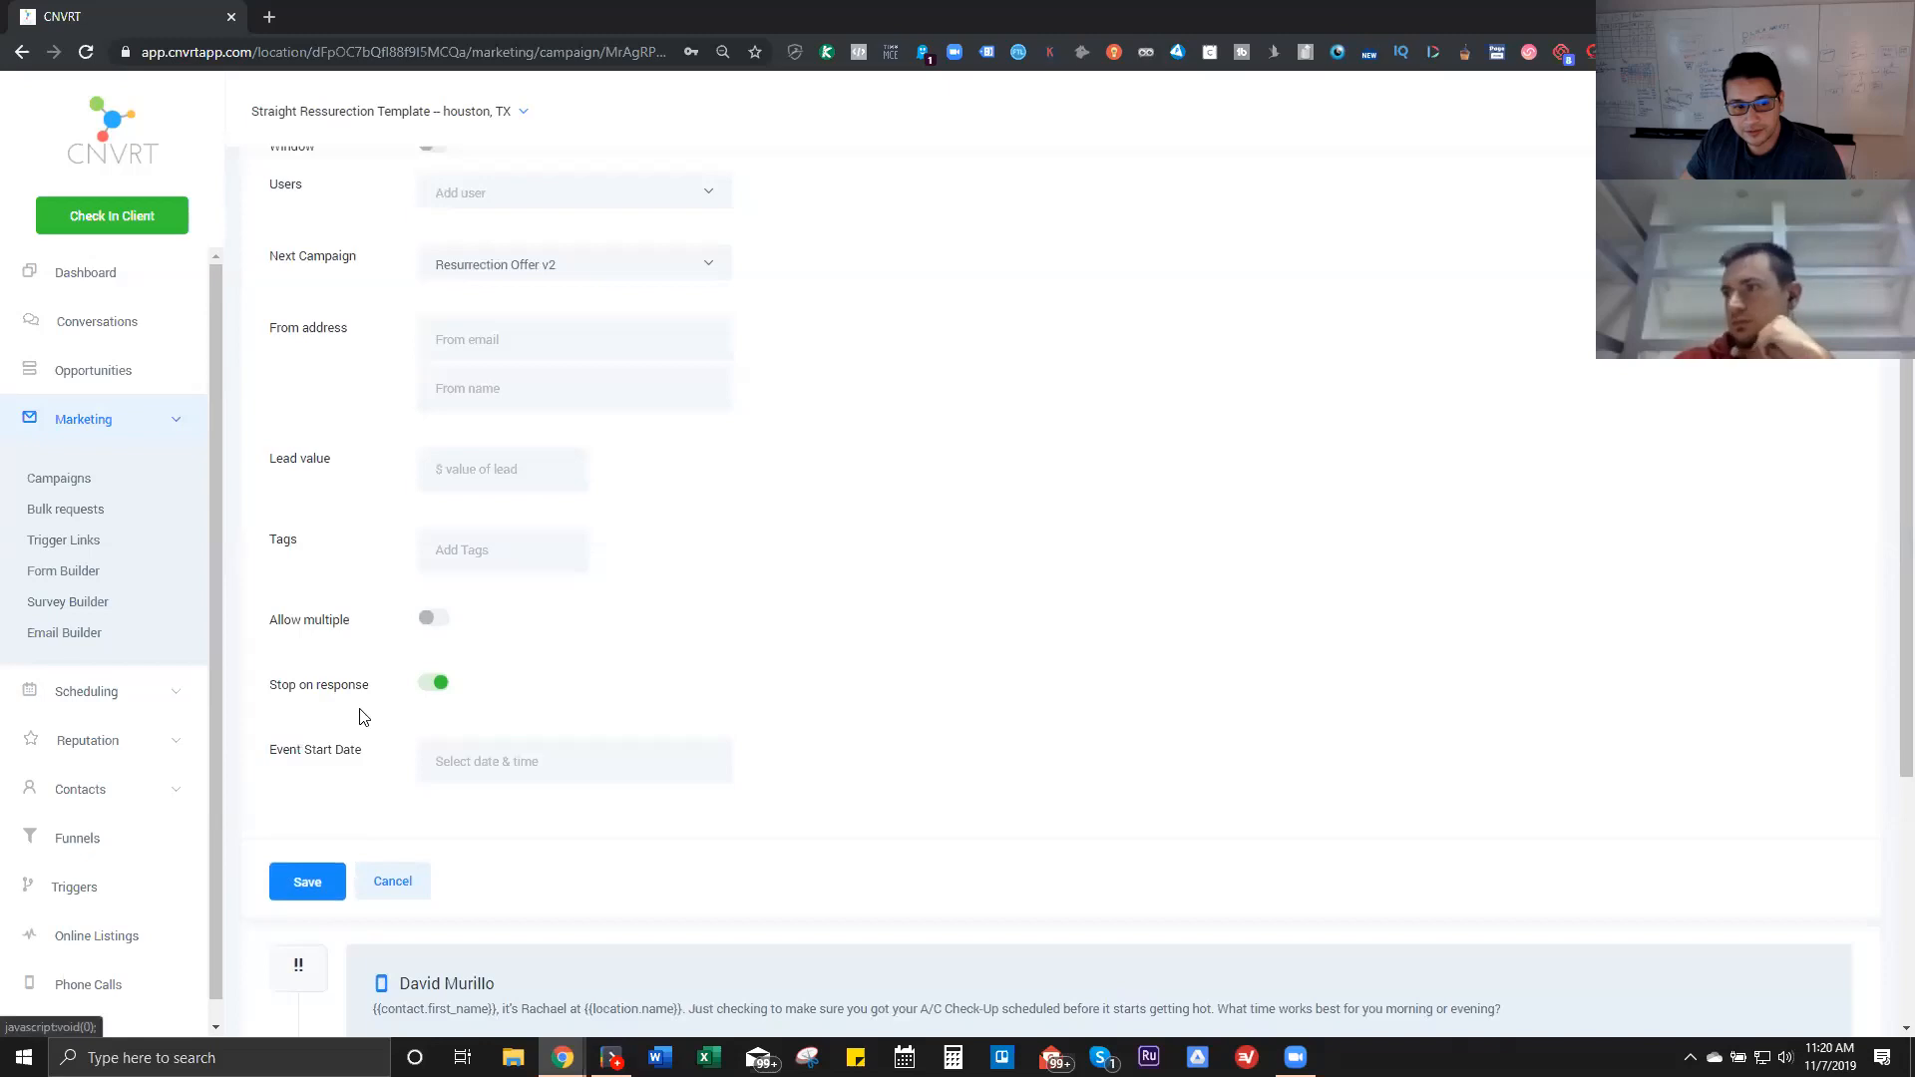
click(433, 620)
click(308, 882)
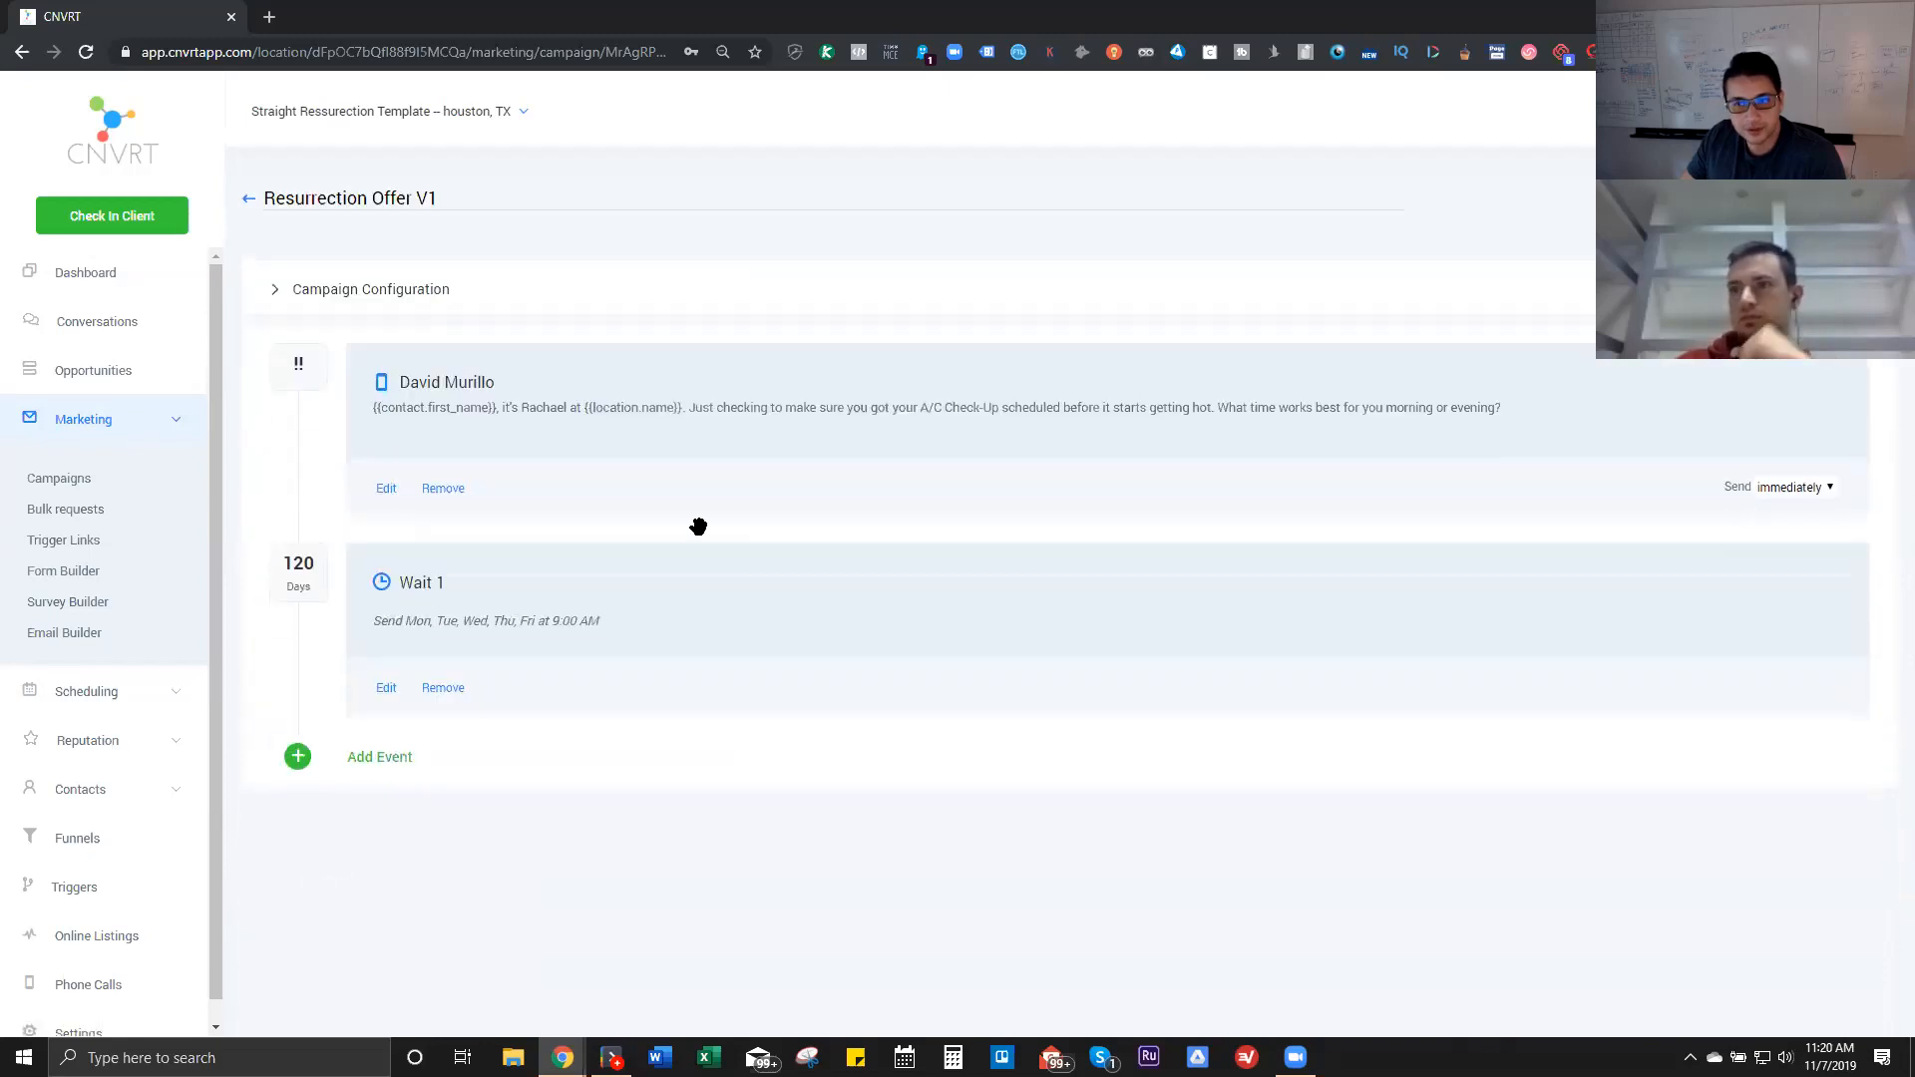
Step: Set the Wait 1 event in the Resurrection Offer v2 campaign to 120 days and save it
click(248, 198)
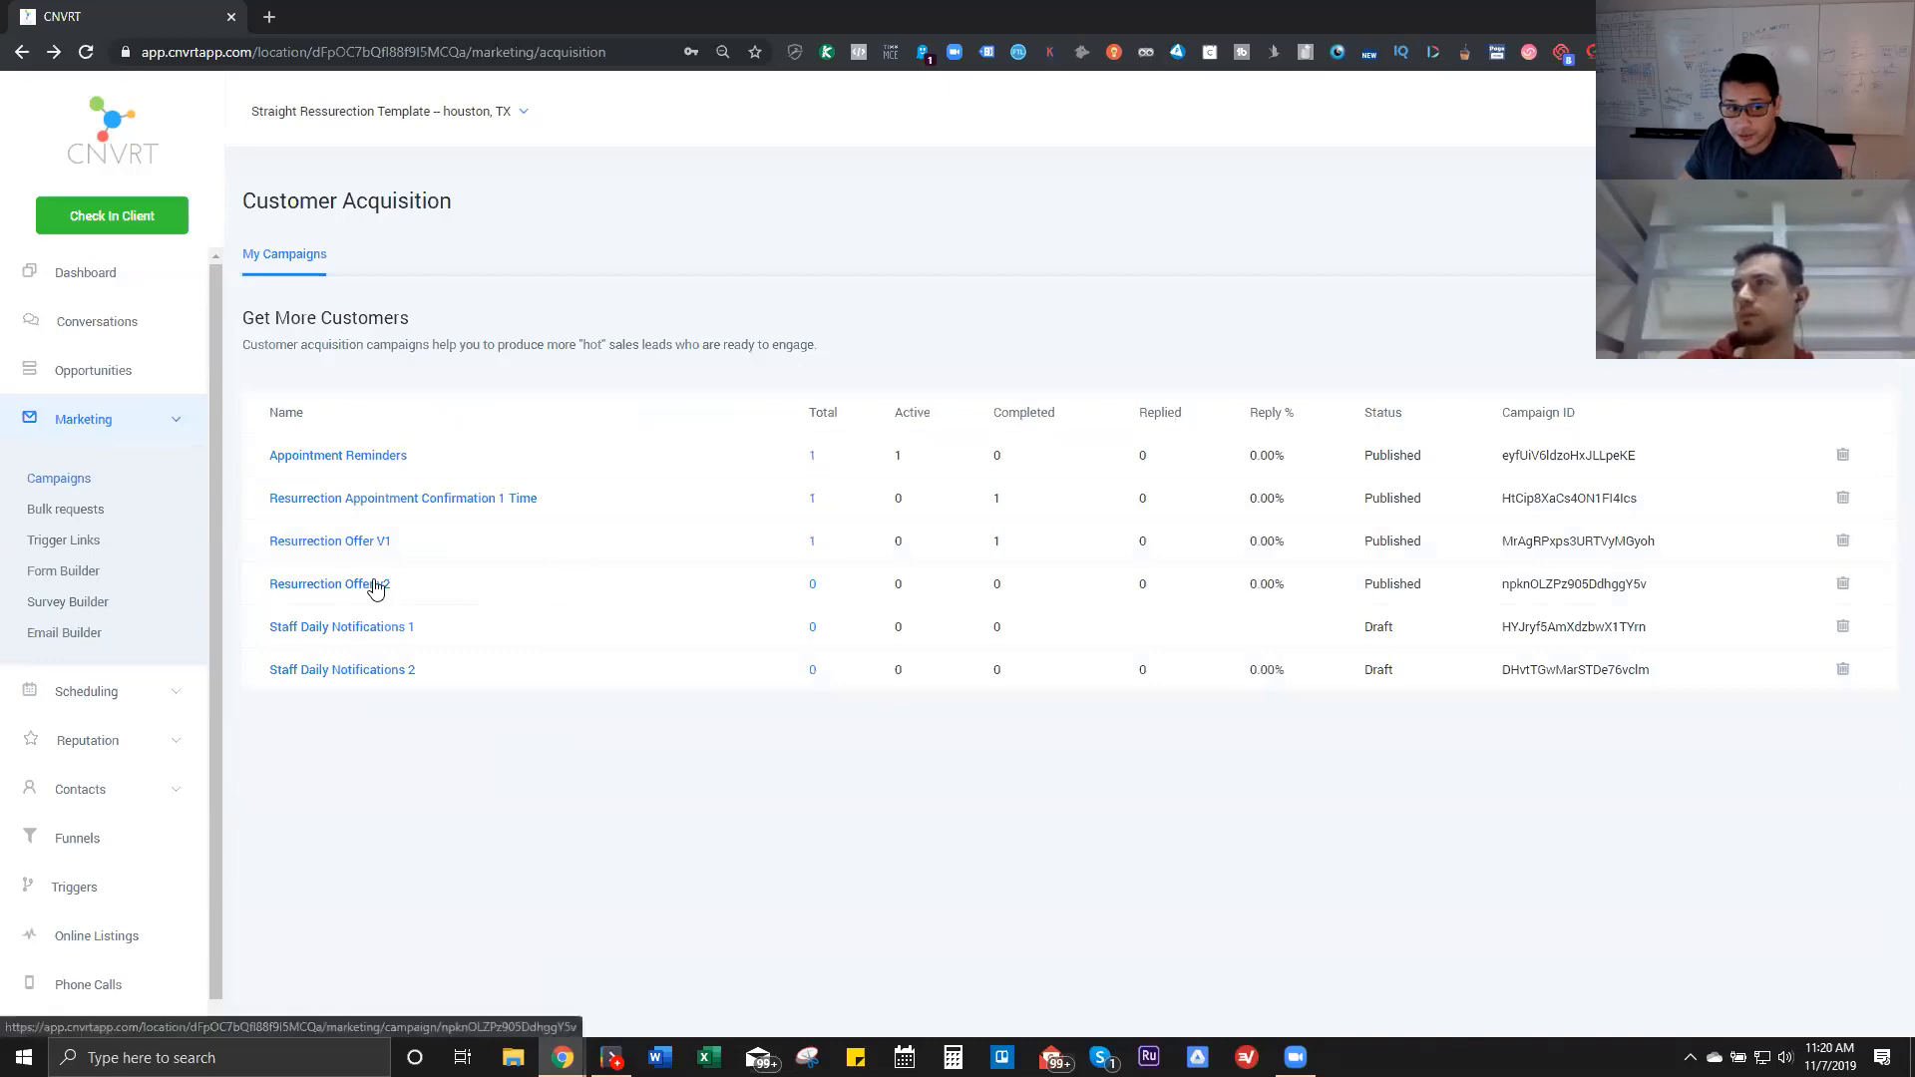
click(380, 582)
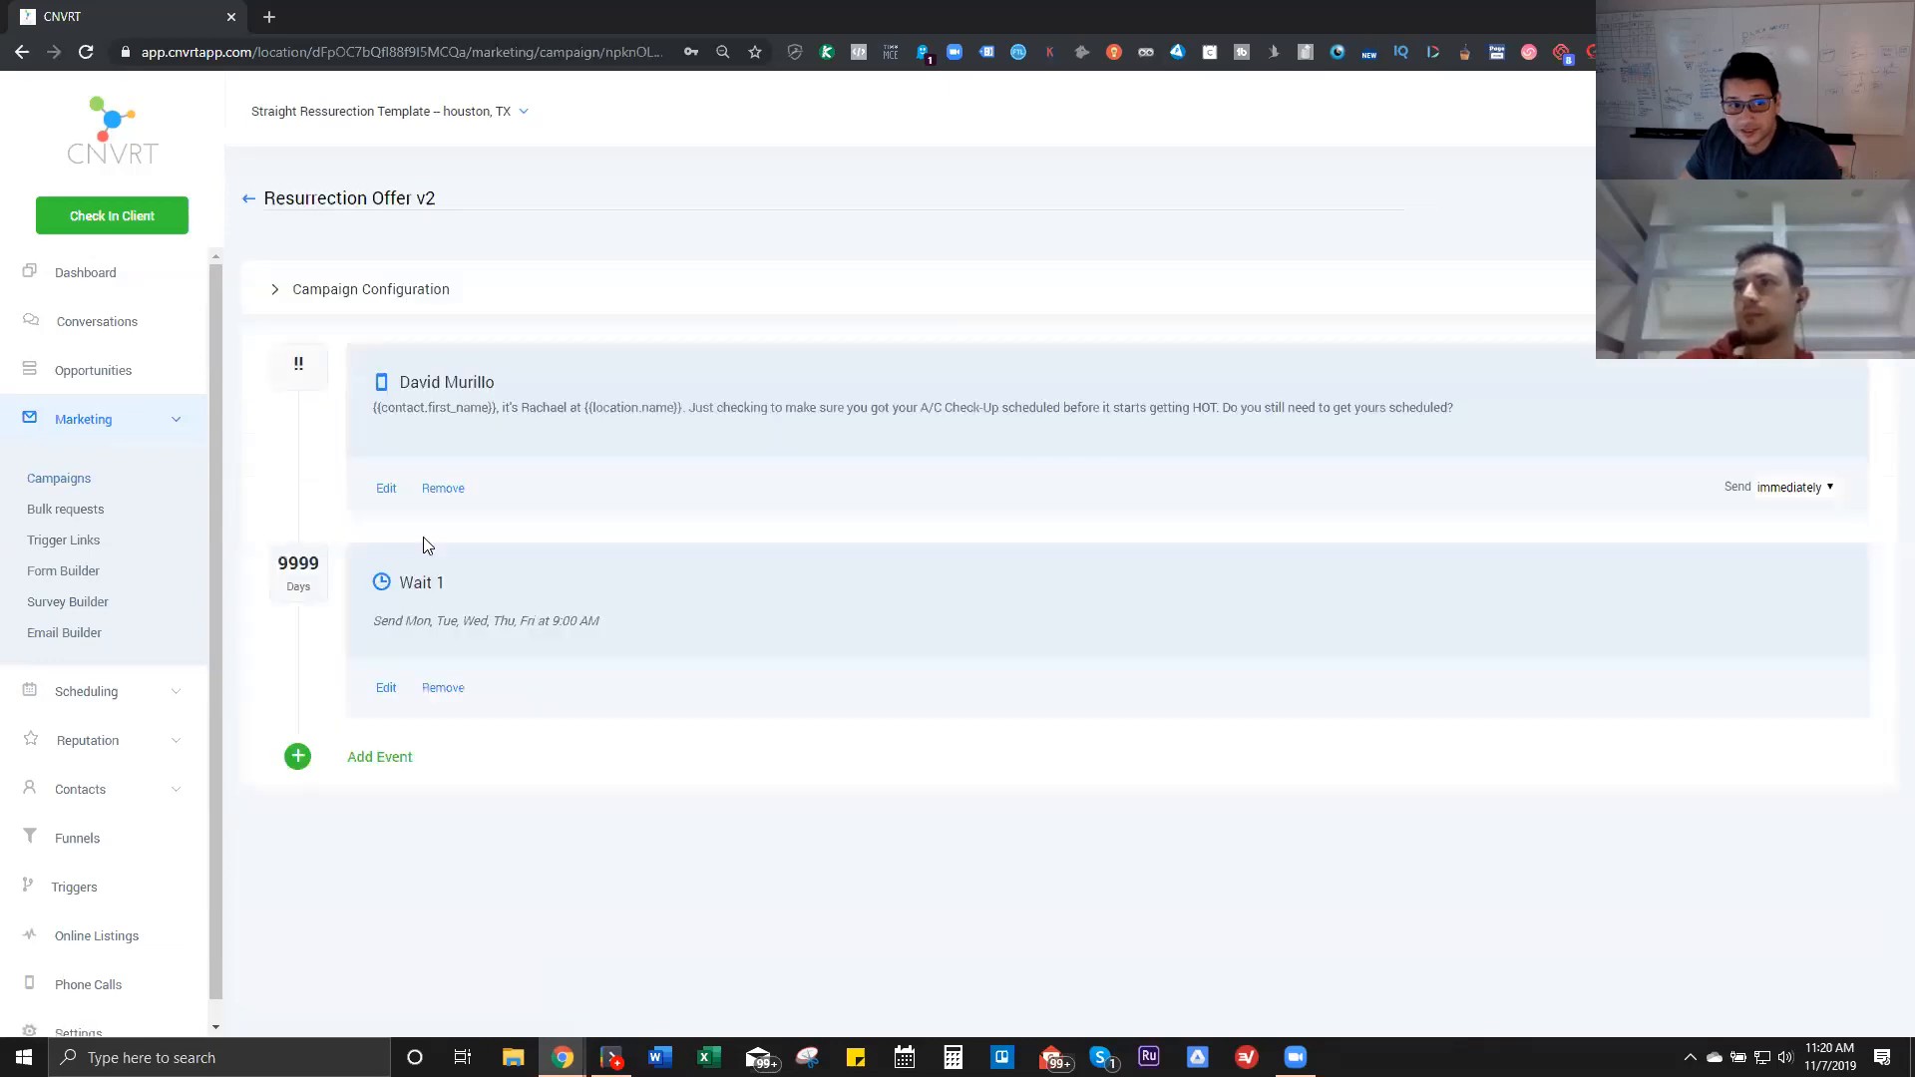
click(386, 688)
double_click(595, 265)
text(20)
click(1318, 503)
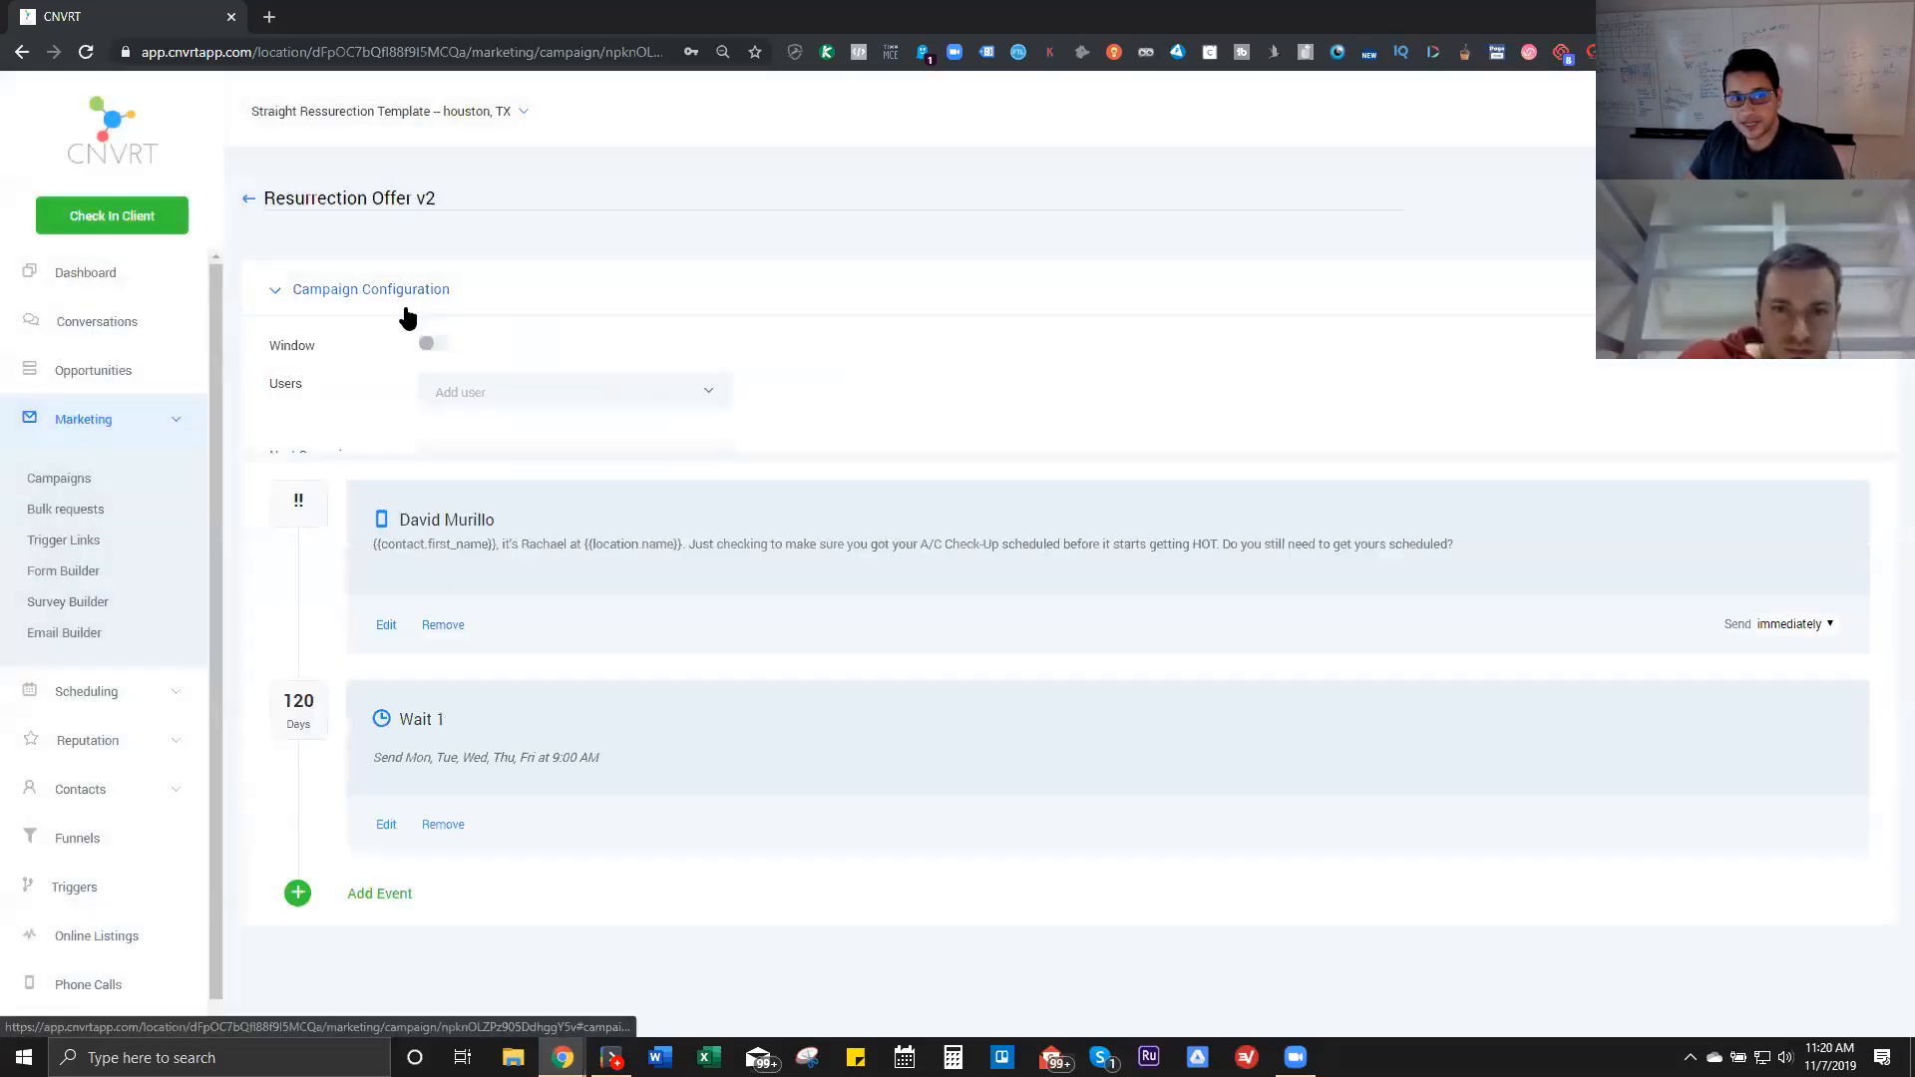
Step: Set Resurrection Offer V1 as the next campaign of Resurrection Offer v2, save the configuration and return to the campaign list
click(454, 463)
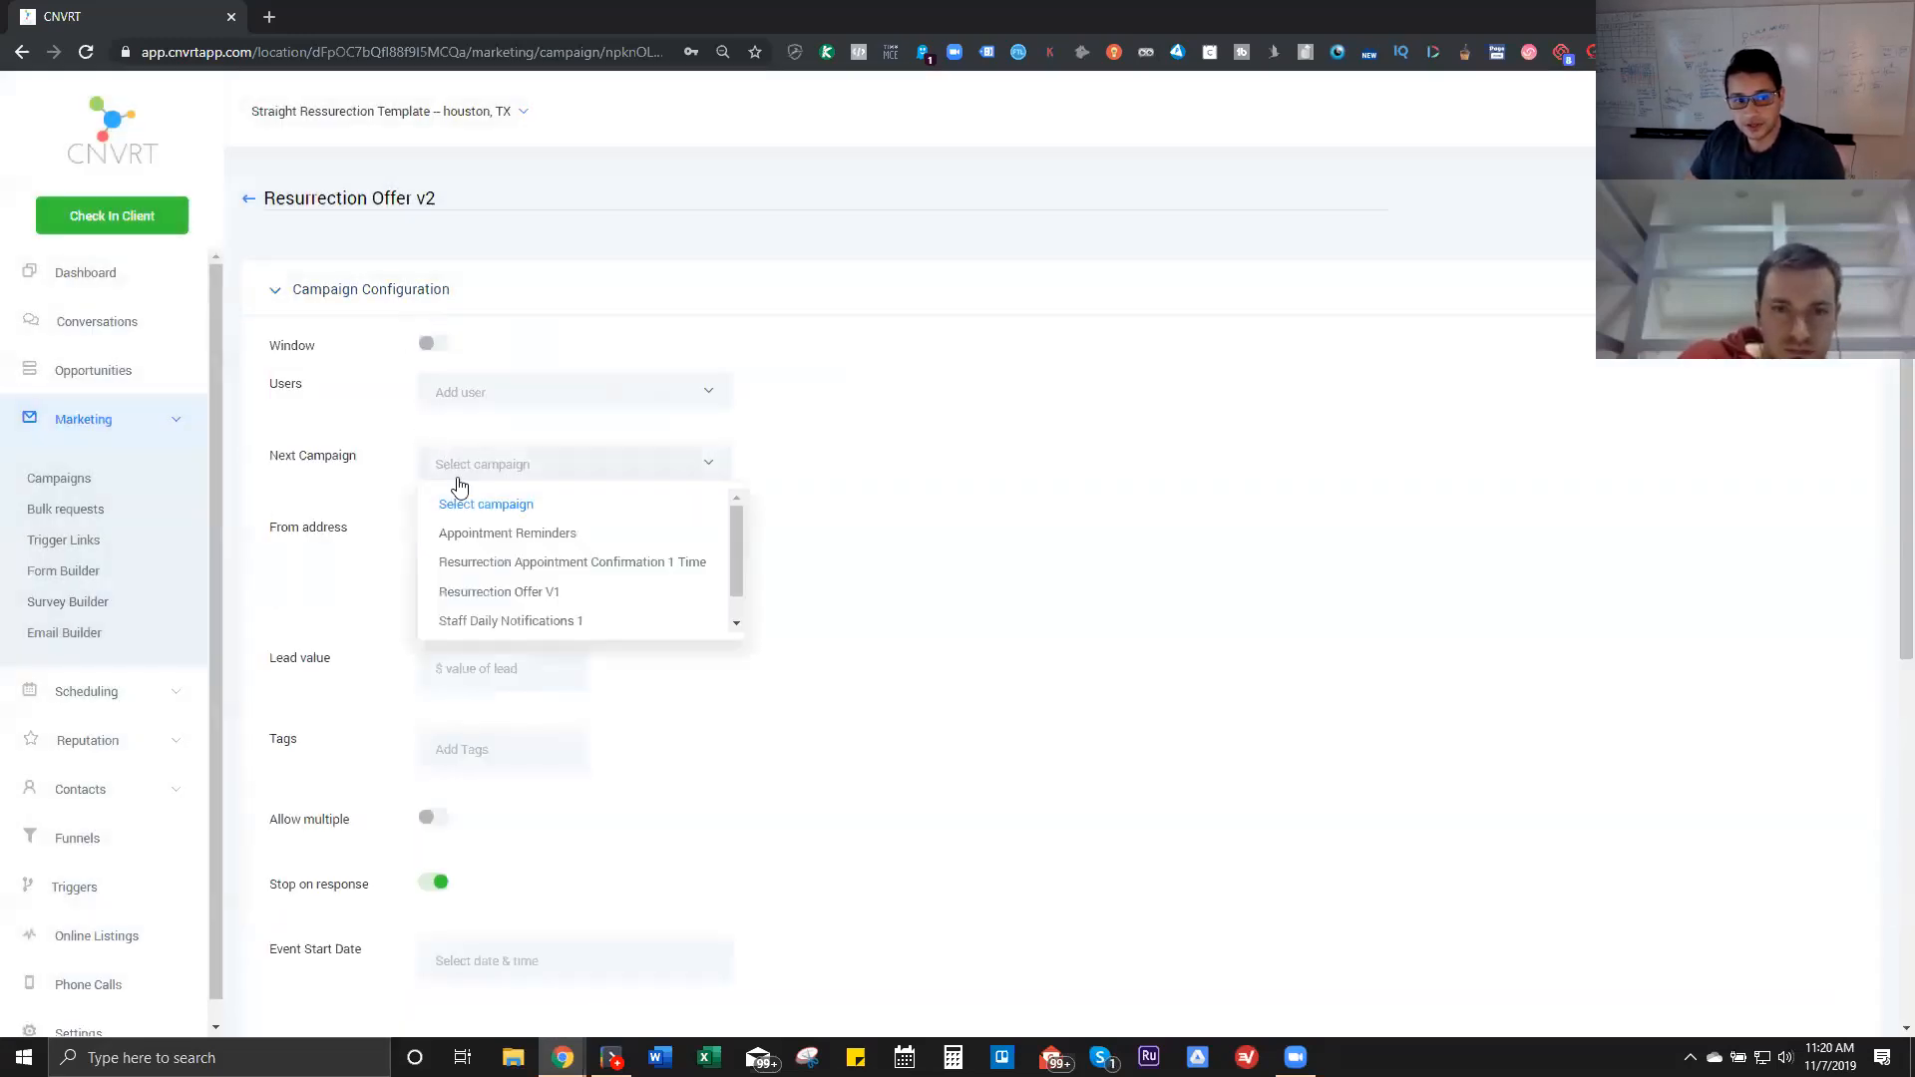
click(482, 590)
scroll(853, 679, down, 5)
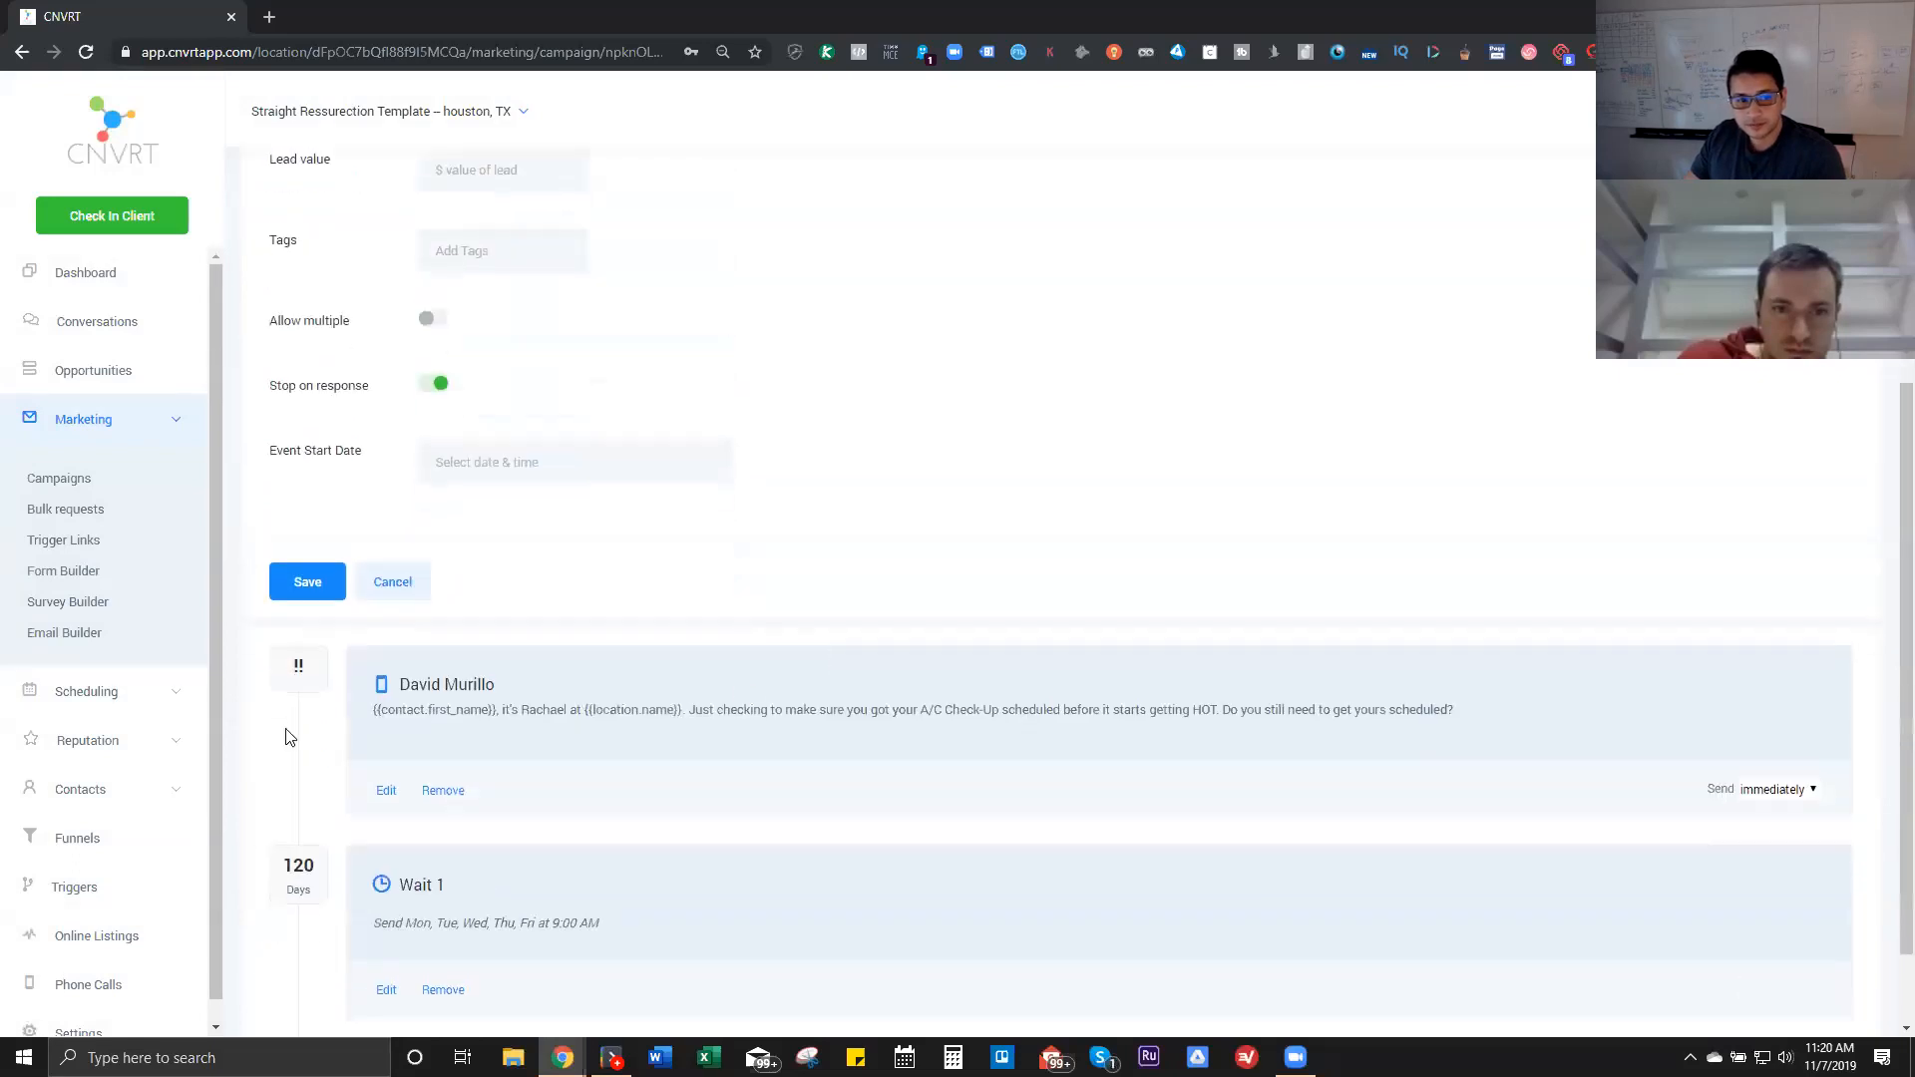
click(299, 584)
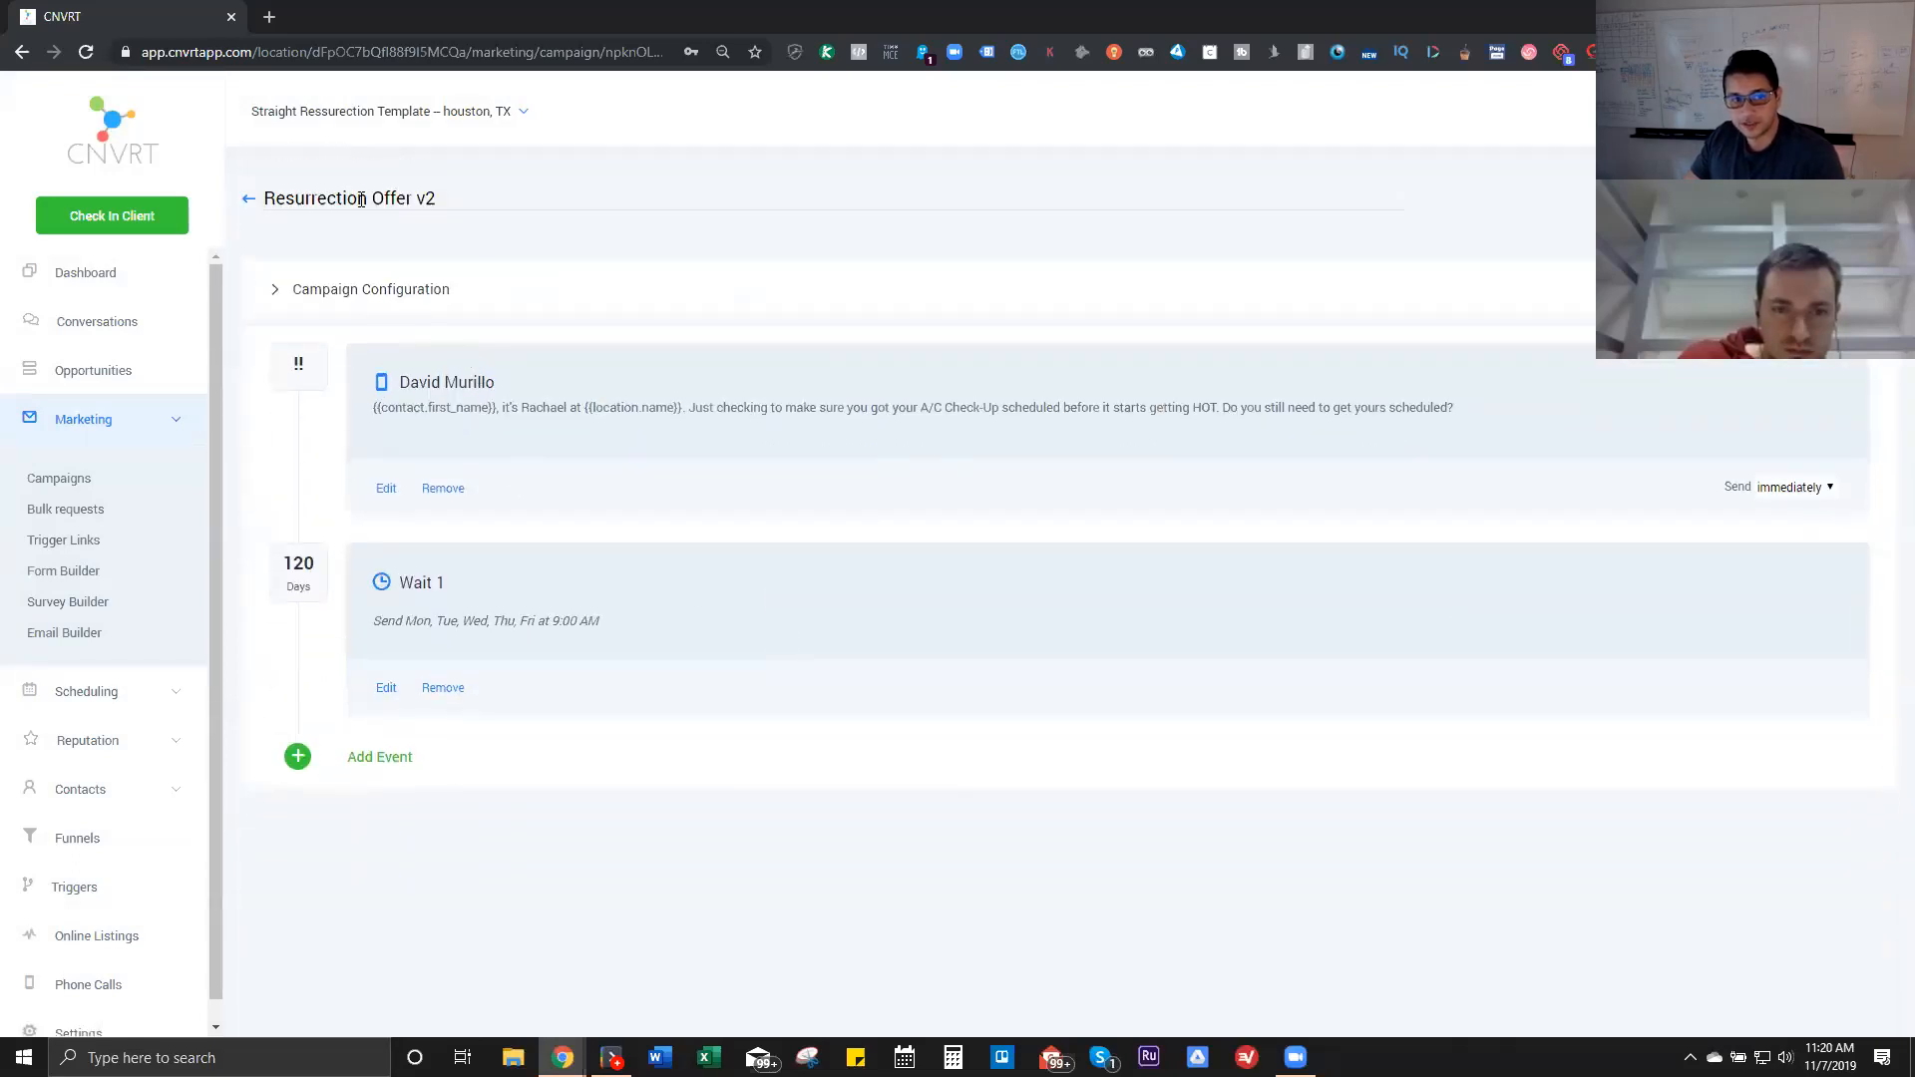
click(250, 198)
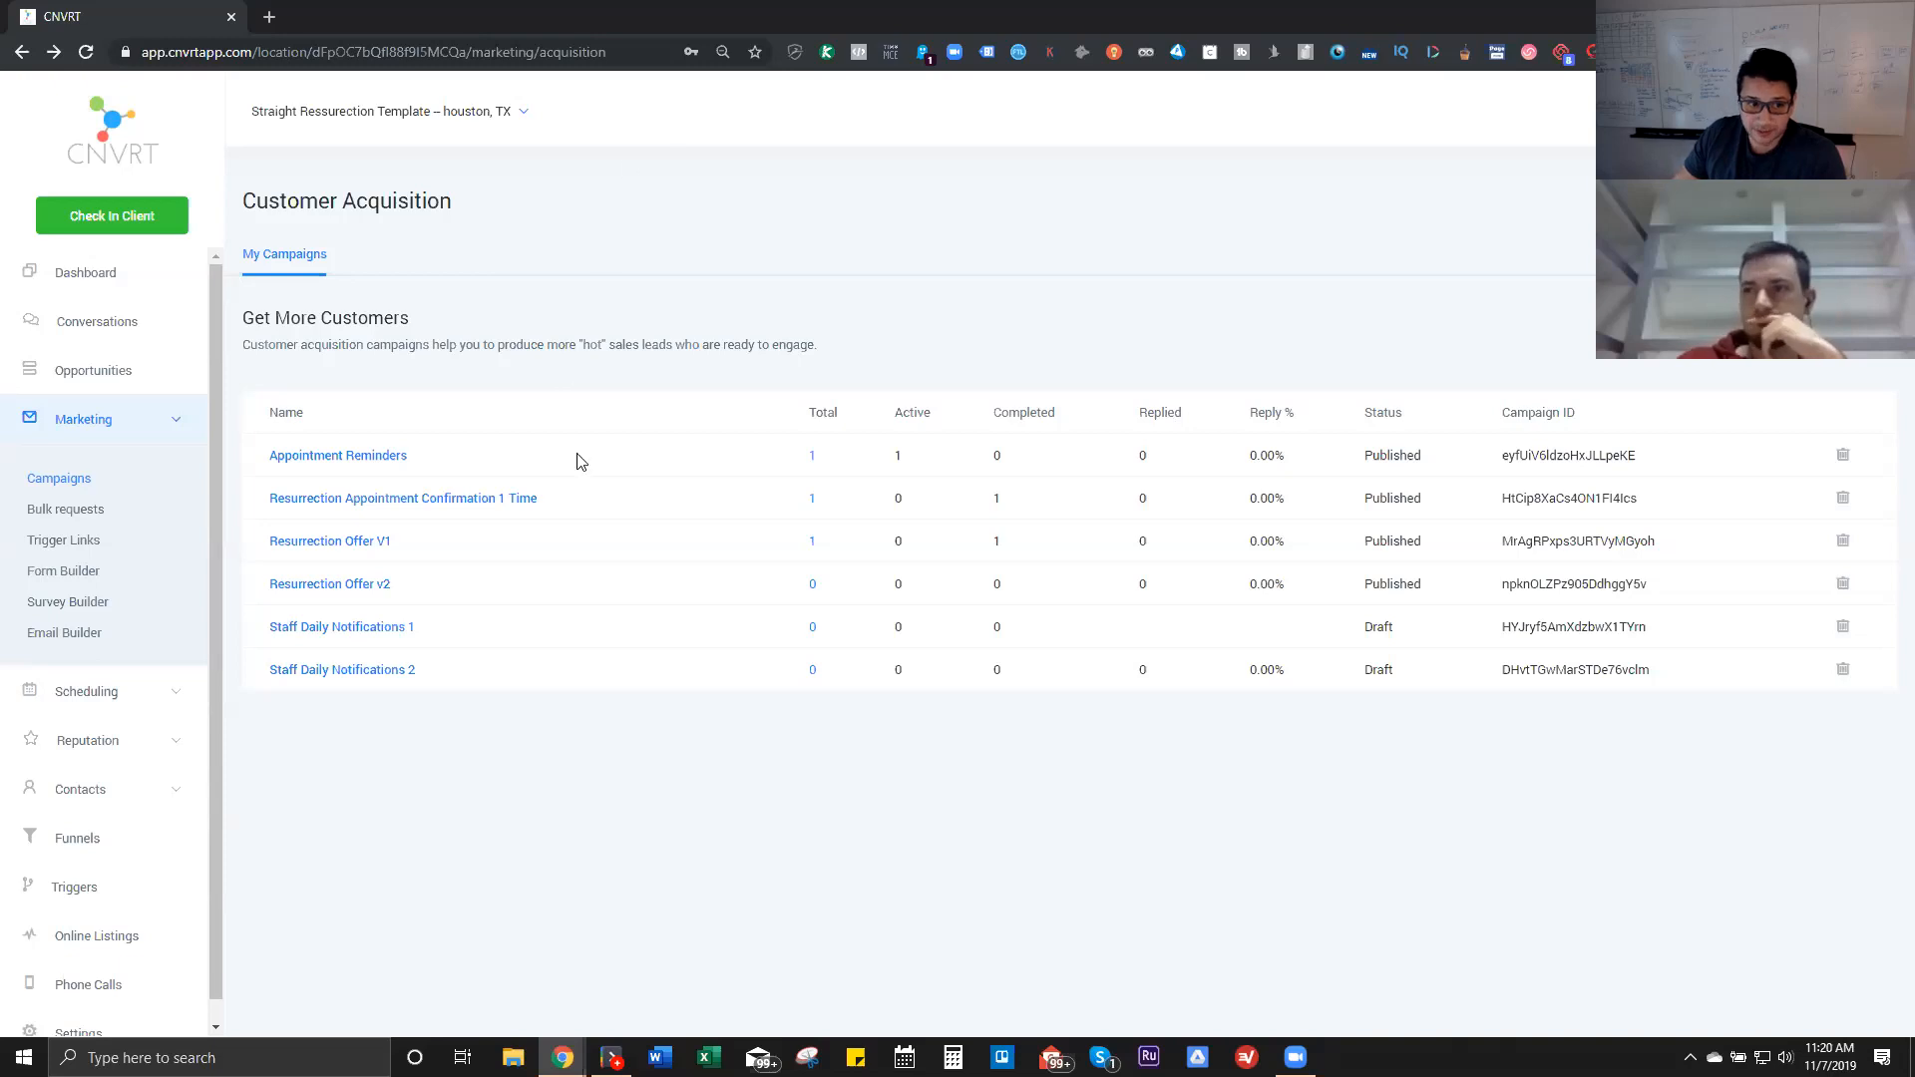
Step: Check the next campaign, Allow multiple and Stop on response settings of Resurrection Offer V1 and leave its configuration without saving
click(367, 544)
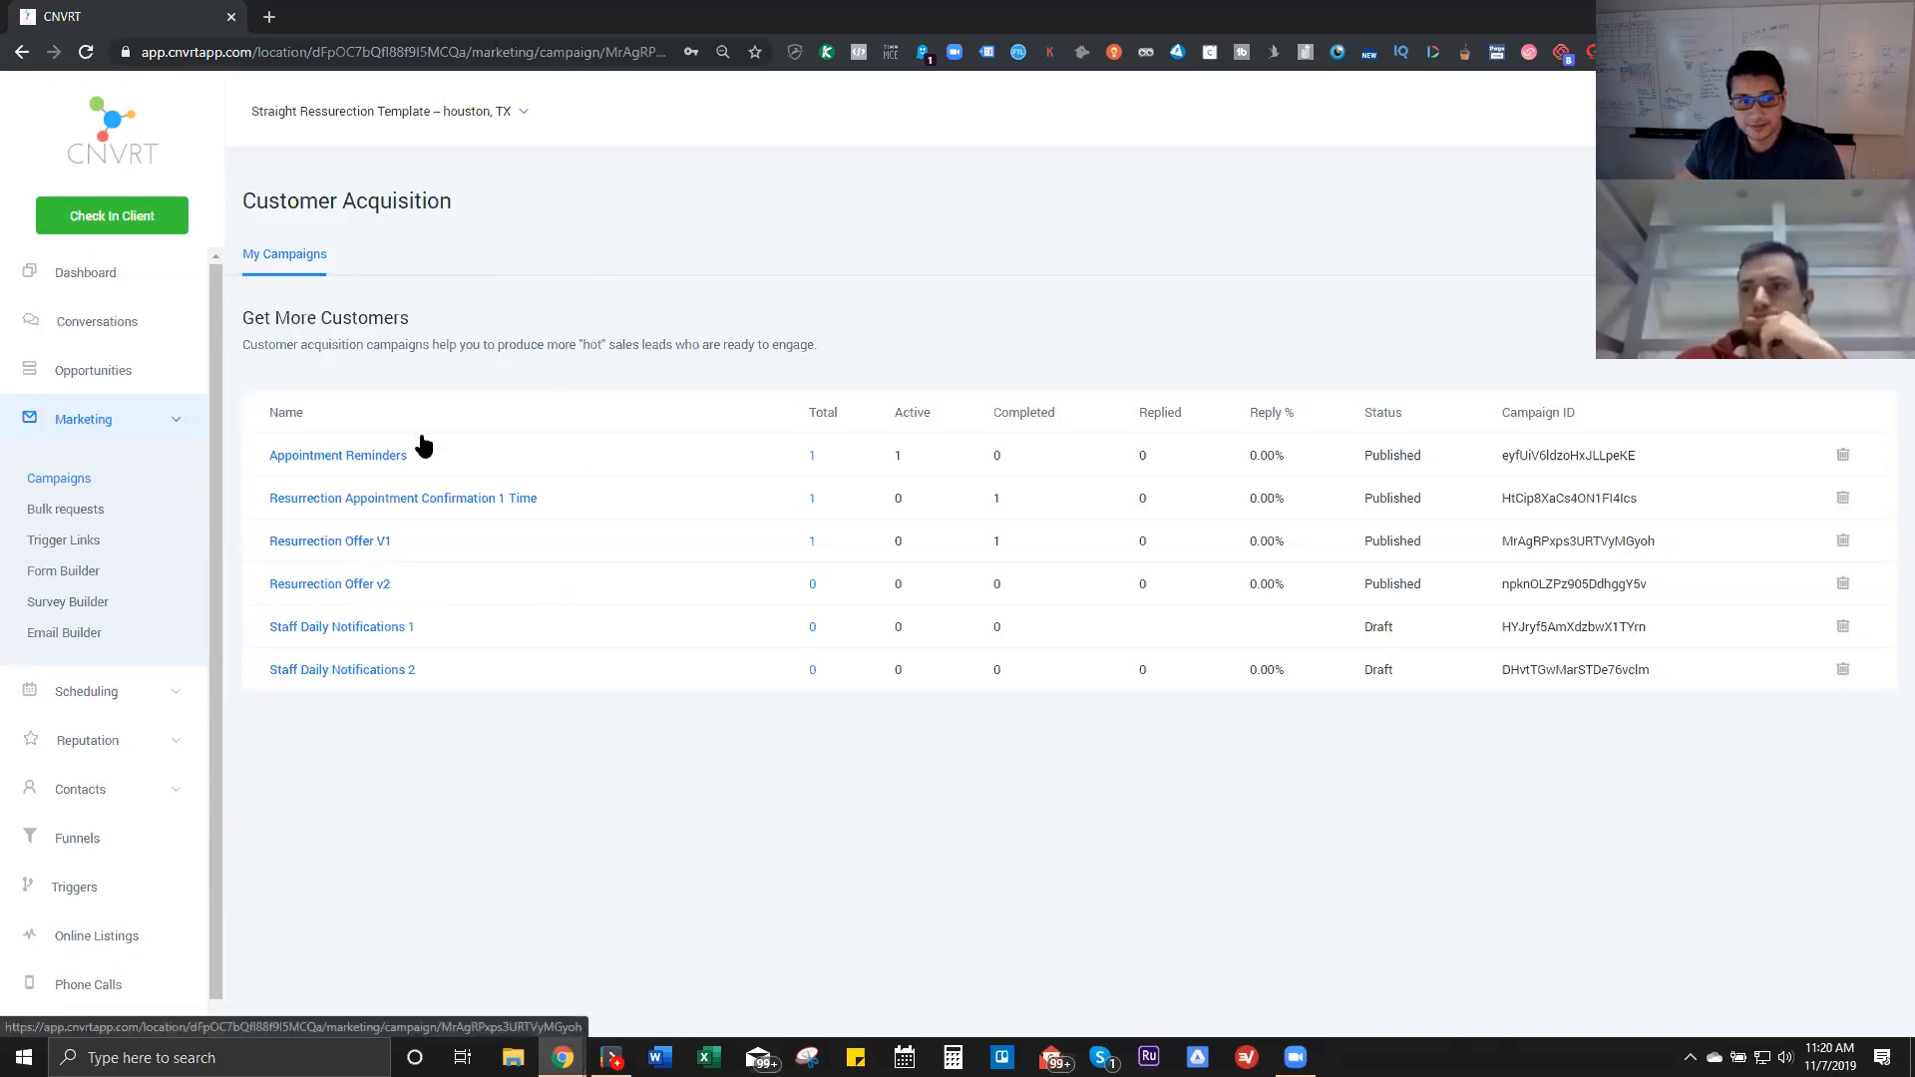
click(349, 288)
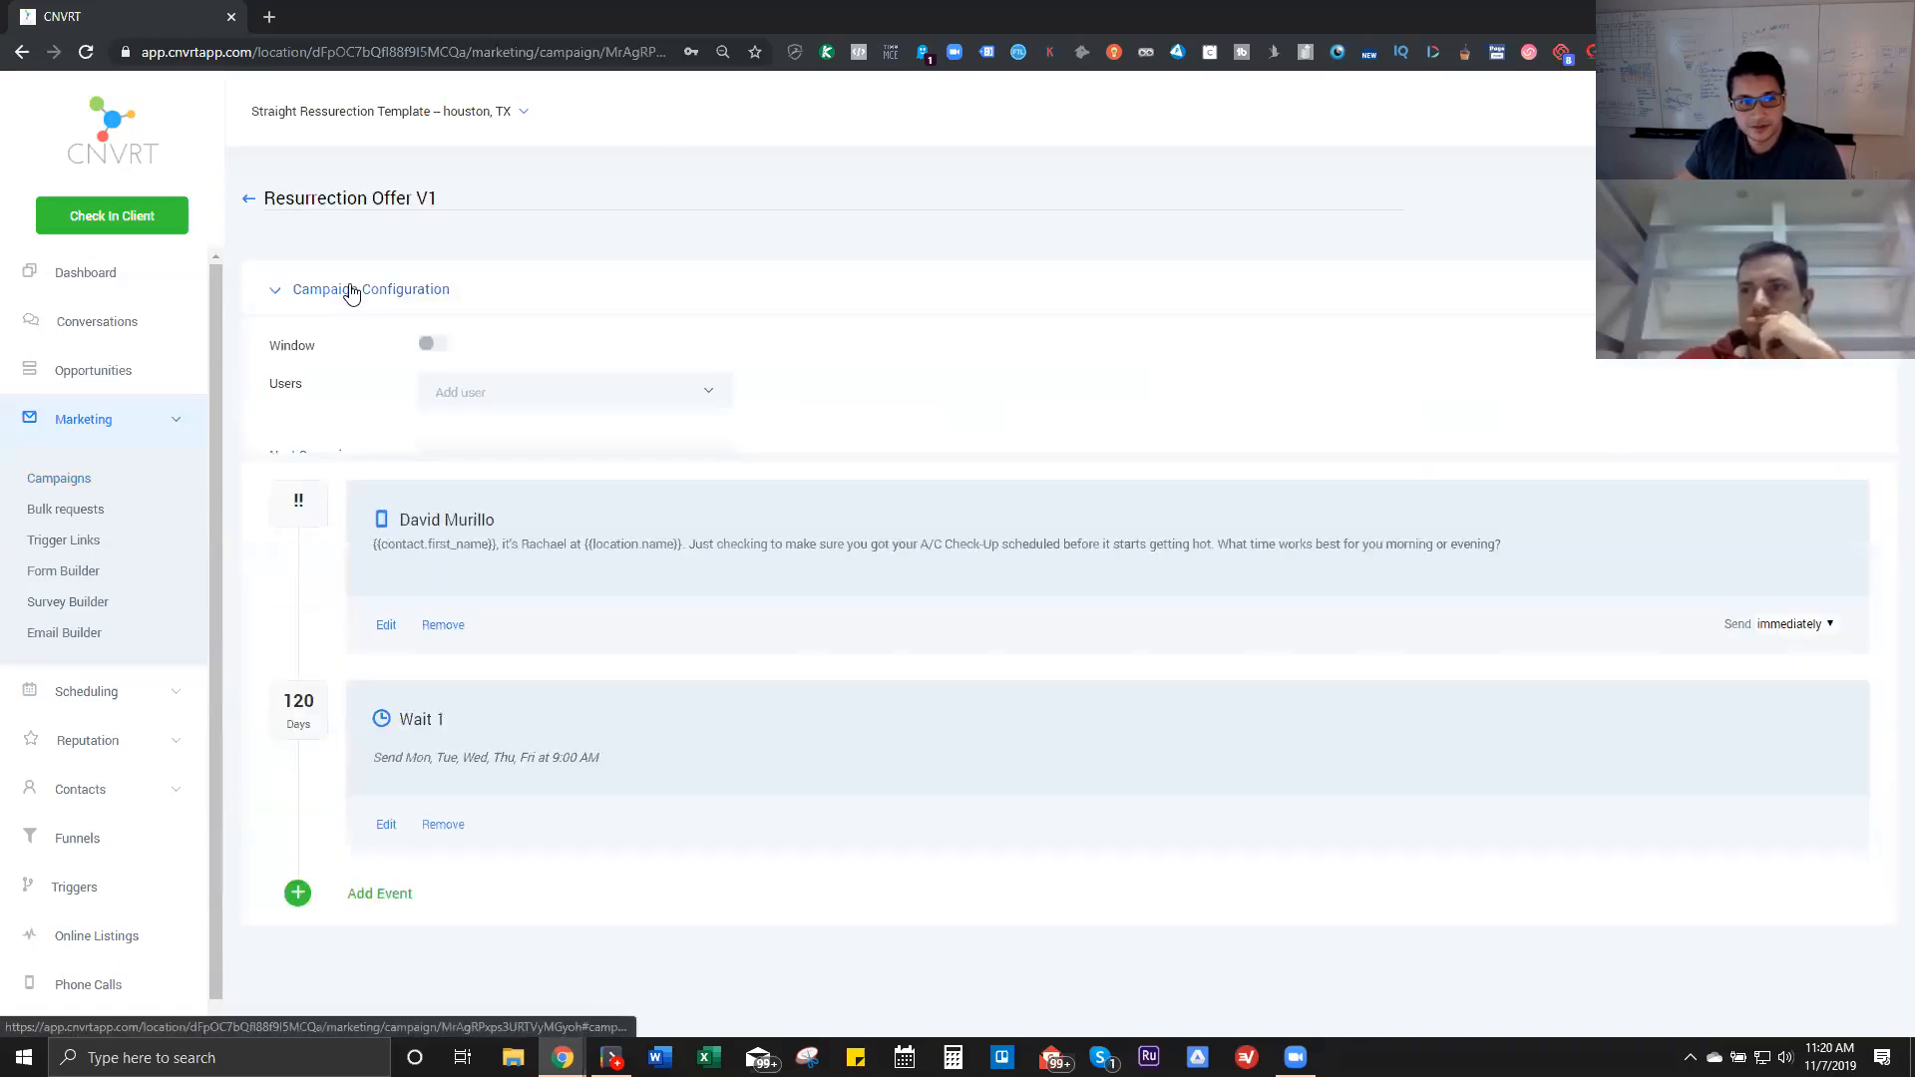
scroll(498, 624, down, 2)
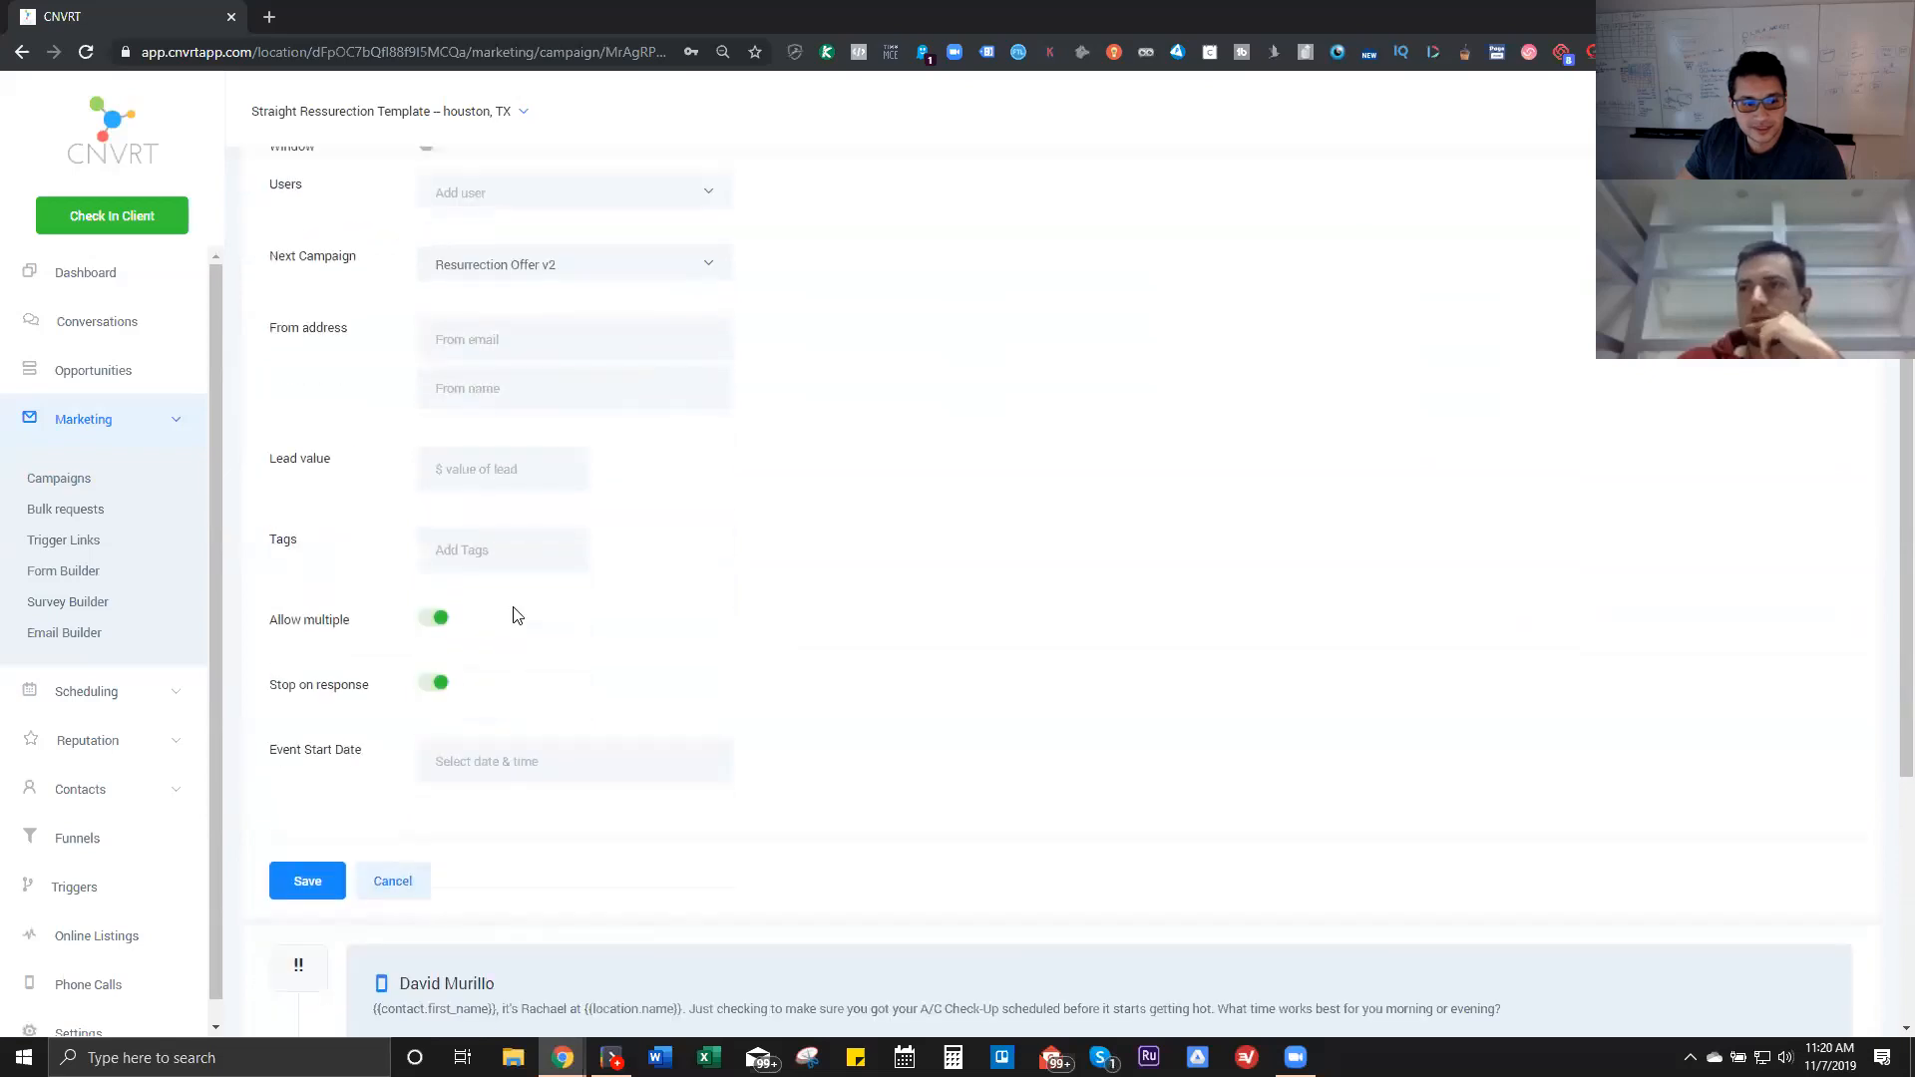
click(437, 686)
click(436, 687)
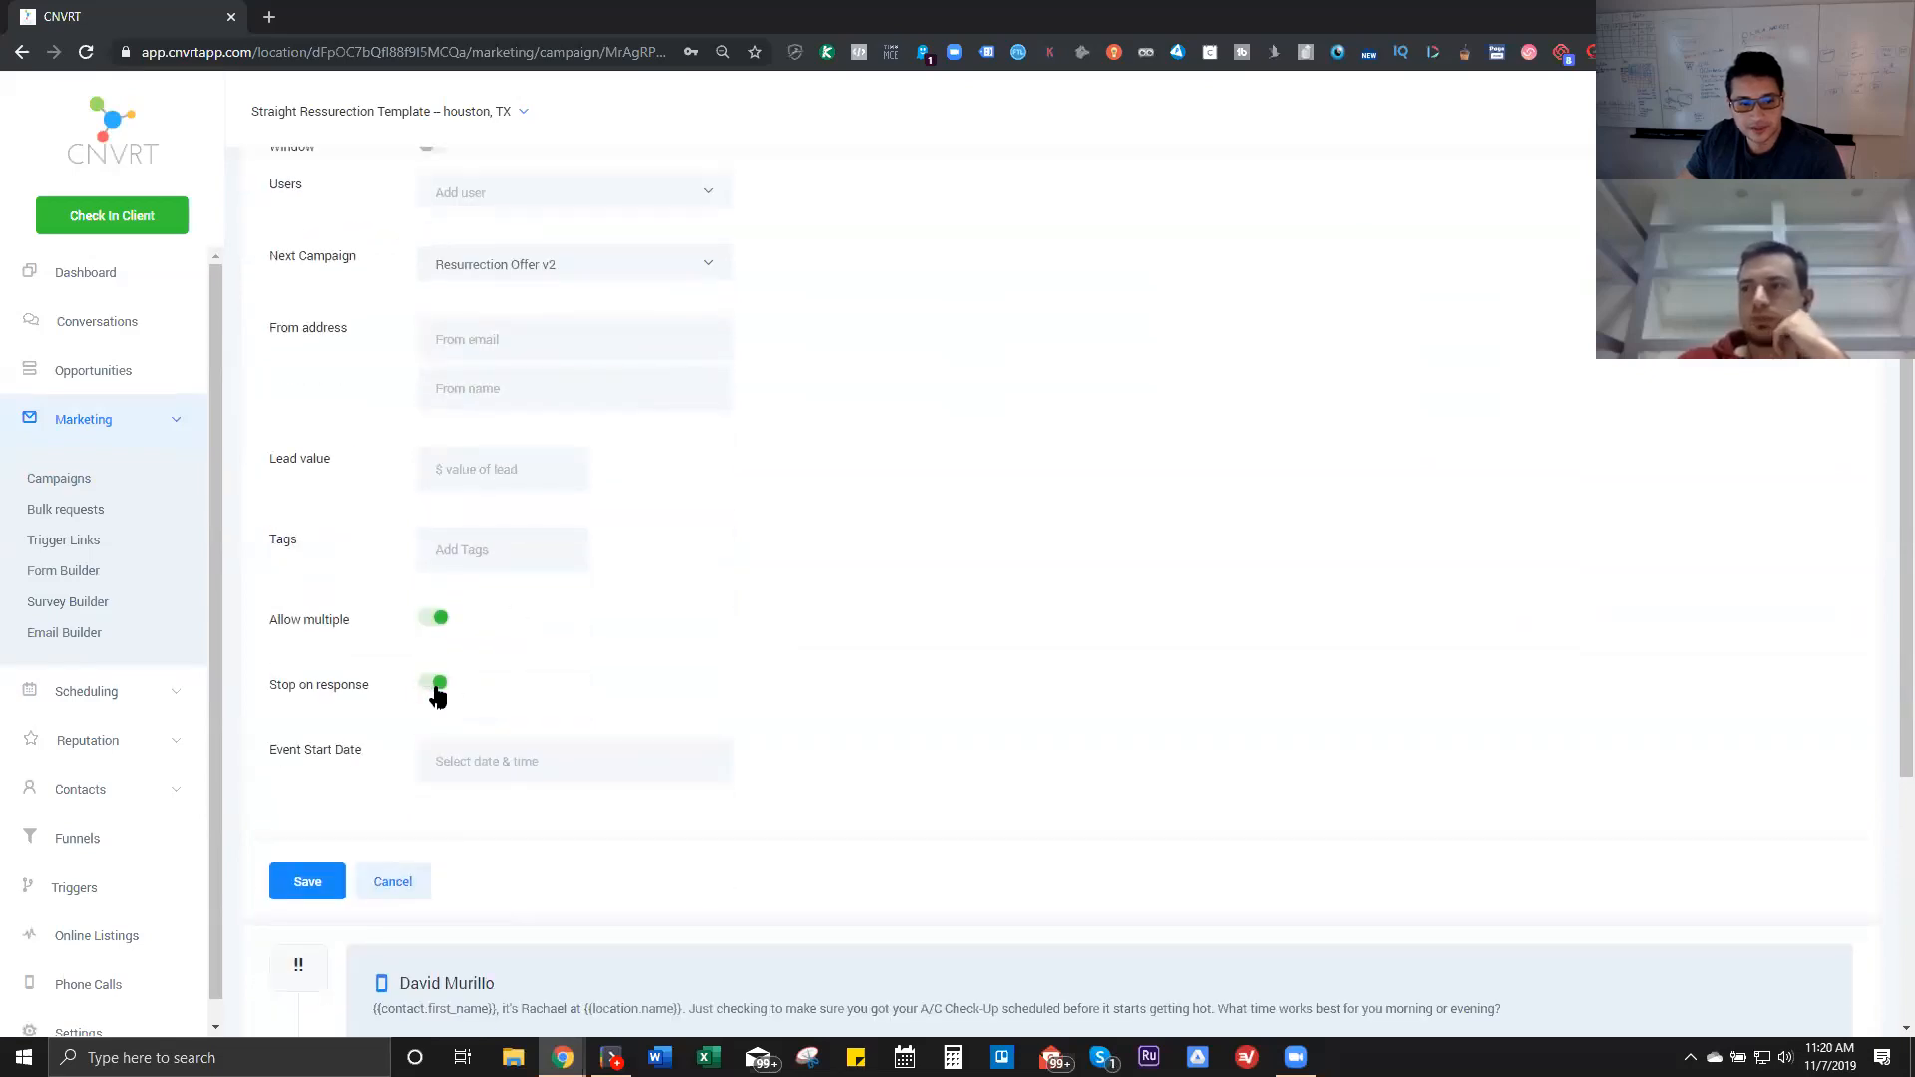
click(396, 884)
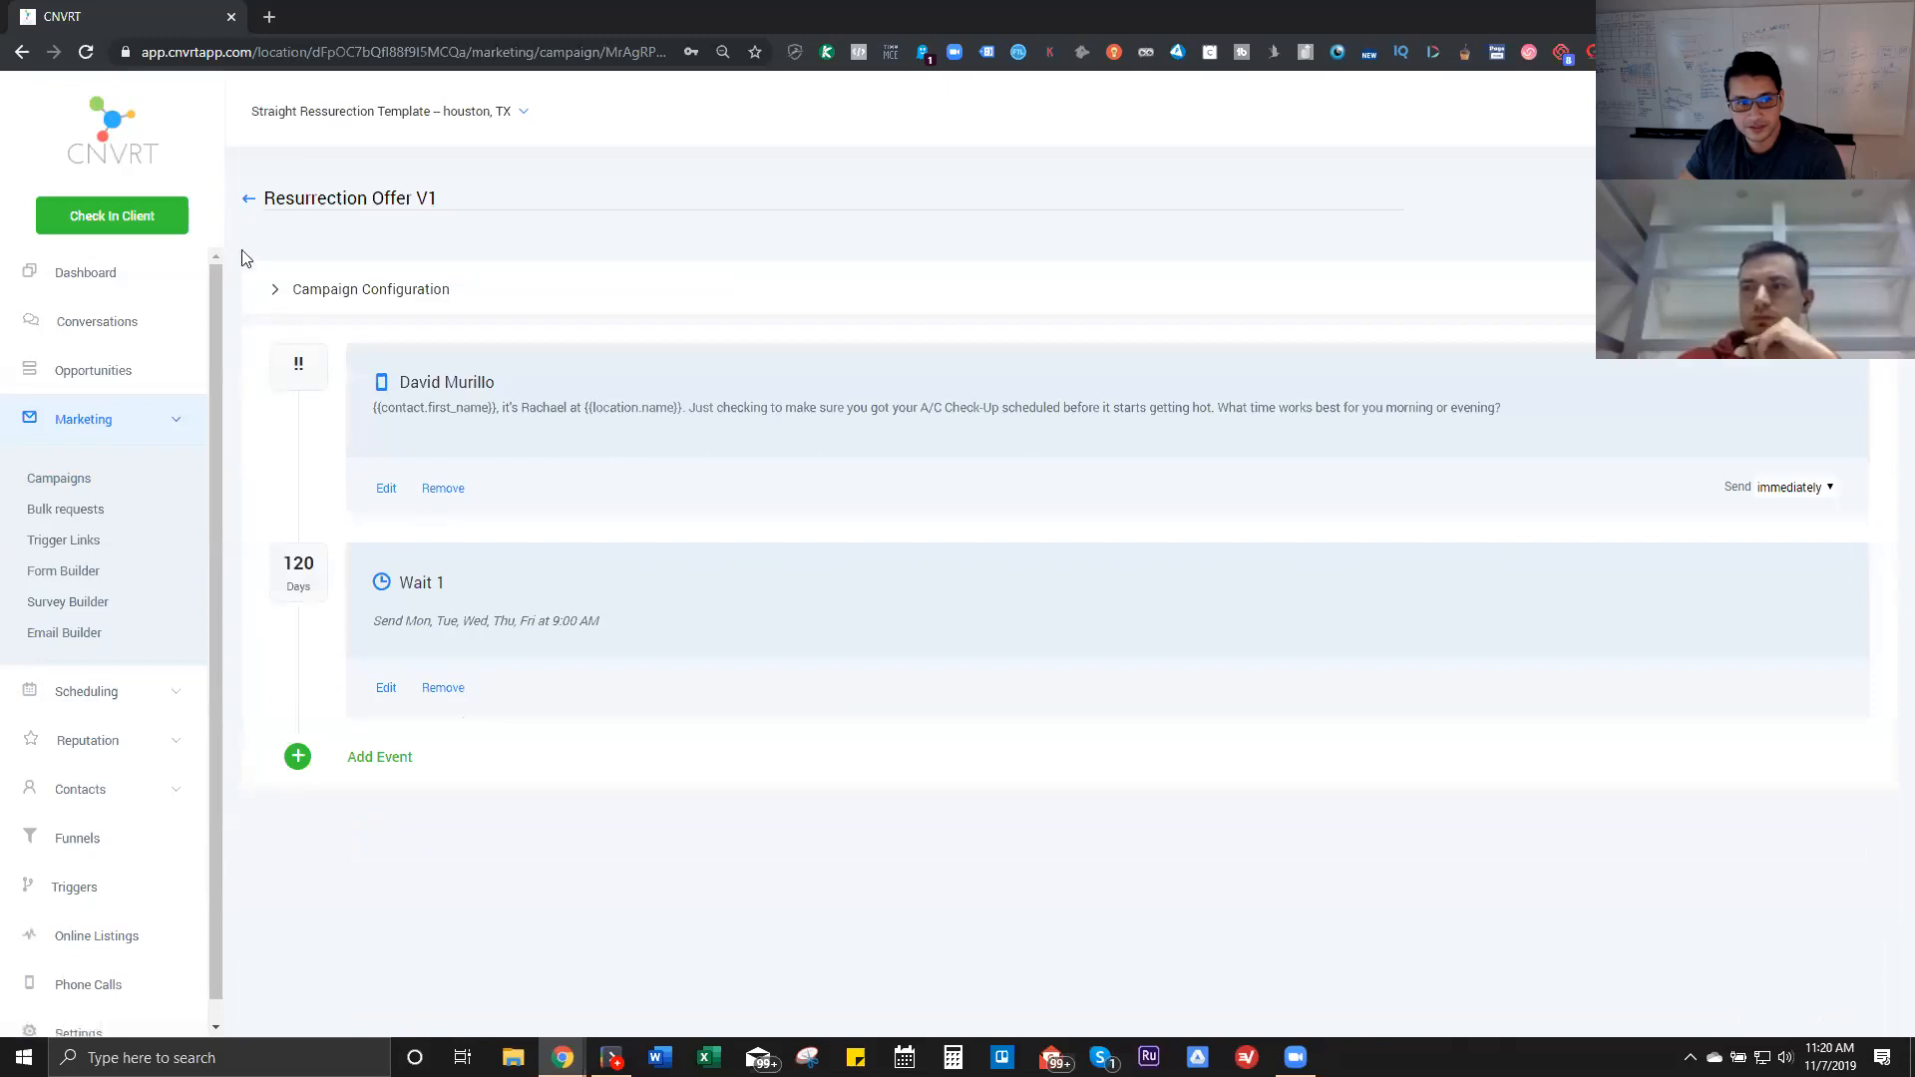
click(247, 202)
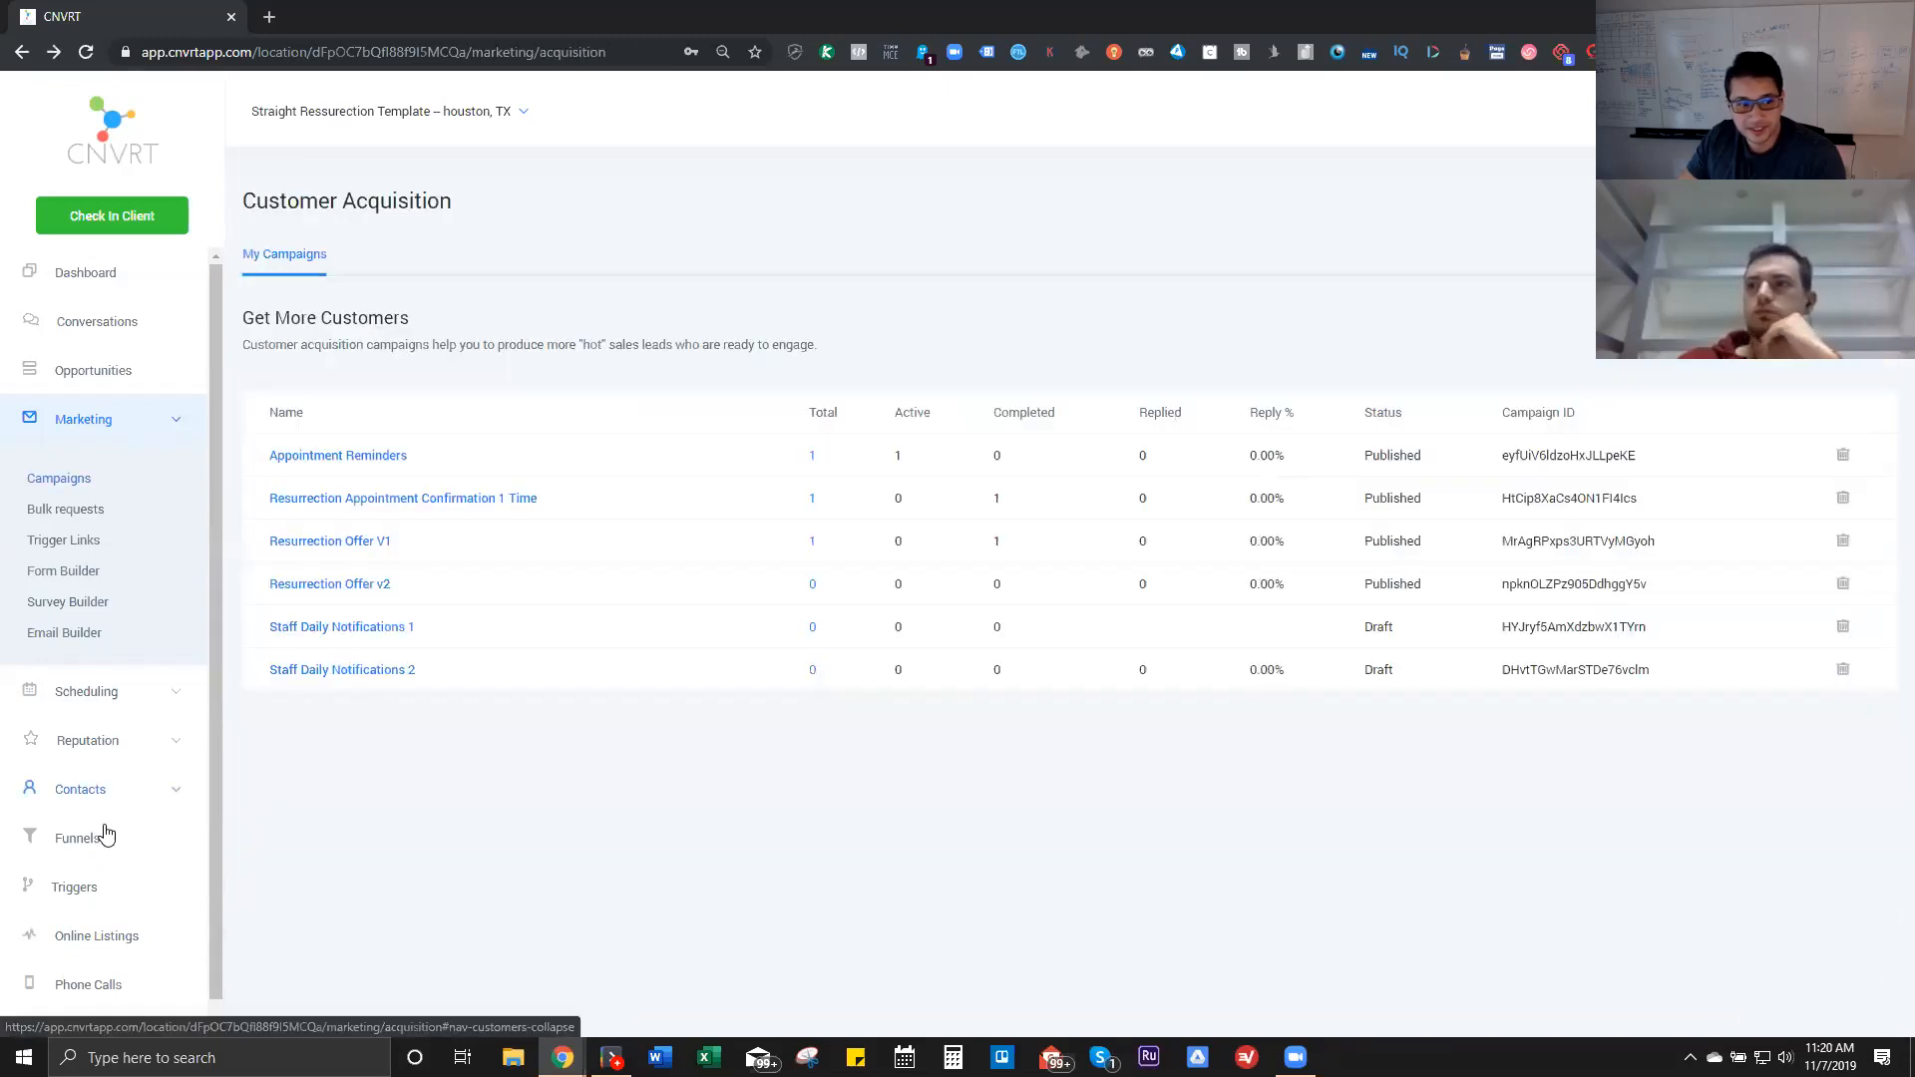
Step: Compare the rules of the Appointment confirmation 1 Time DR Optin and Appointment Opp triggers, returning to the Appointment confirmation one
click(84, 898)
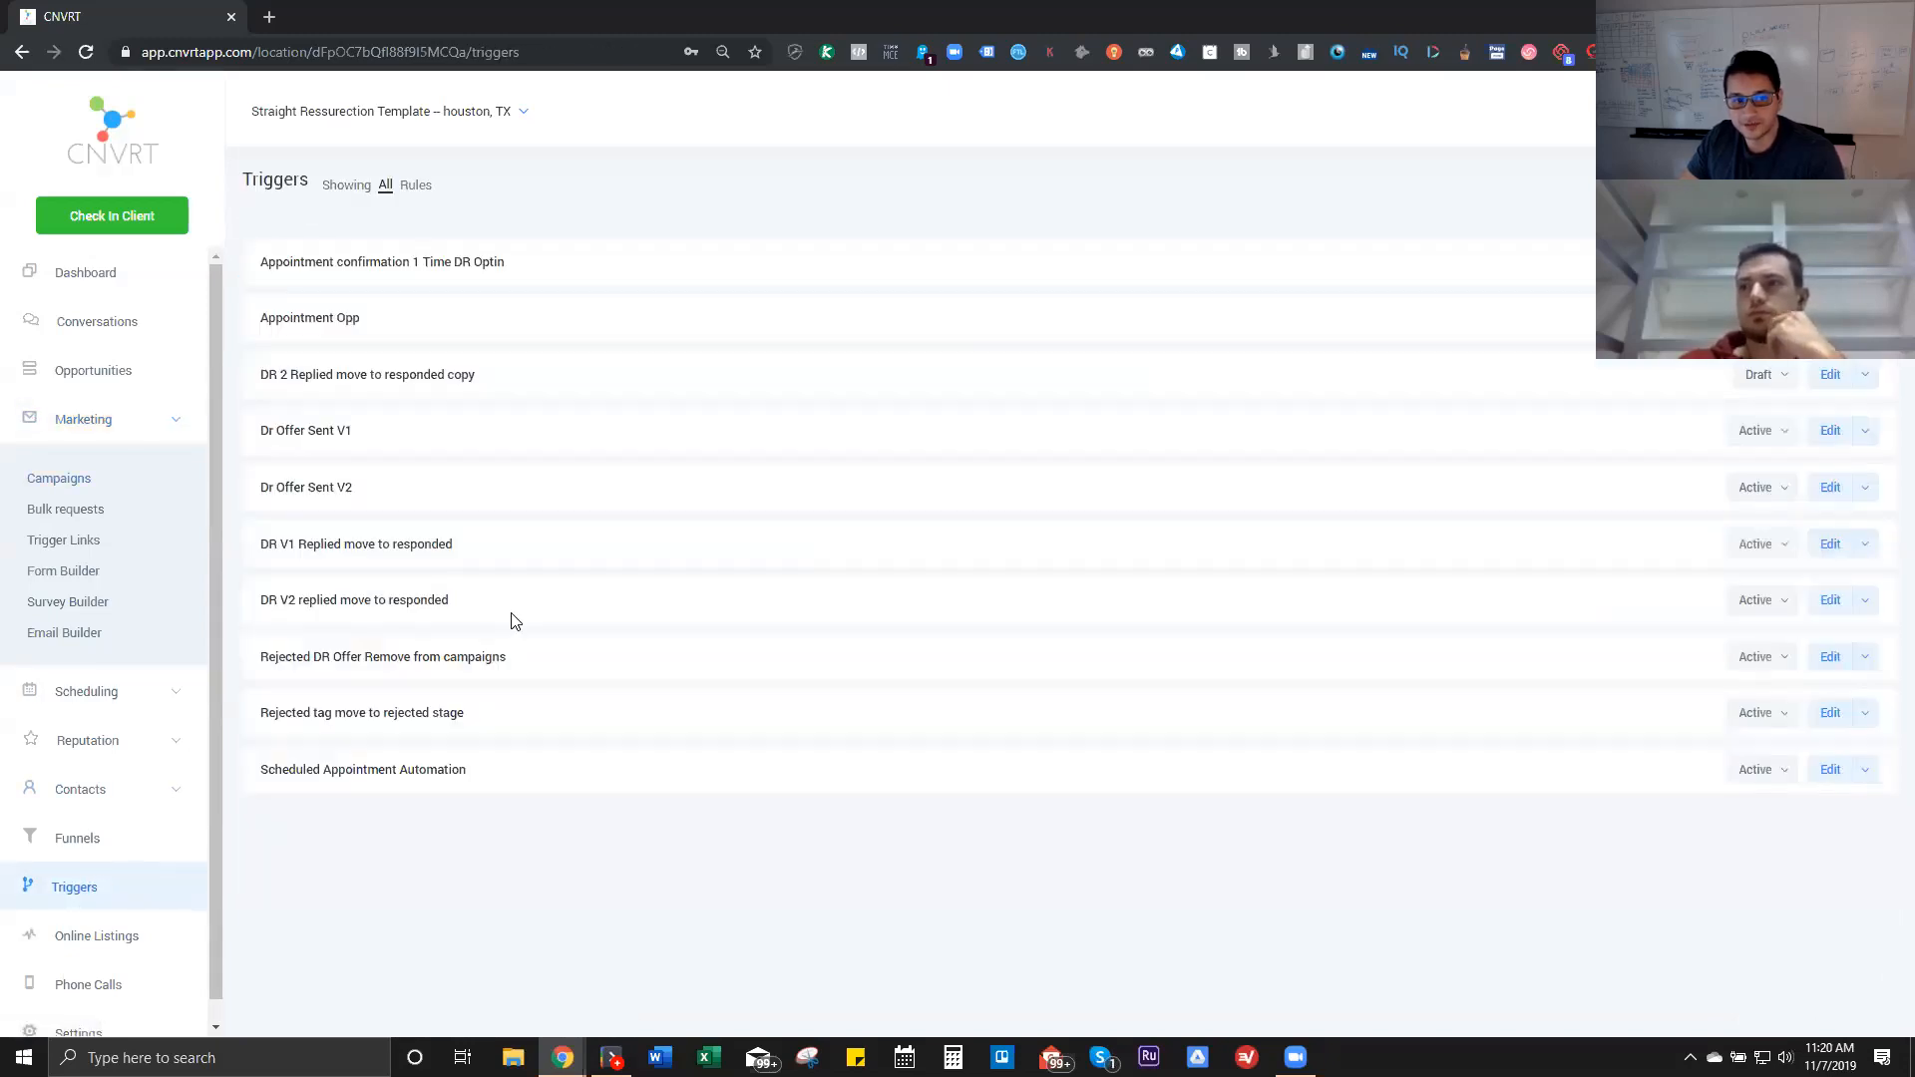
click(346, 264)
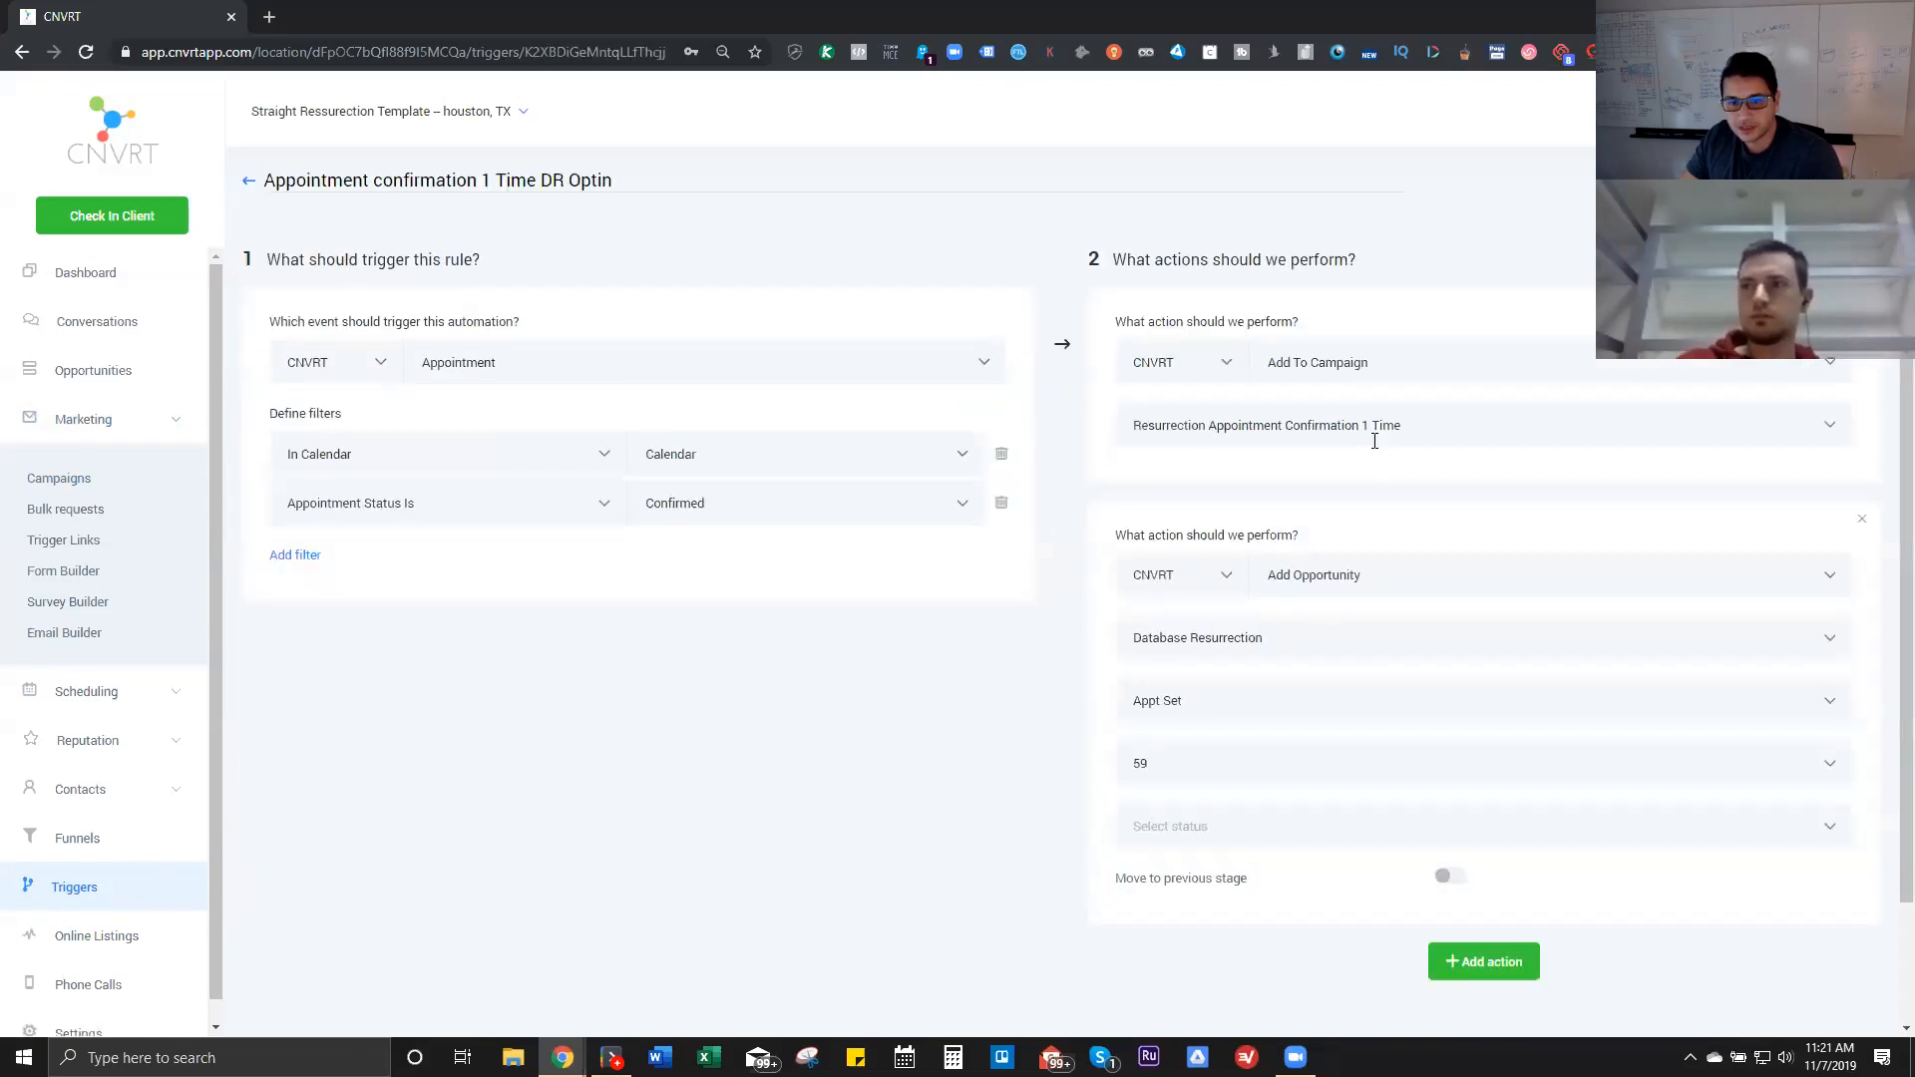
scroll(1362, 469, down, 2)
scroll(1362, 470, up, 2)
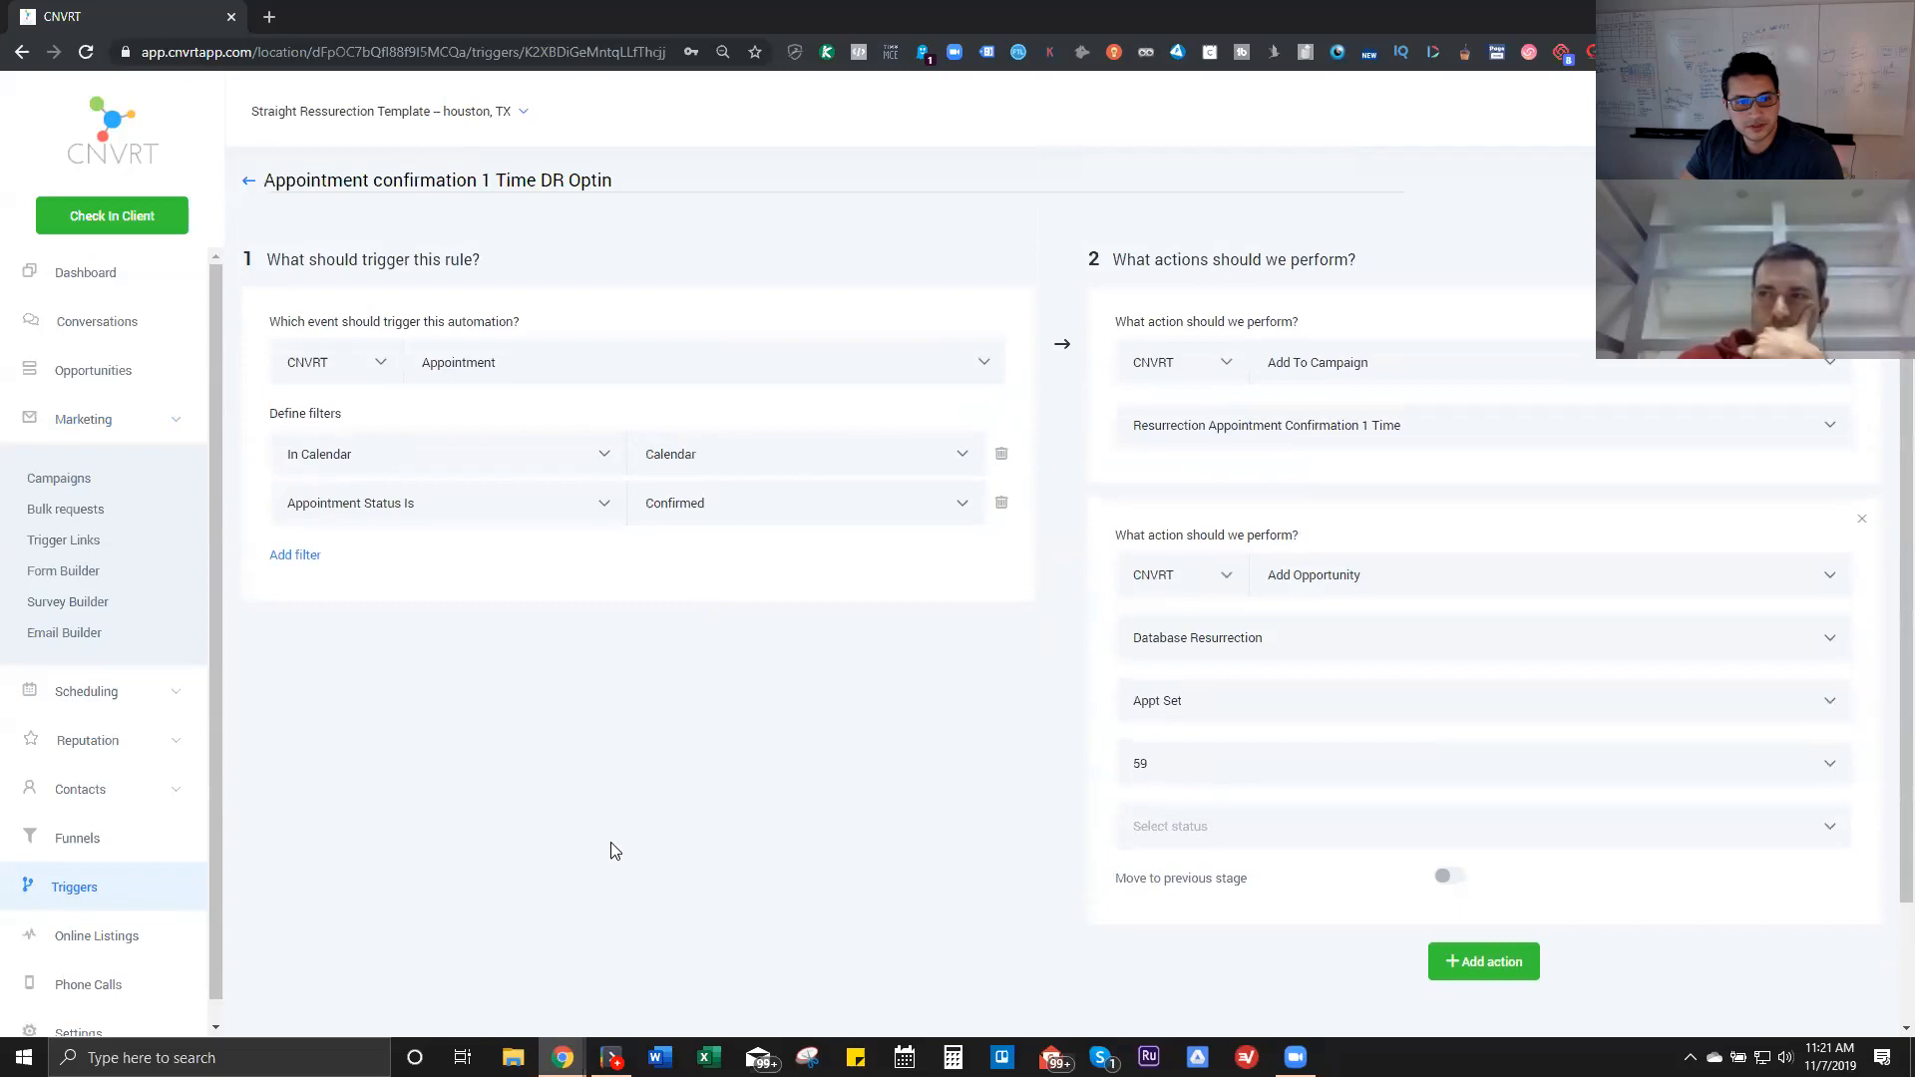
key(alt+Left)
click(321, 319)
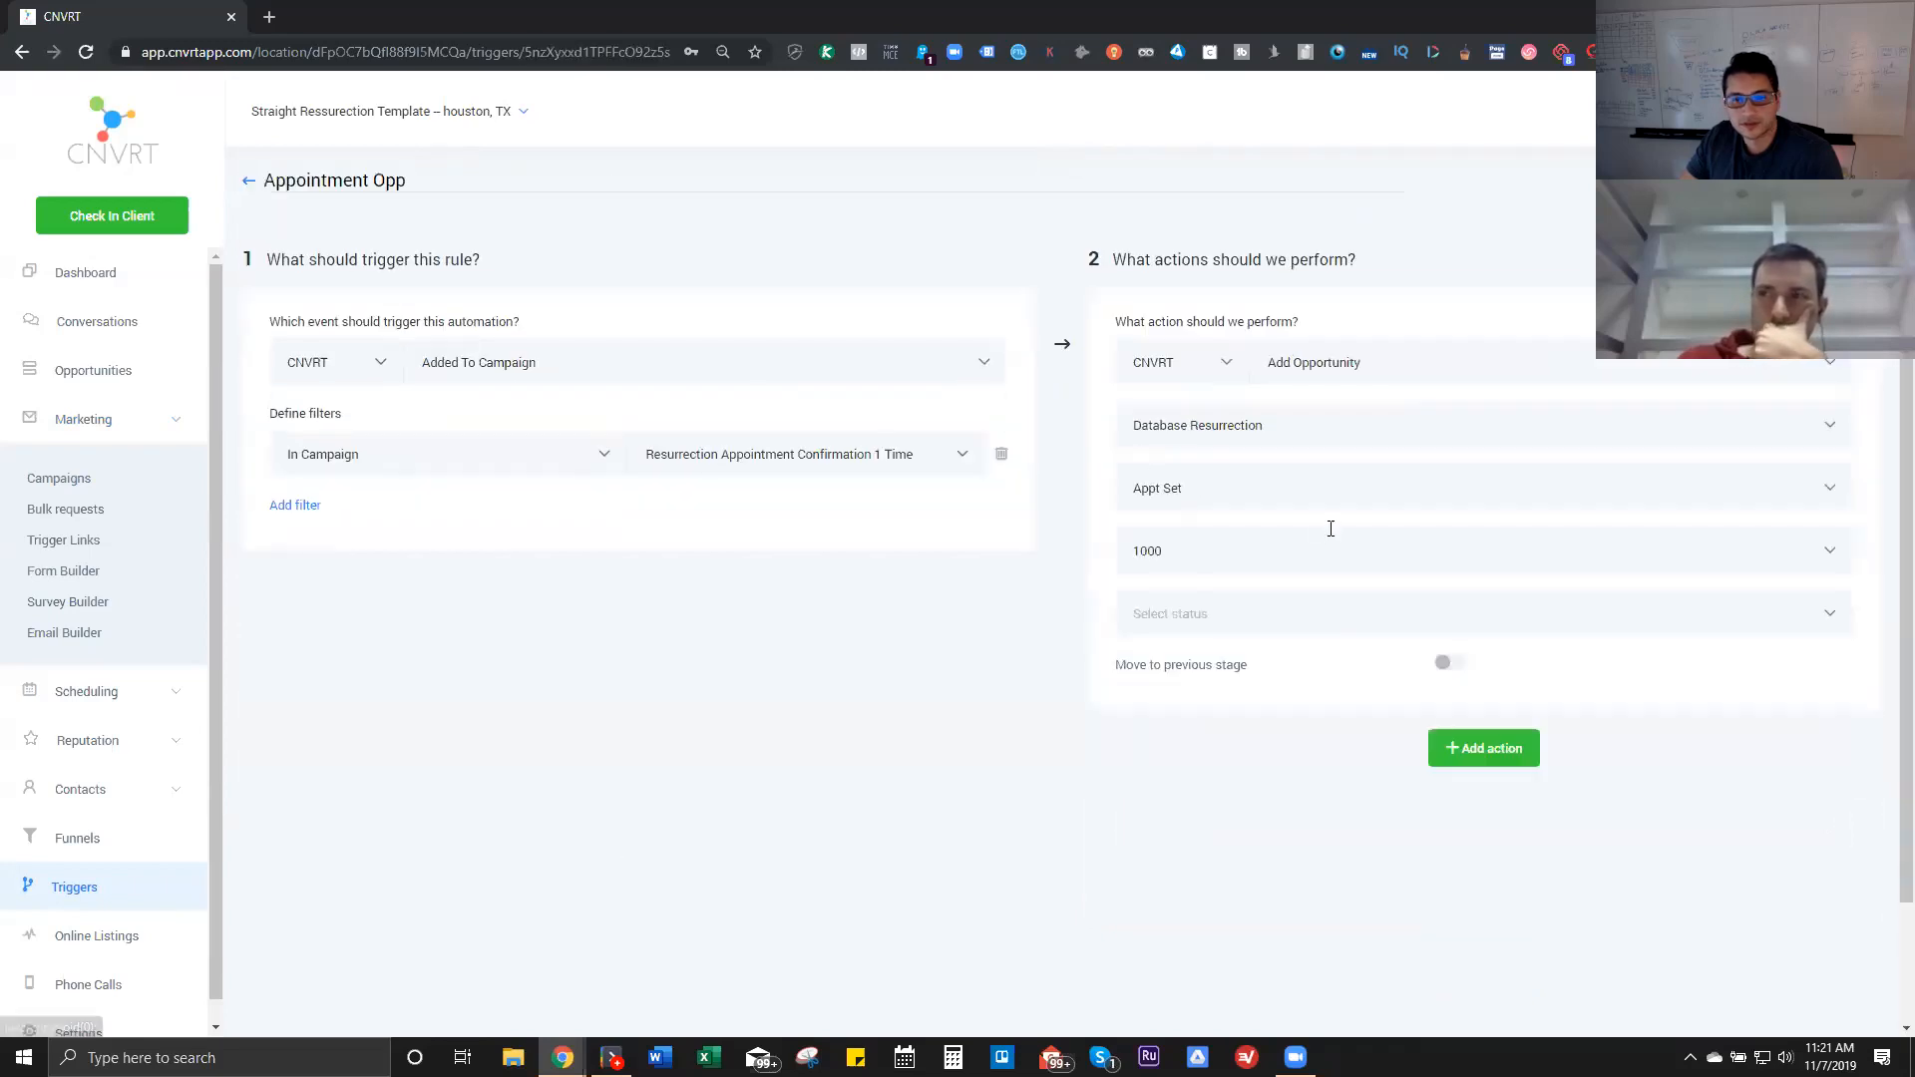
key(alt+Left)
click(374, 265)
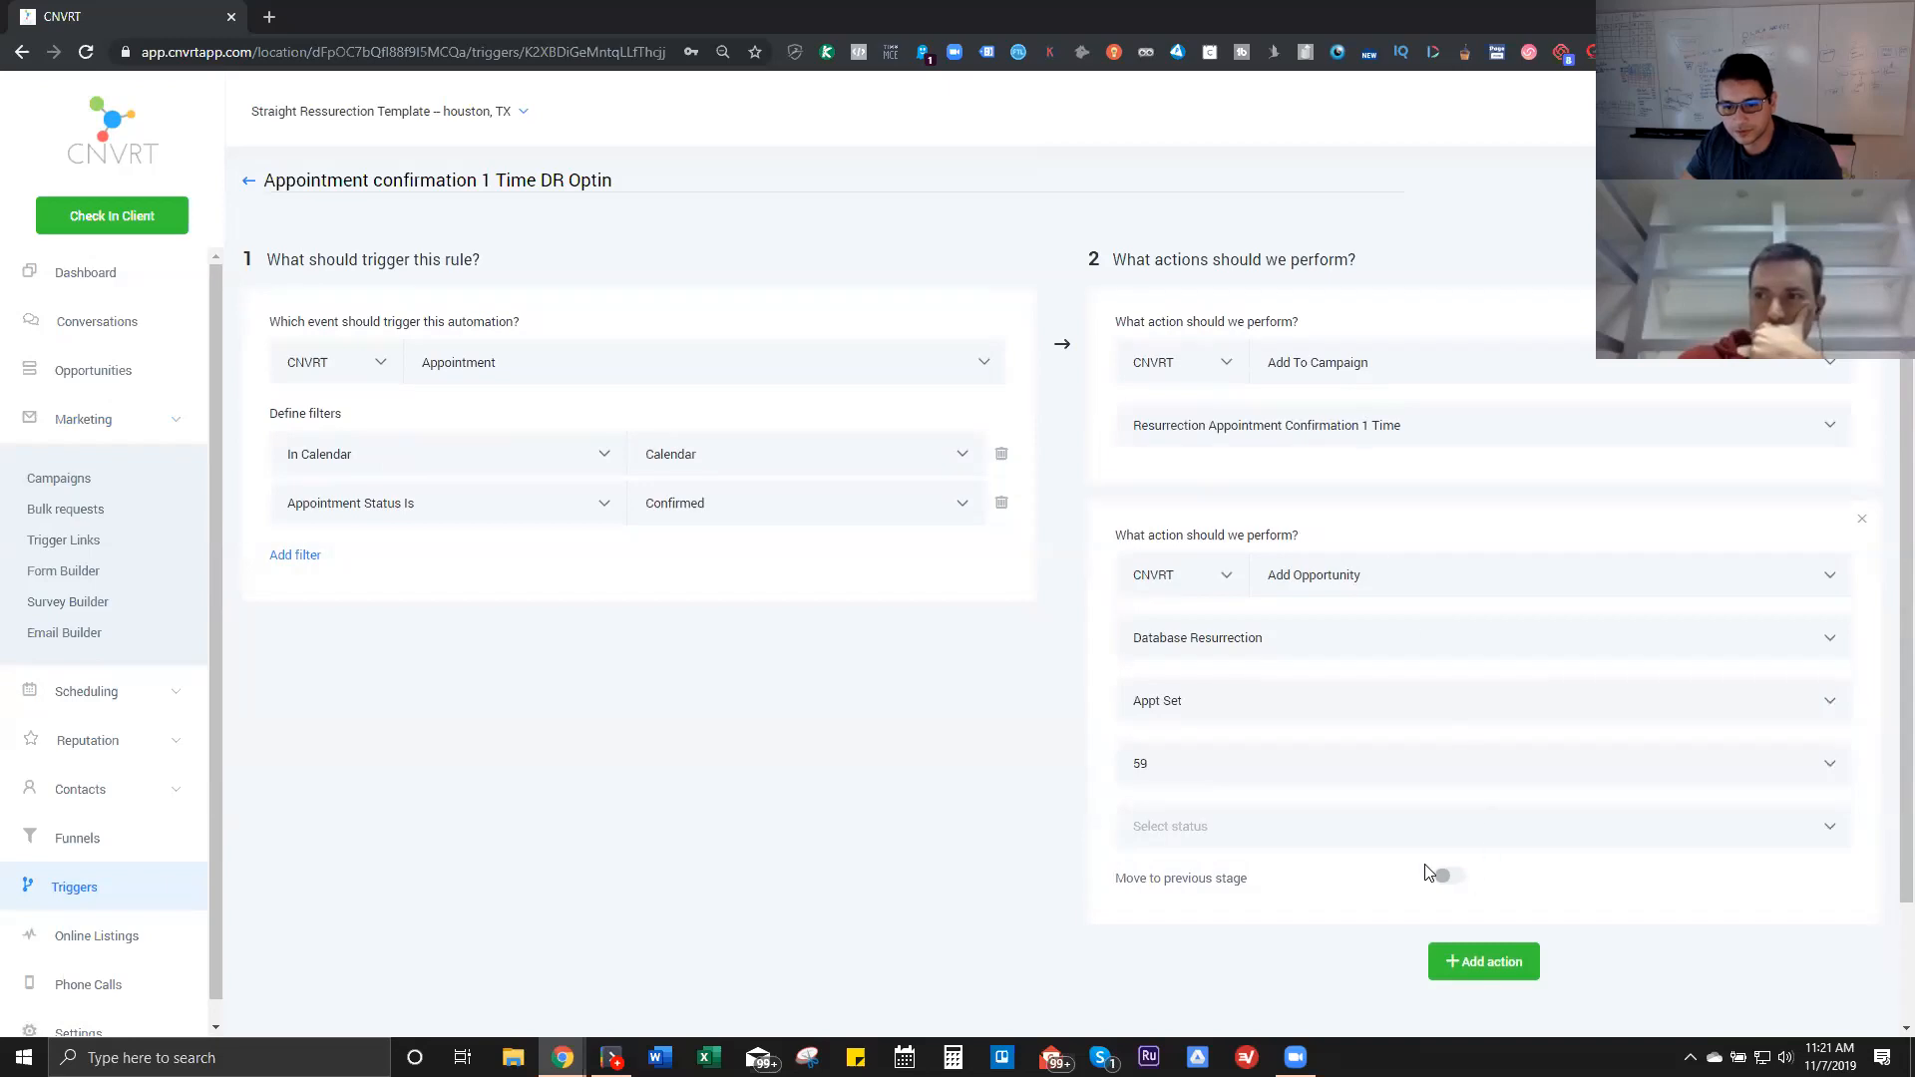
click(1467, 964)
scroll(1206, 479, down, 2)
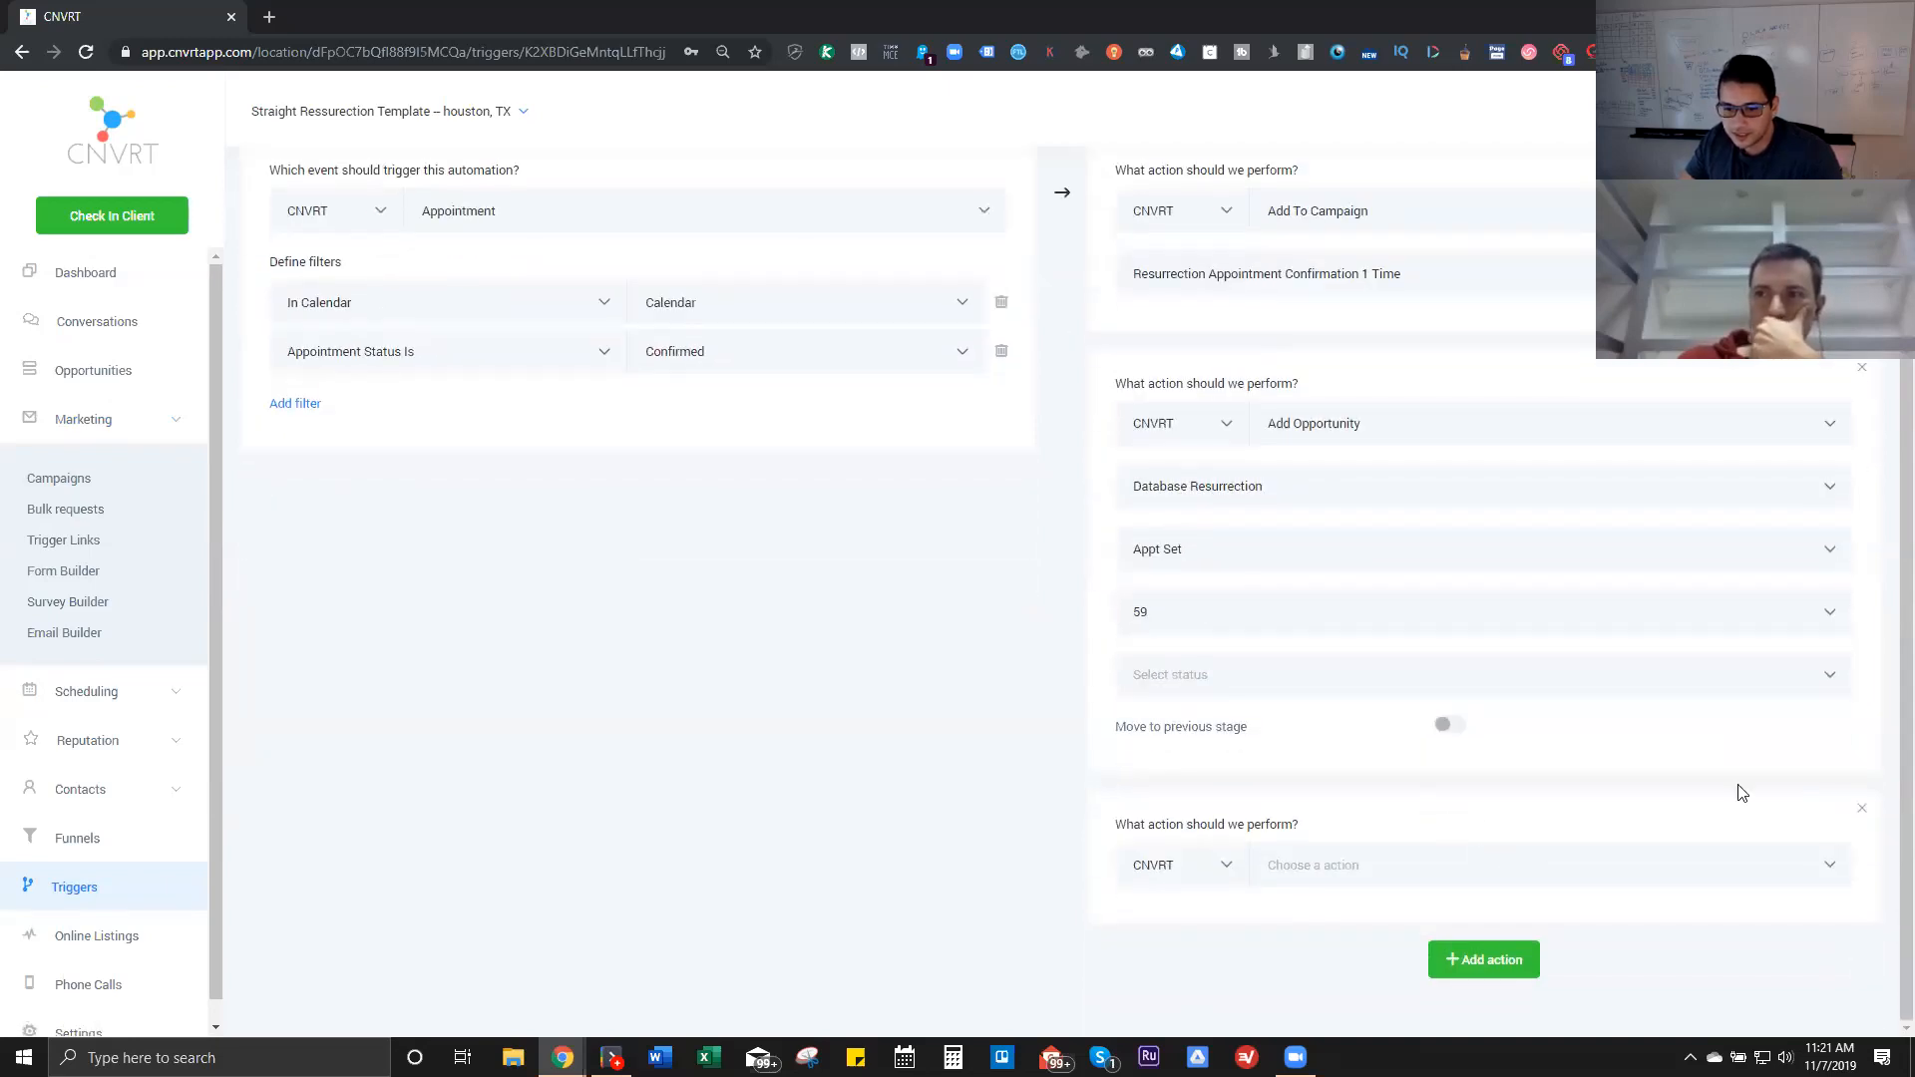
click(1827, 865)
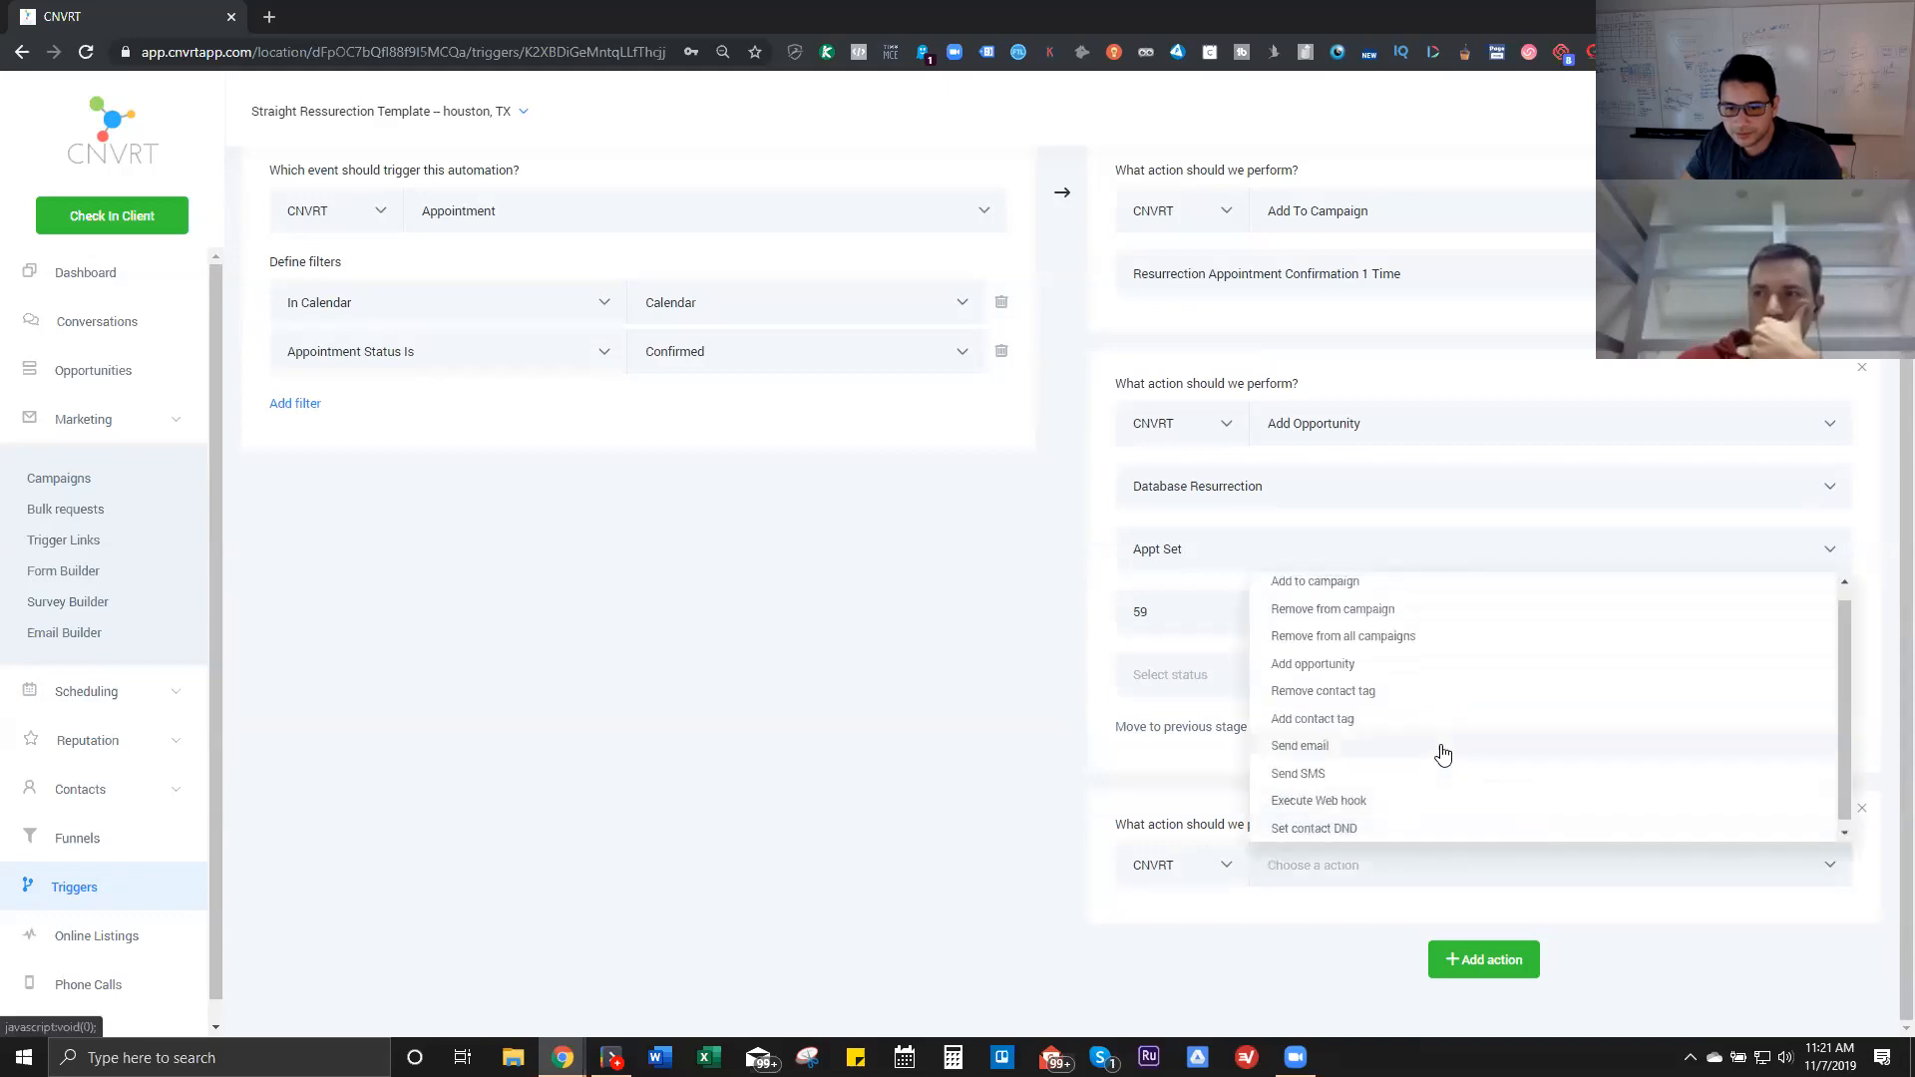
click(1377, 650)
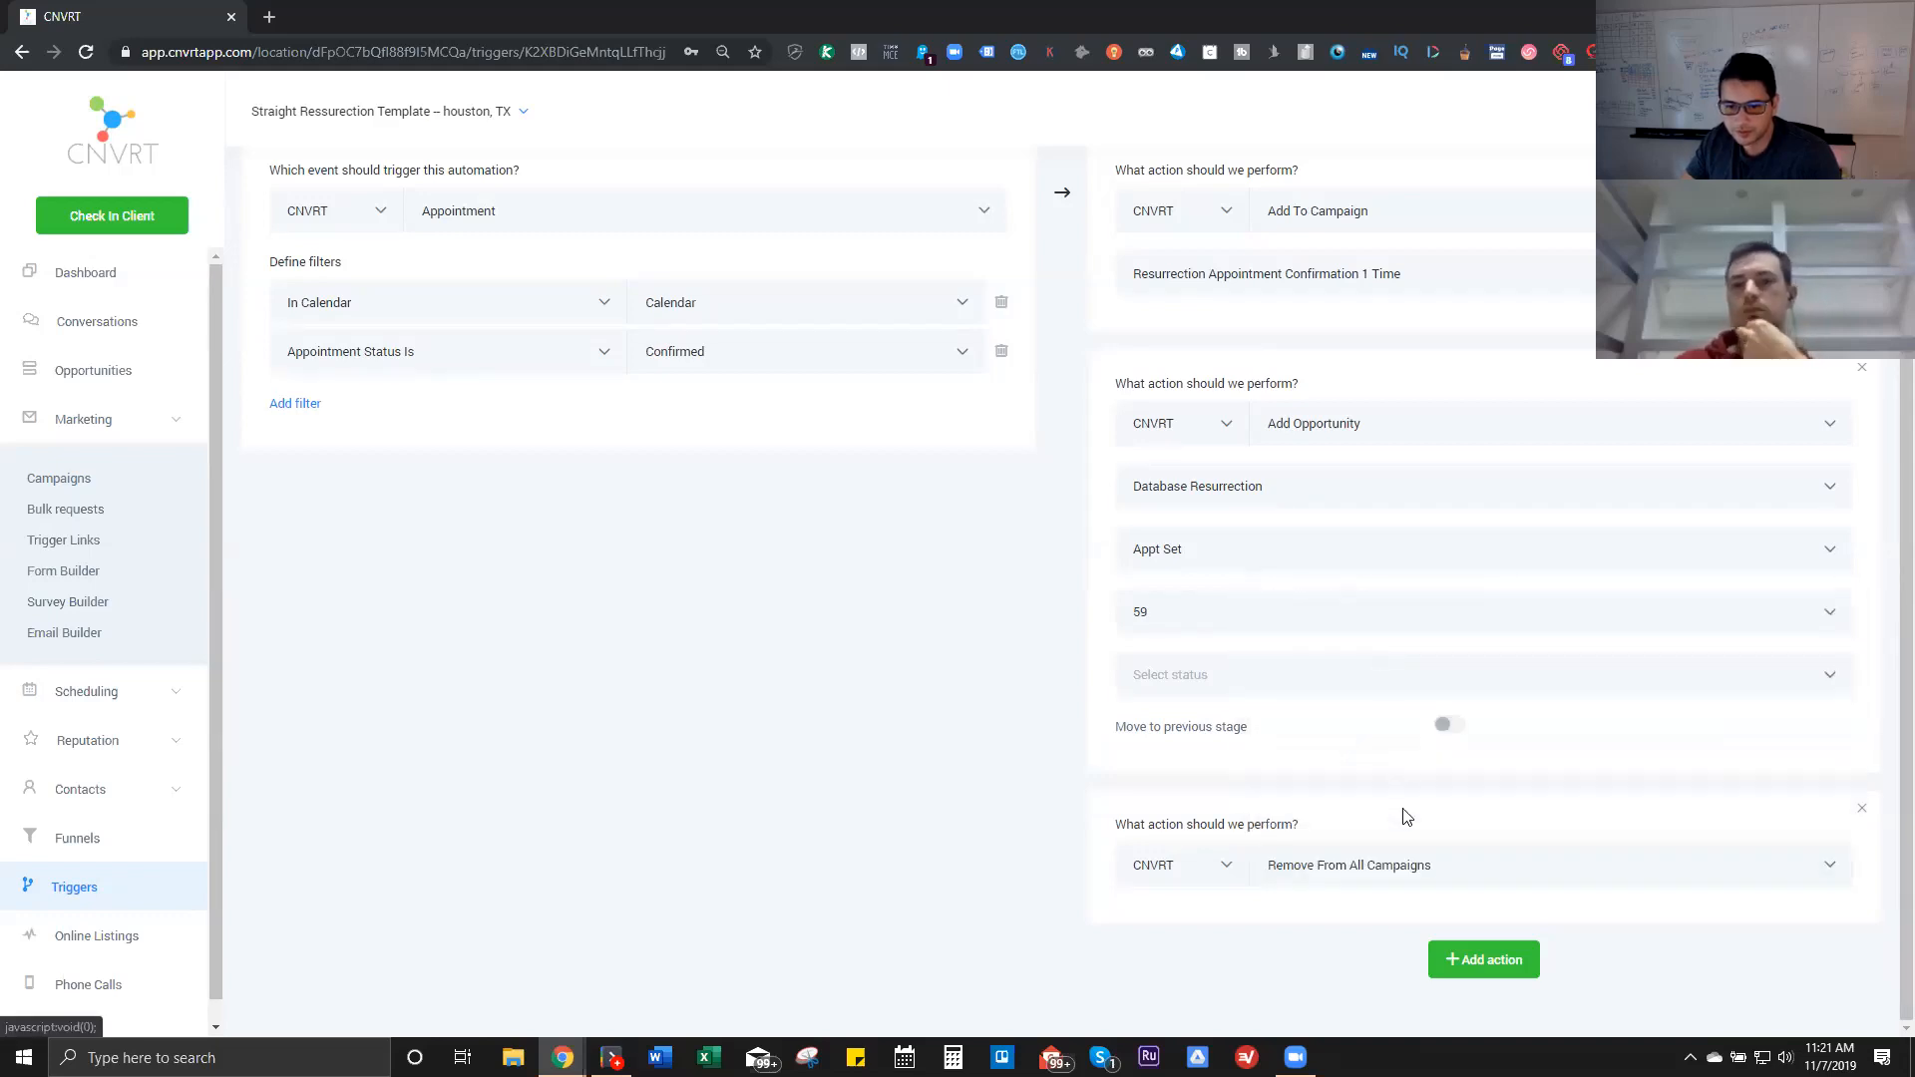
drag(1426, 816, 1363, 813)
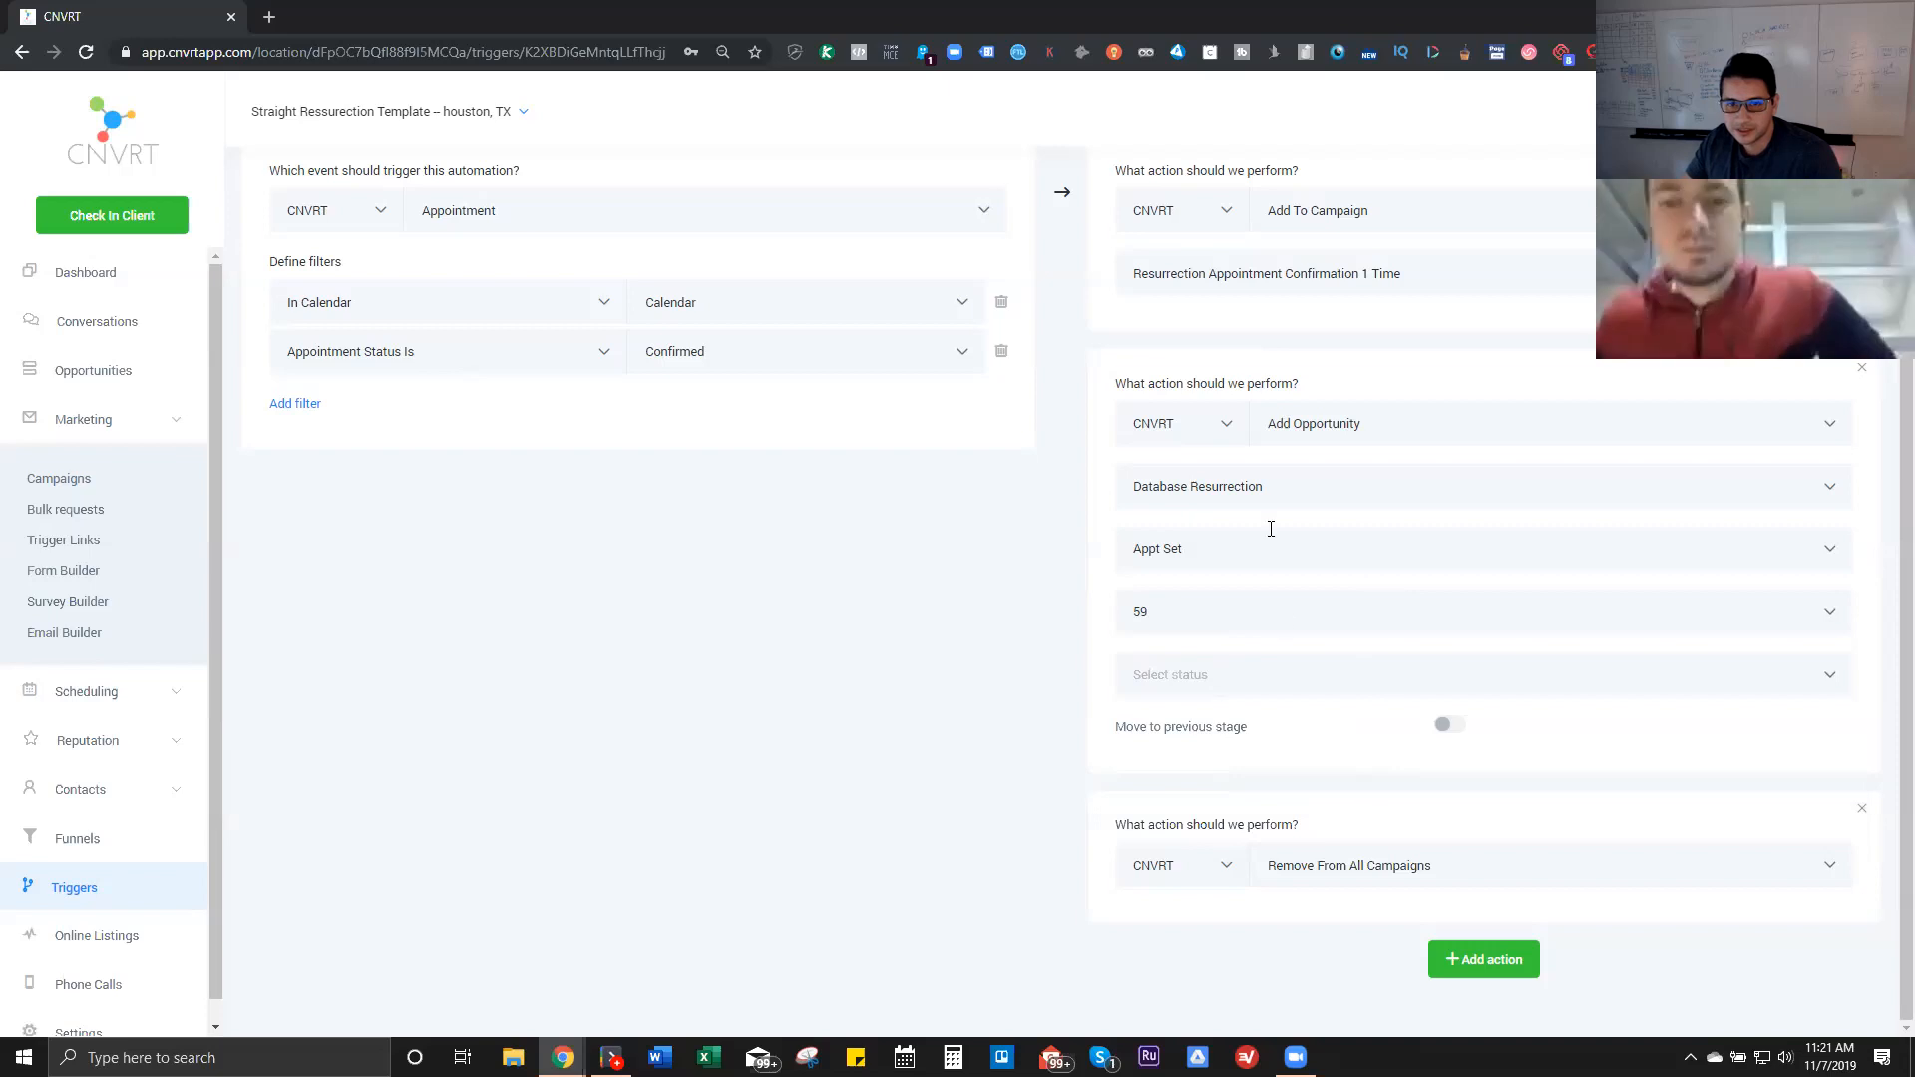
scroll(1342, 598, up, 2)
scroll(1392, 919, down, 1)
scroll(1392, 920, down, 1)
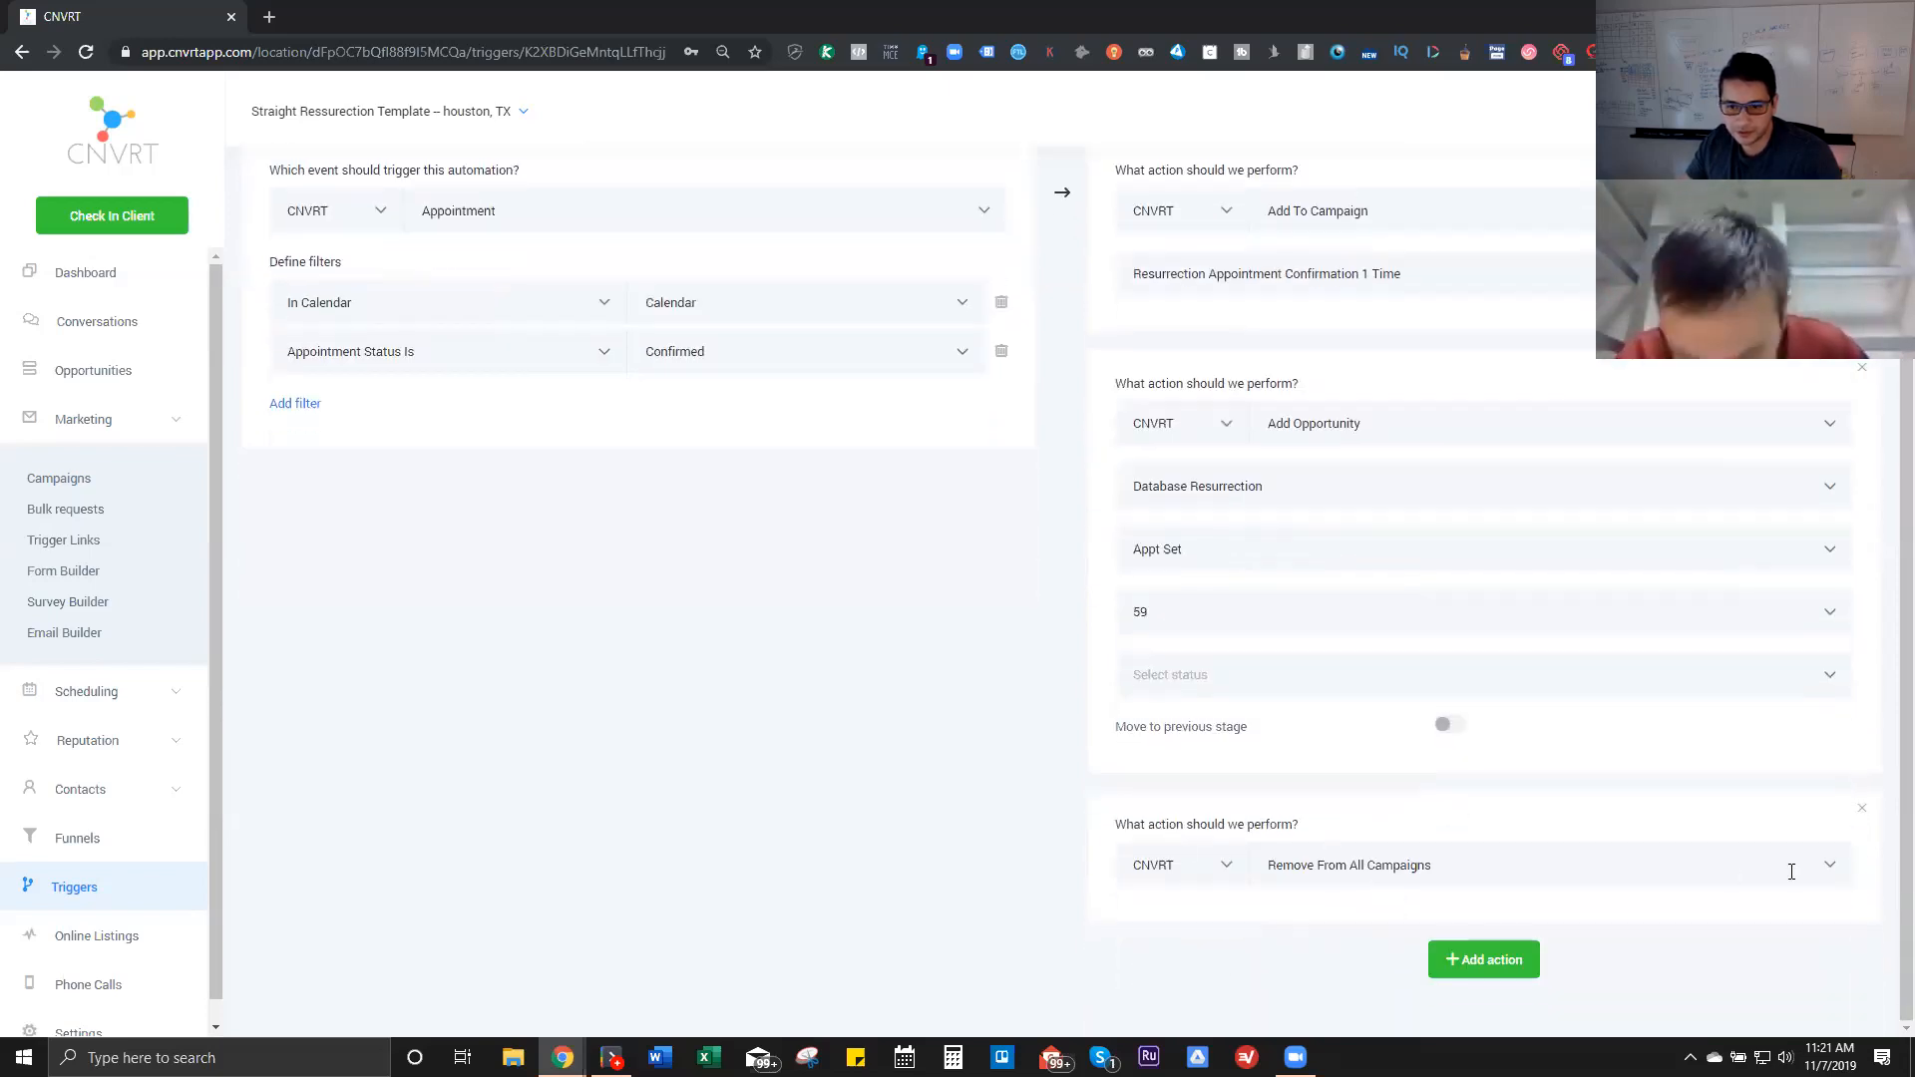
click(1863, 818)
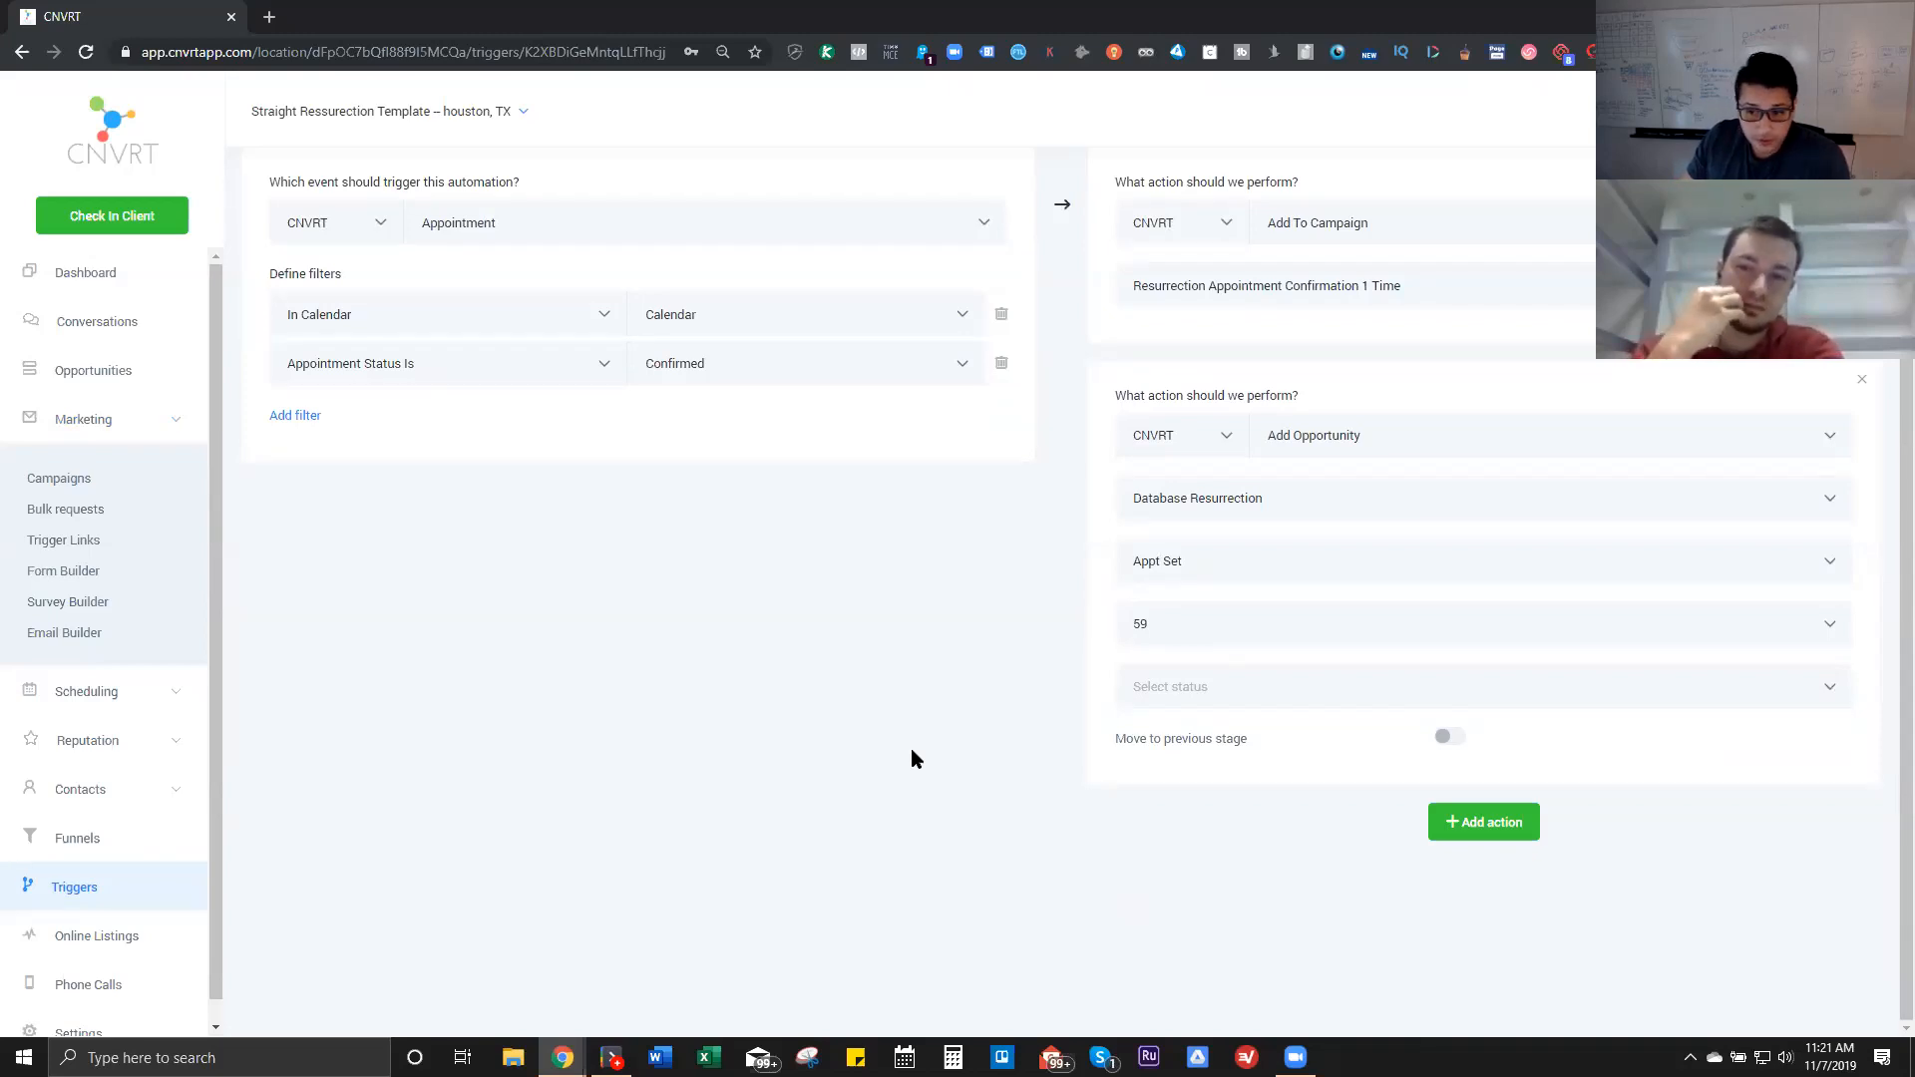
Step: Change the first action of the Appointment confirmation 1 Time DR Optin trigger to Remove From All Campaigns
scroll(1505, 846, up, 2)
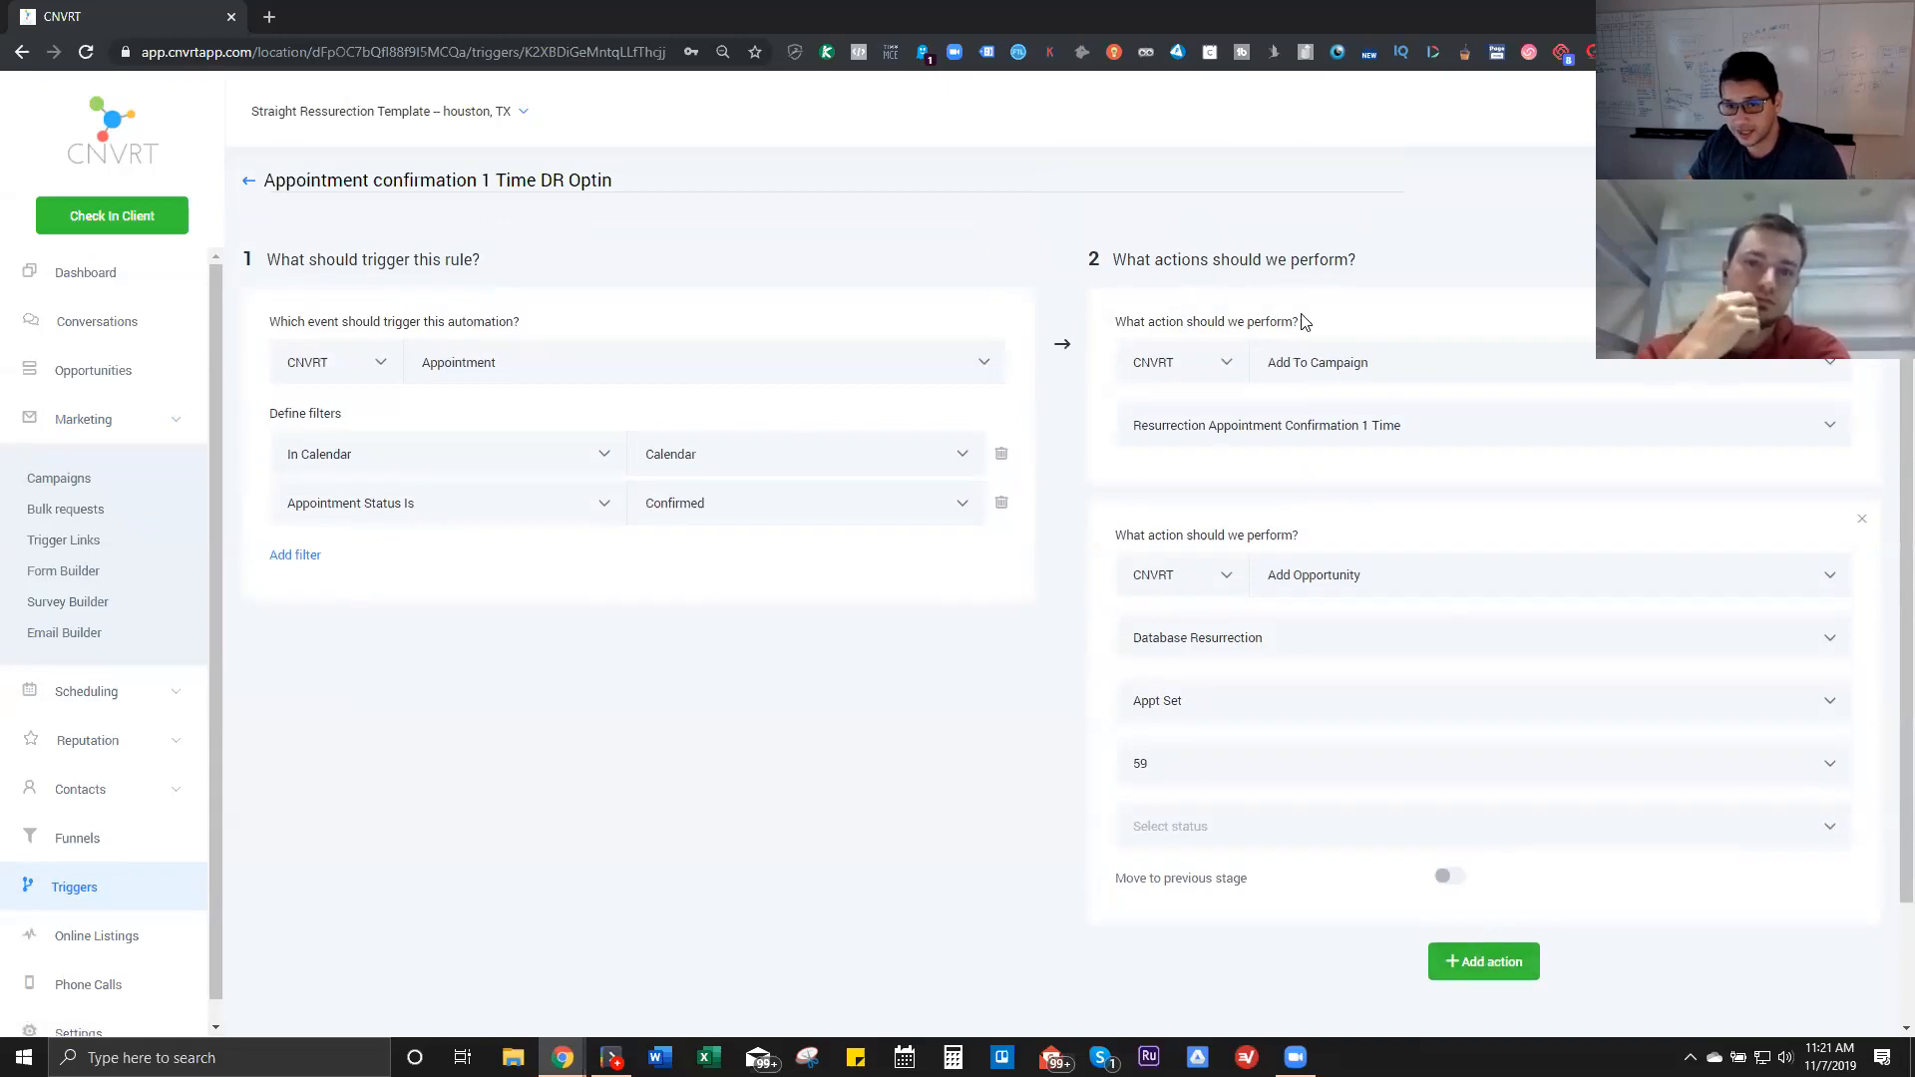
click(1427, 357)
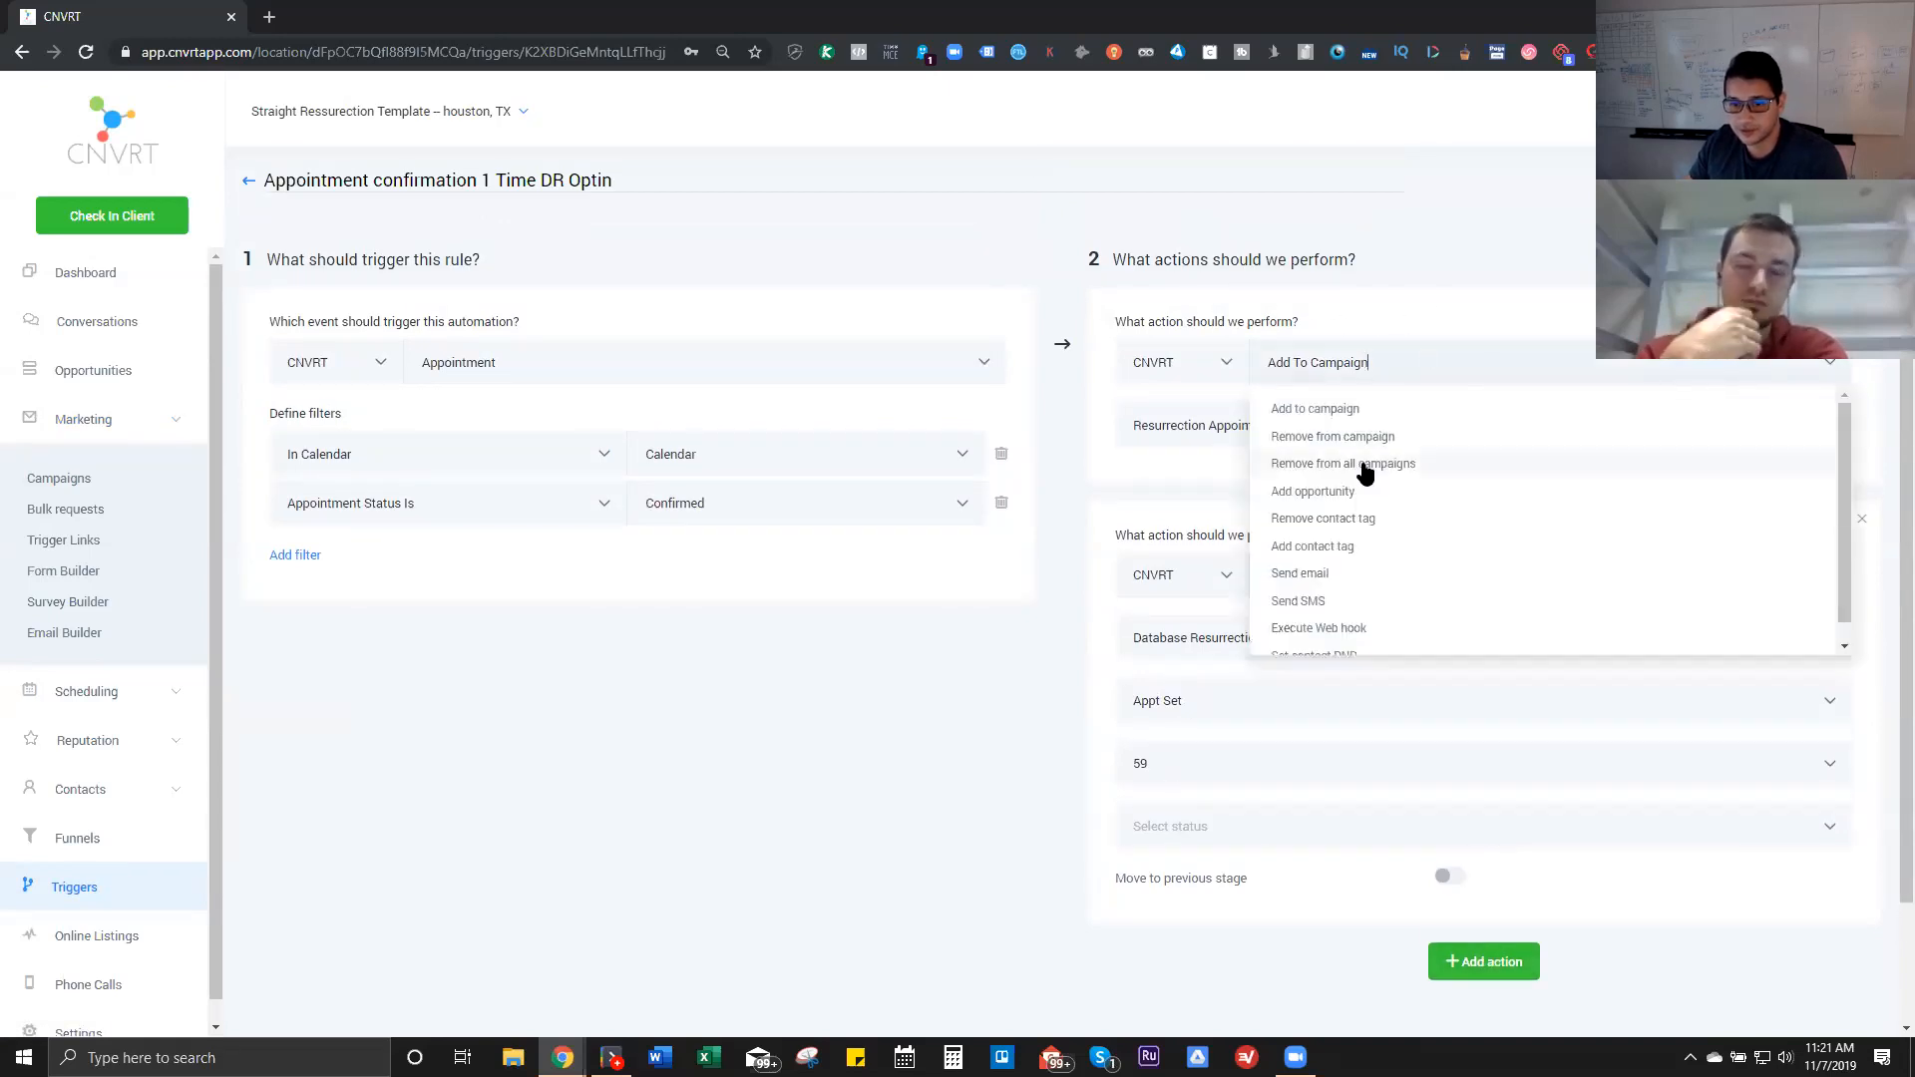
click(1401, 261)
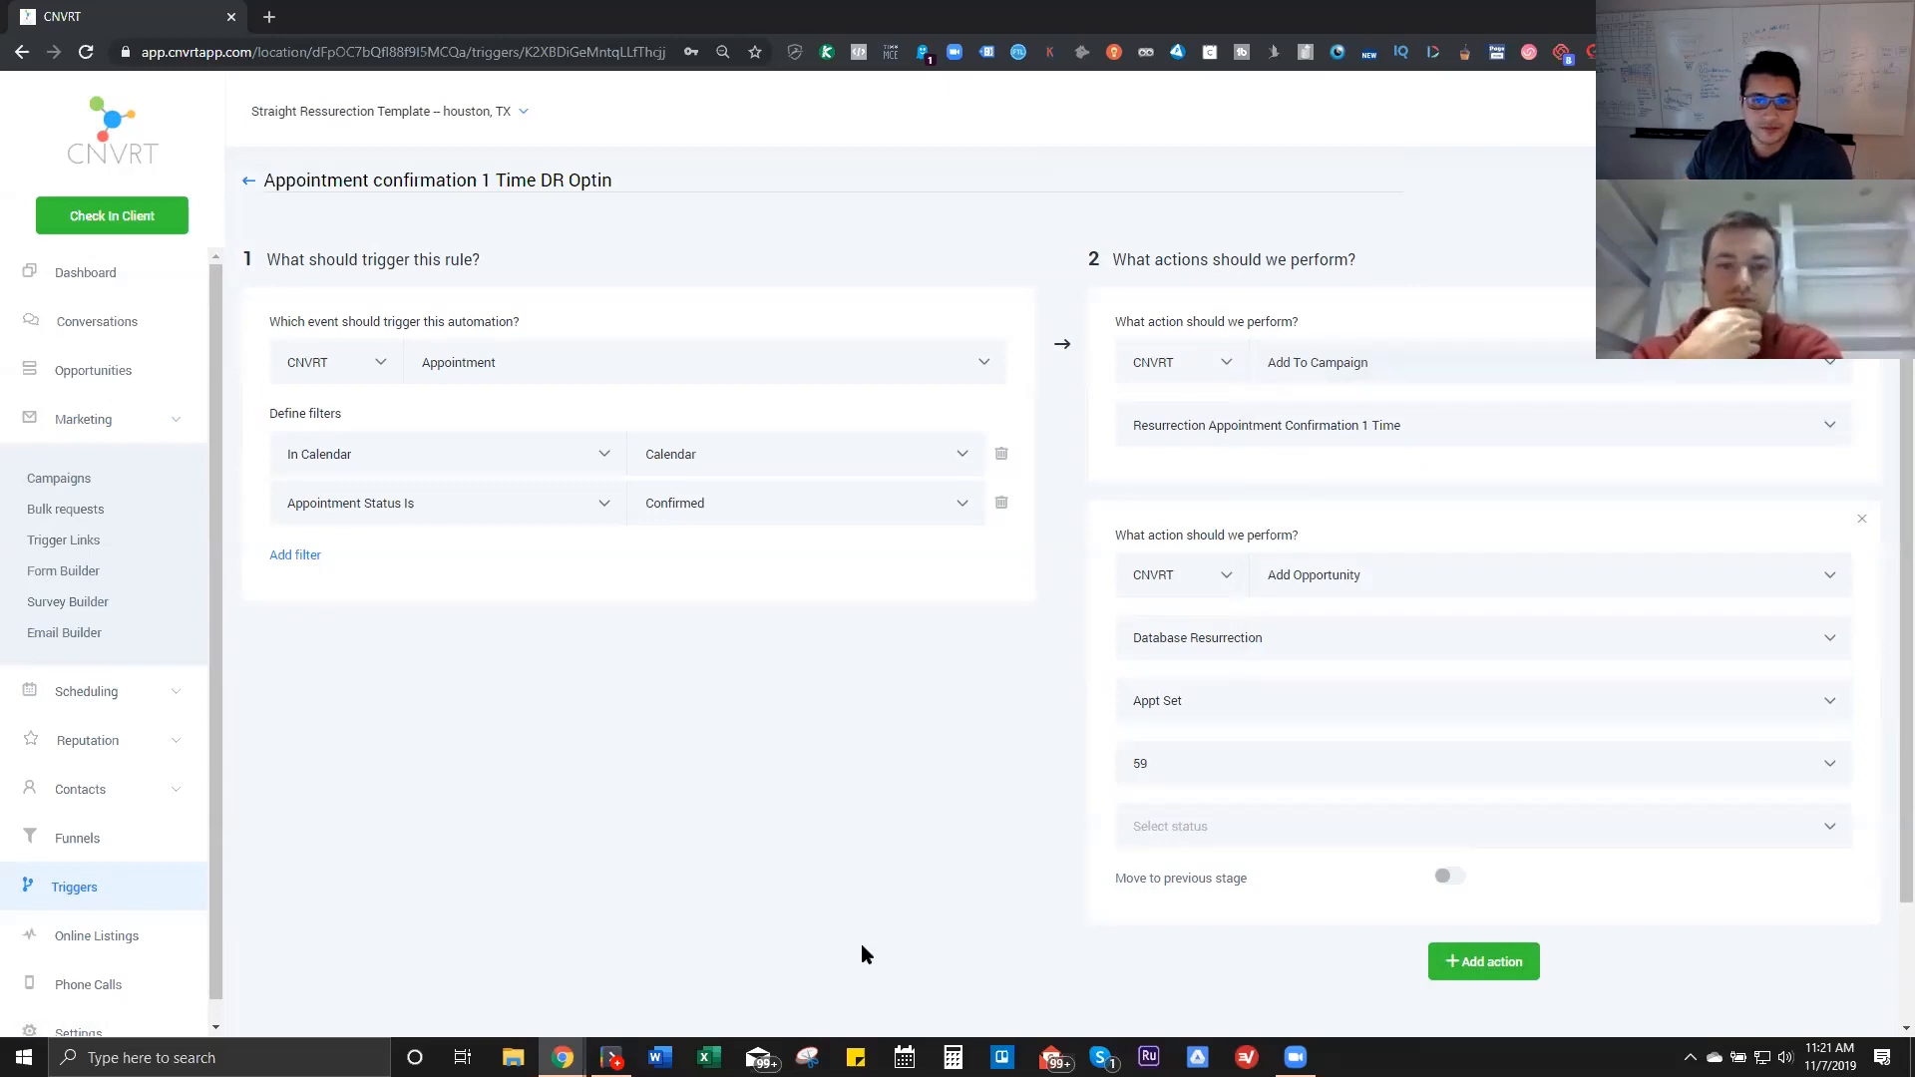
click(1383, 368)
click(1369, 461)
Step: Add a third action, Add To Campaign, to the trigger and select Resurrection Appointment Confirmation 1 Time as its campaign
click(1474, 899)
scroll(1410, 913, down, 2)
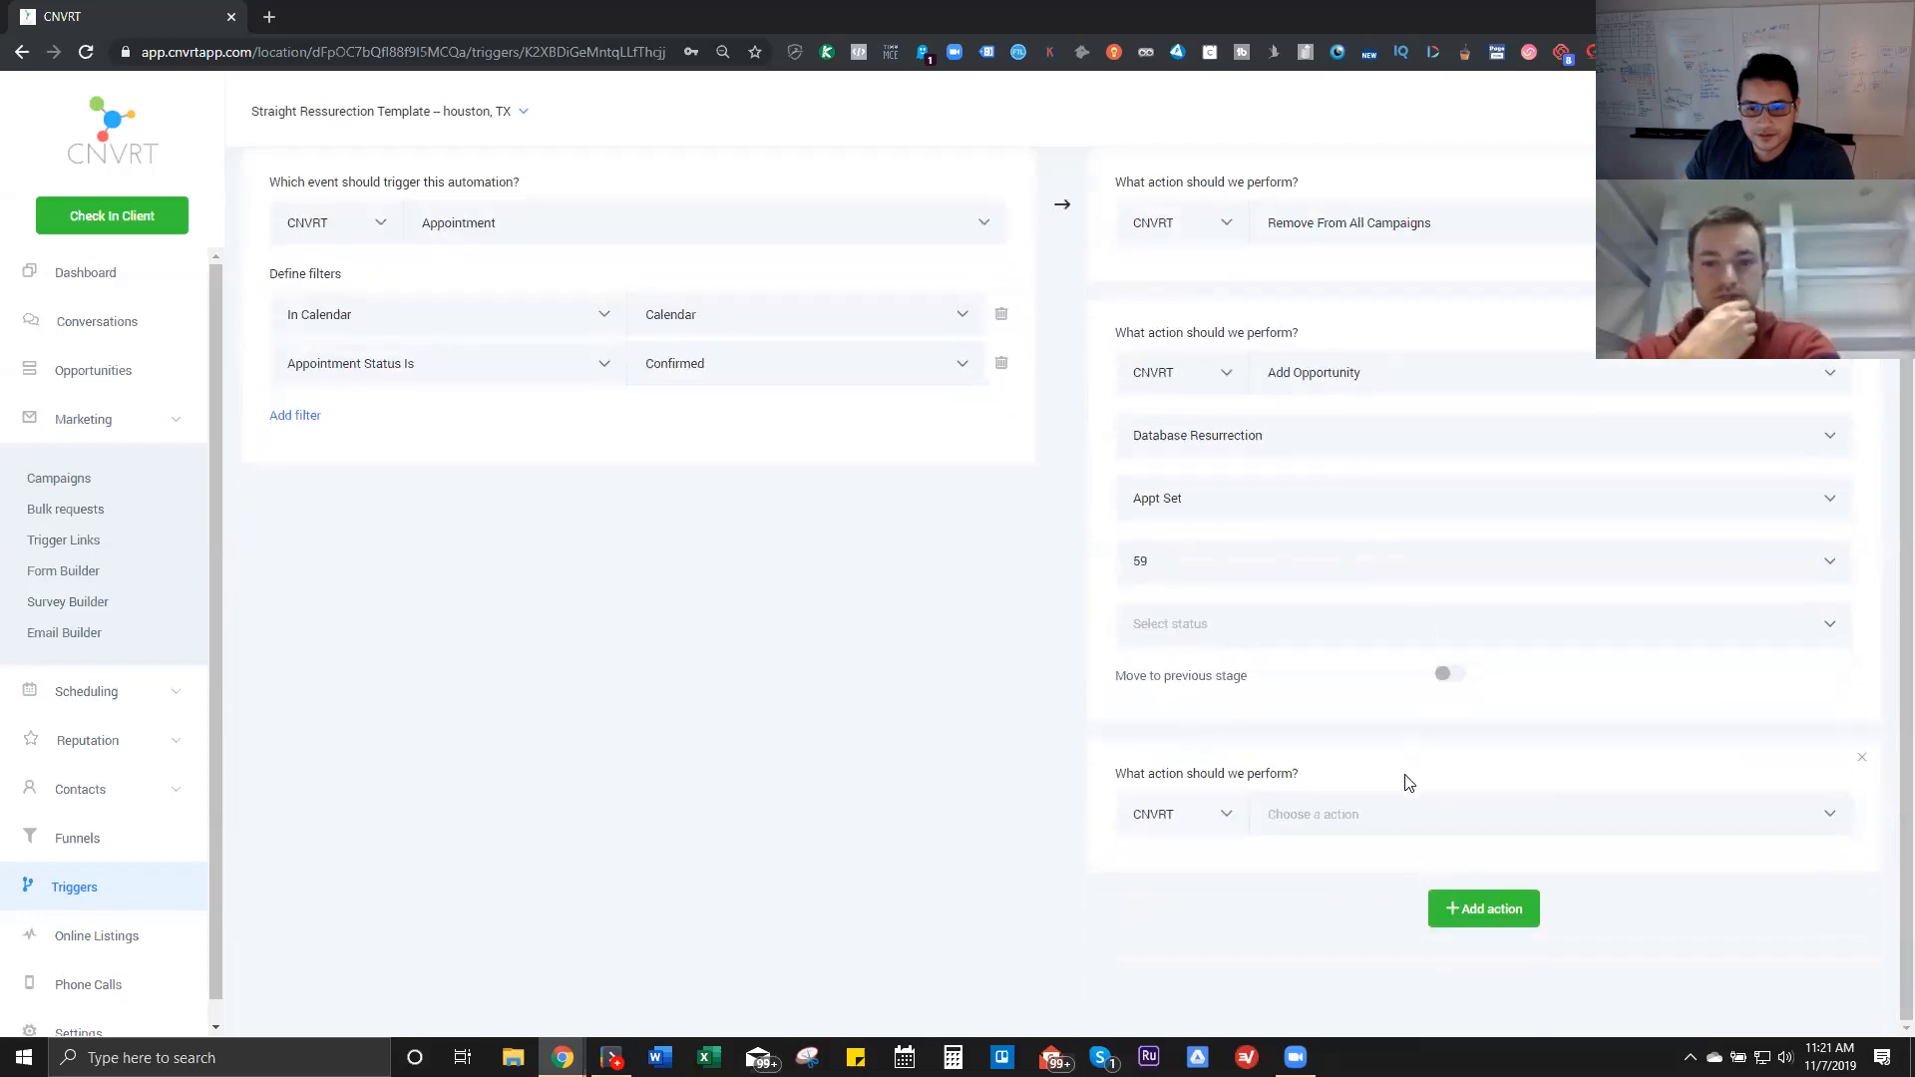
click(1382, 814)
click(1349, 545)
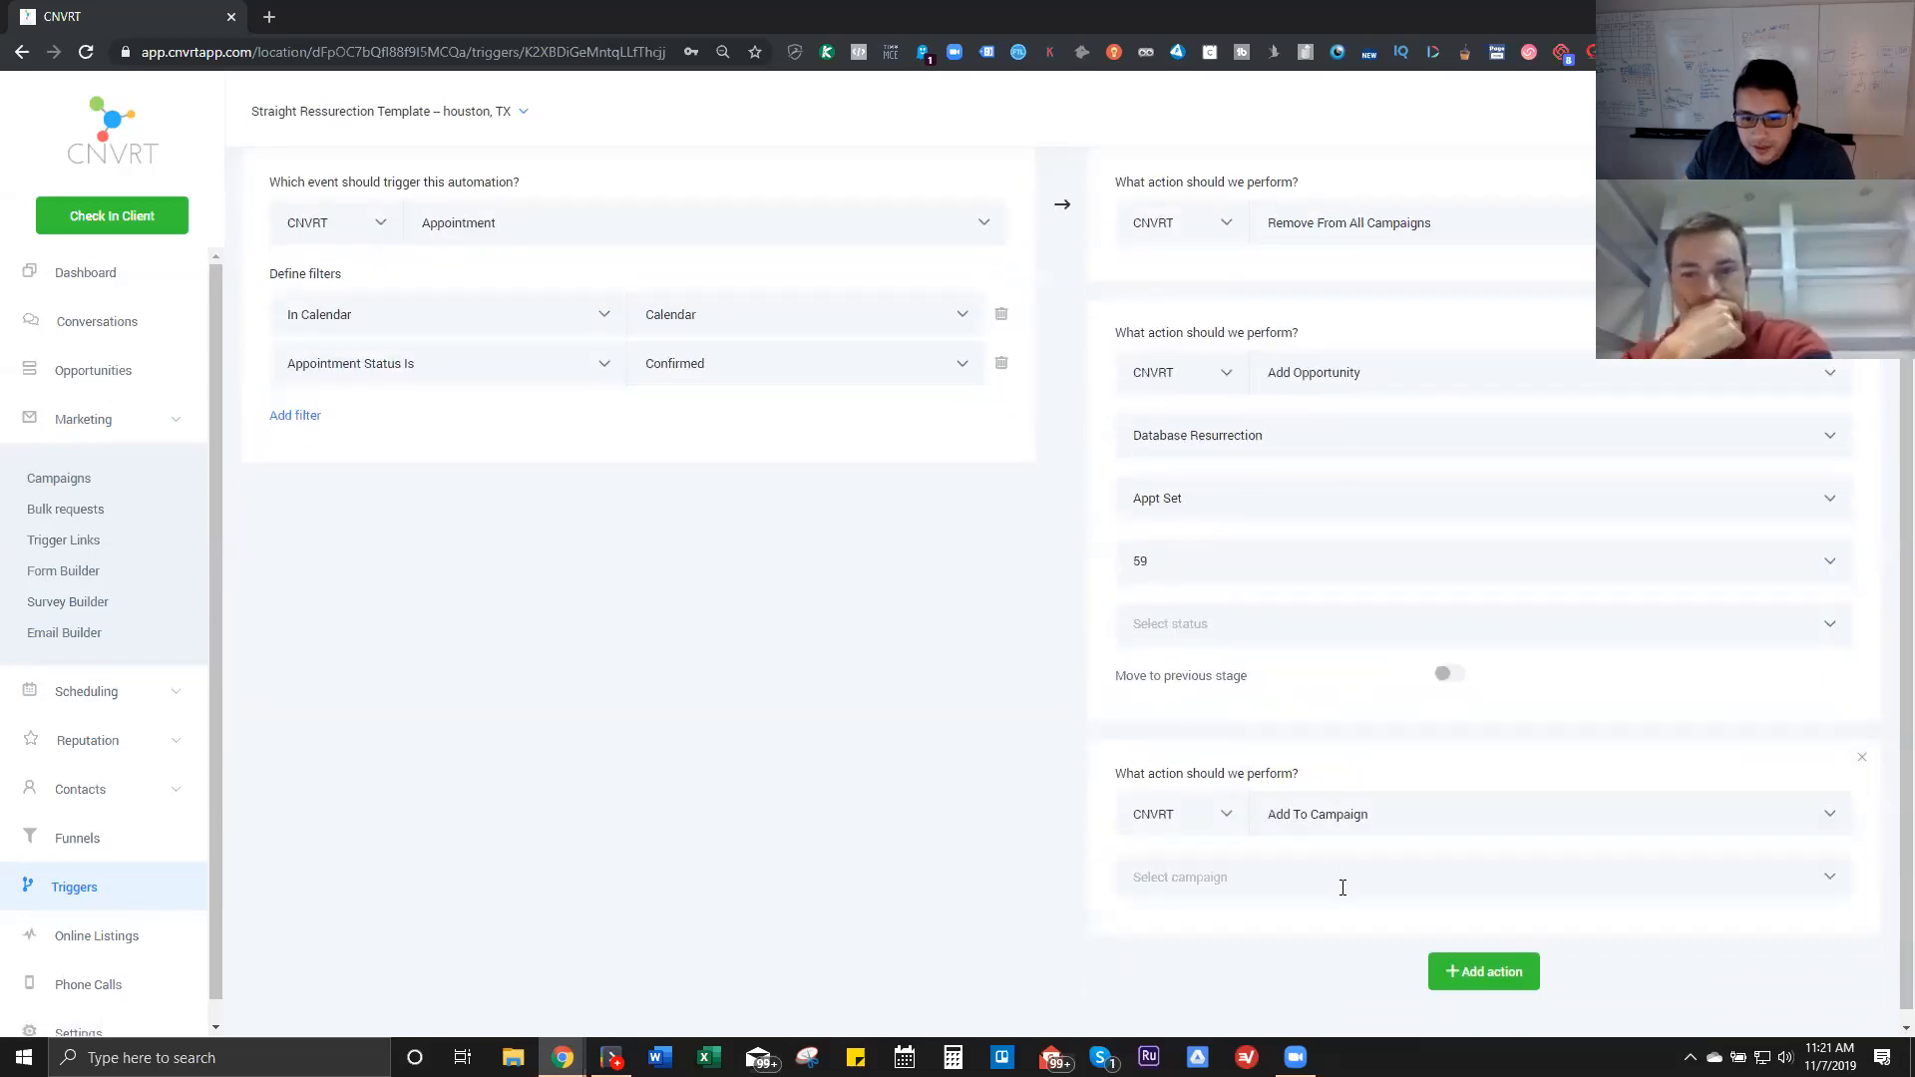
click(1343, 886)
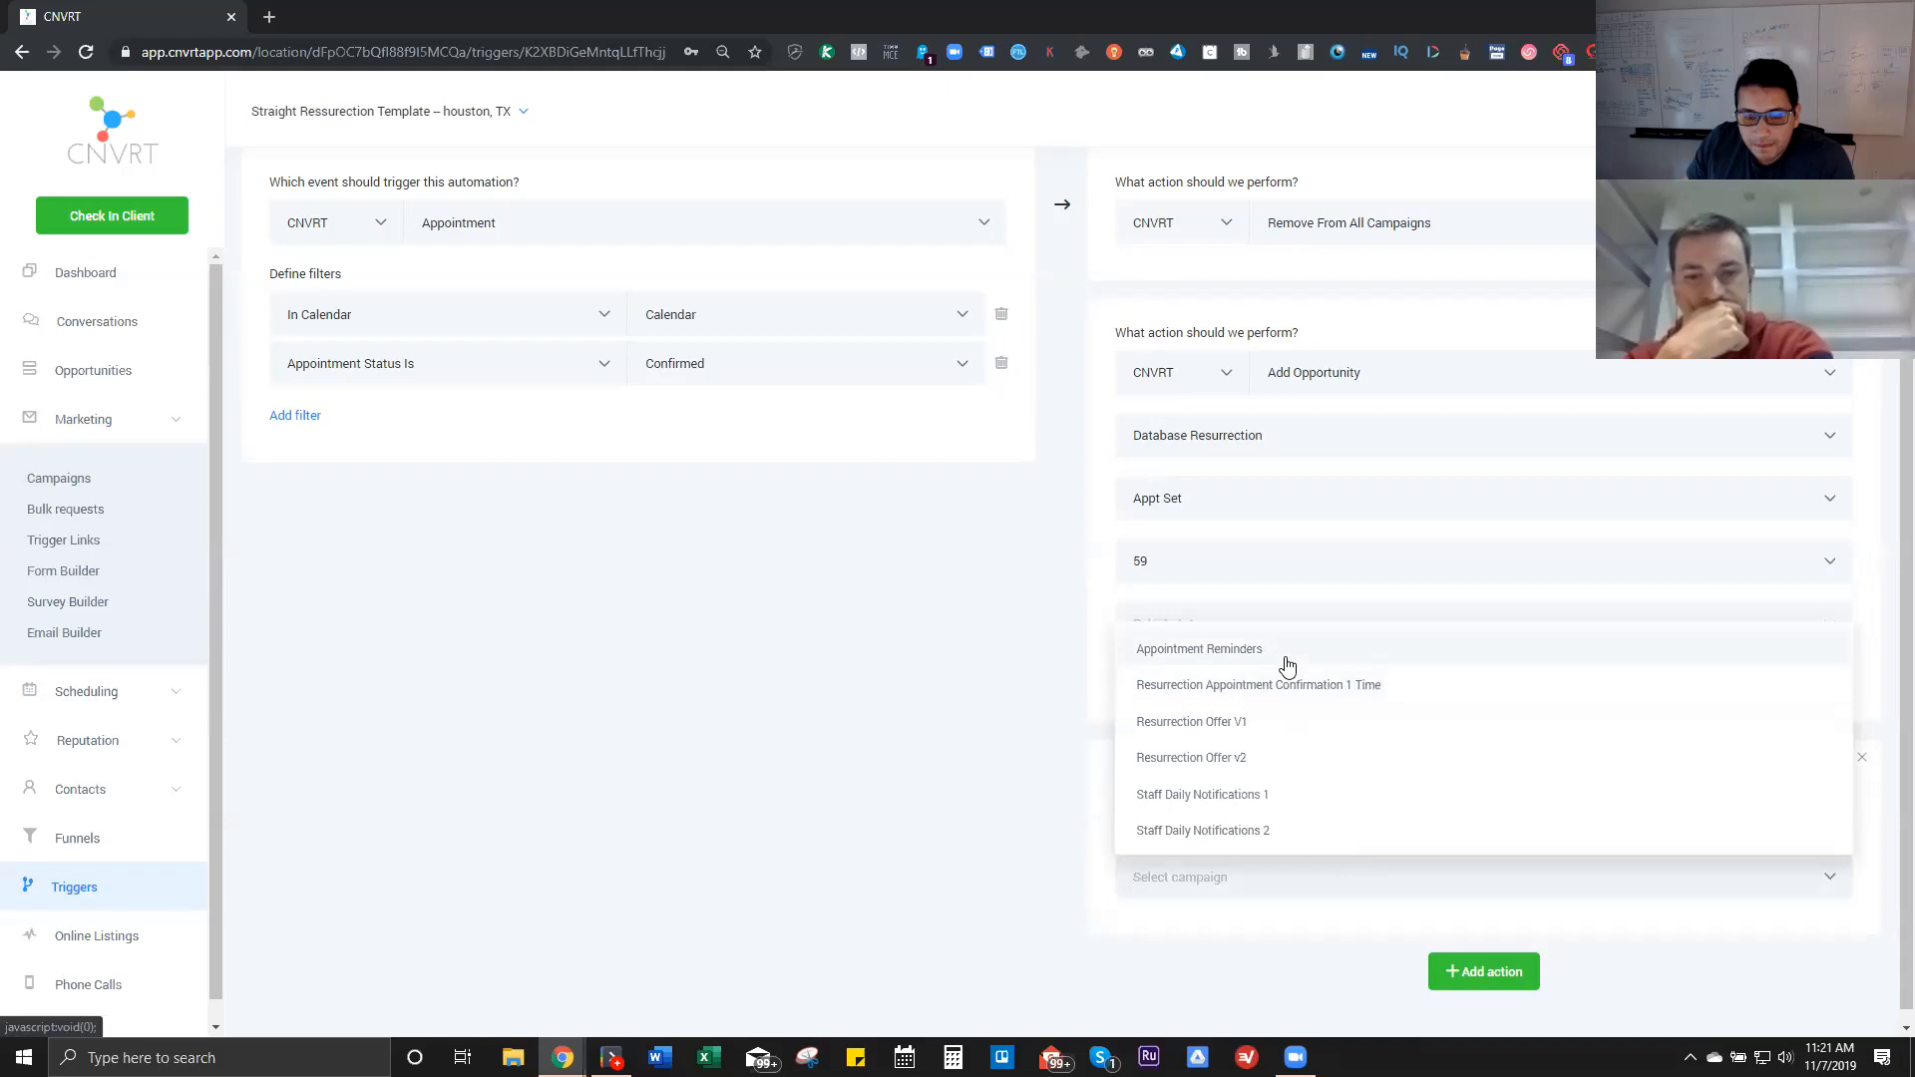
click(1287, 667)
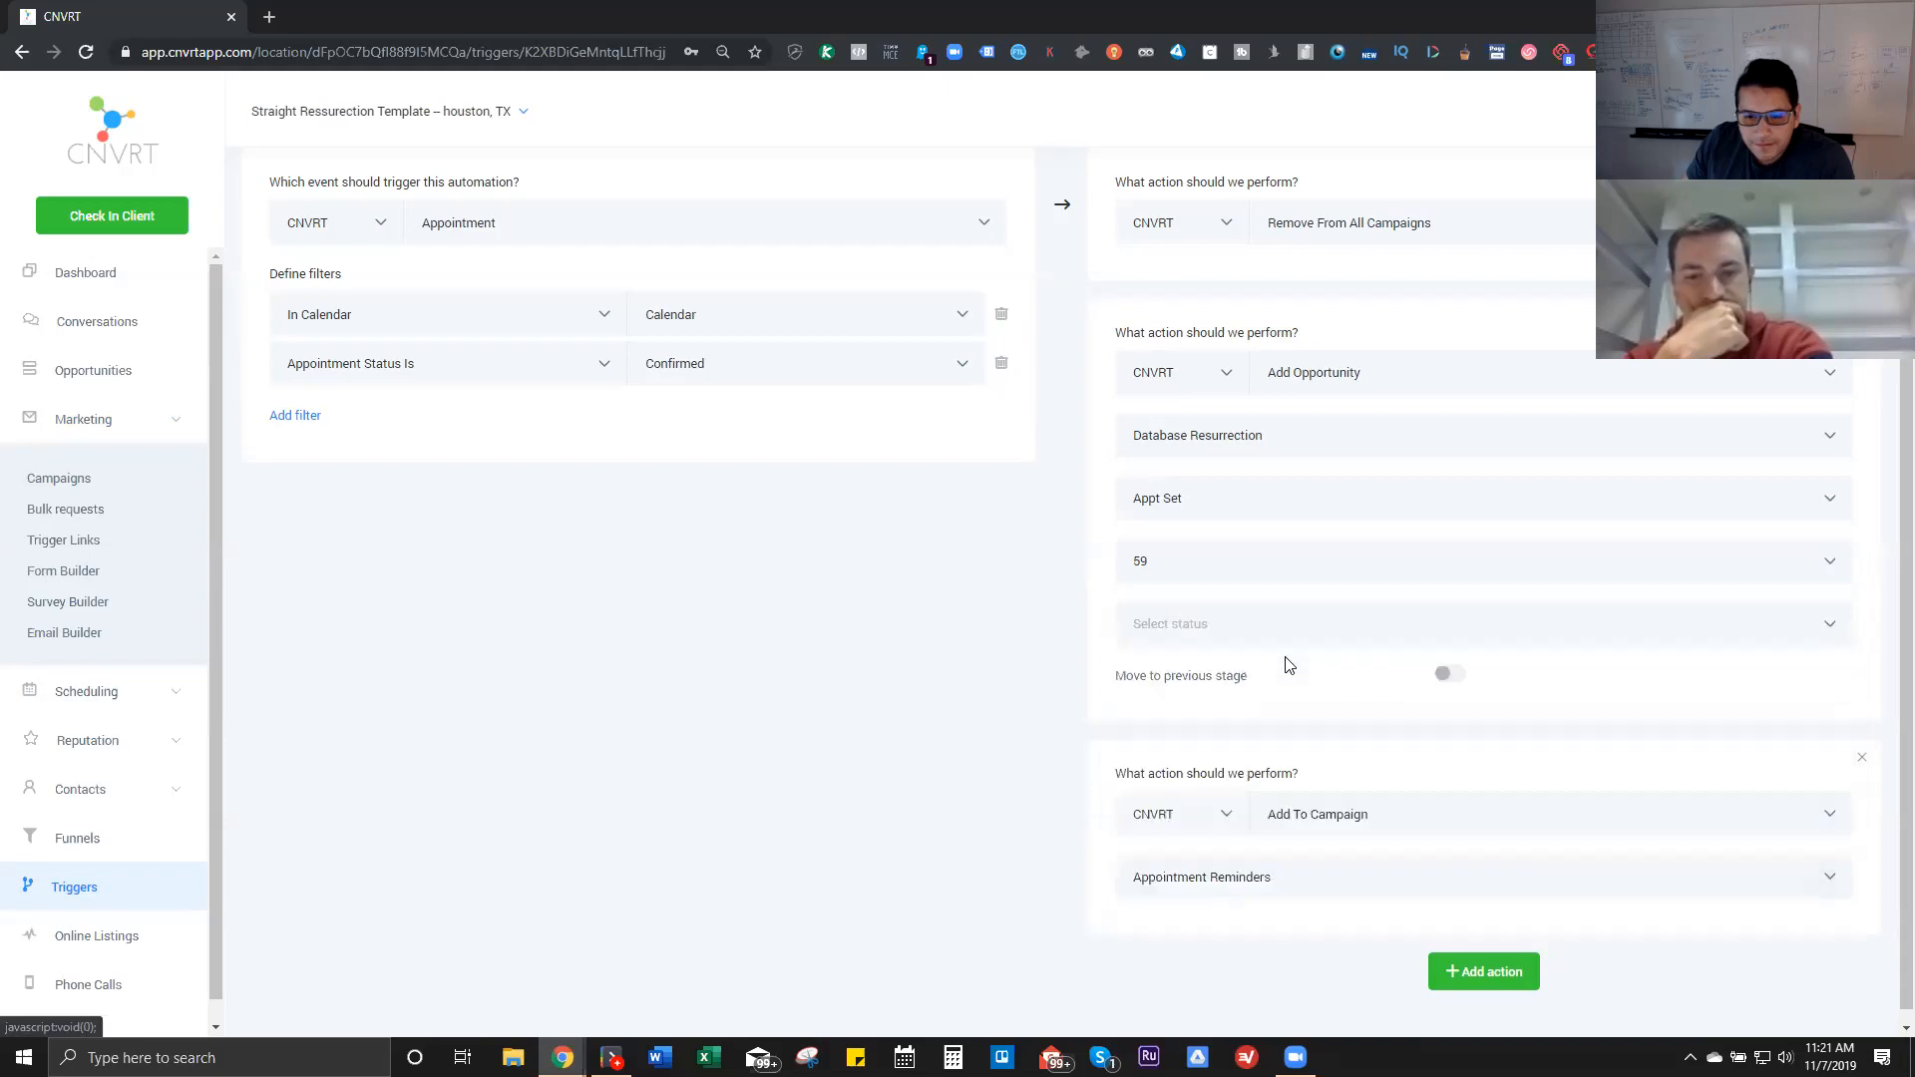
click(1345, 814)
click(1259, 871)
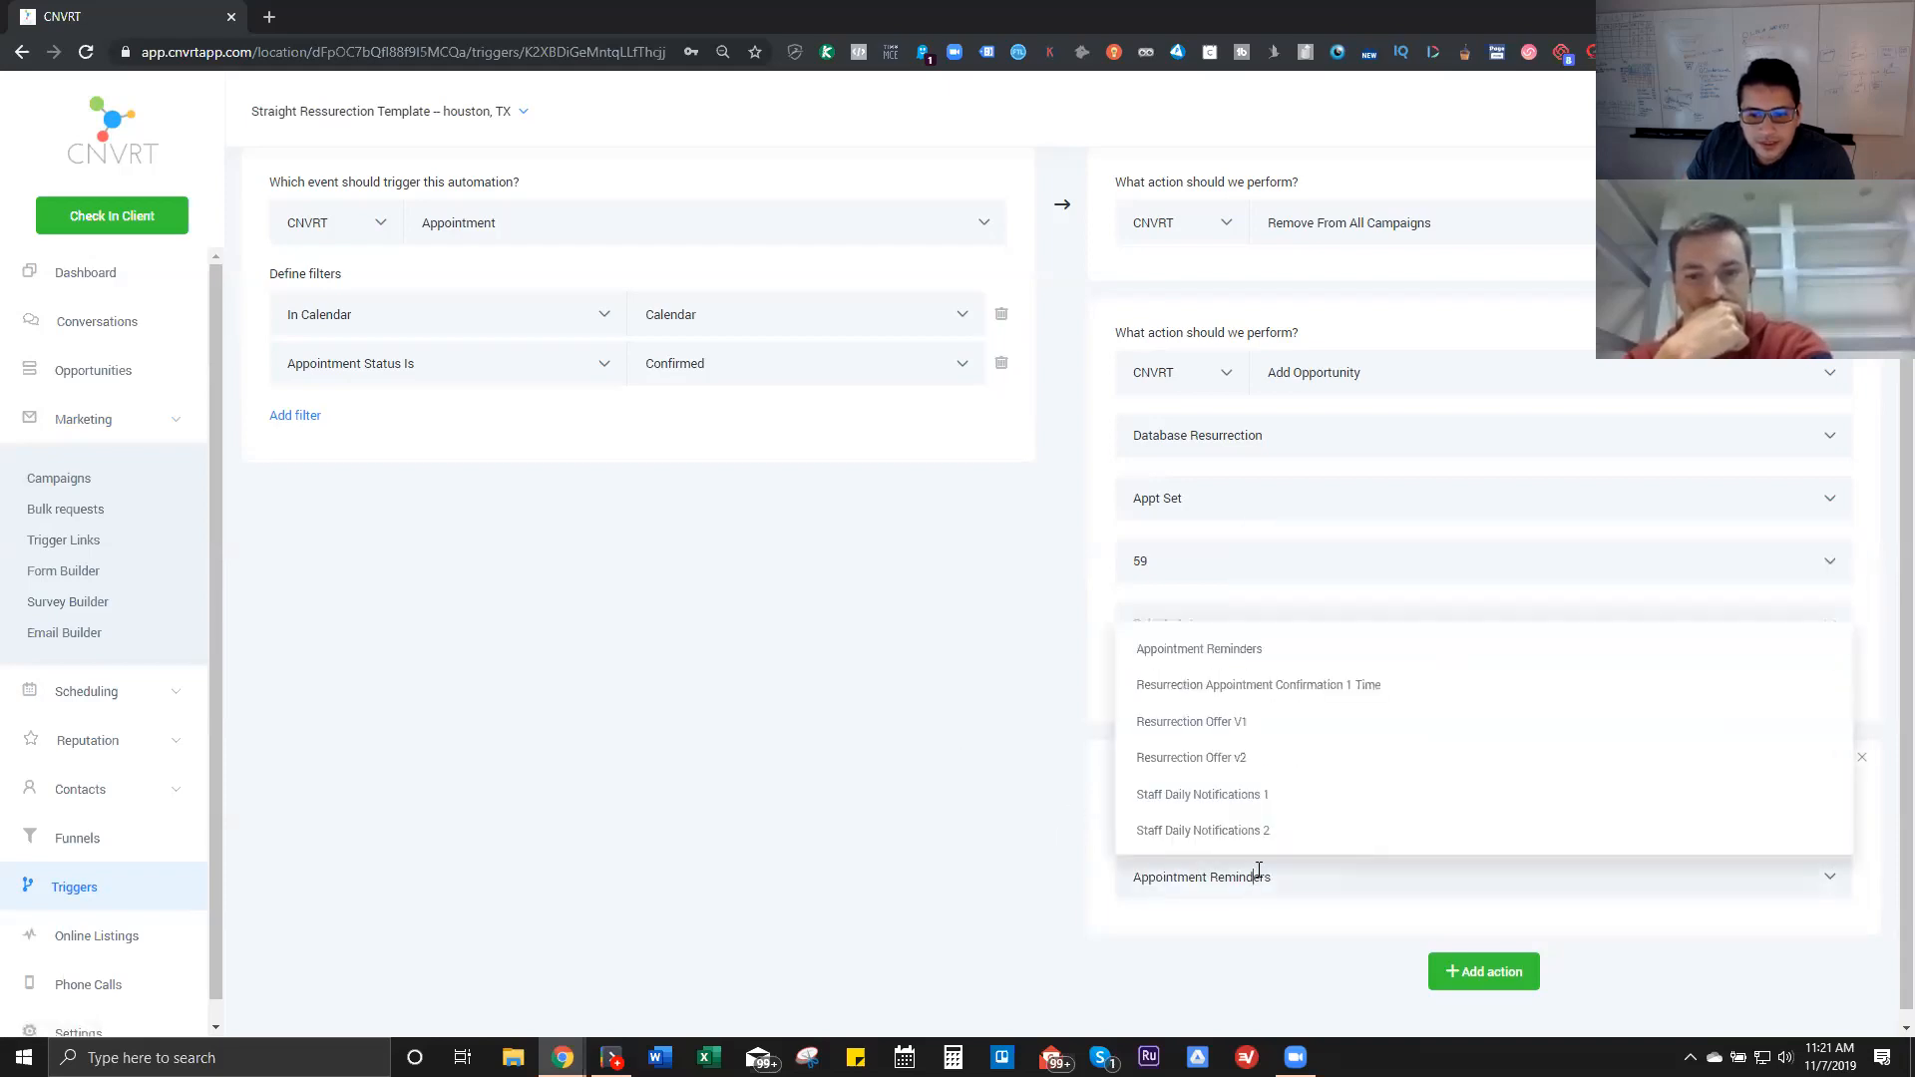
click(1257, 685)
scroll(468, 443, up, 2)
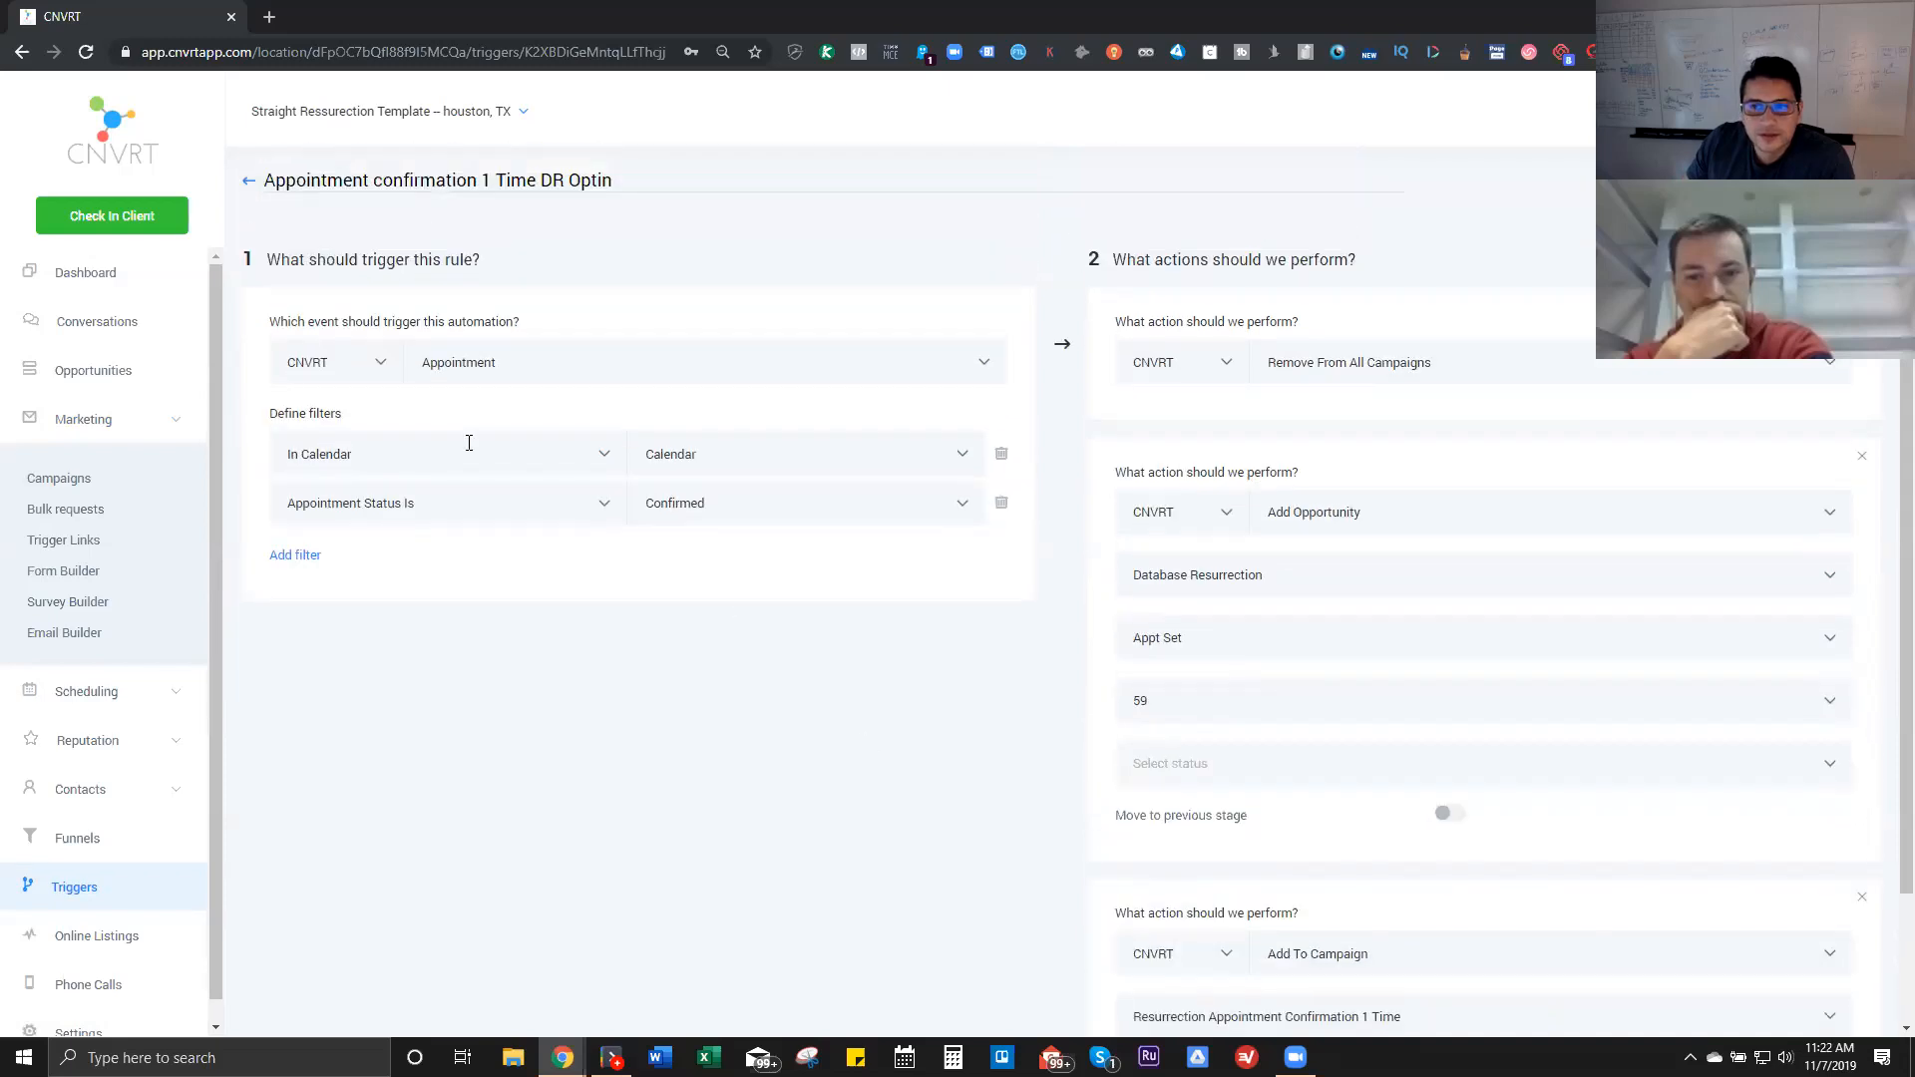
Step: Check the event filter and actions of the Appointment Opp trigger, then reopen the Appointment confirmation 1 Time DR Optin trigger
click(246, 184)
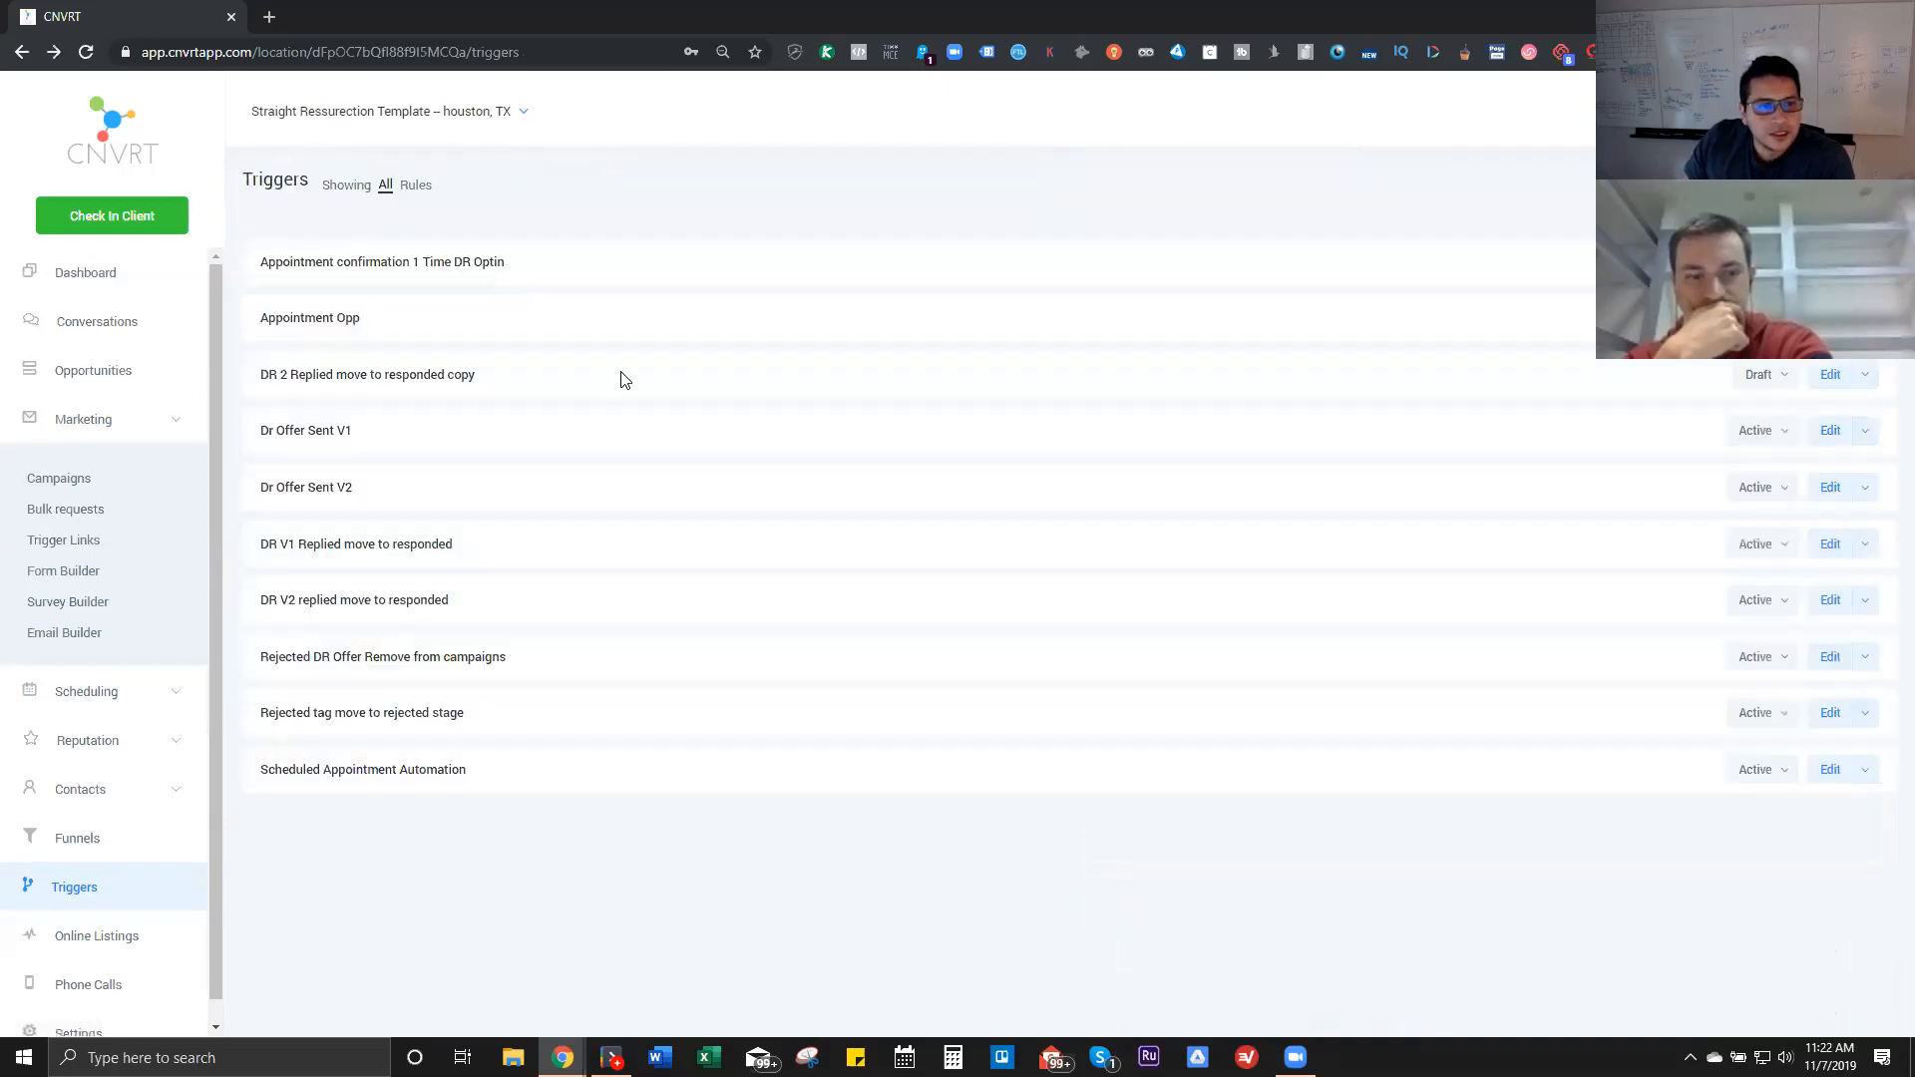
click(351, 319)
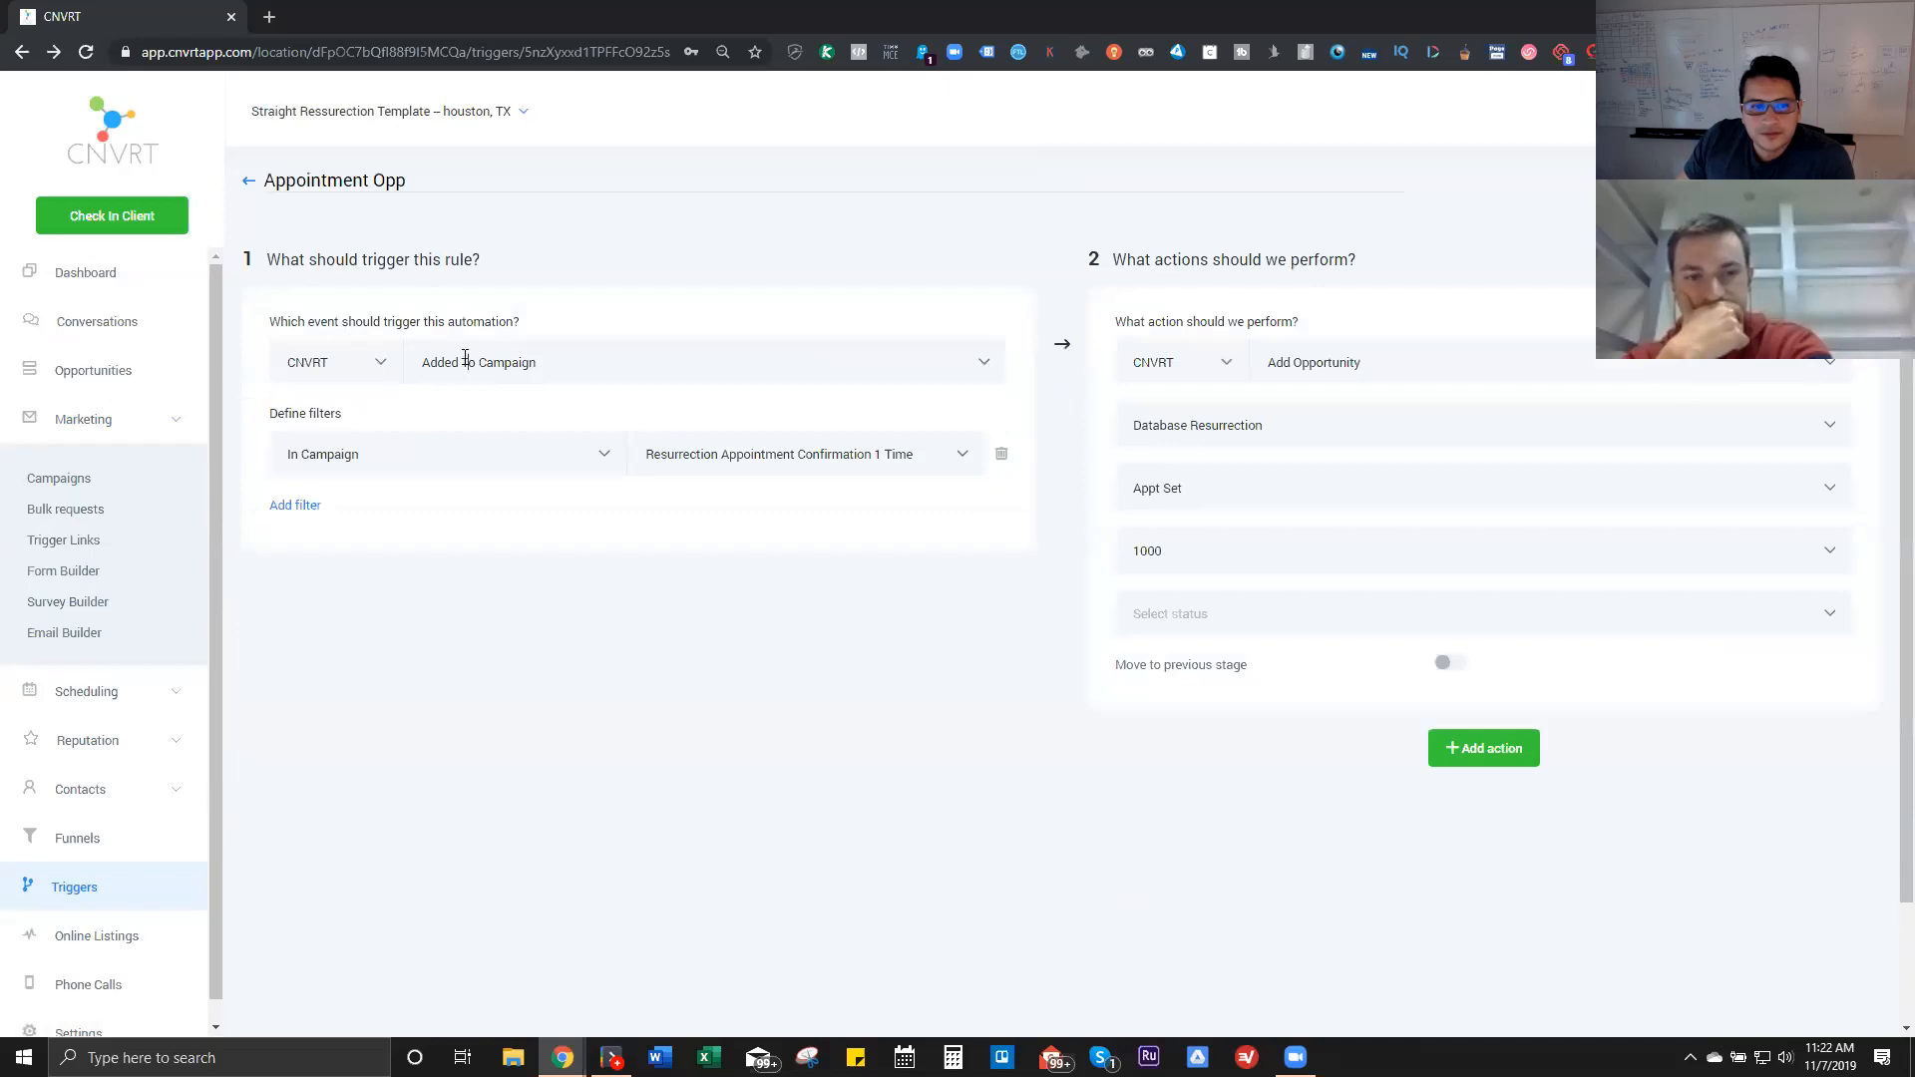
key(alt+Left)
click(451, 267)
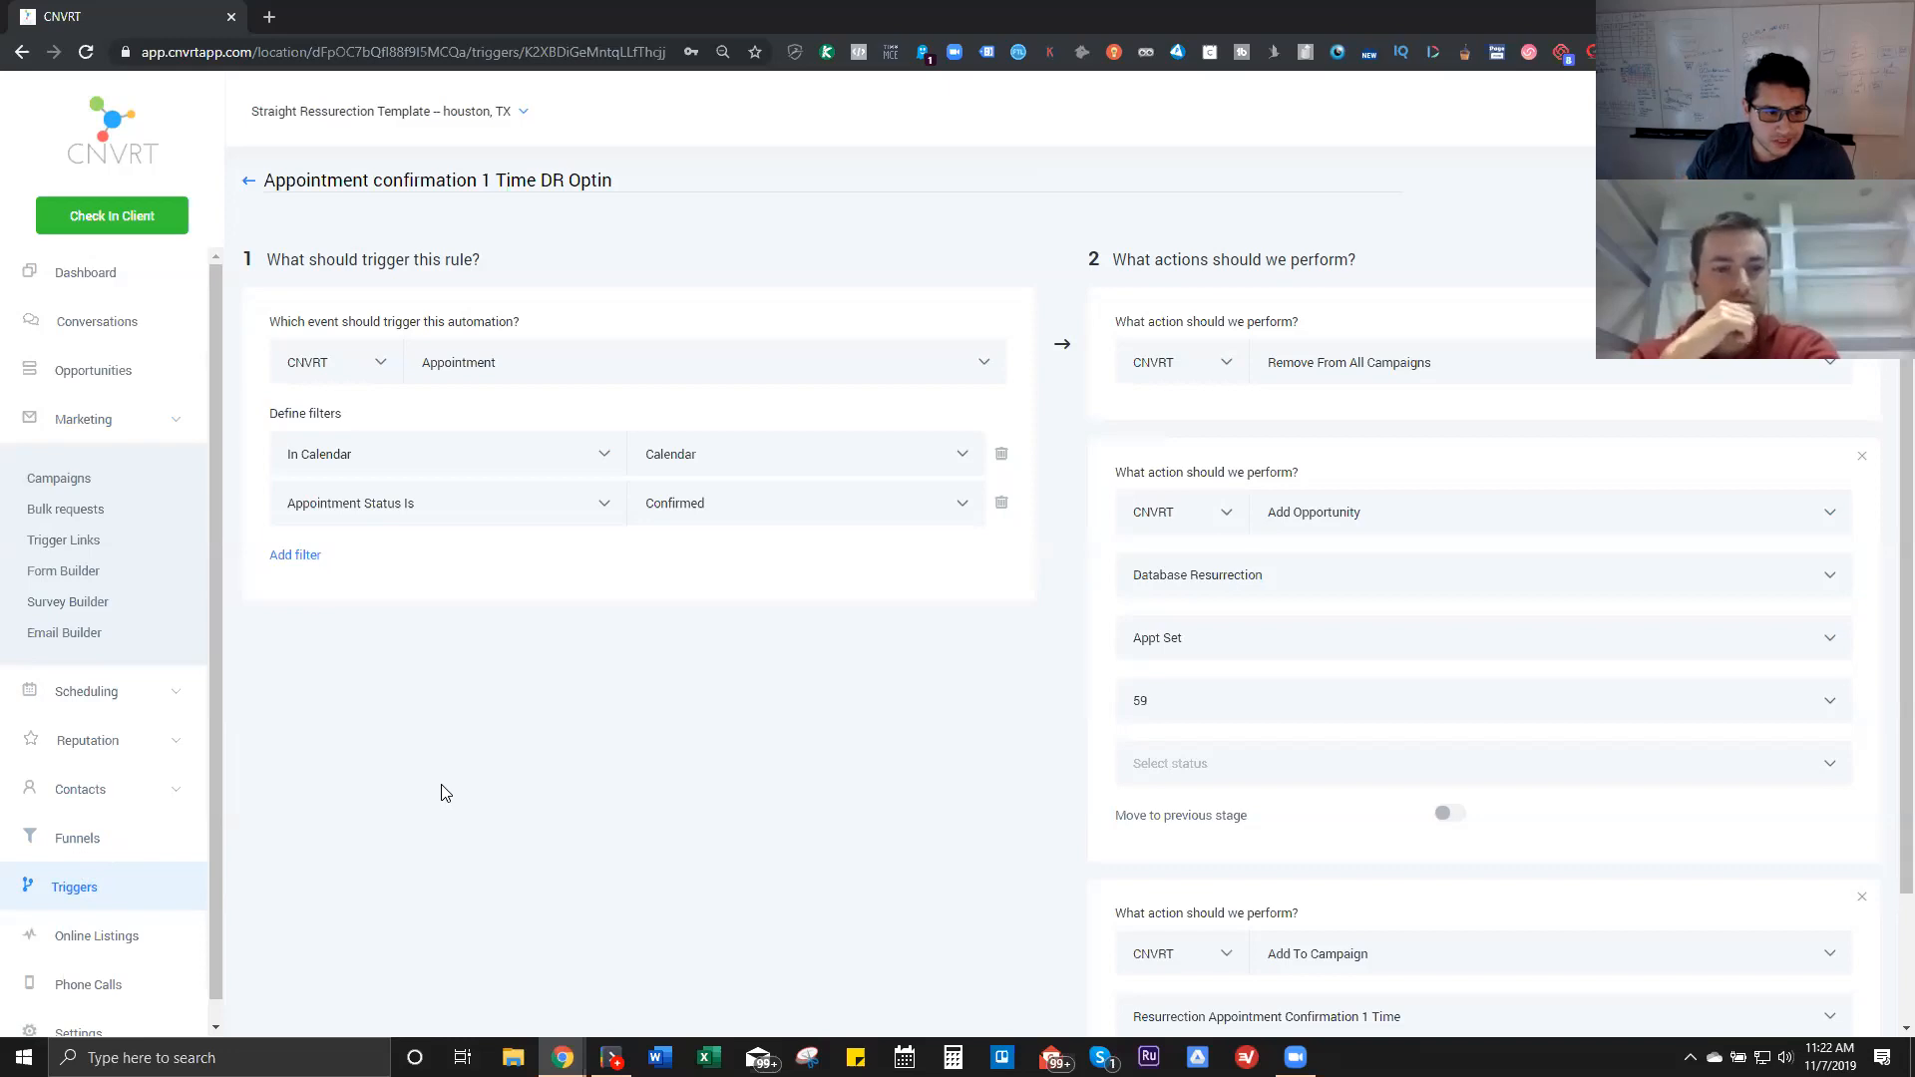
Step: Start a new bulk request named iuyhgeadfiu and select Resurrection Offer V1 as its campaign
click(72, 518)
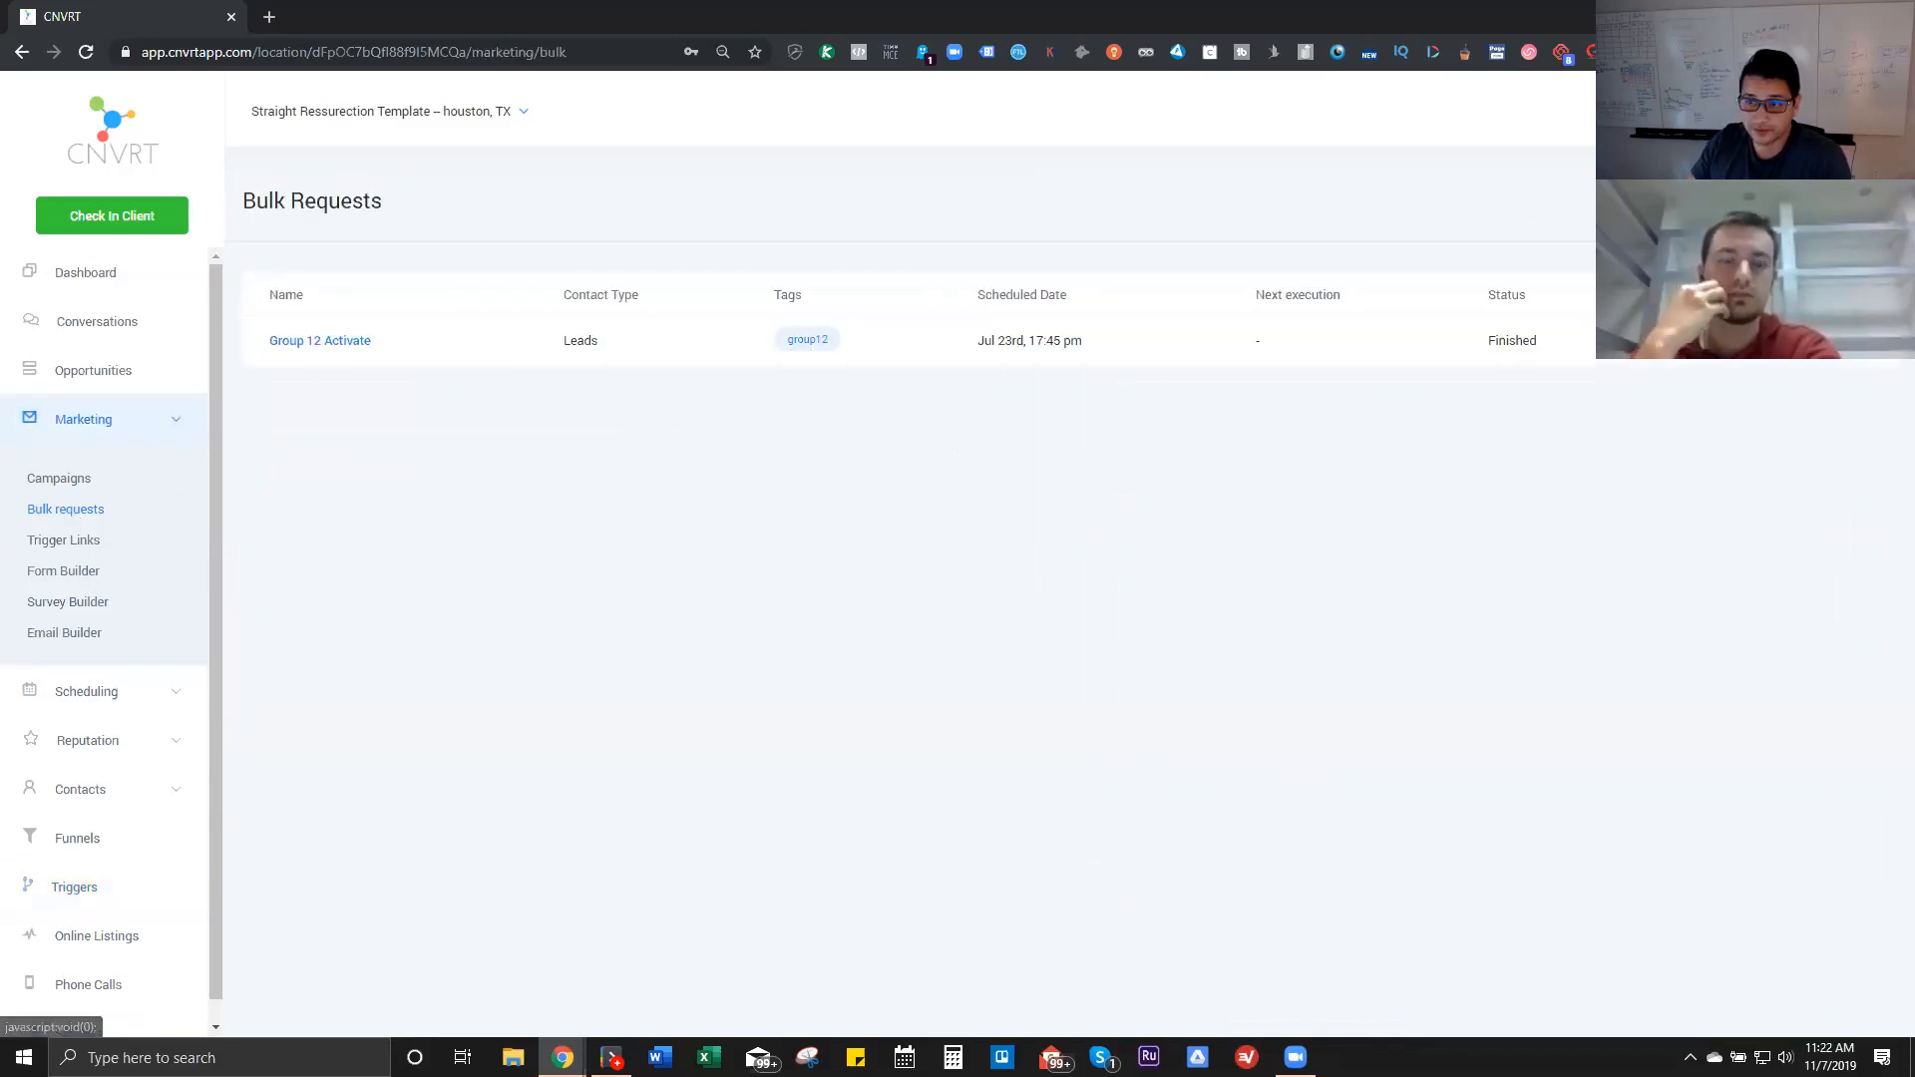
click(1846, 202)
click(725, 283)
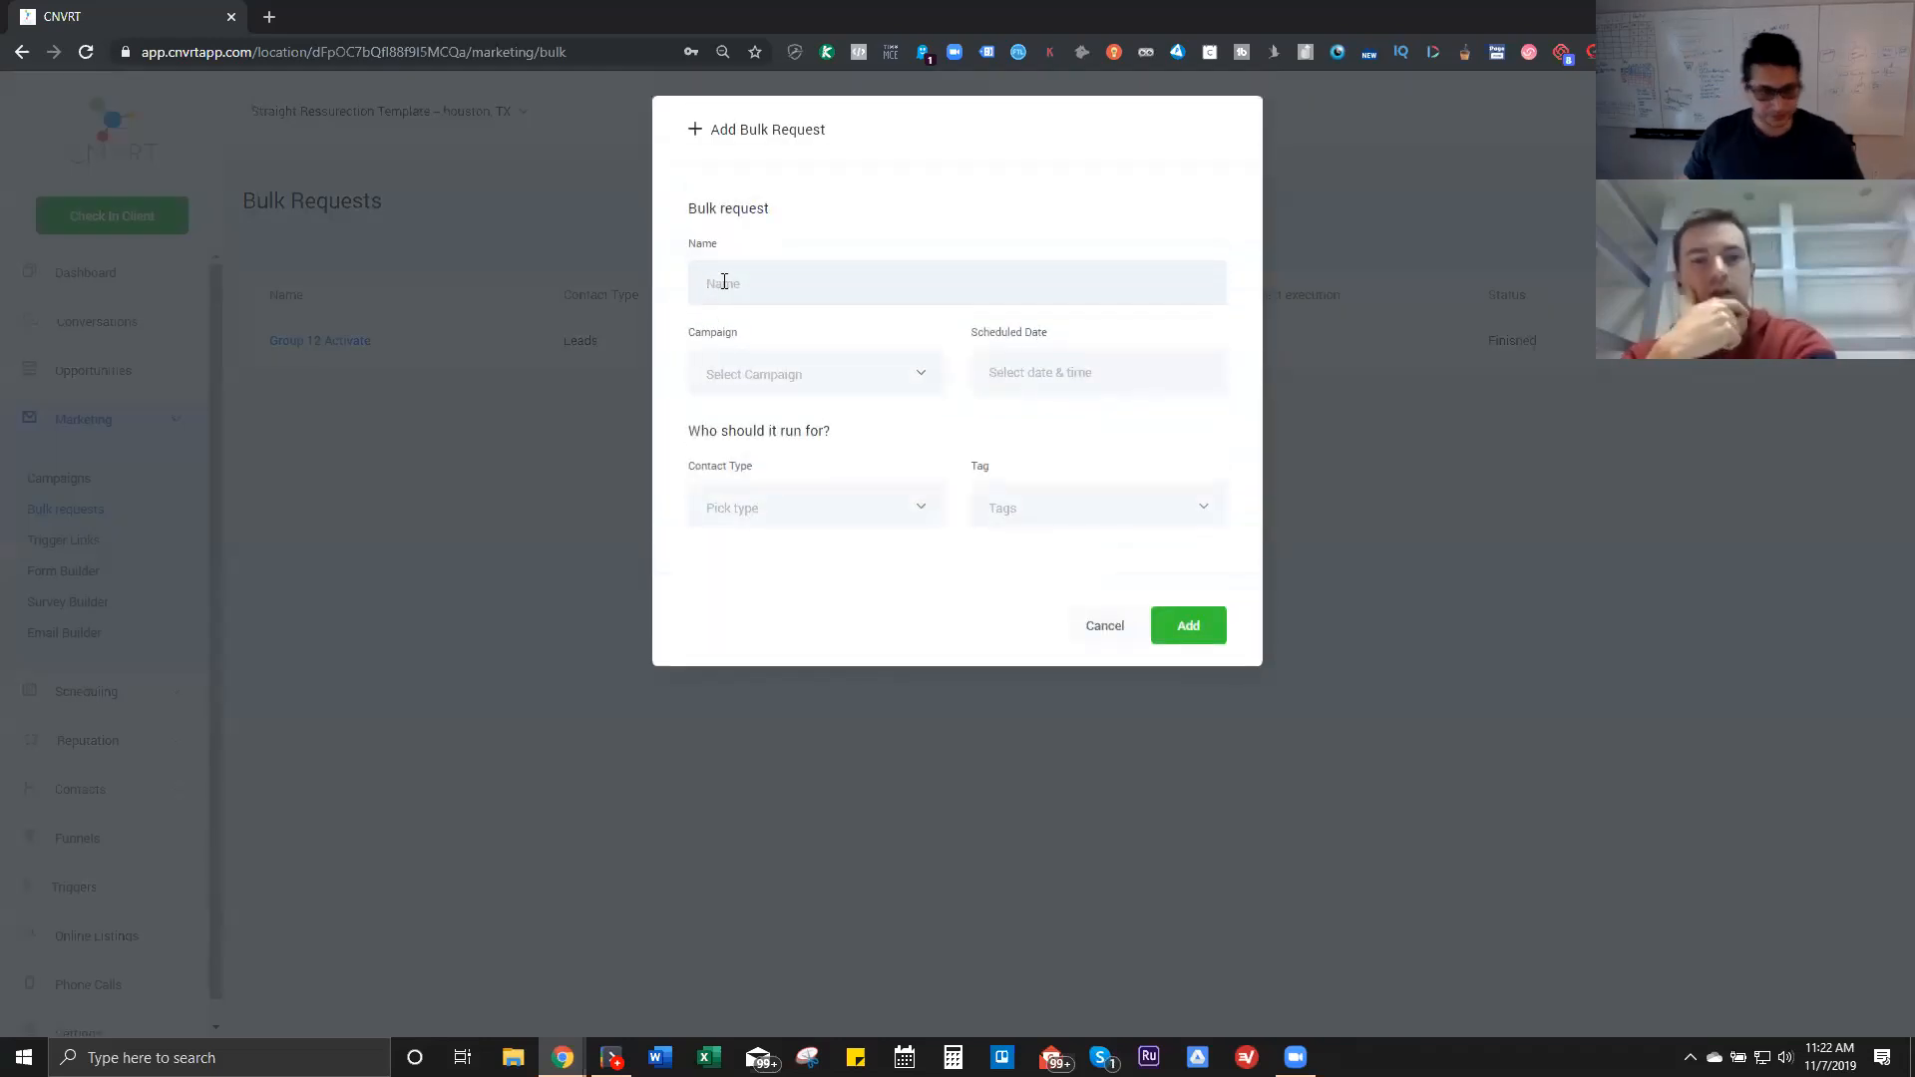
text(iuyhgeadfiu)
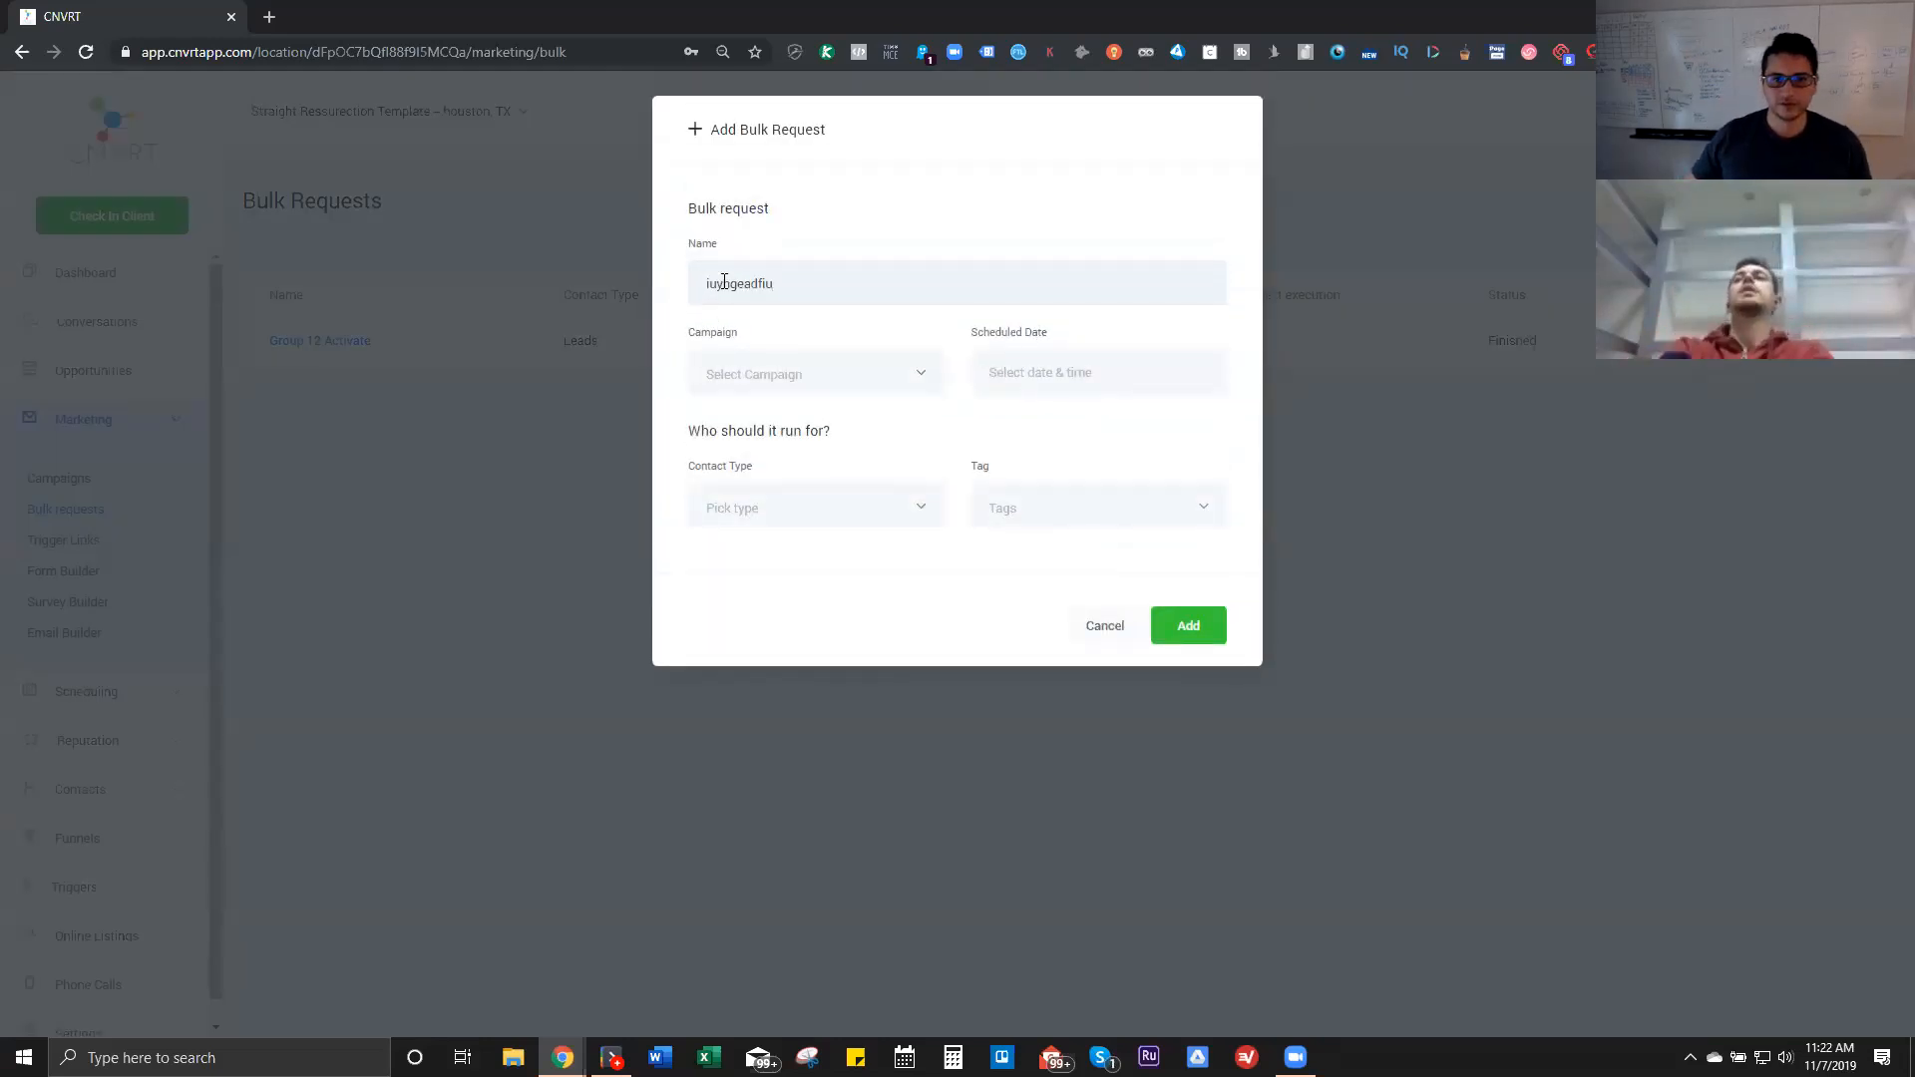
click(838, 384)
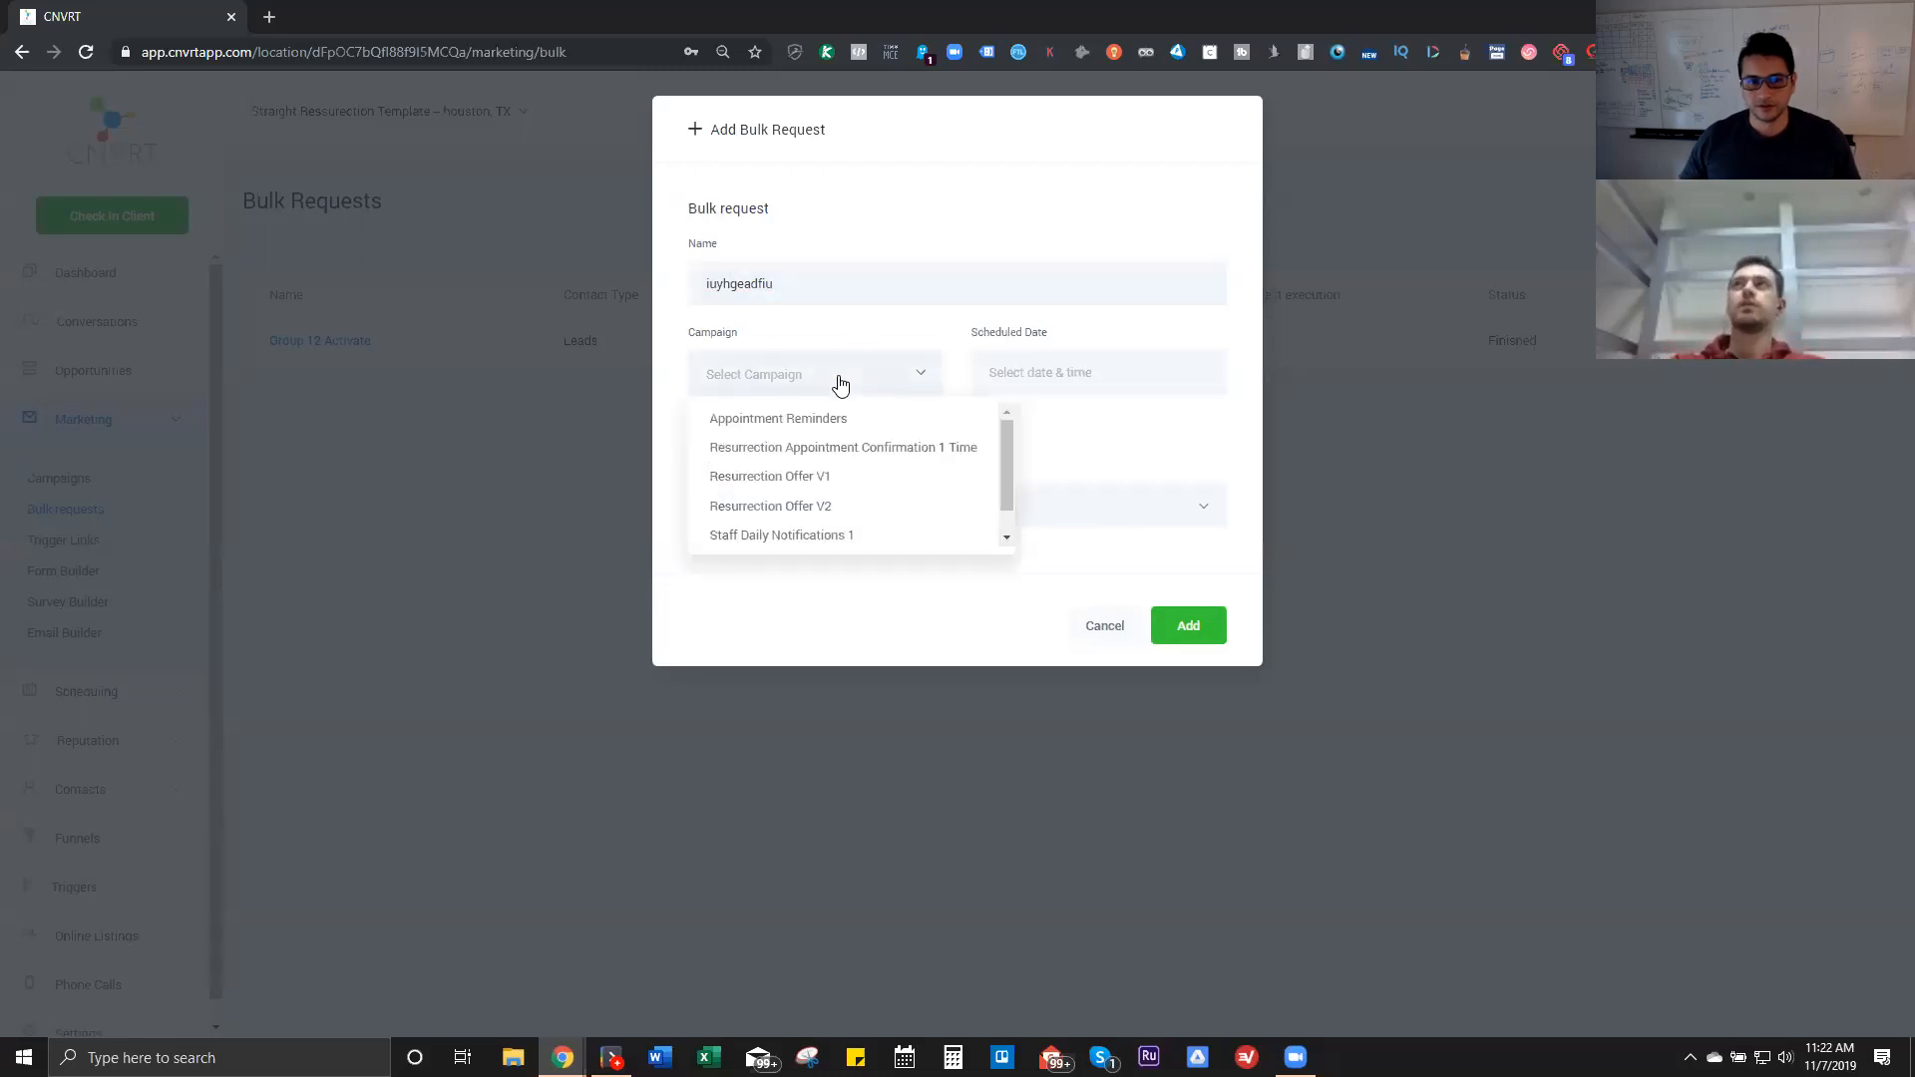
click(807, 480)
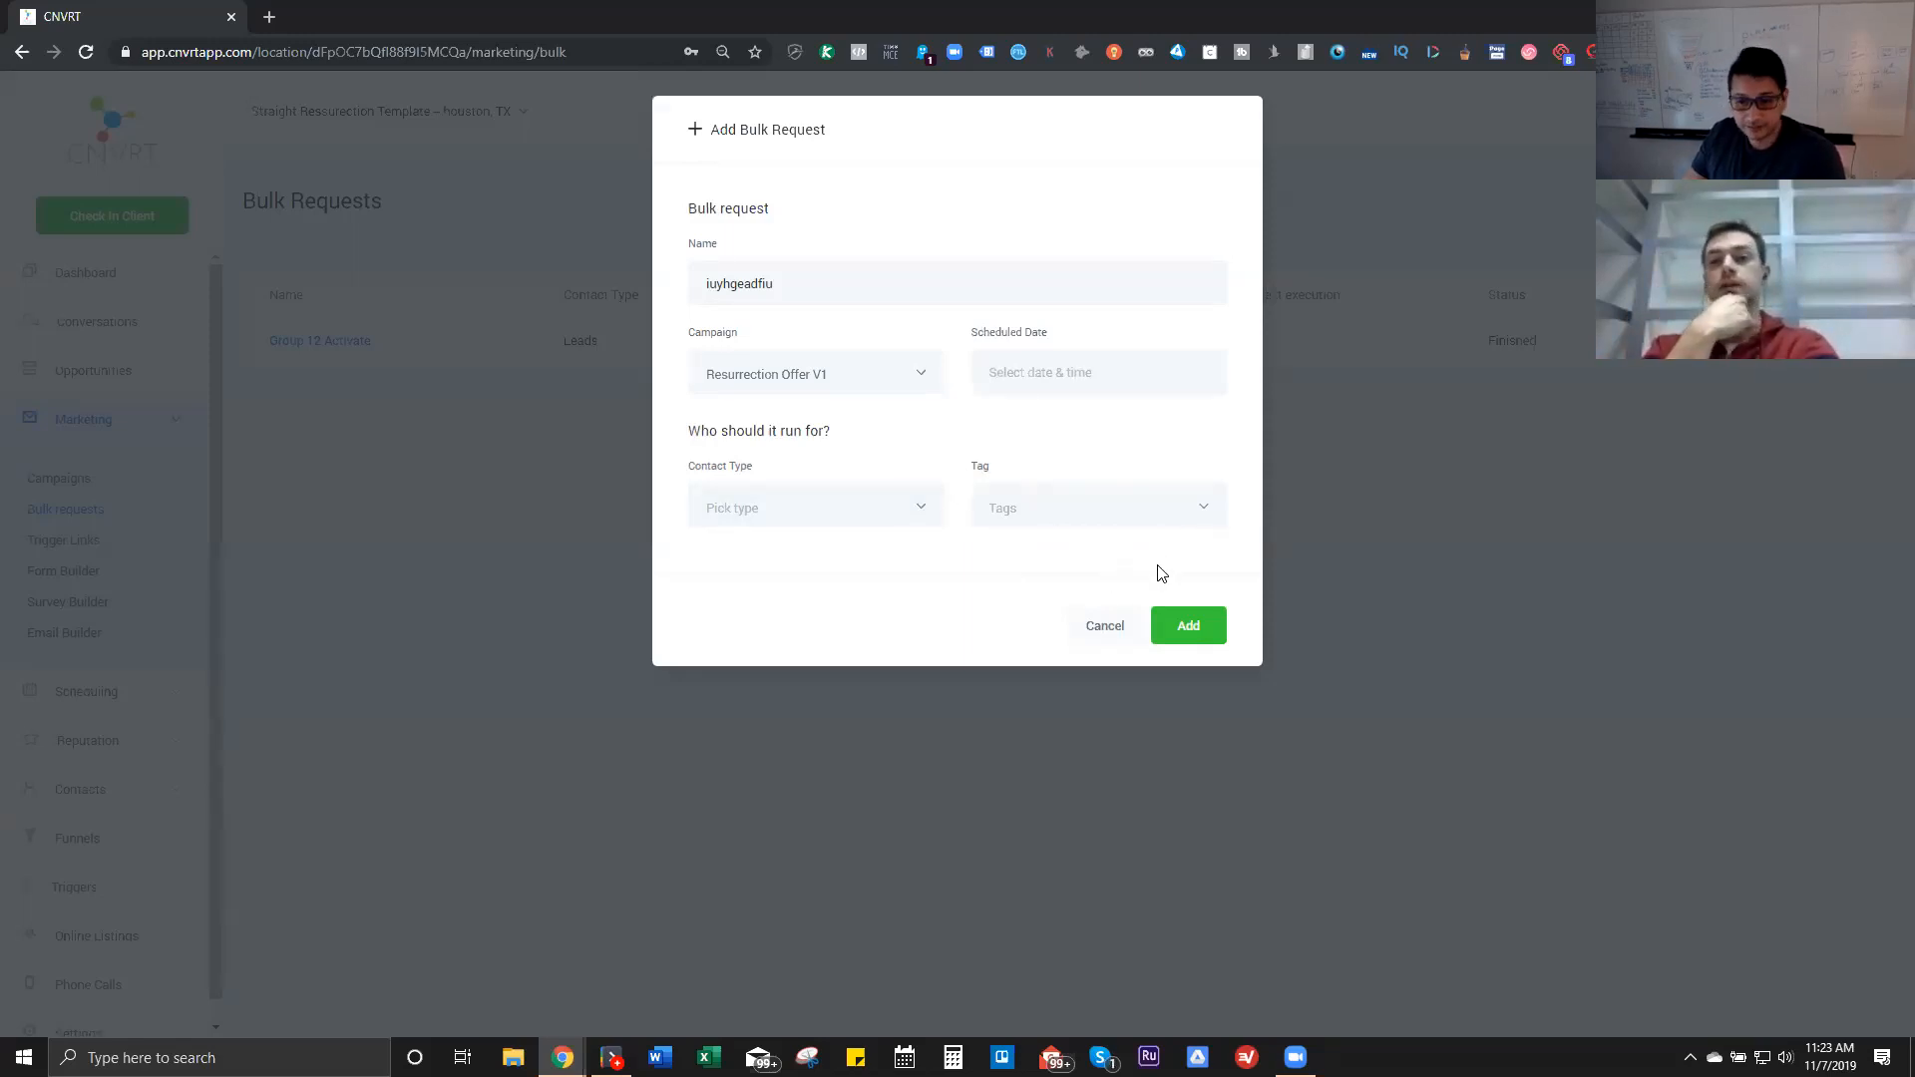
Step: Target the bulk request at contacts of type Leads with the group12 tag and add it without a scheduled date
click(891, 508)
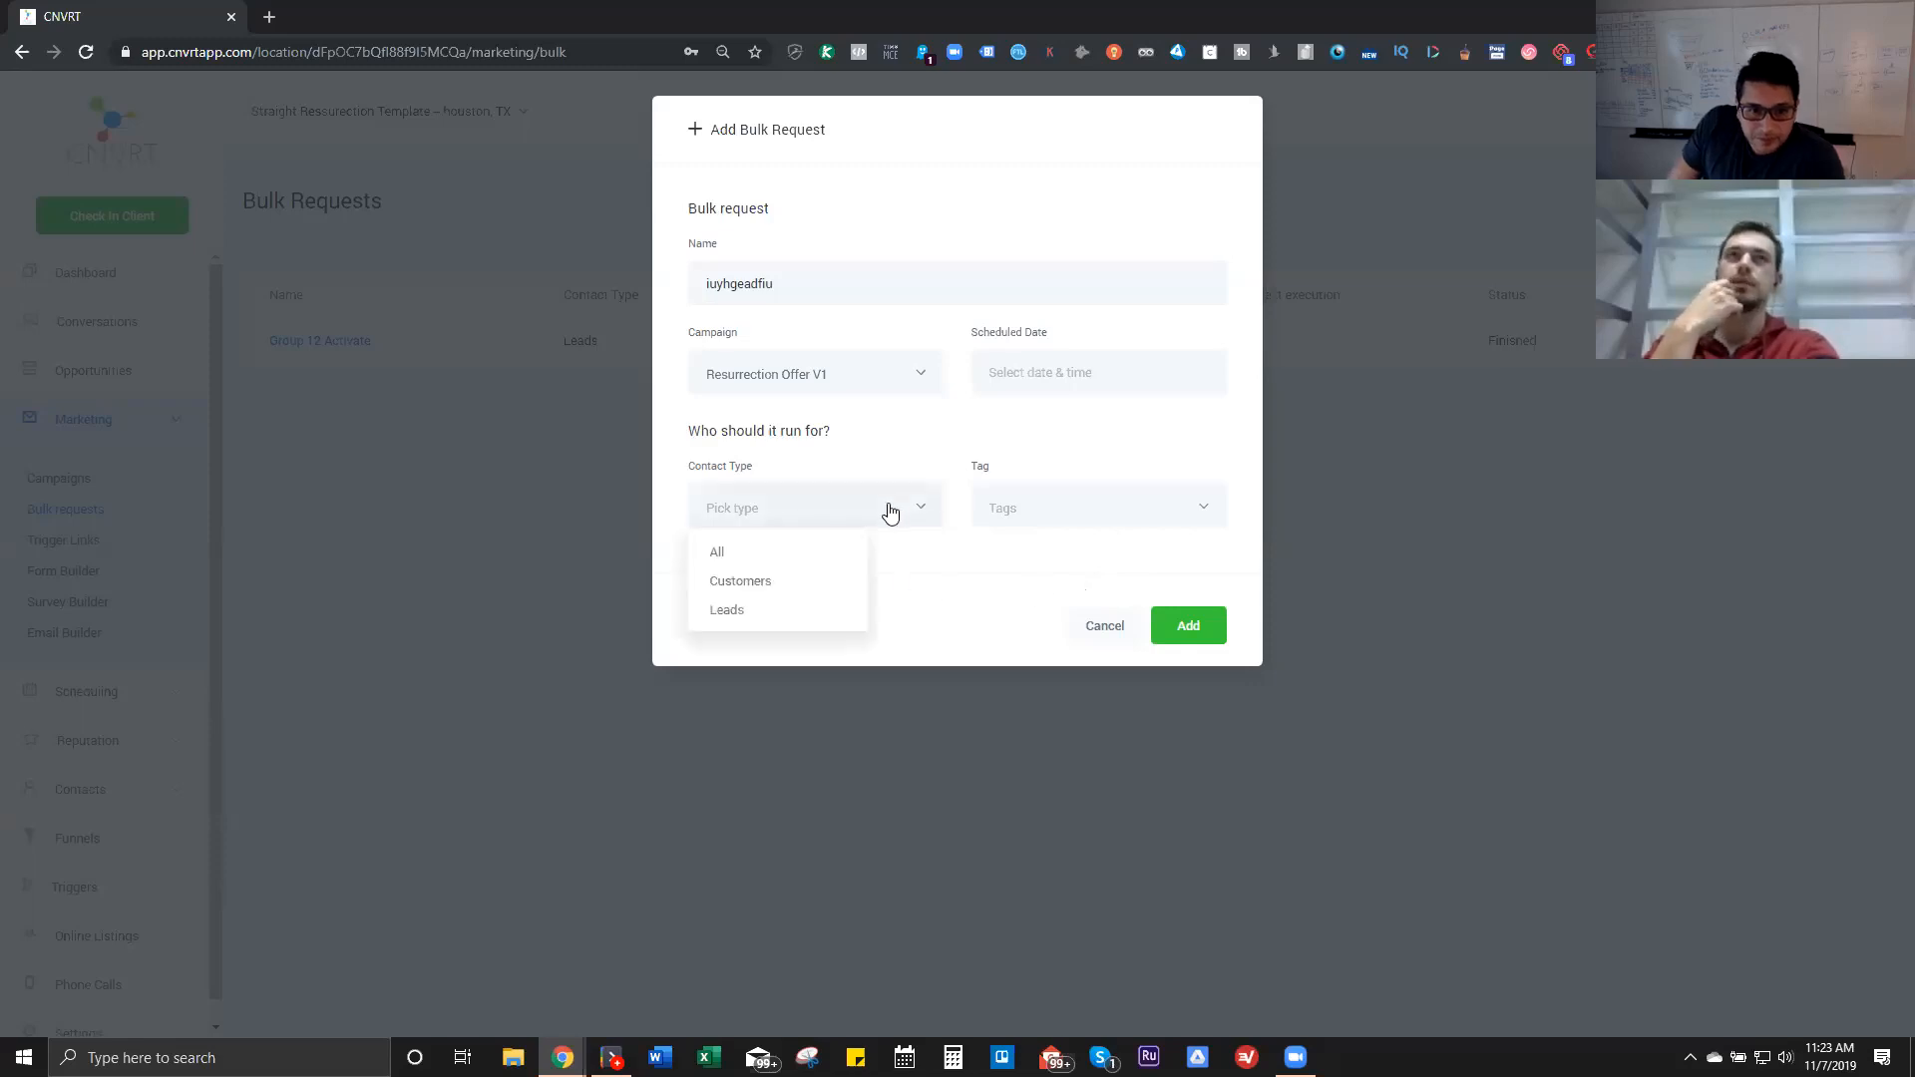
click(732, 614)
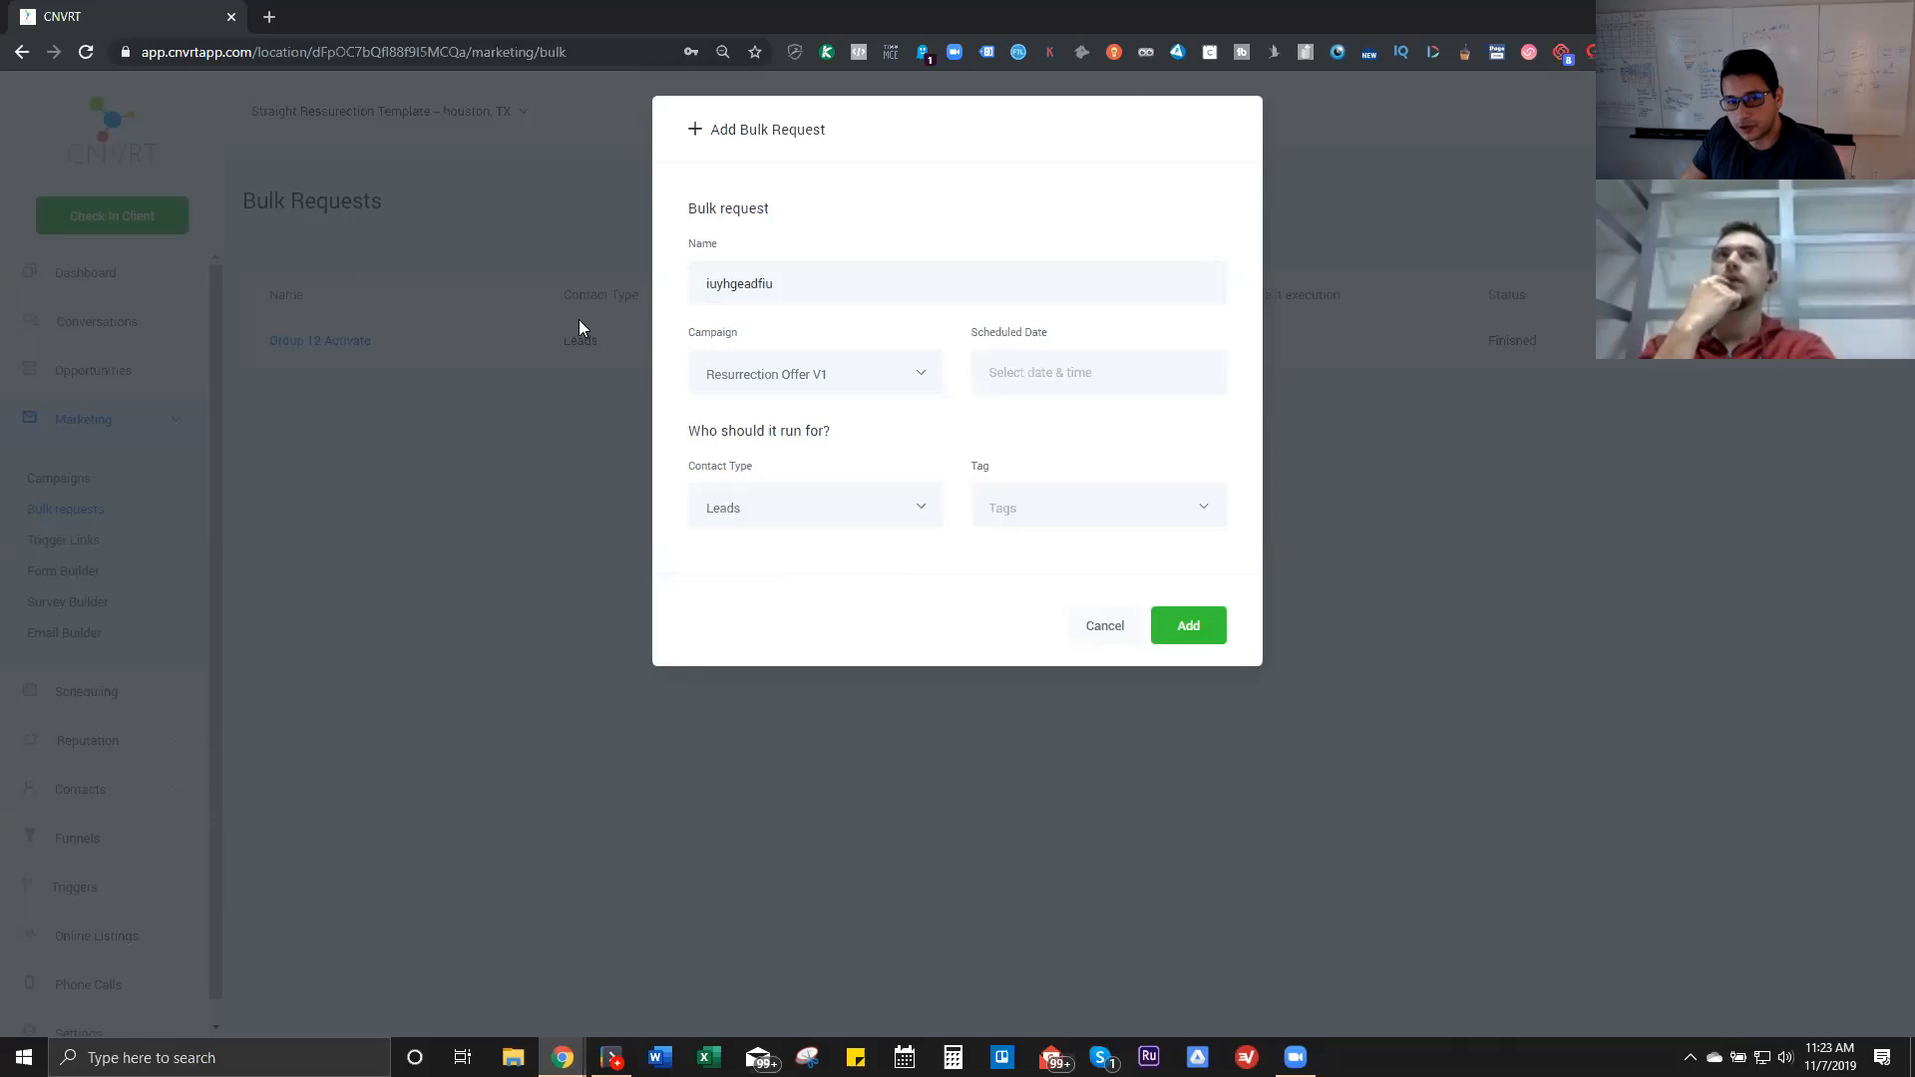
click(1095, 507)
click(1065, 474)
click(1044, 515)
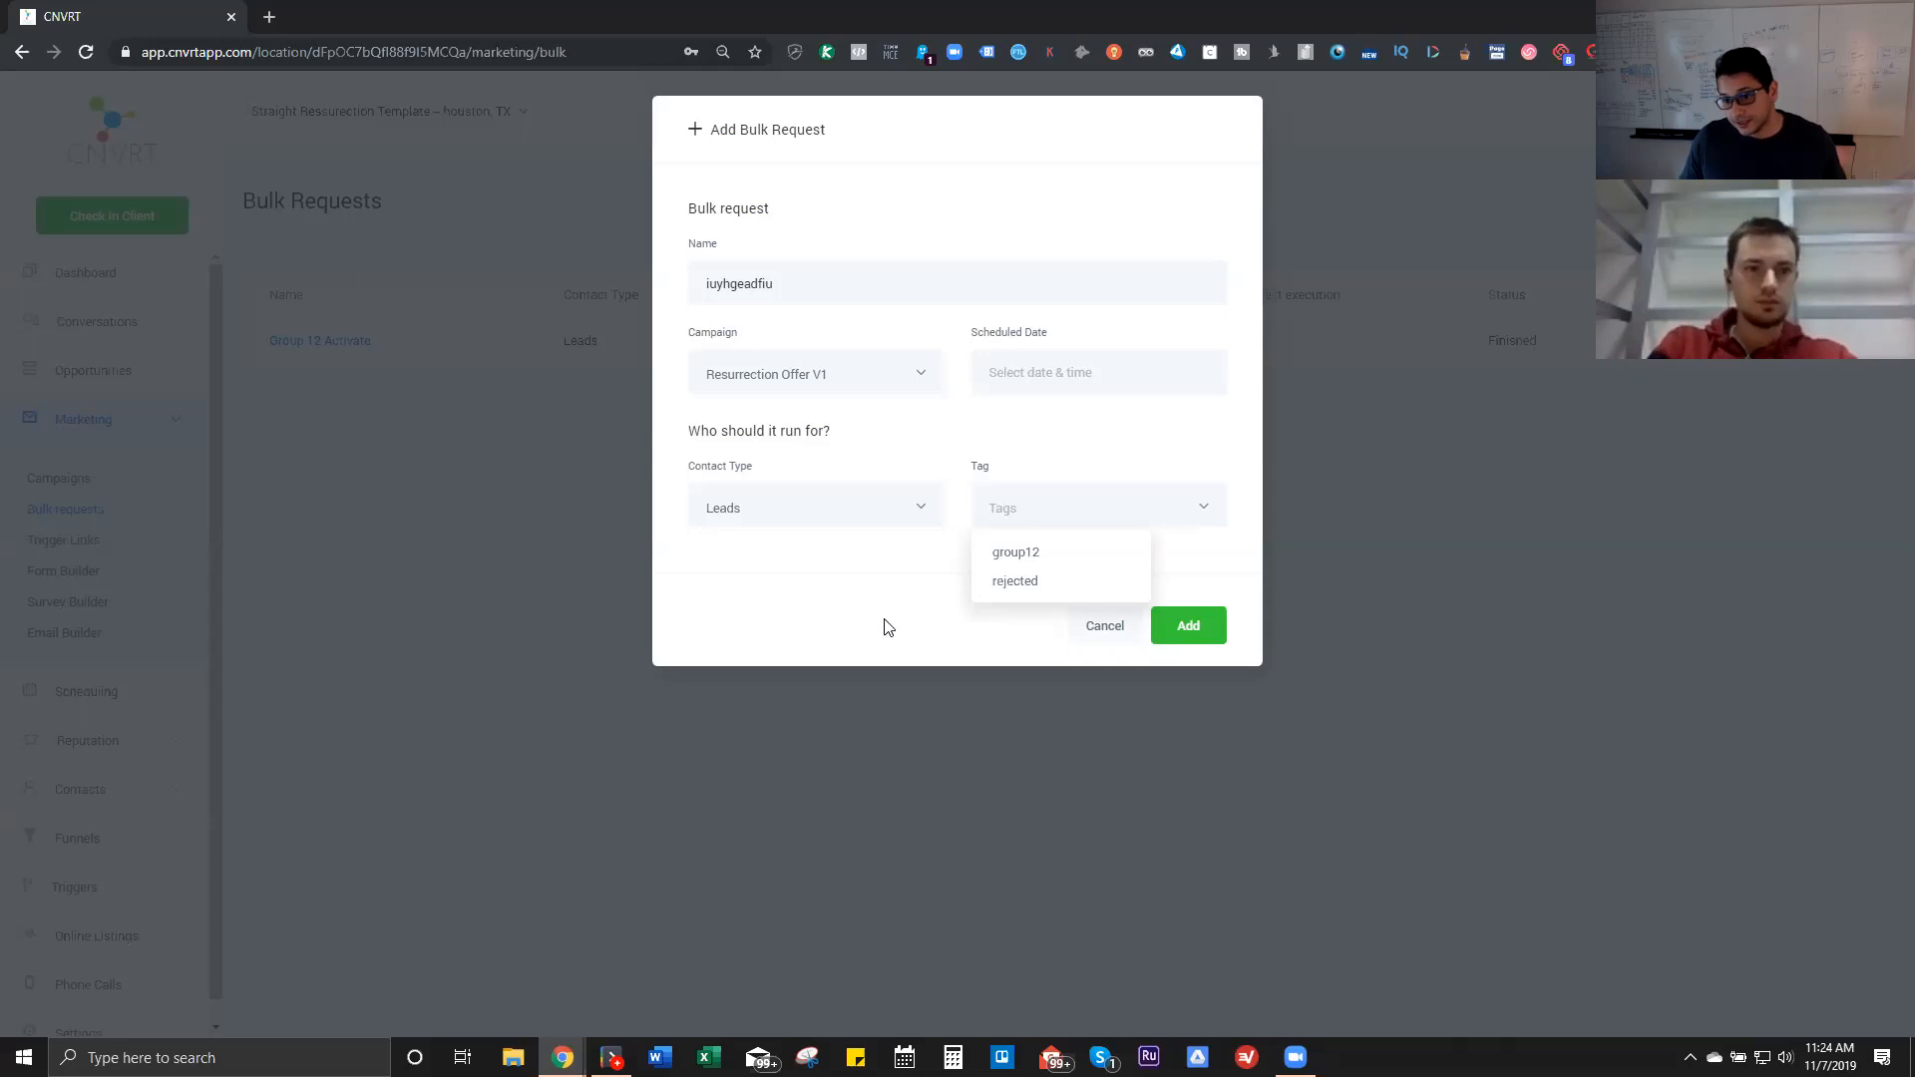
click(940, 587)
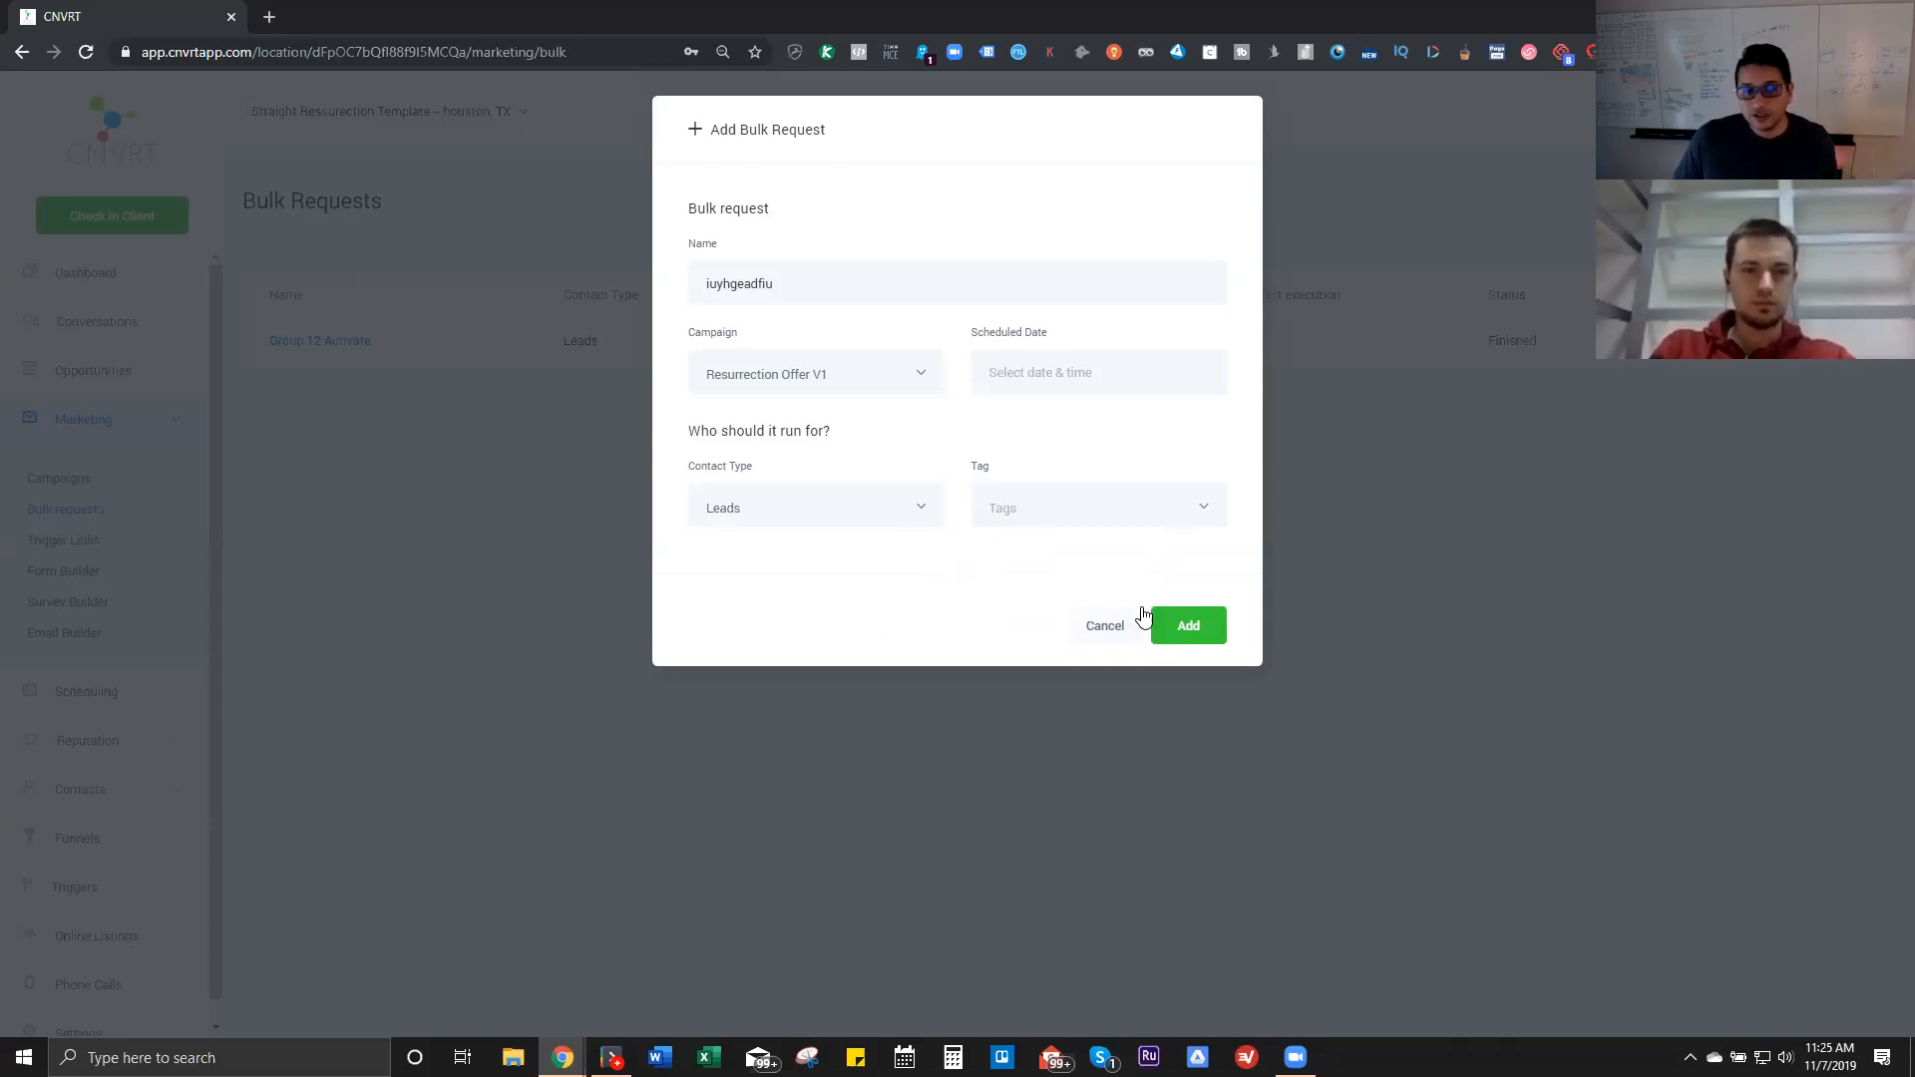
click(1086, 519)
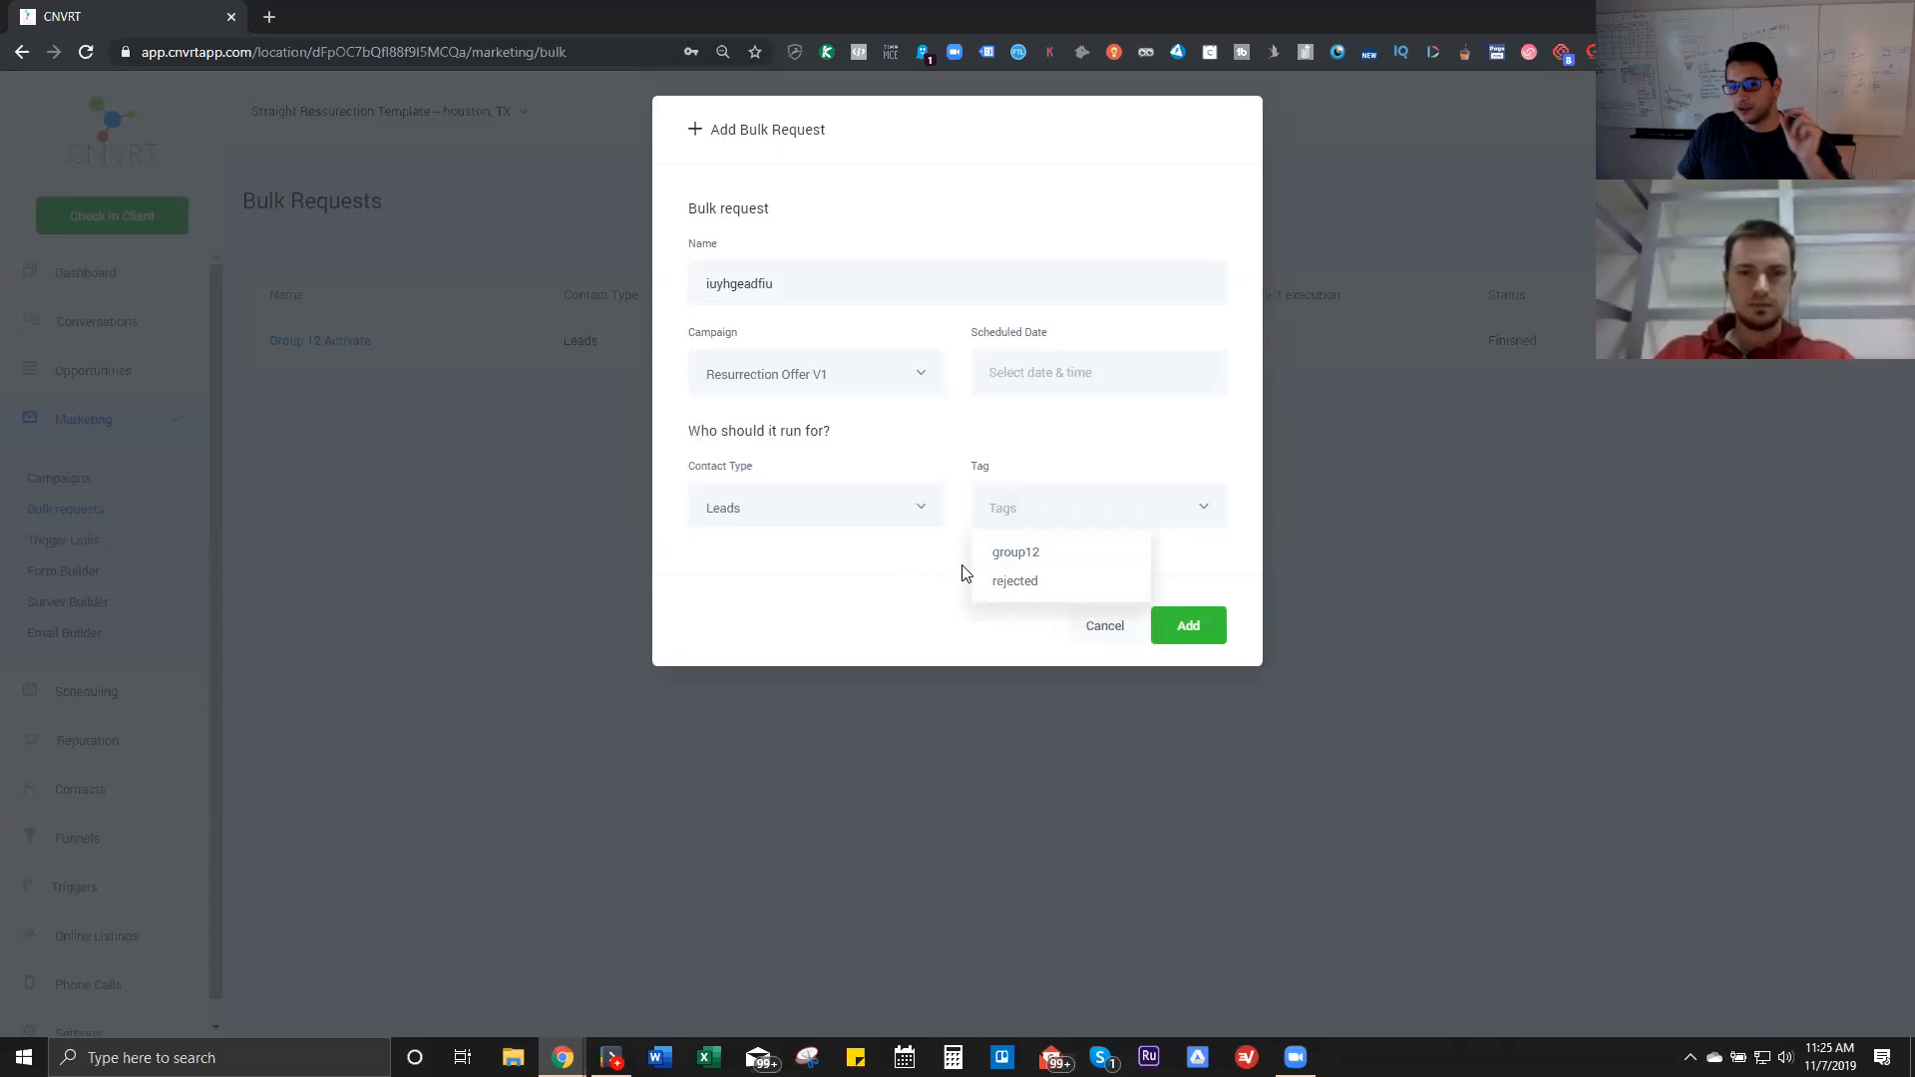
click(1029, 557)
click(1182, 626)
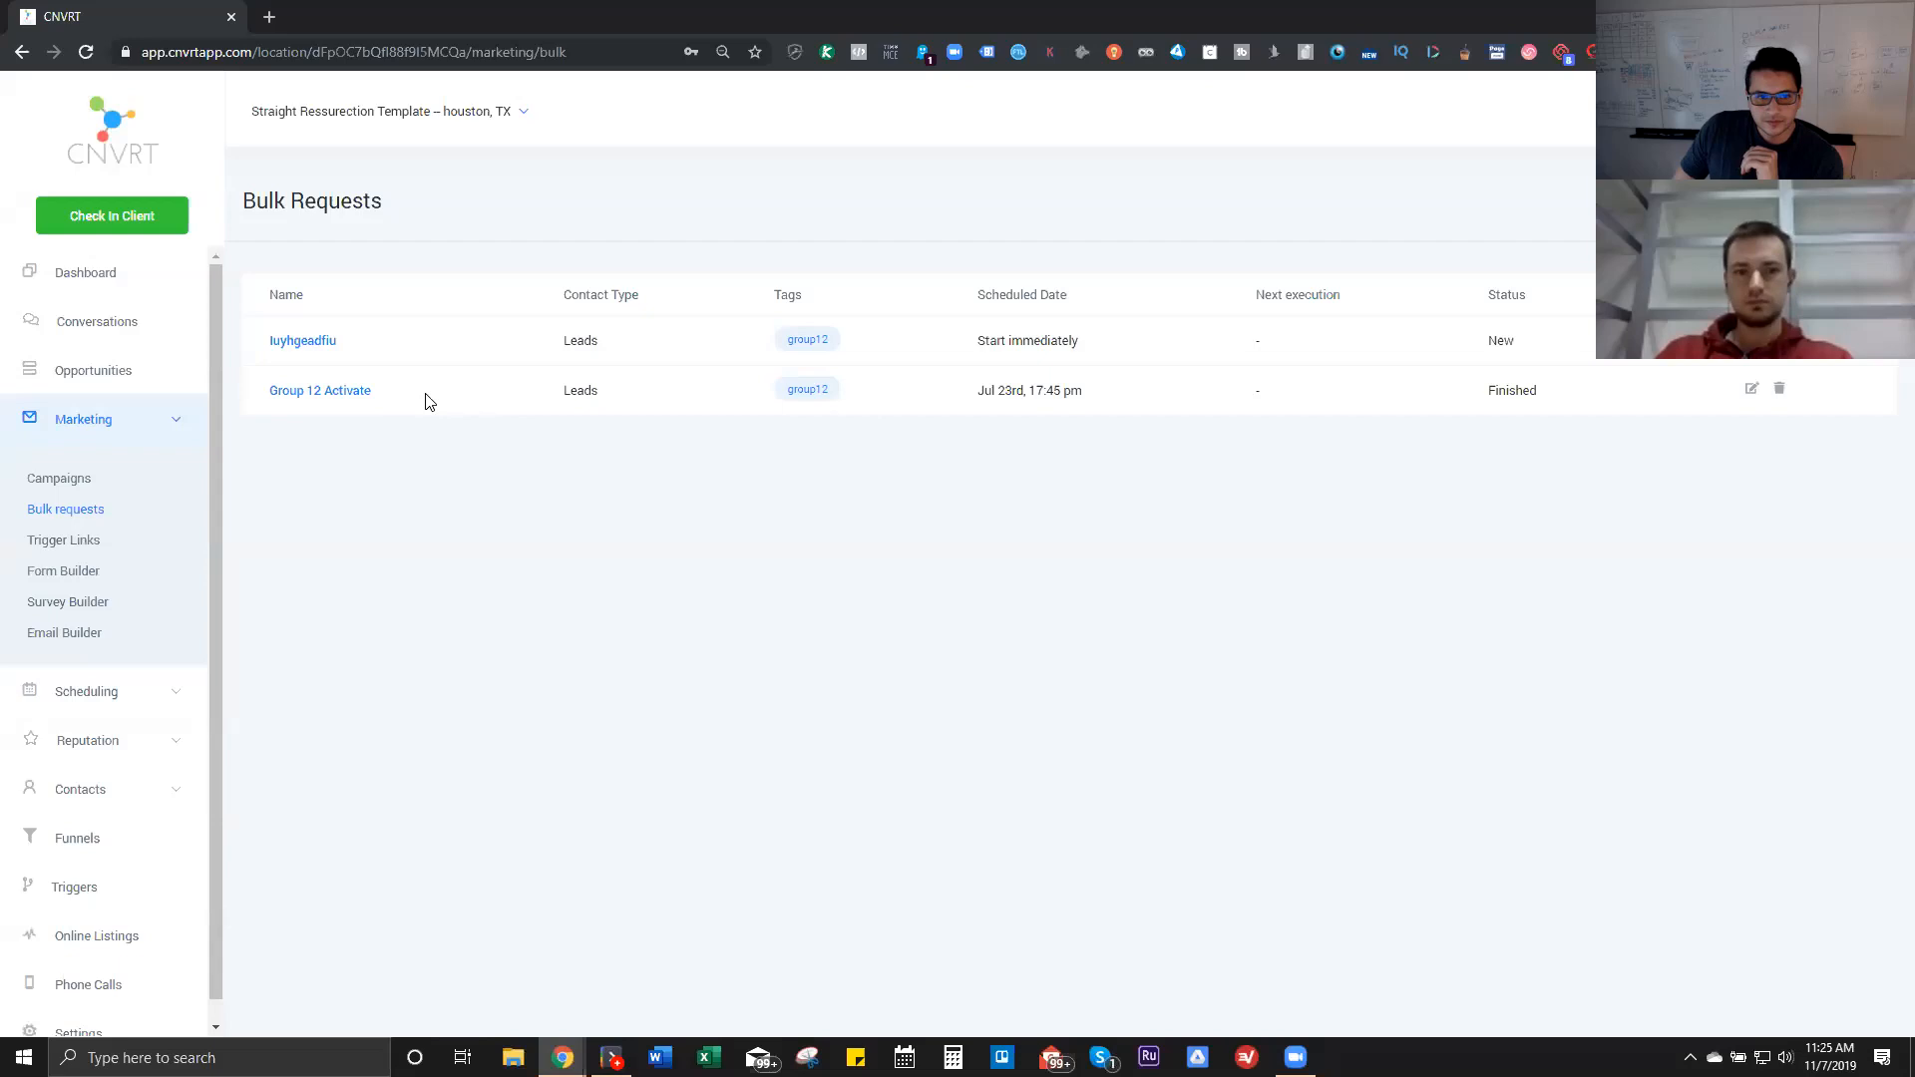
Step: Review the settings of the Group 12 Activate bulk request and close it without updating
click(363, 398)
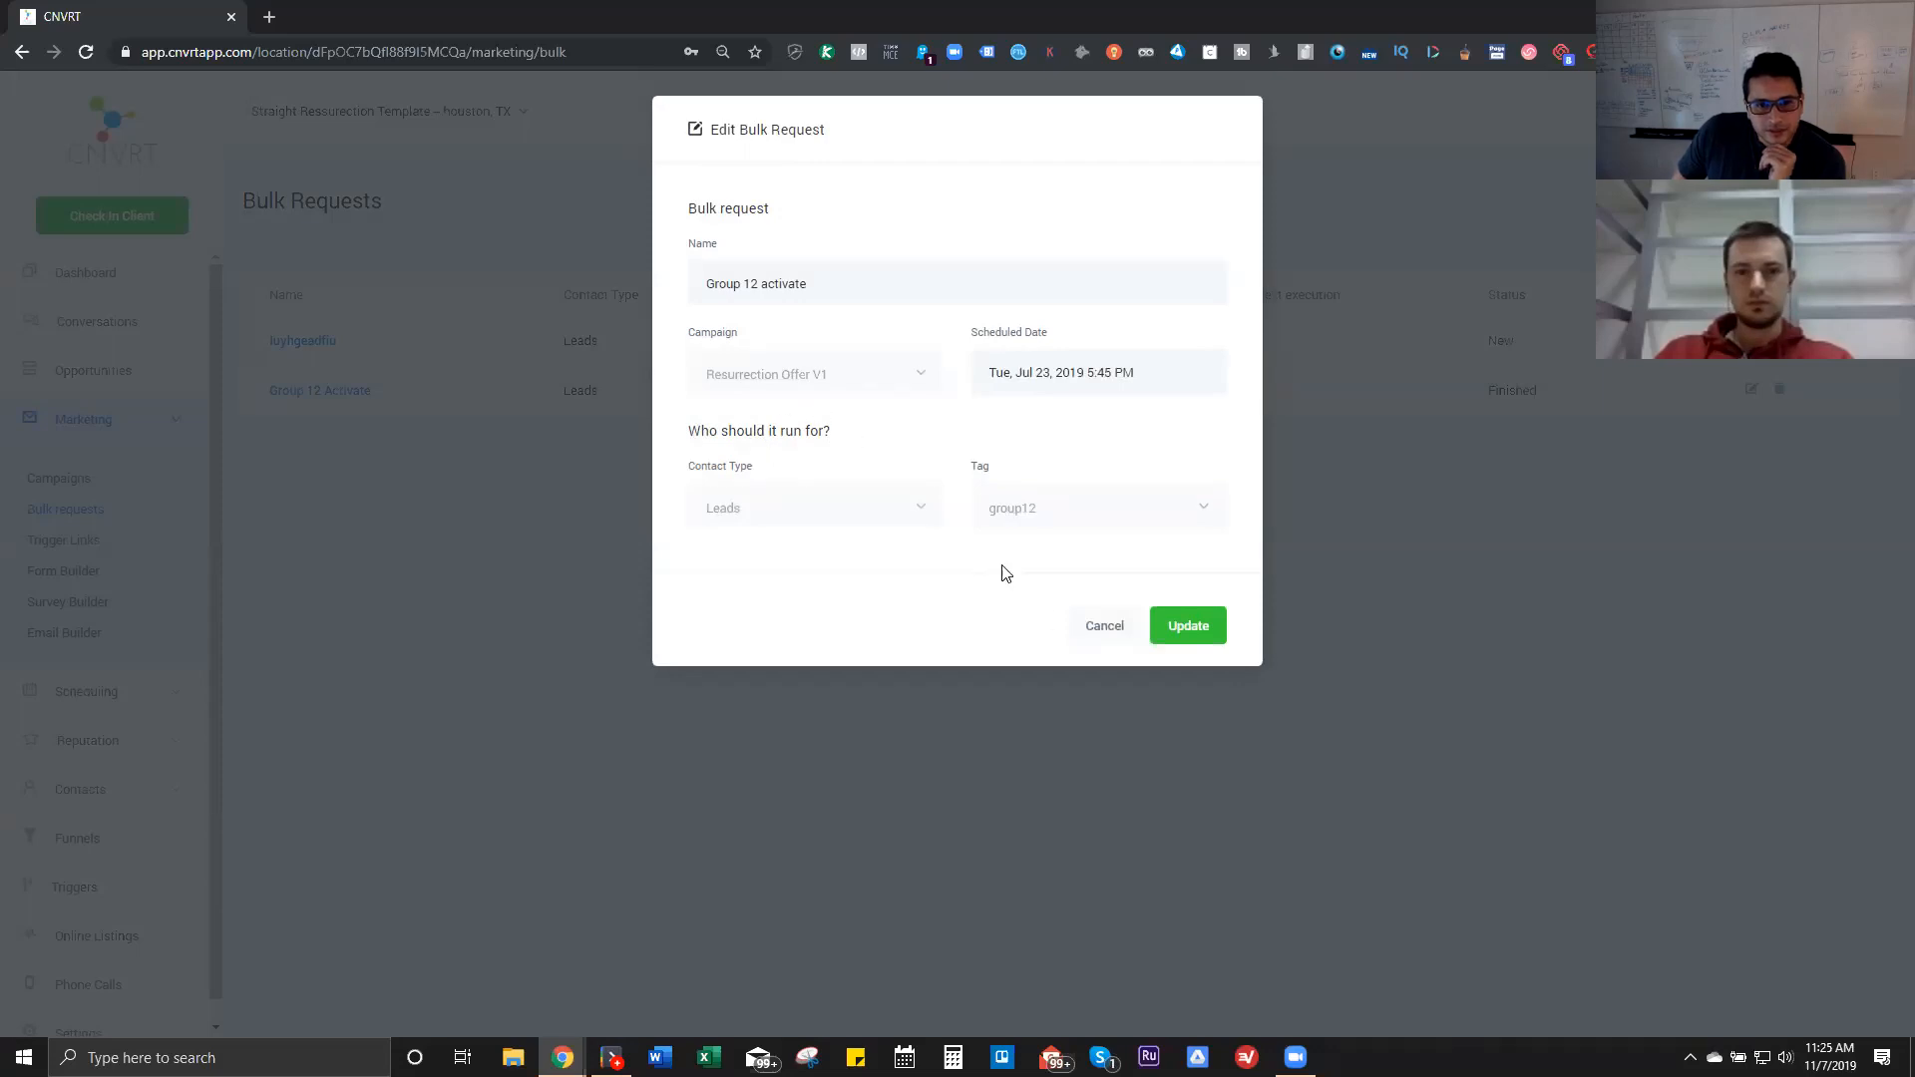
click(1109, 630)
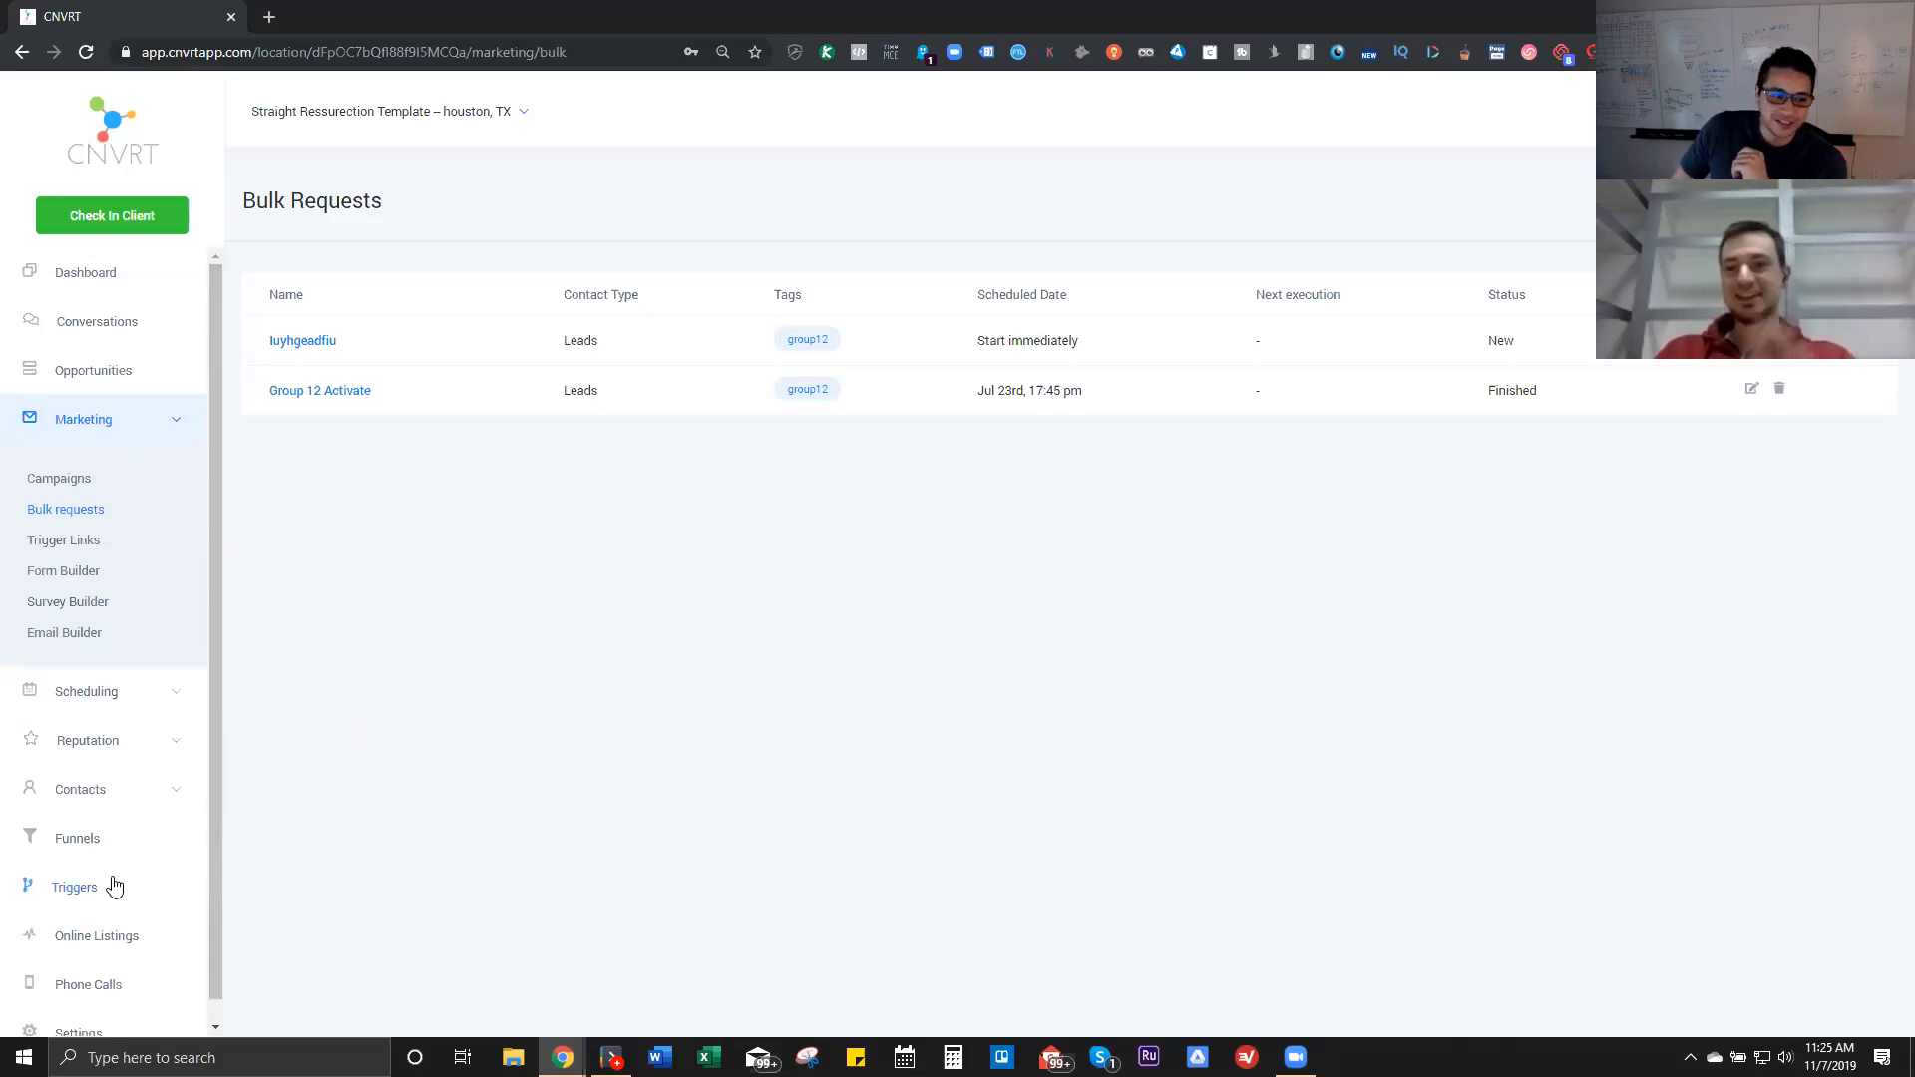
Step: Start a customer import from the contacts list and upload the Summer Blast 1 CSV file from the ANT Summer Blast Uploads folder
click(84, 798)
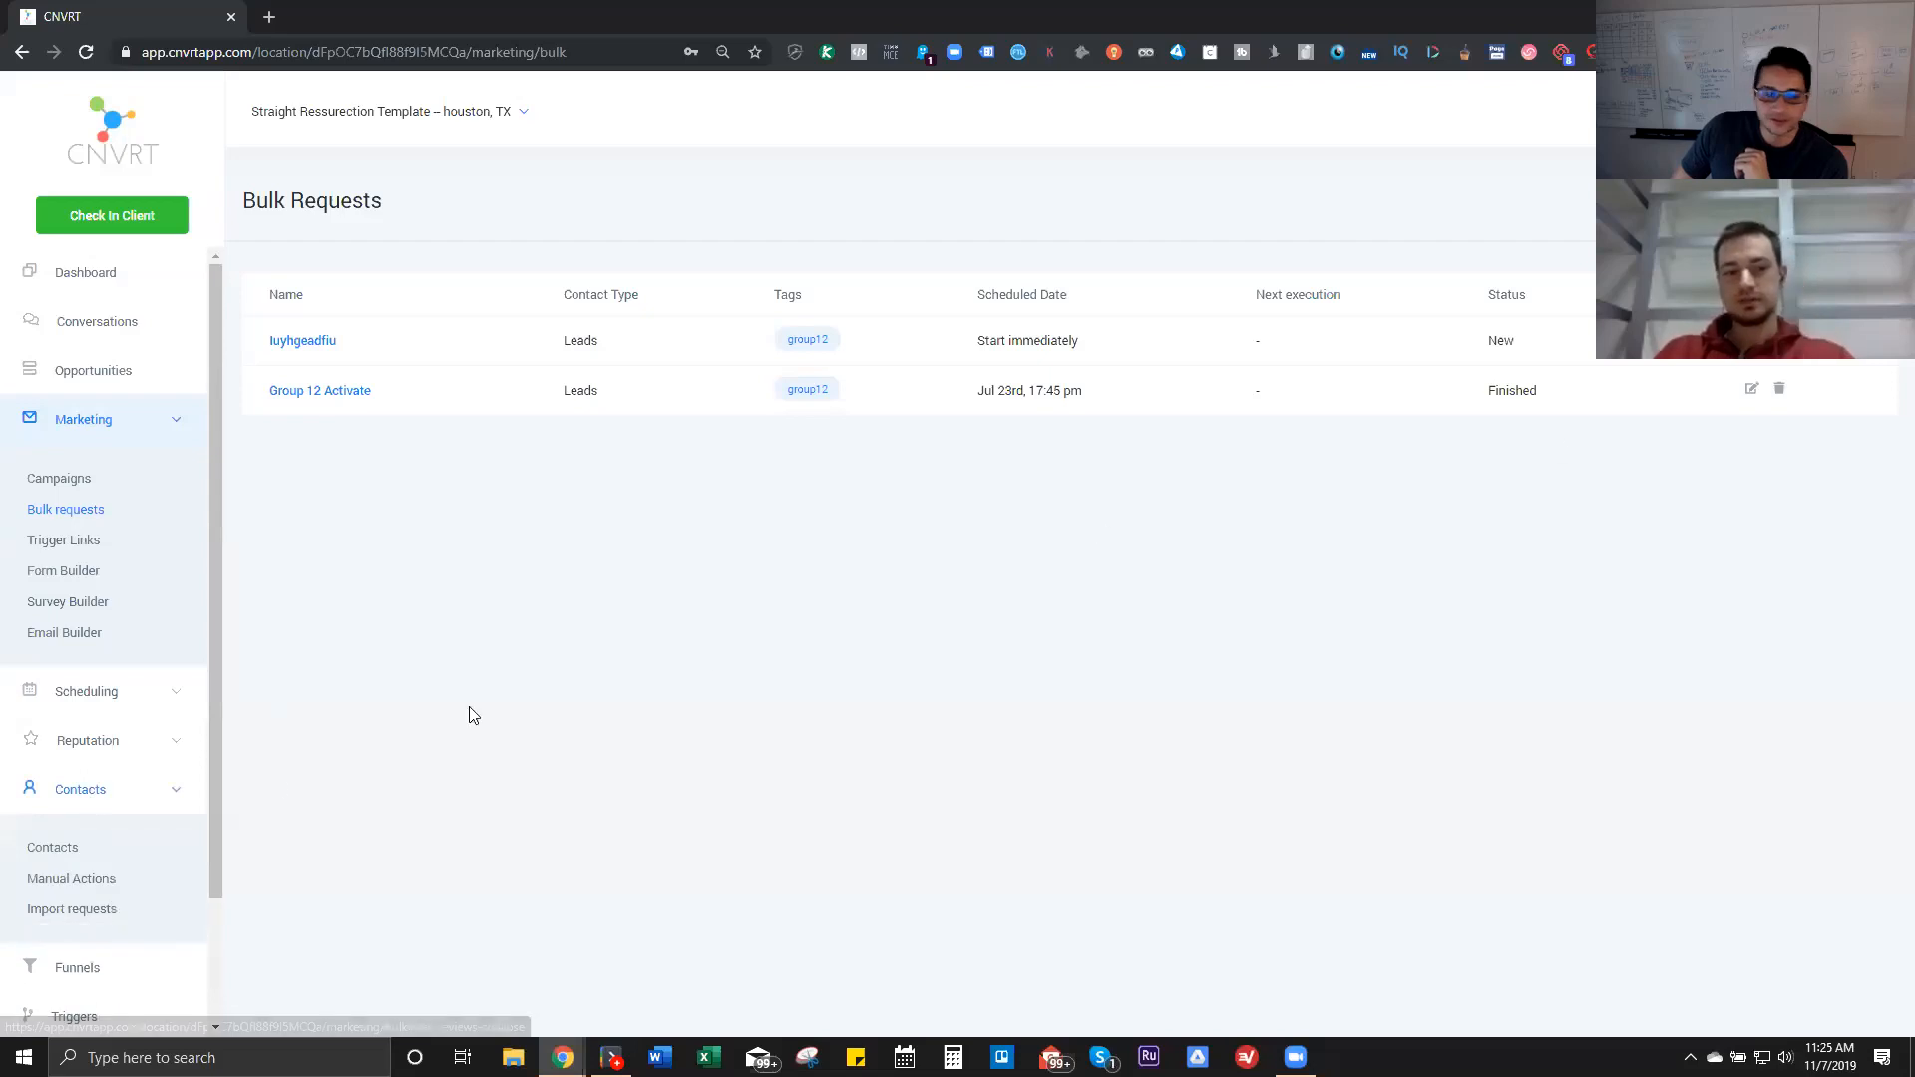
click(53, 848)
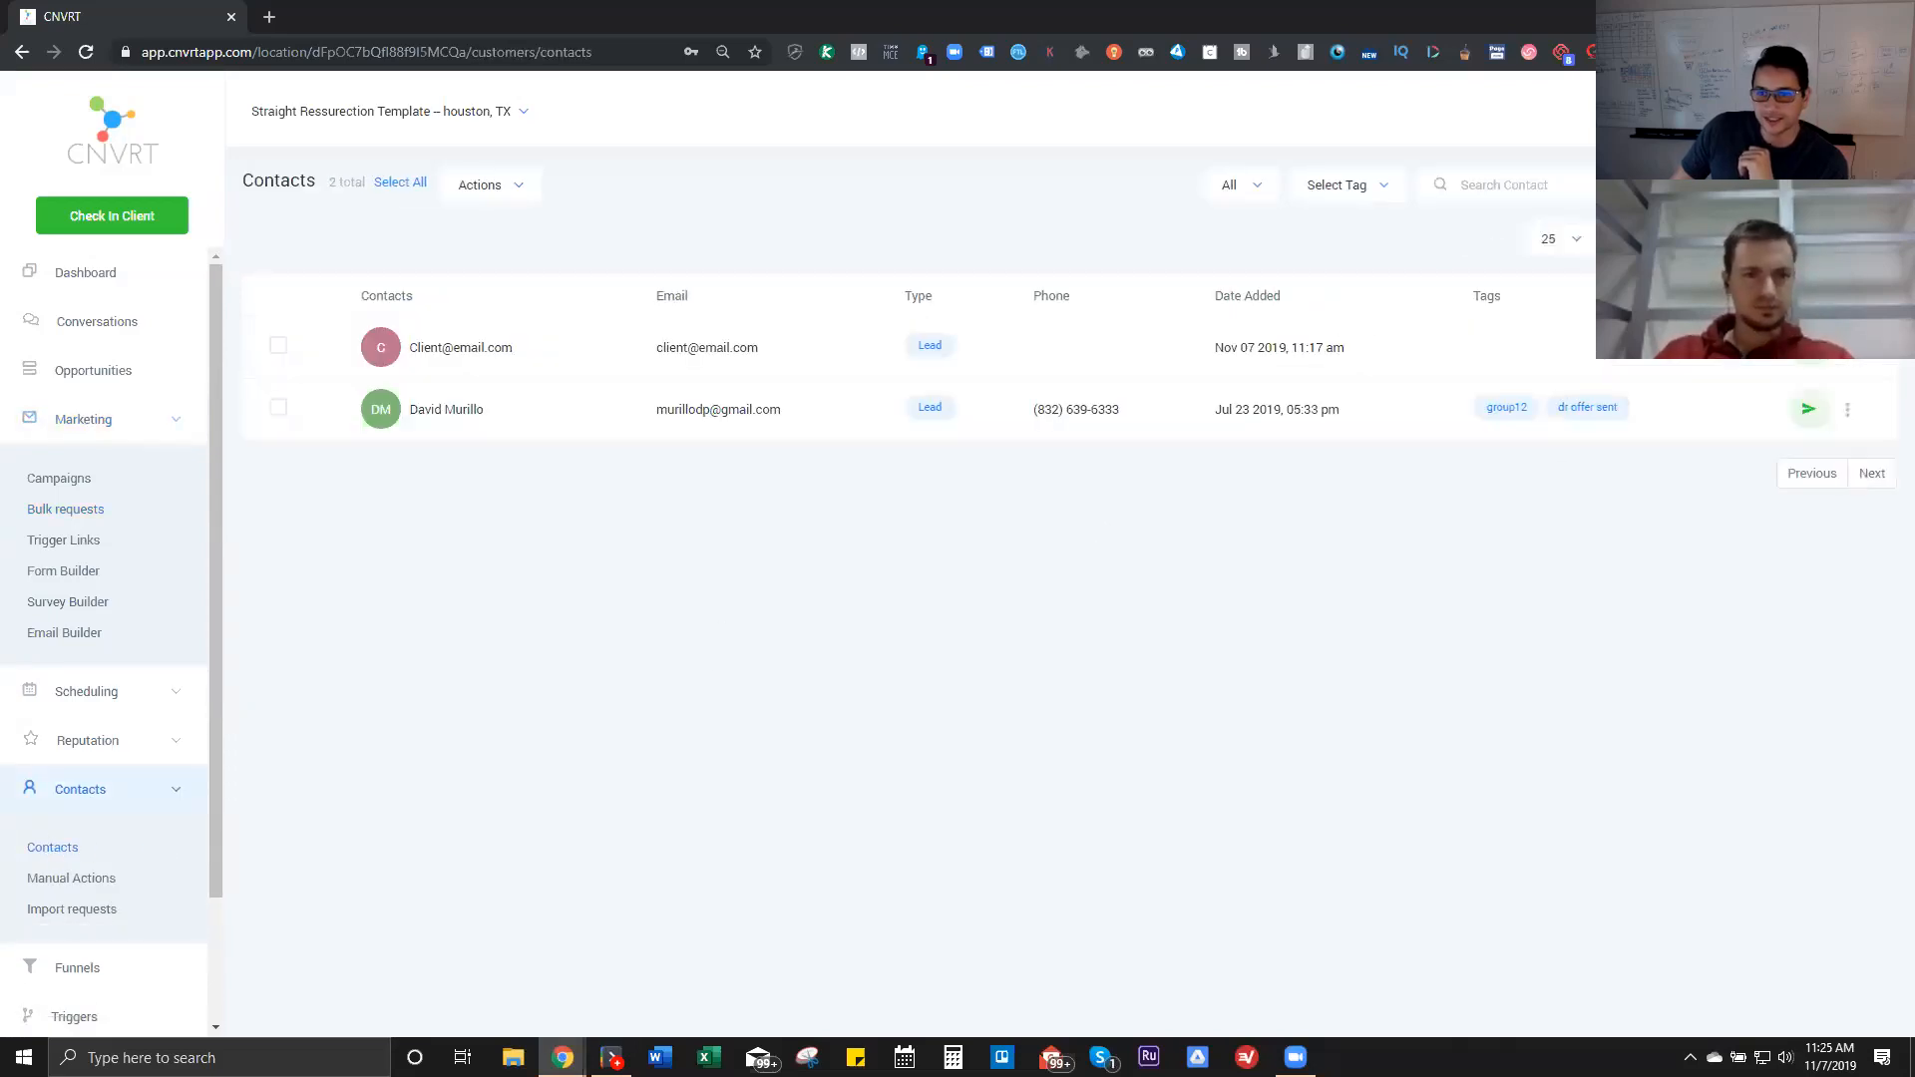
click(1736, 240)
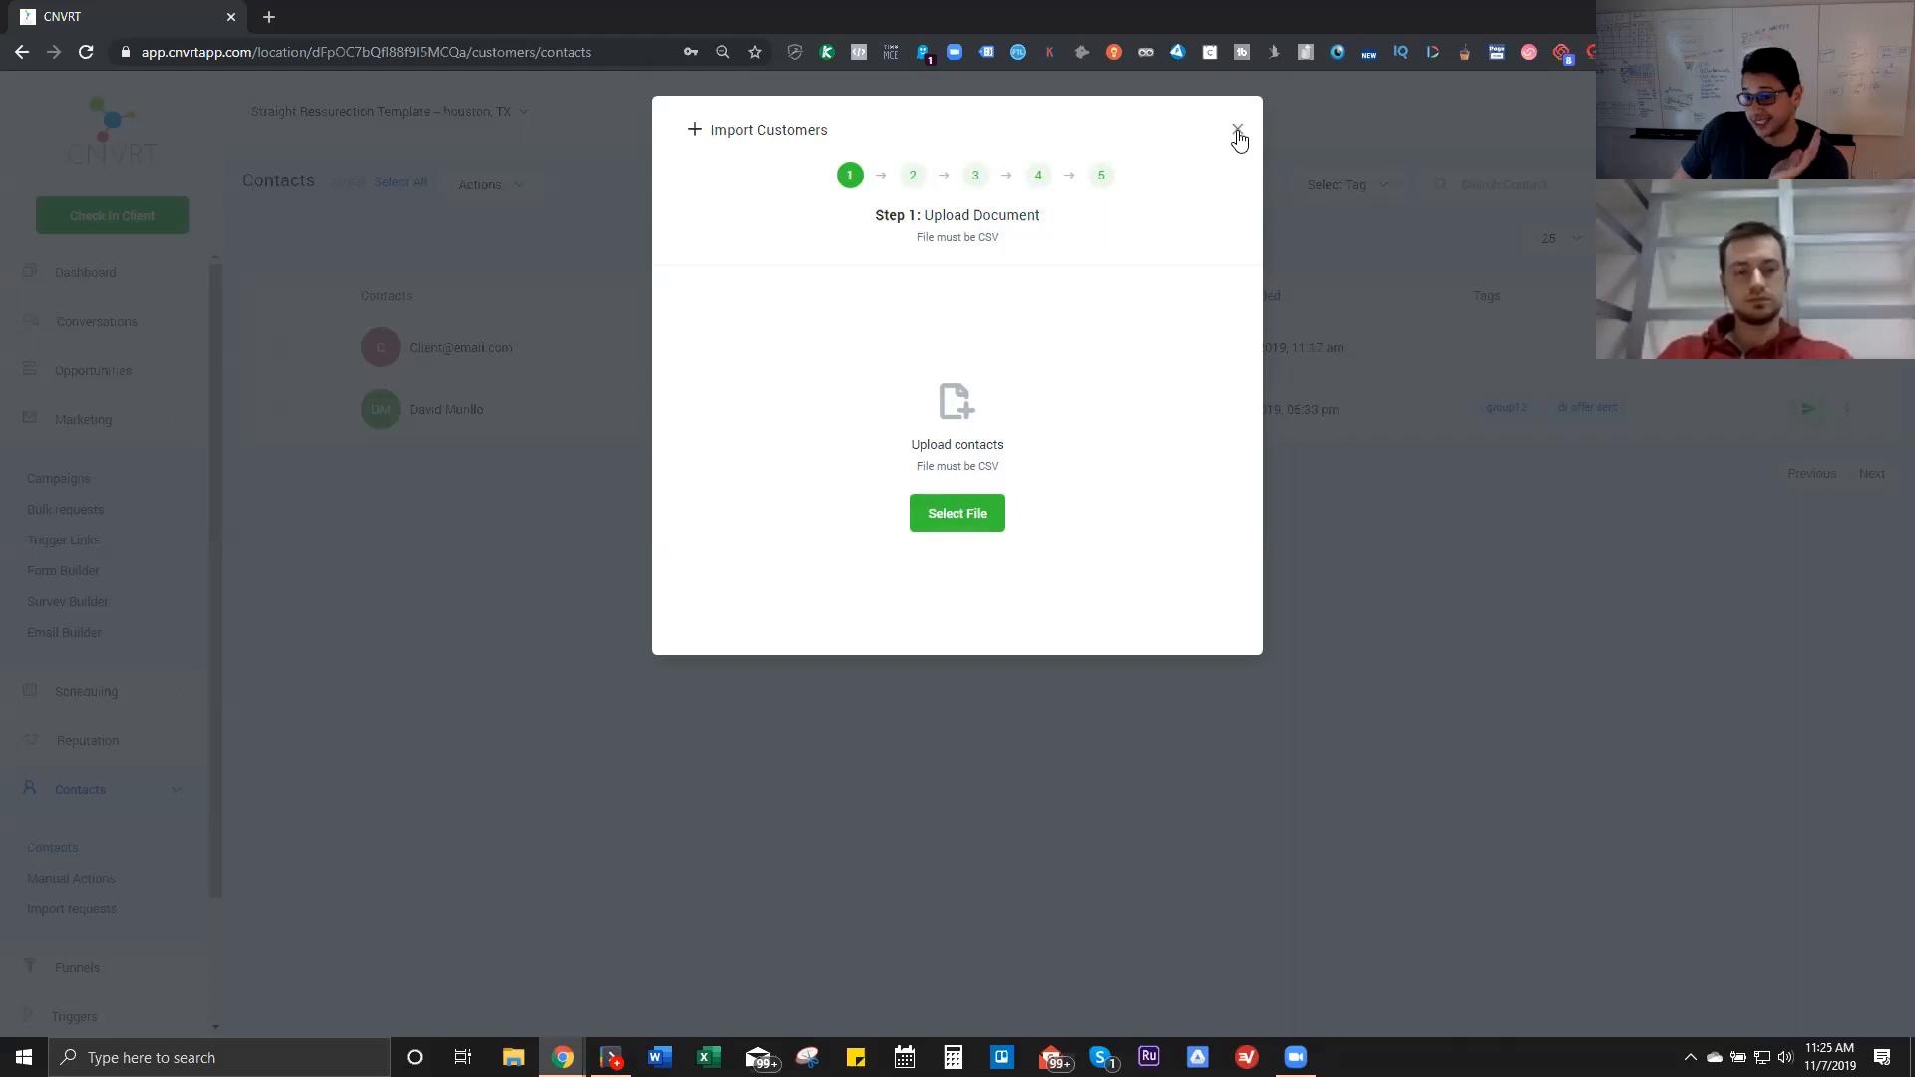
click(958, 521)
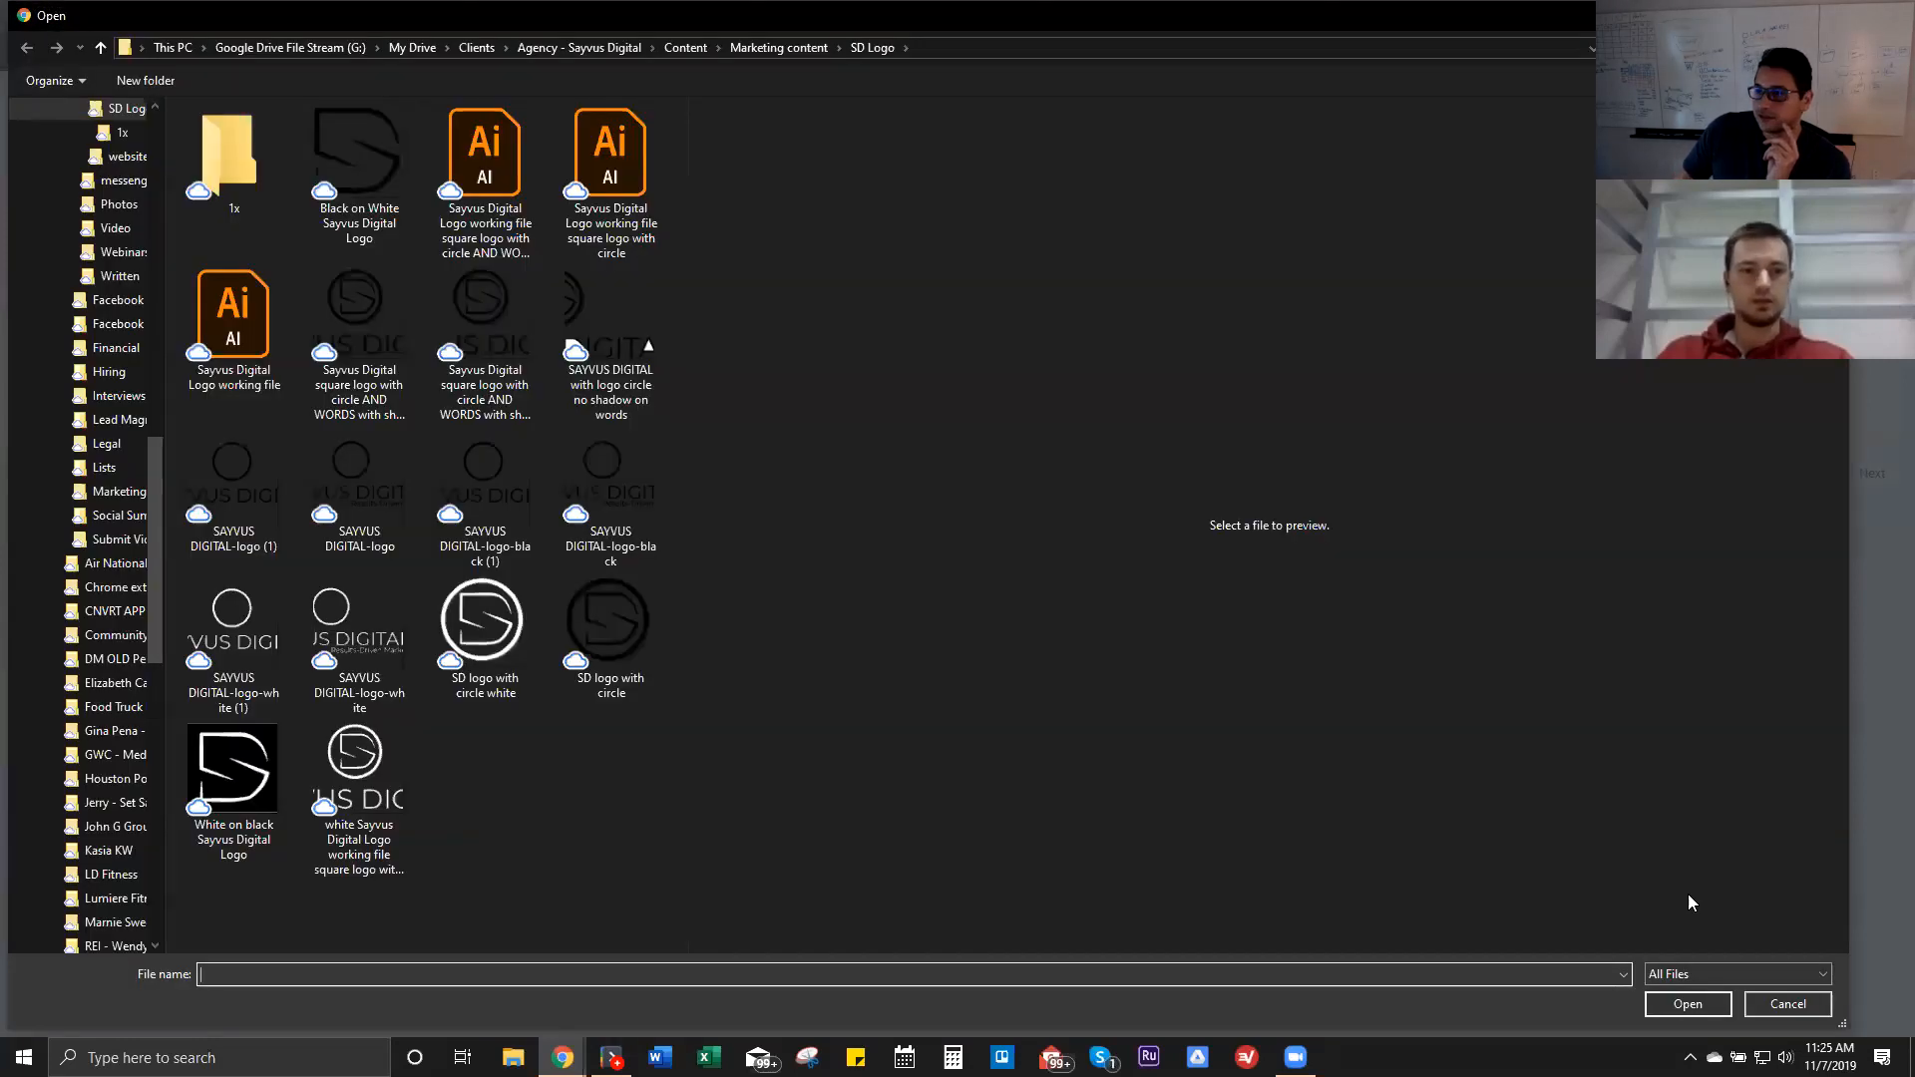
key(Escape)
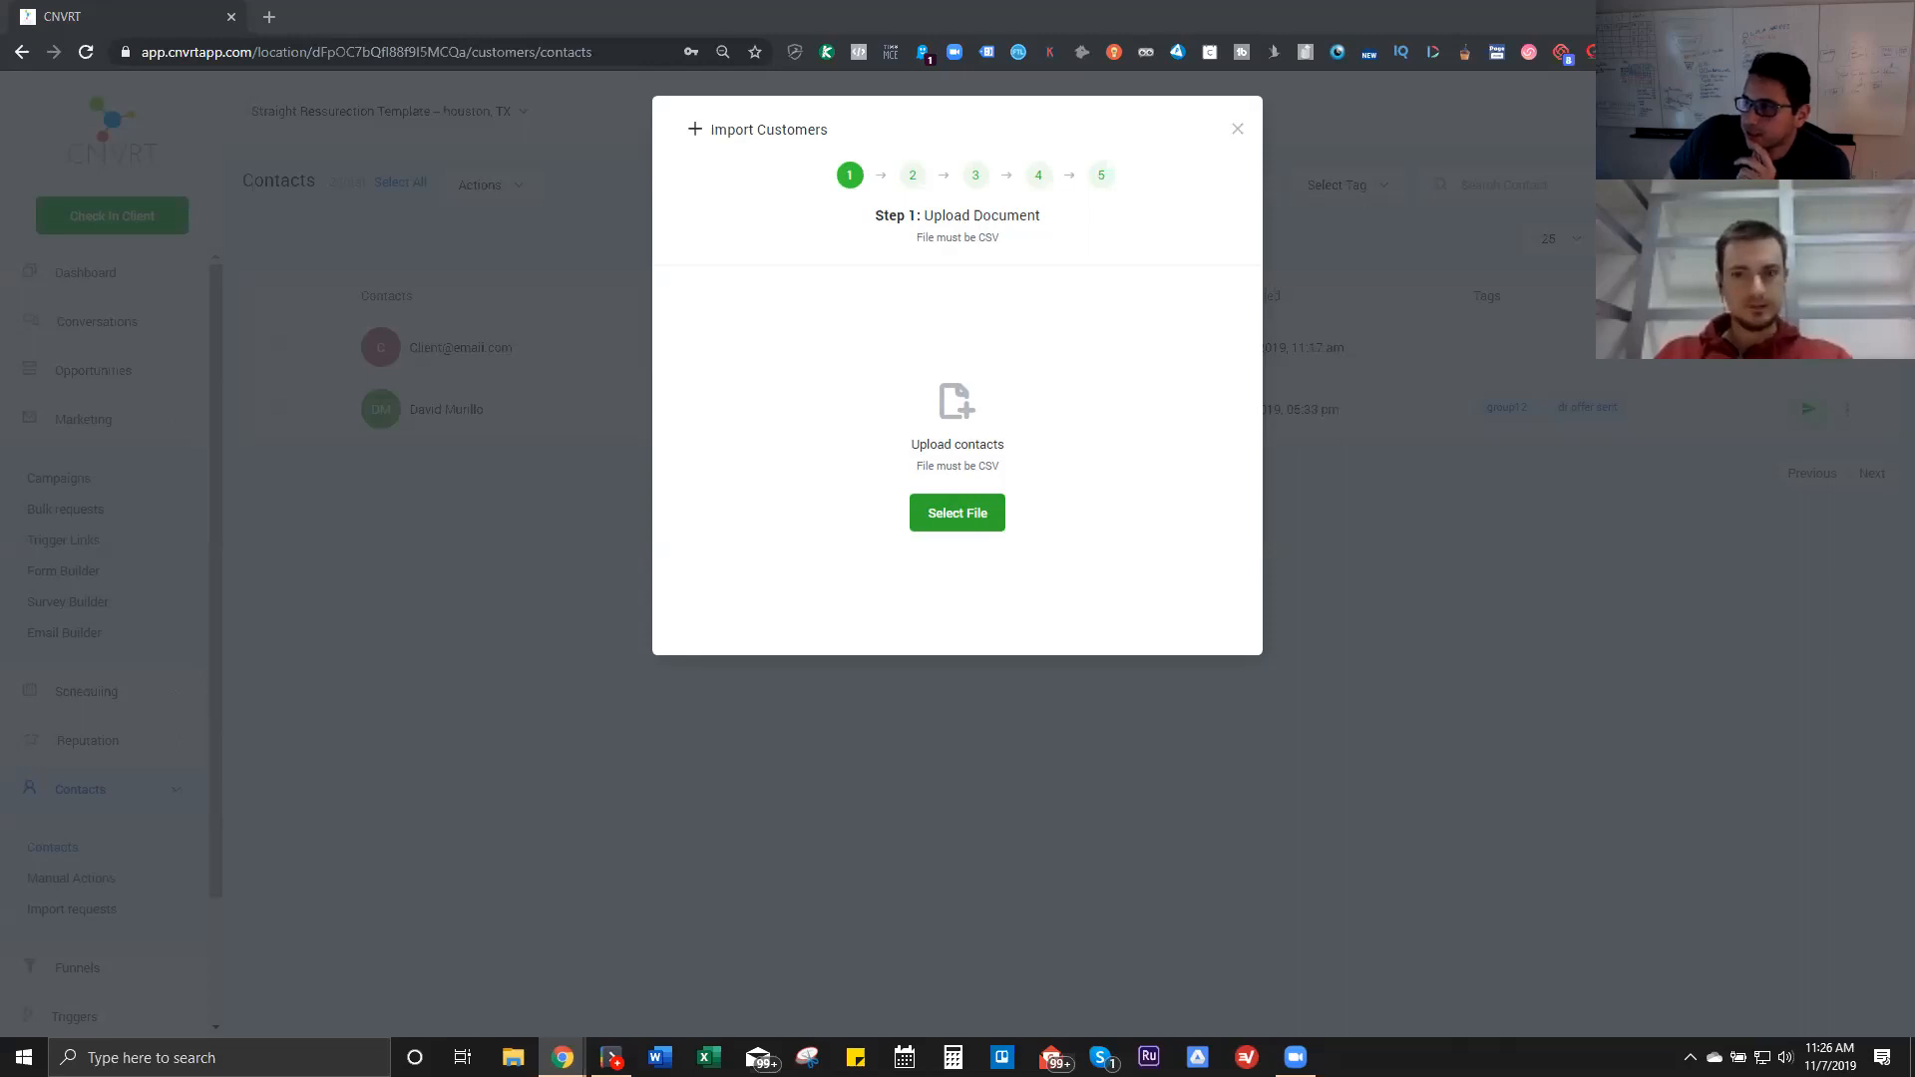
click(958, 513)
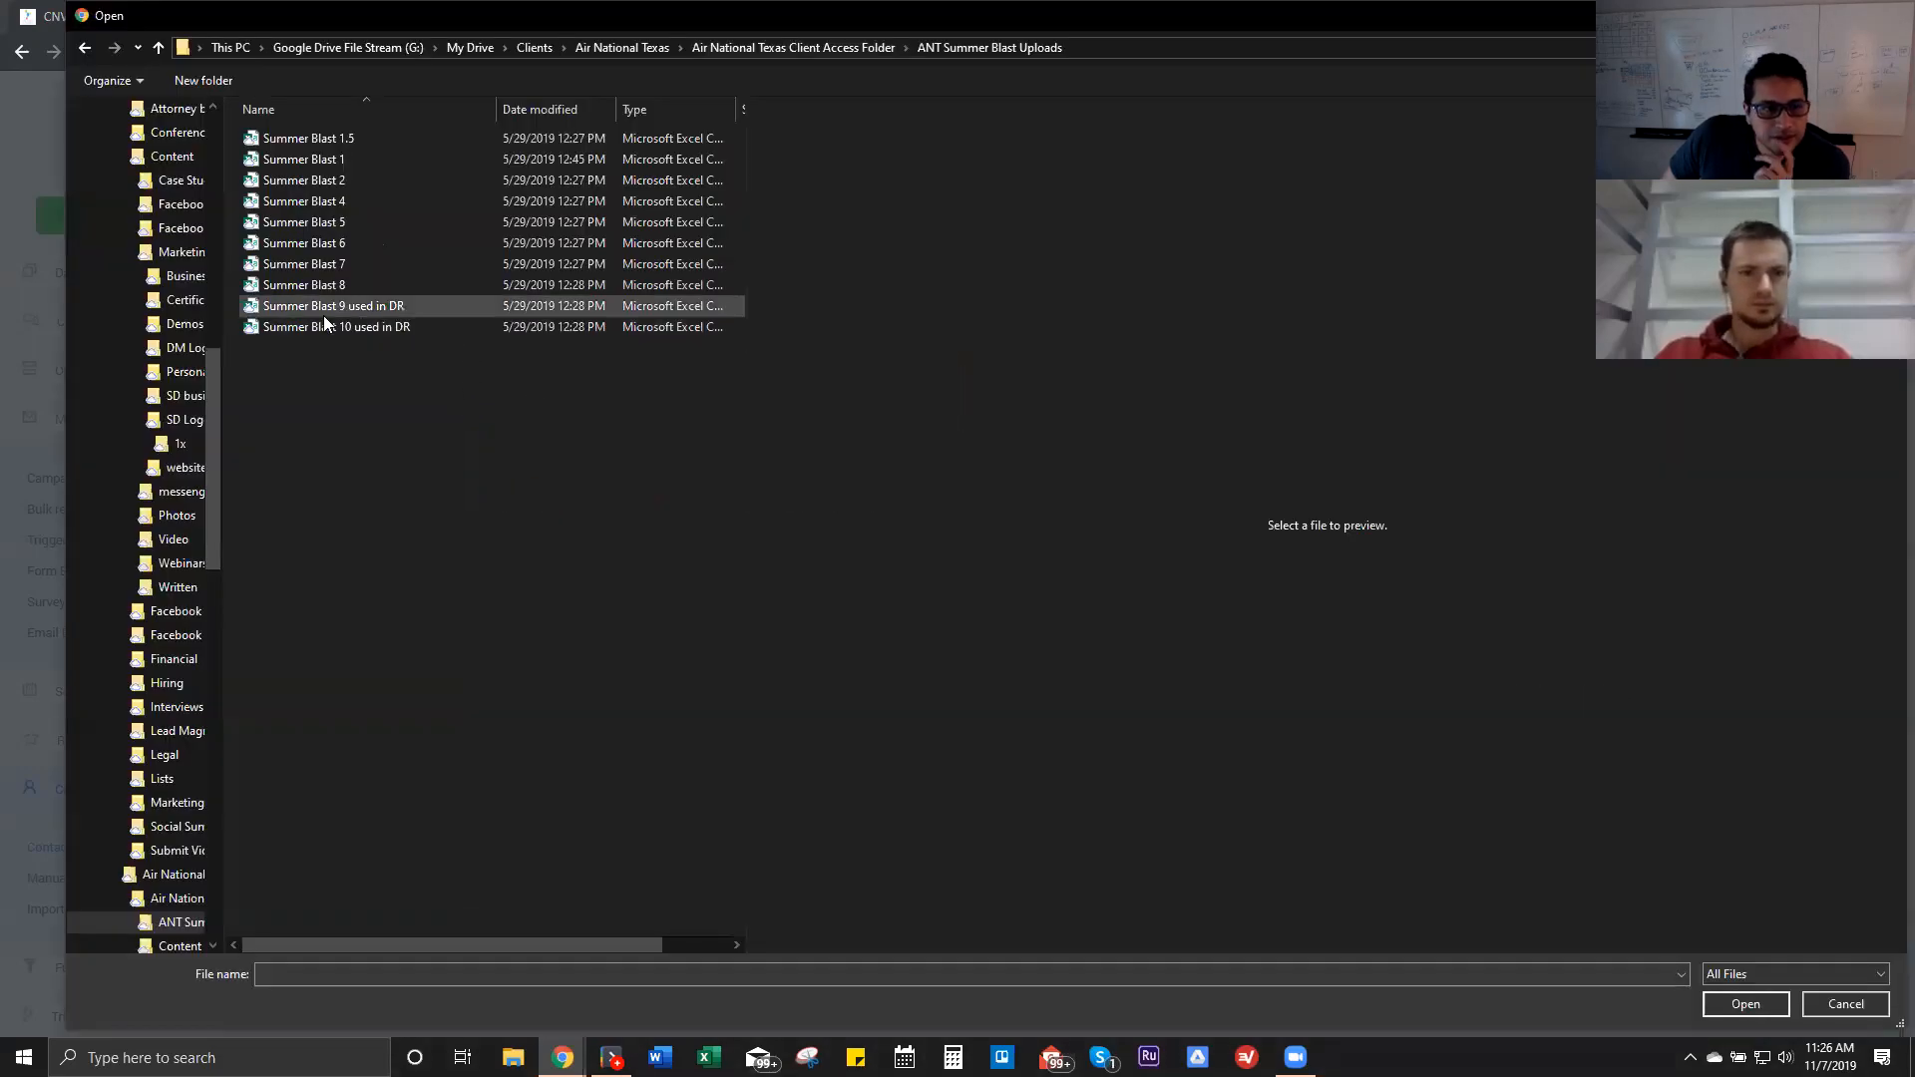
double_click(321, 166)
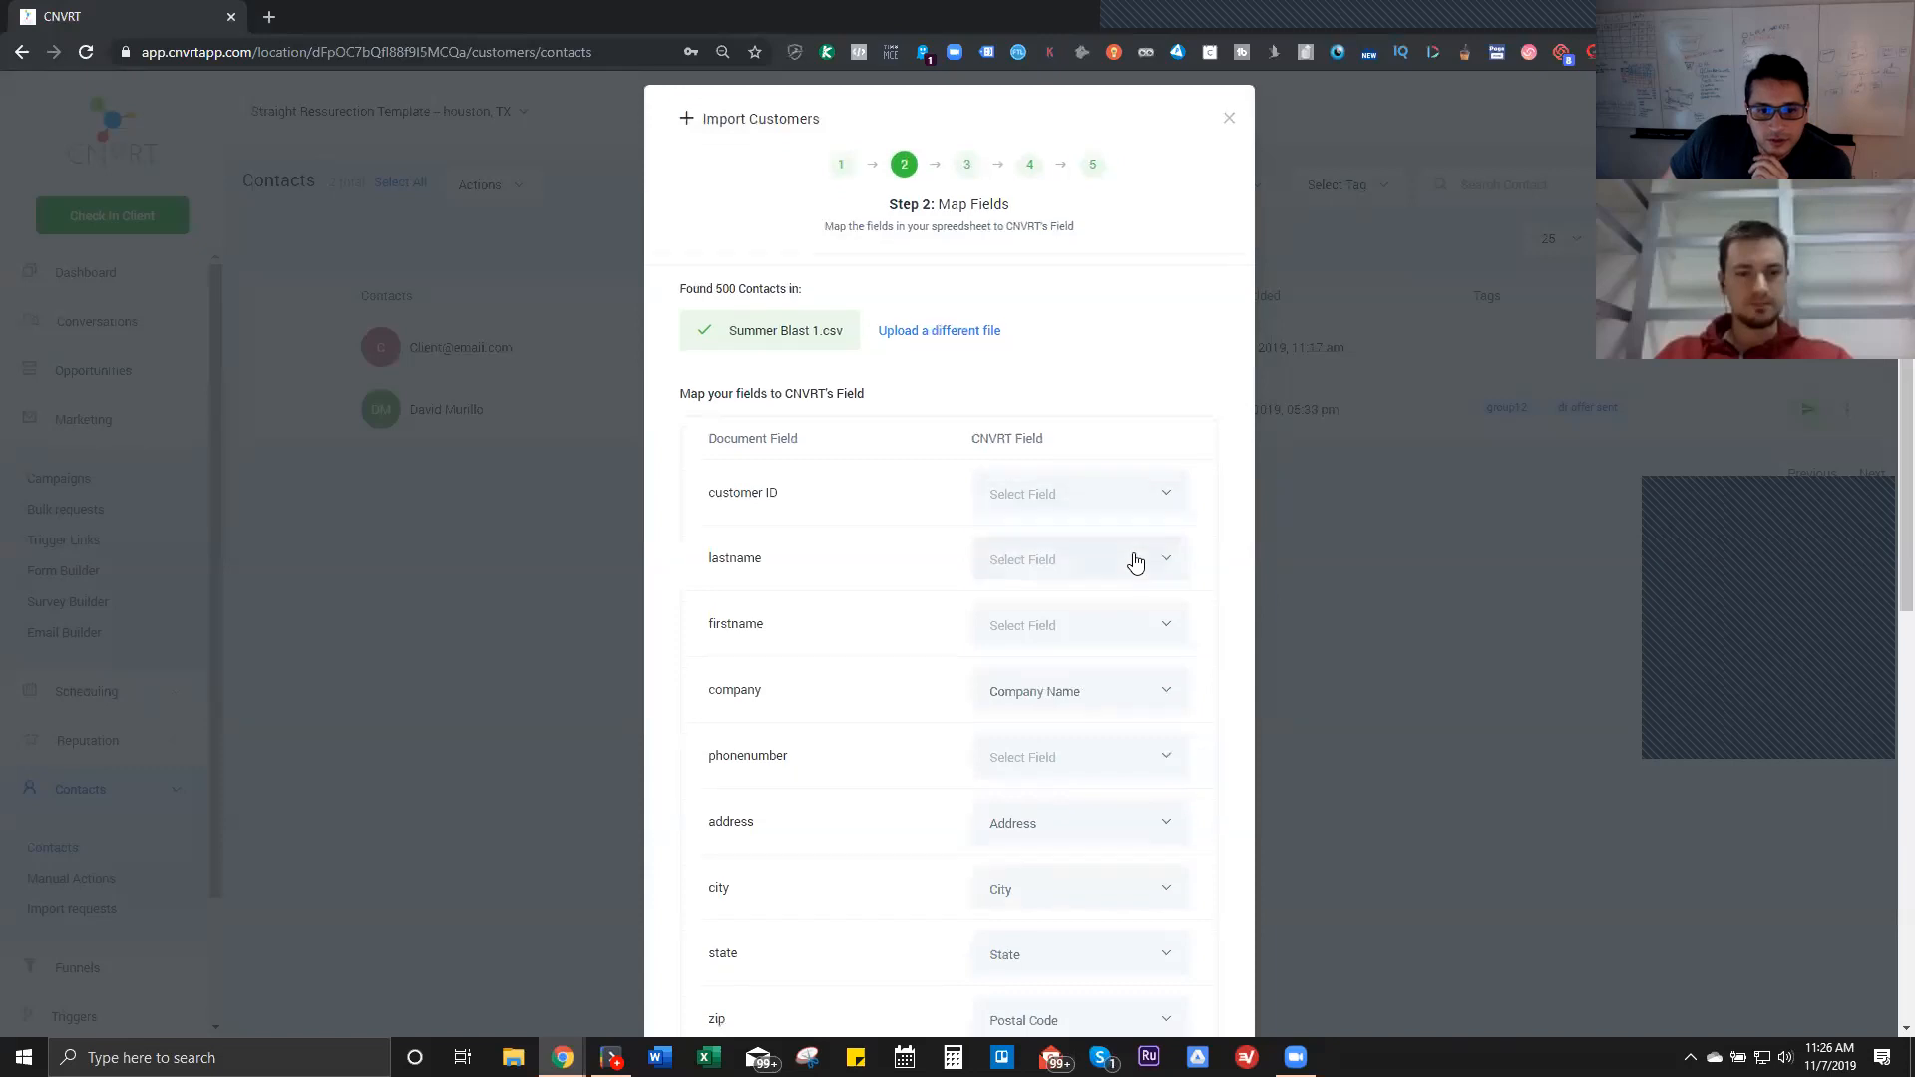
Step: Map the firstname column to First Name, lastname to Last Name and phonenumber to Phone in the import
scroll(1136, 562, down, 2)
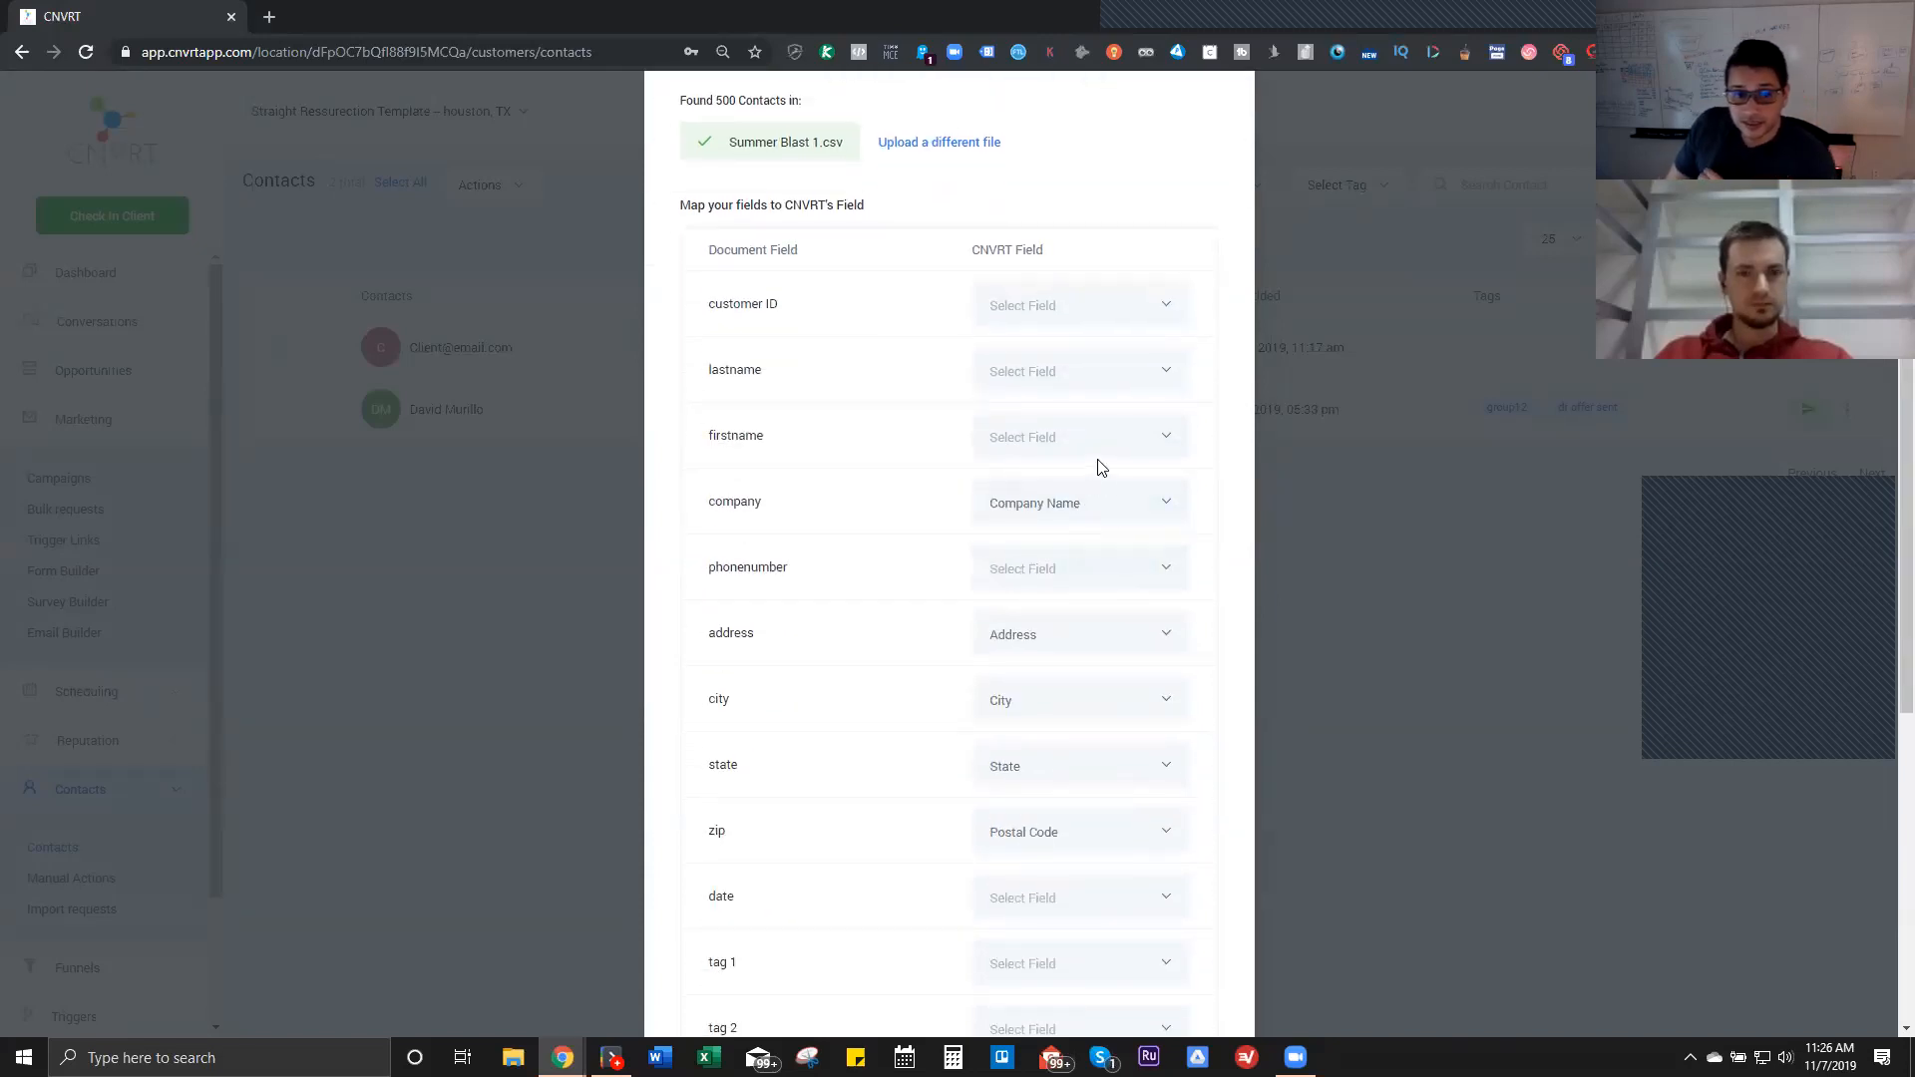
click(1099, 445)
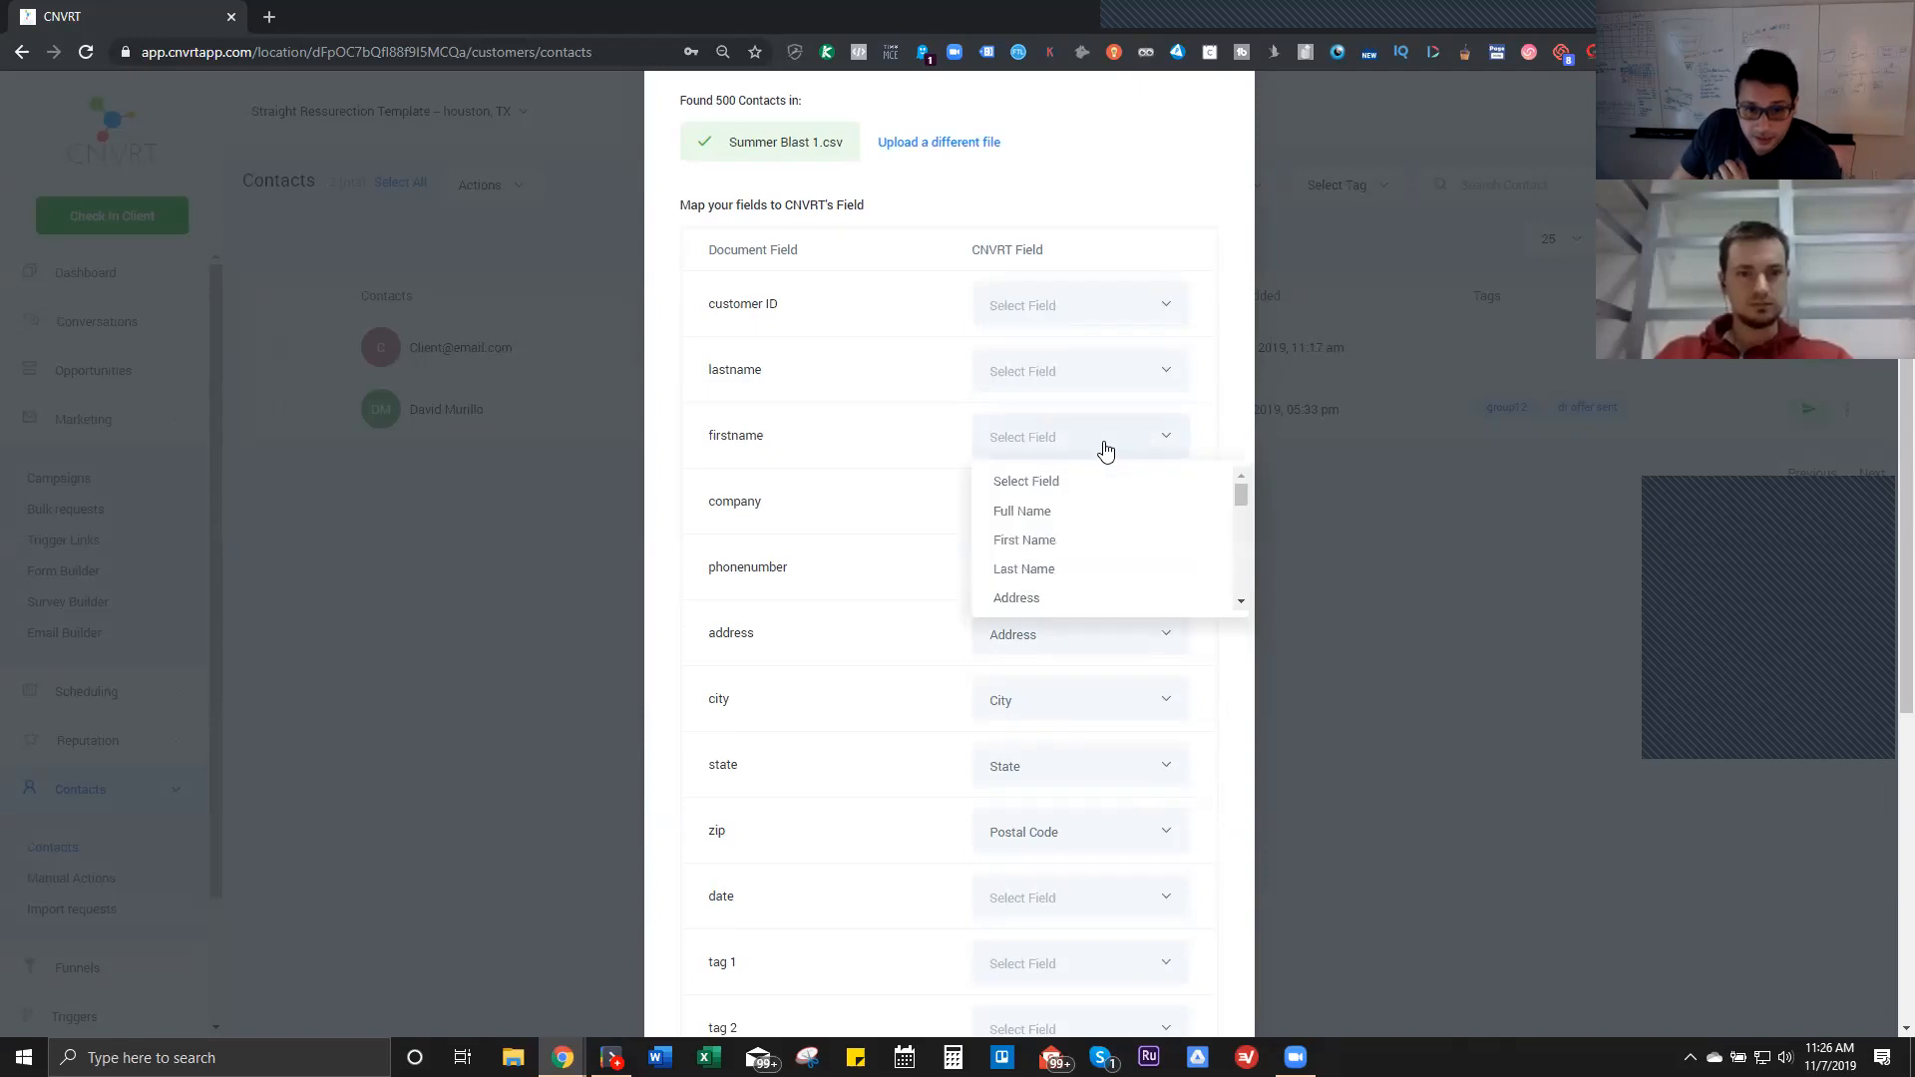
click(1063, 539)
click(1060, 387)
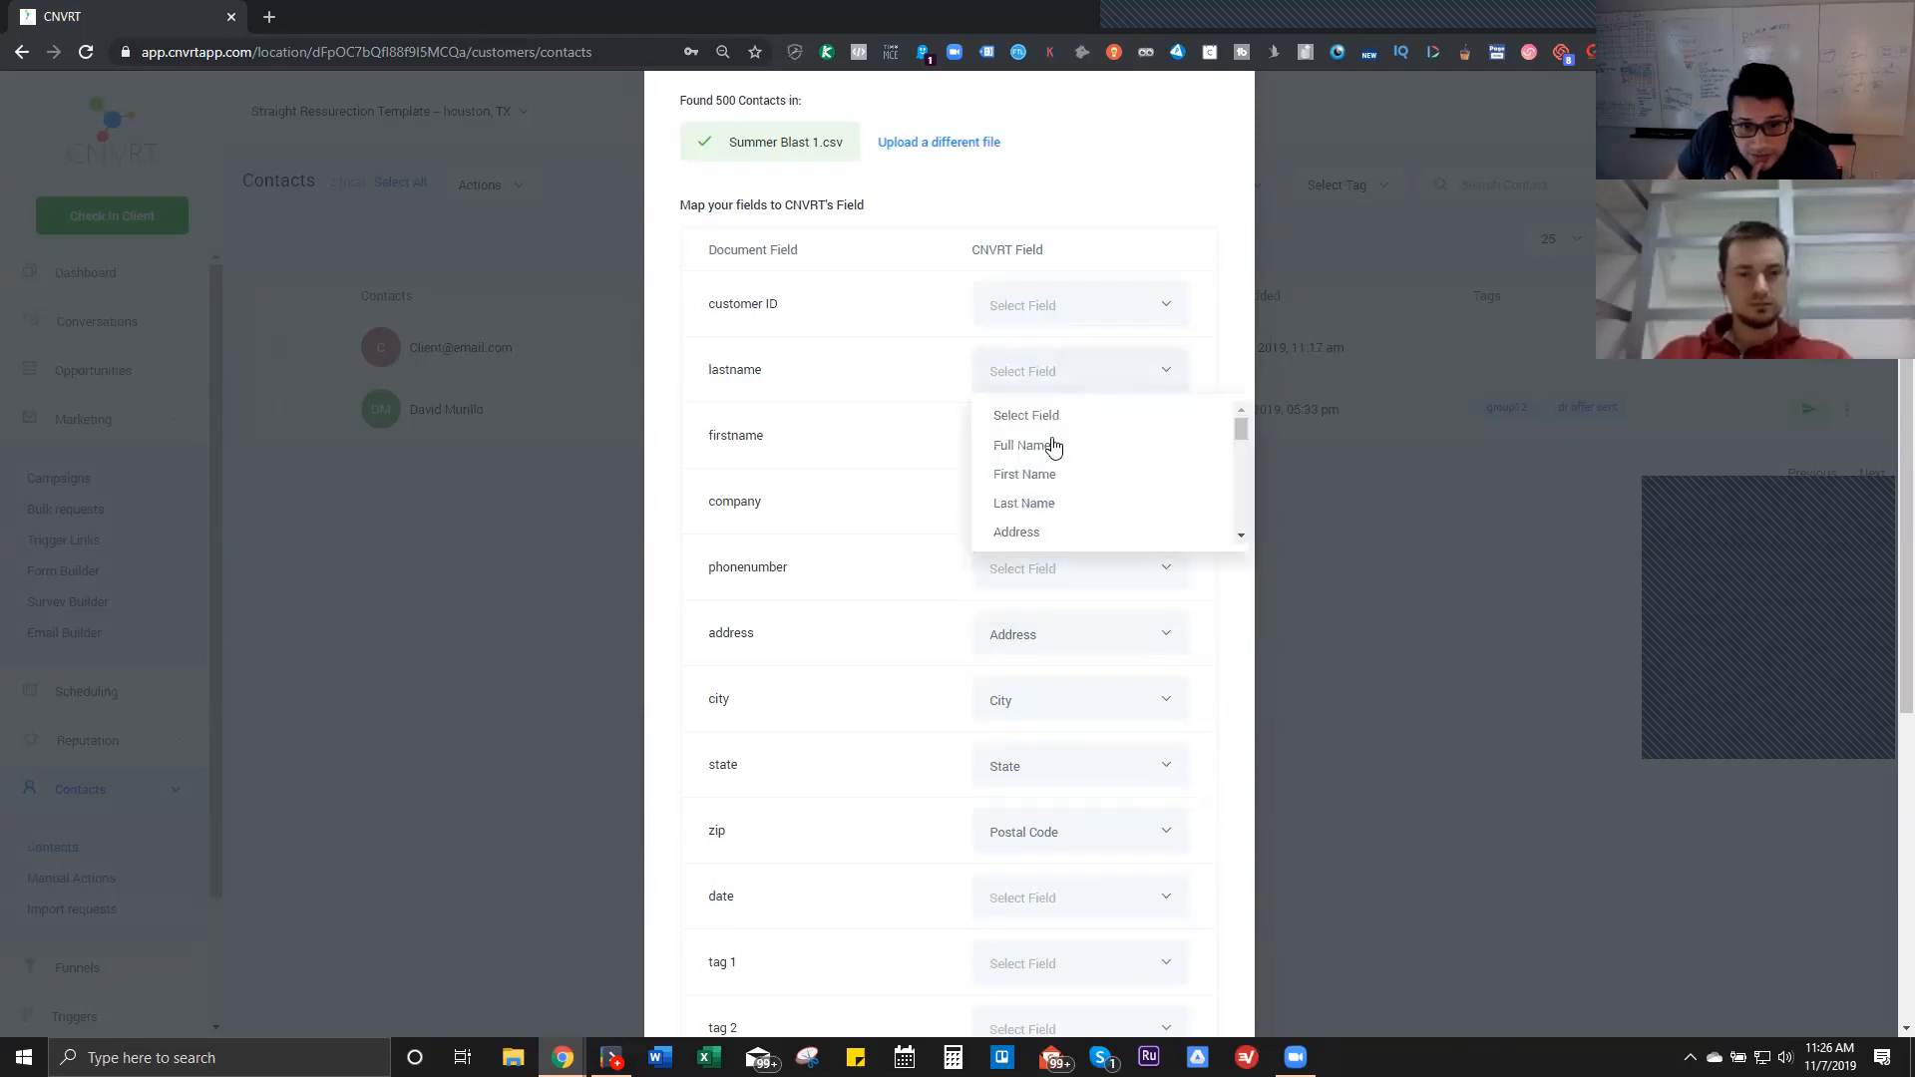
click(1049, 507)
scroll(928, 488, down, 2)
click(1060, 377)
scroll(1042, 453, down, 4)
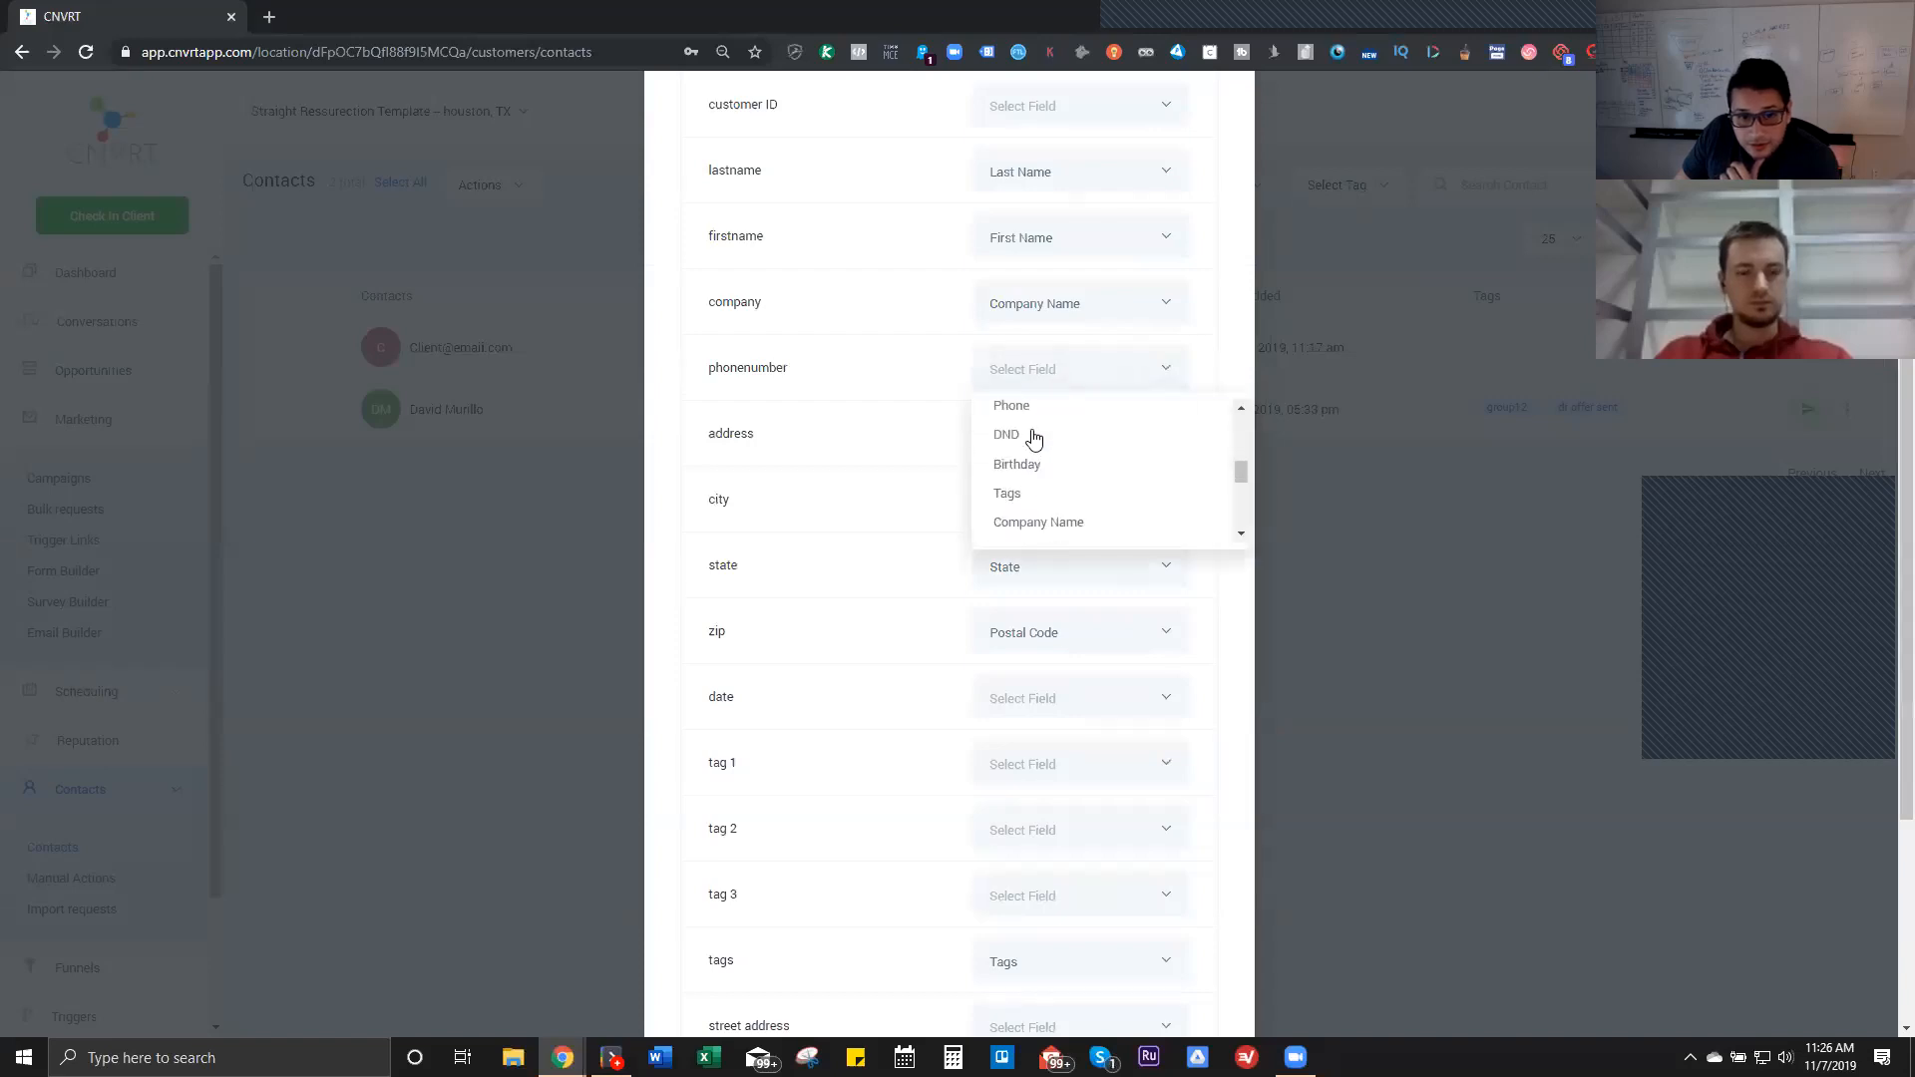
click(1024, 407)
Step: Map the tag 1 column to the Tags field and look over the complete field mapping
scroll(928, 588, down, 2)
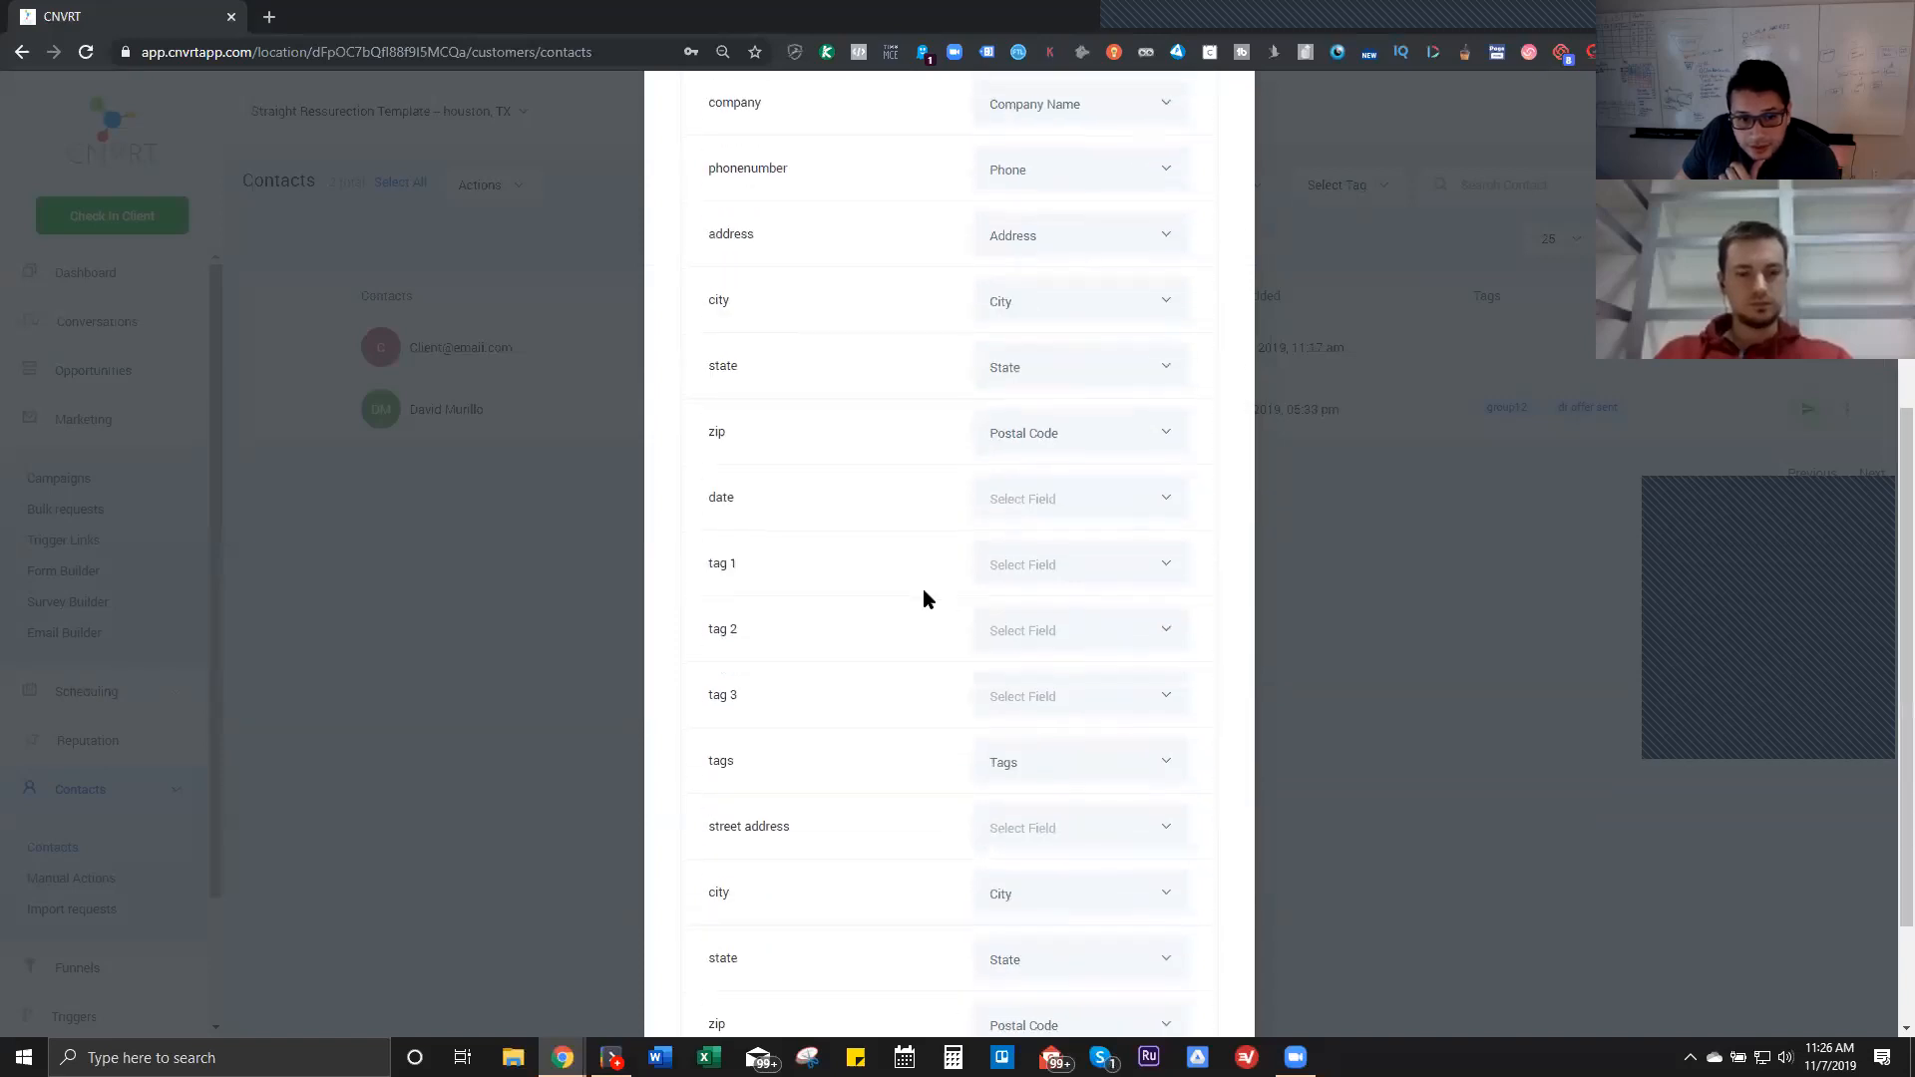
scroll(924, 594, down, 2)
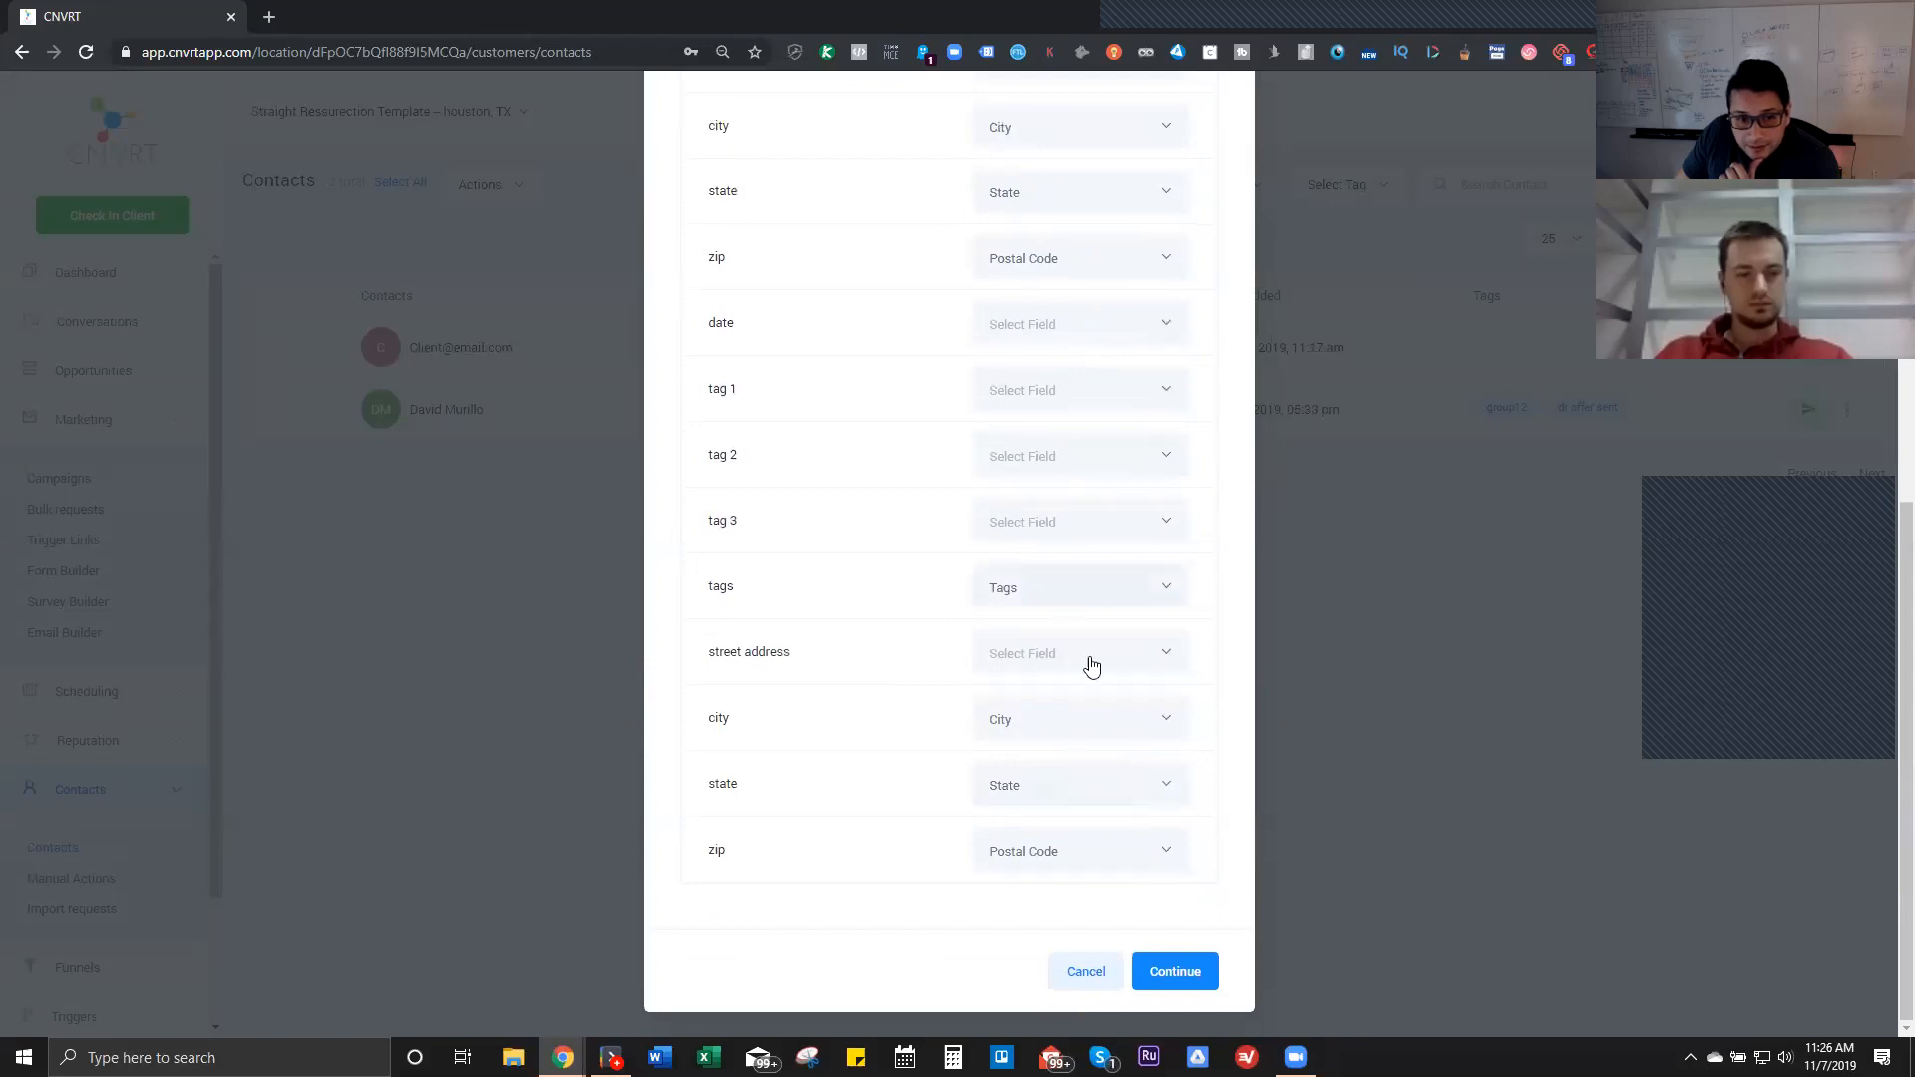
click(1093, 400)
scroll(1081, 519, down, 5)
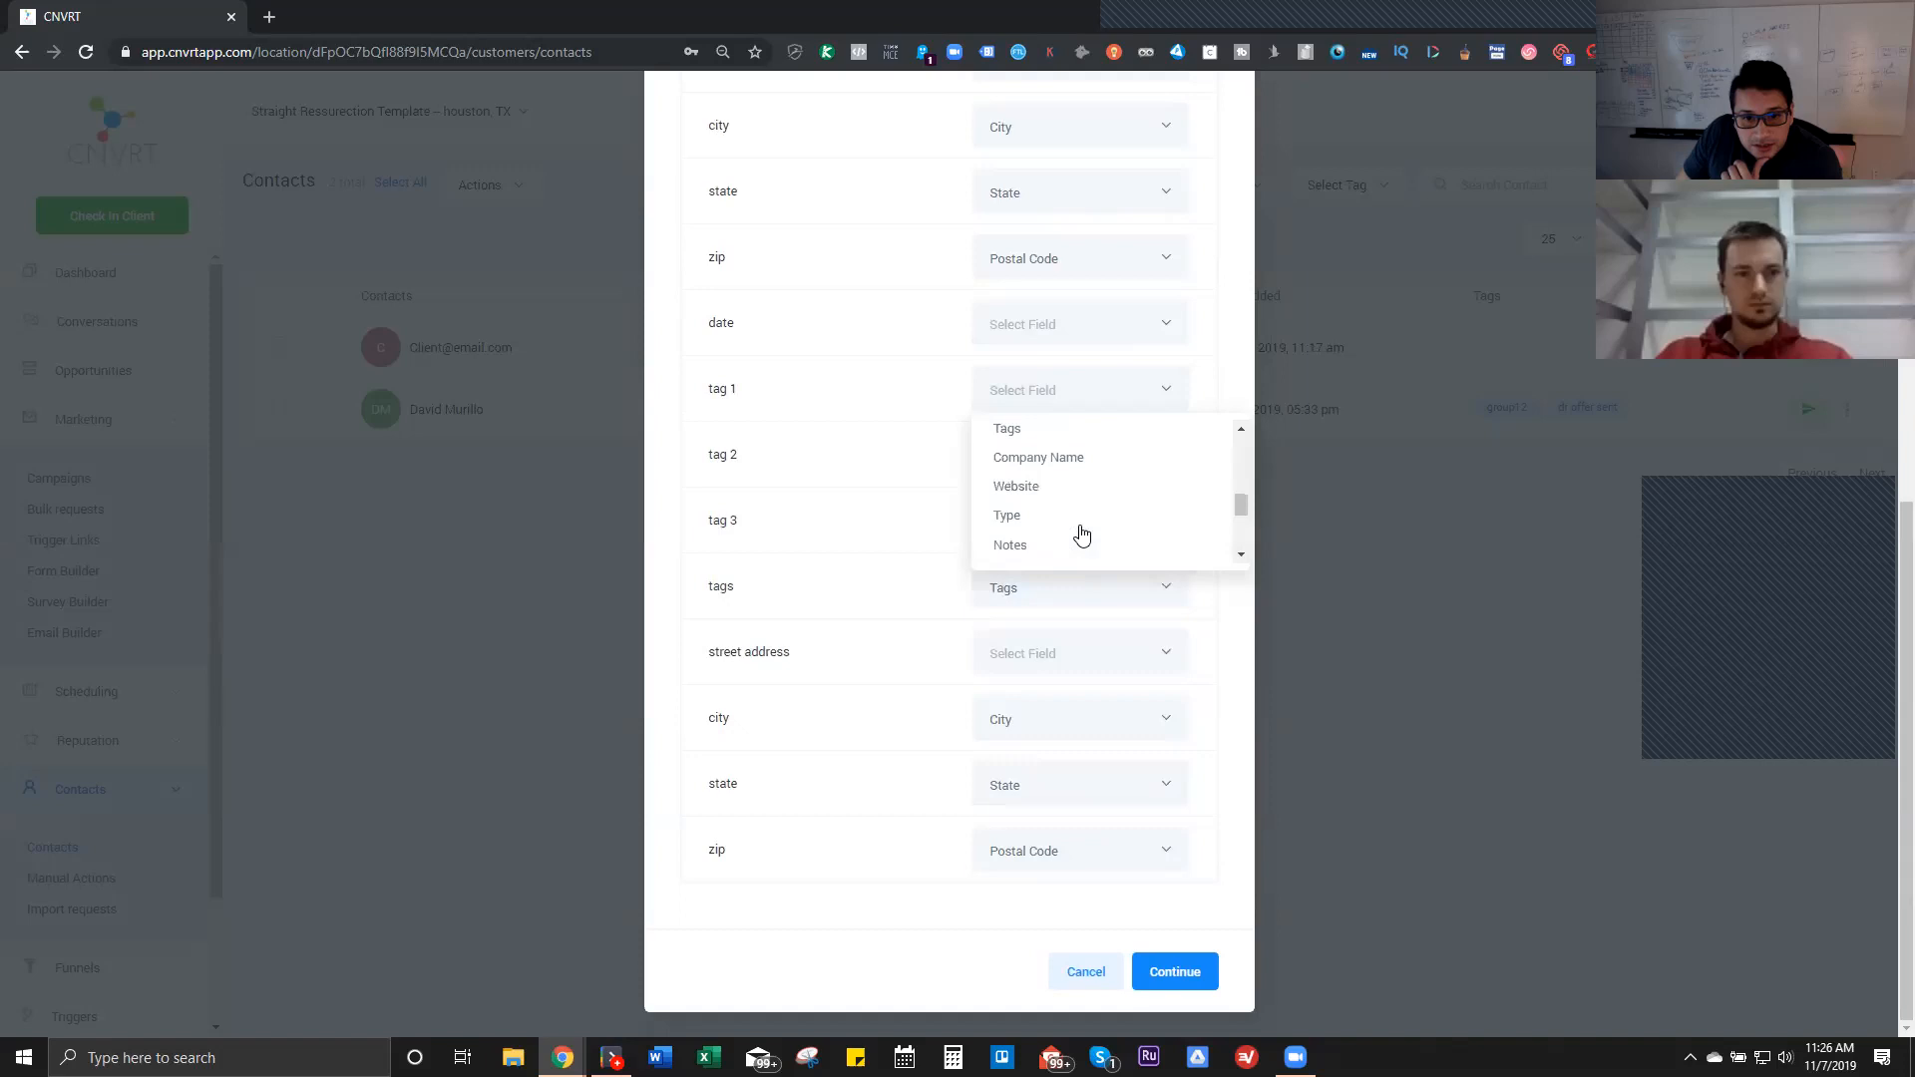
scroll(1081, 536, up, 3)
scroll(1047, 504, down, 1)
scroll(1008, 477, up, 3)
scroll(1042, 494, down, 3)
scroll(1043, 496, up, 2)
scroll(1044, 495, down, 2)
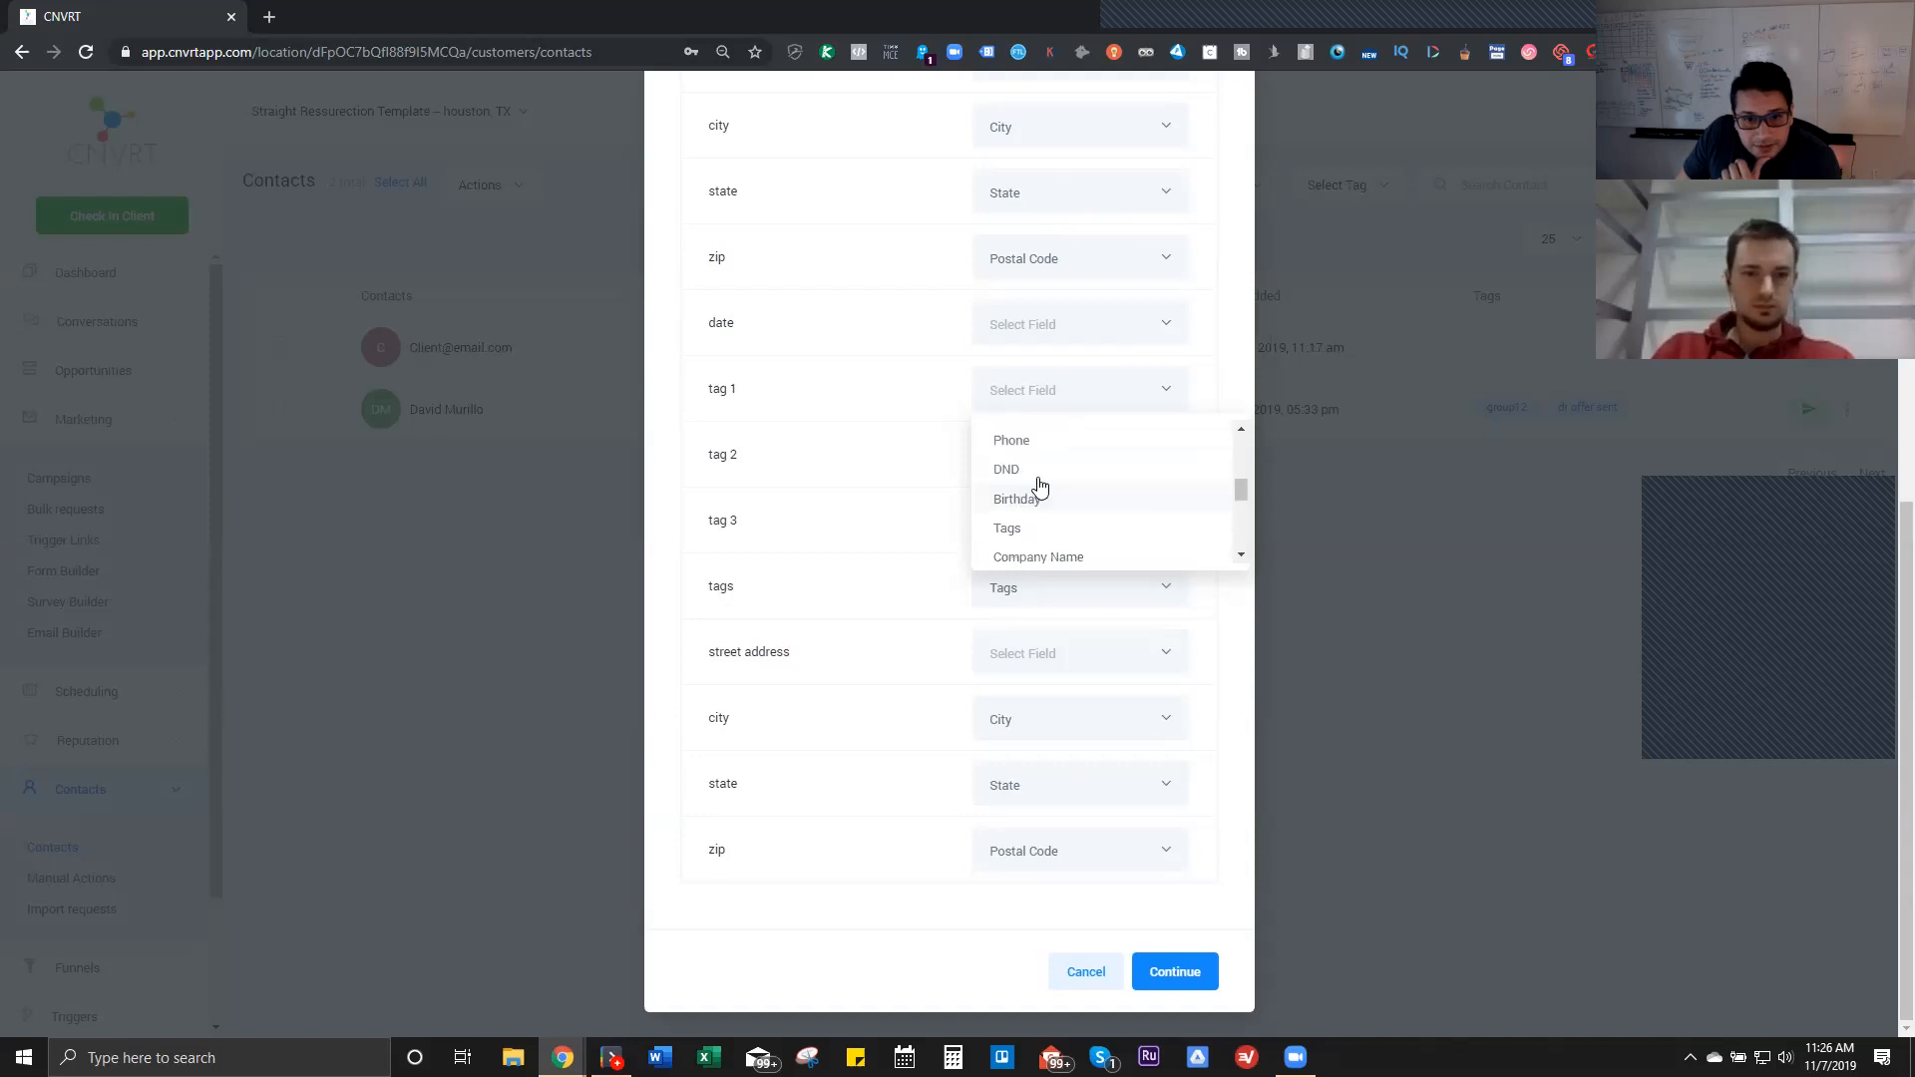
click(1038, 529)
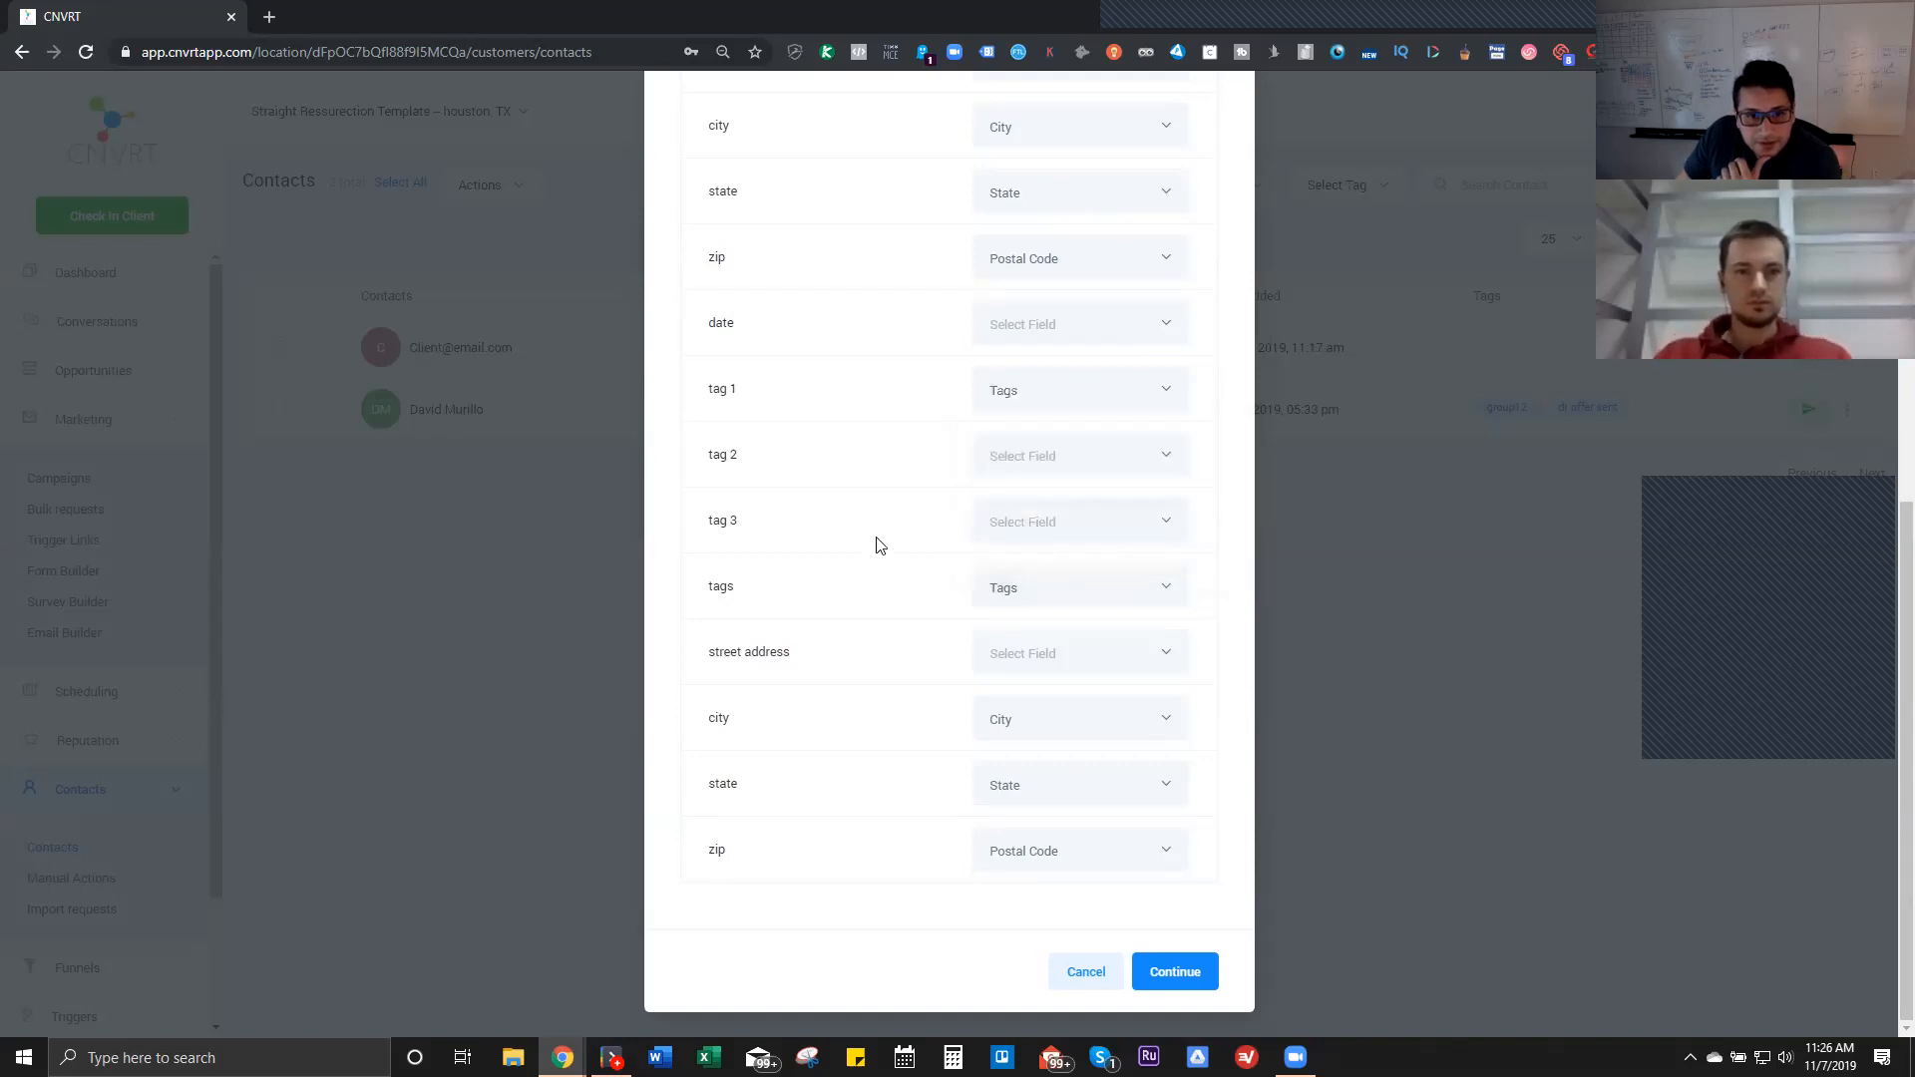
scroll(887, 563, up, 8)
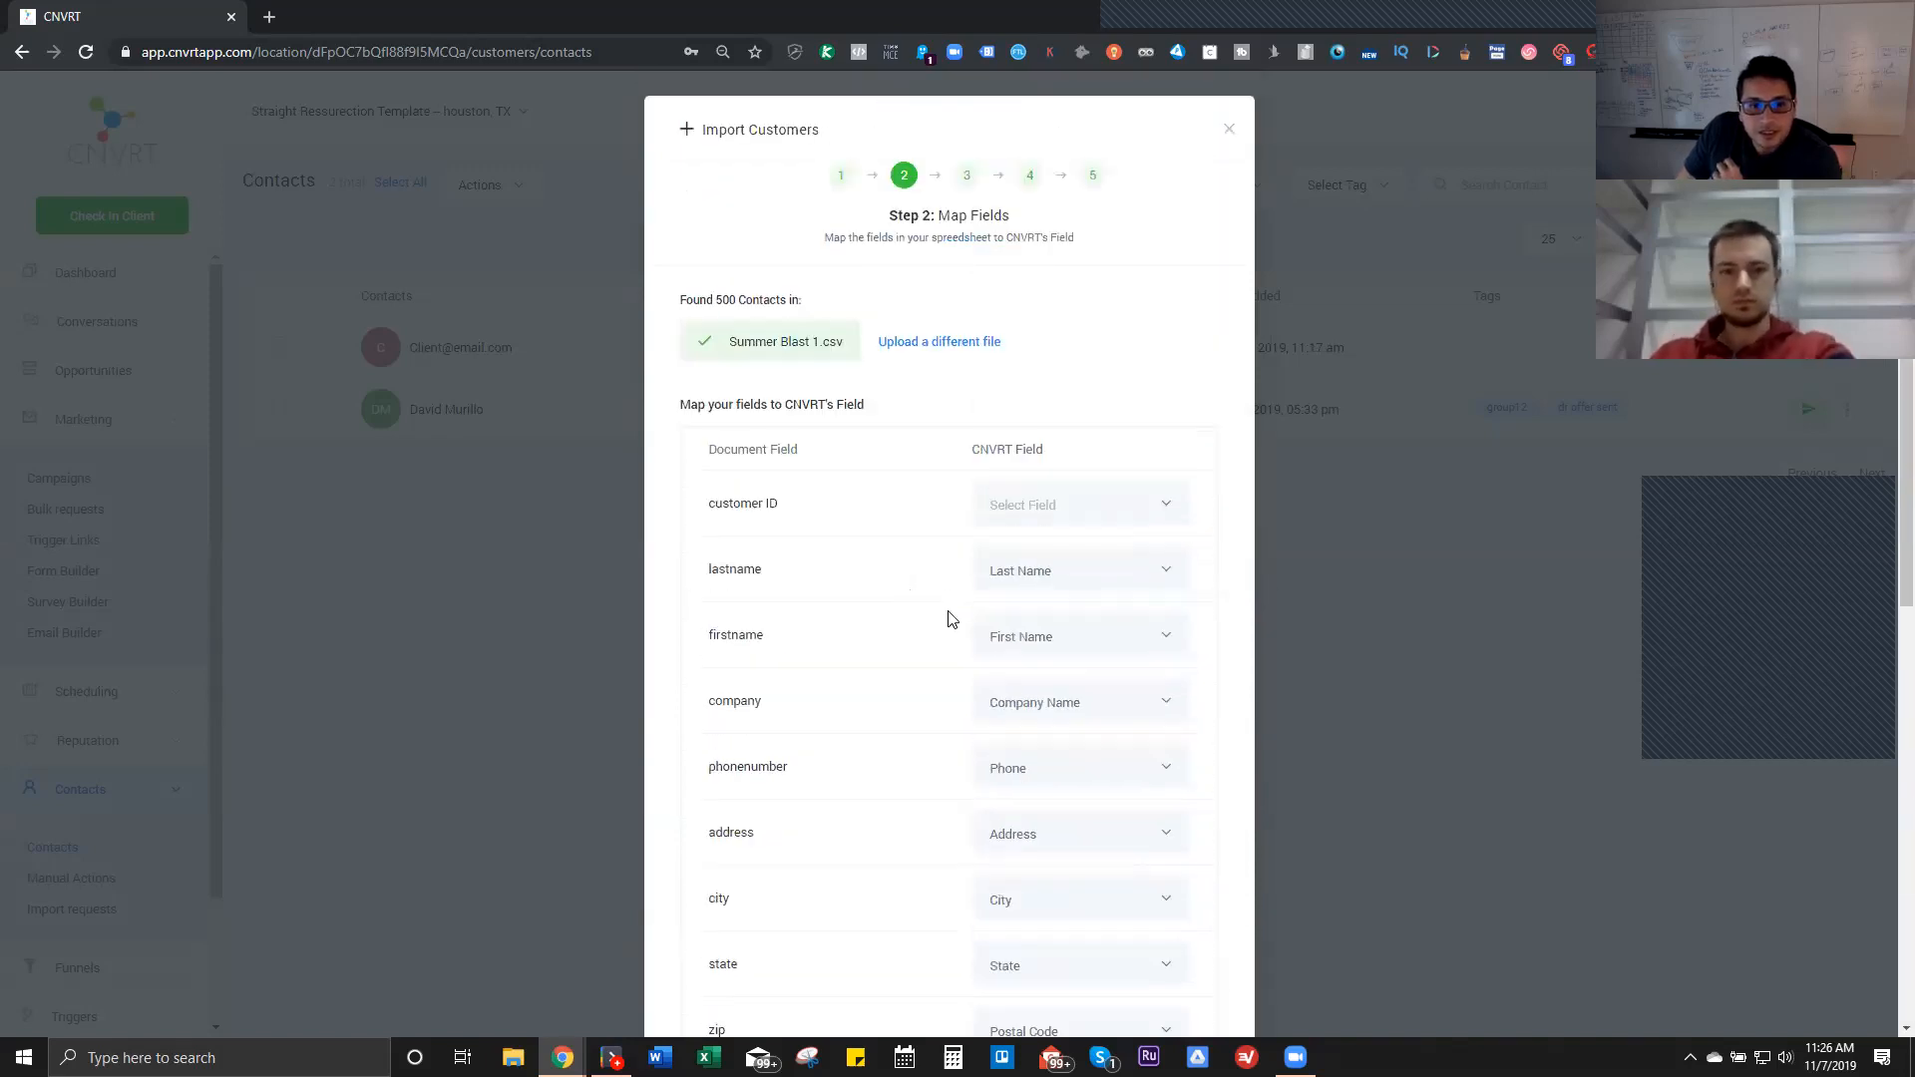
scroll(963, 658, down, 8)
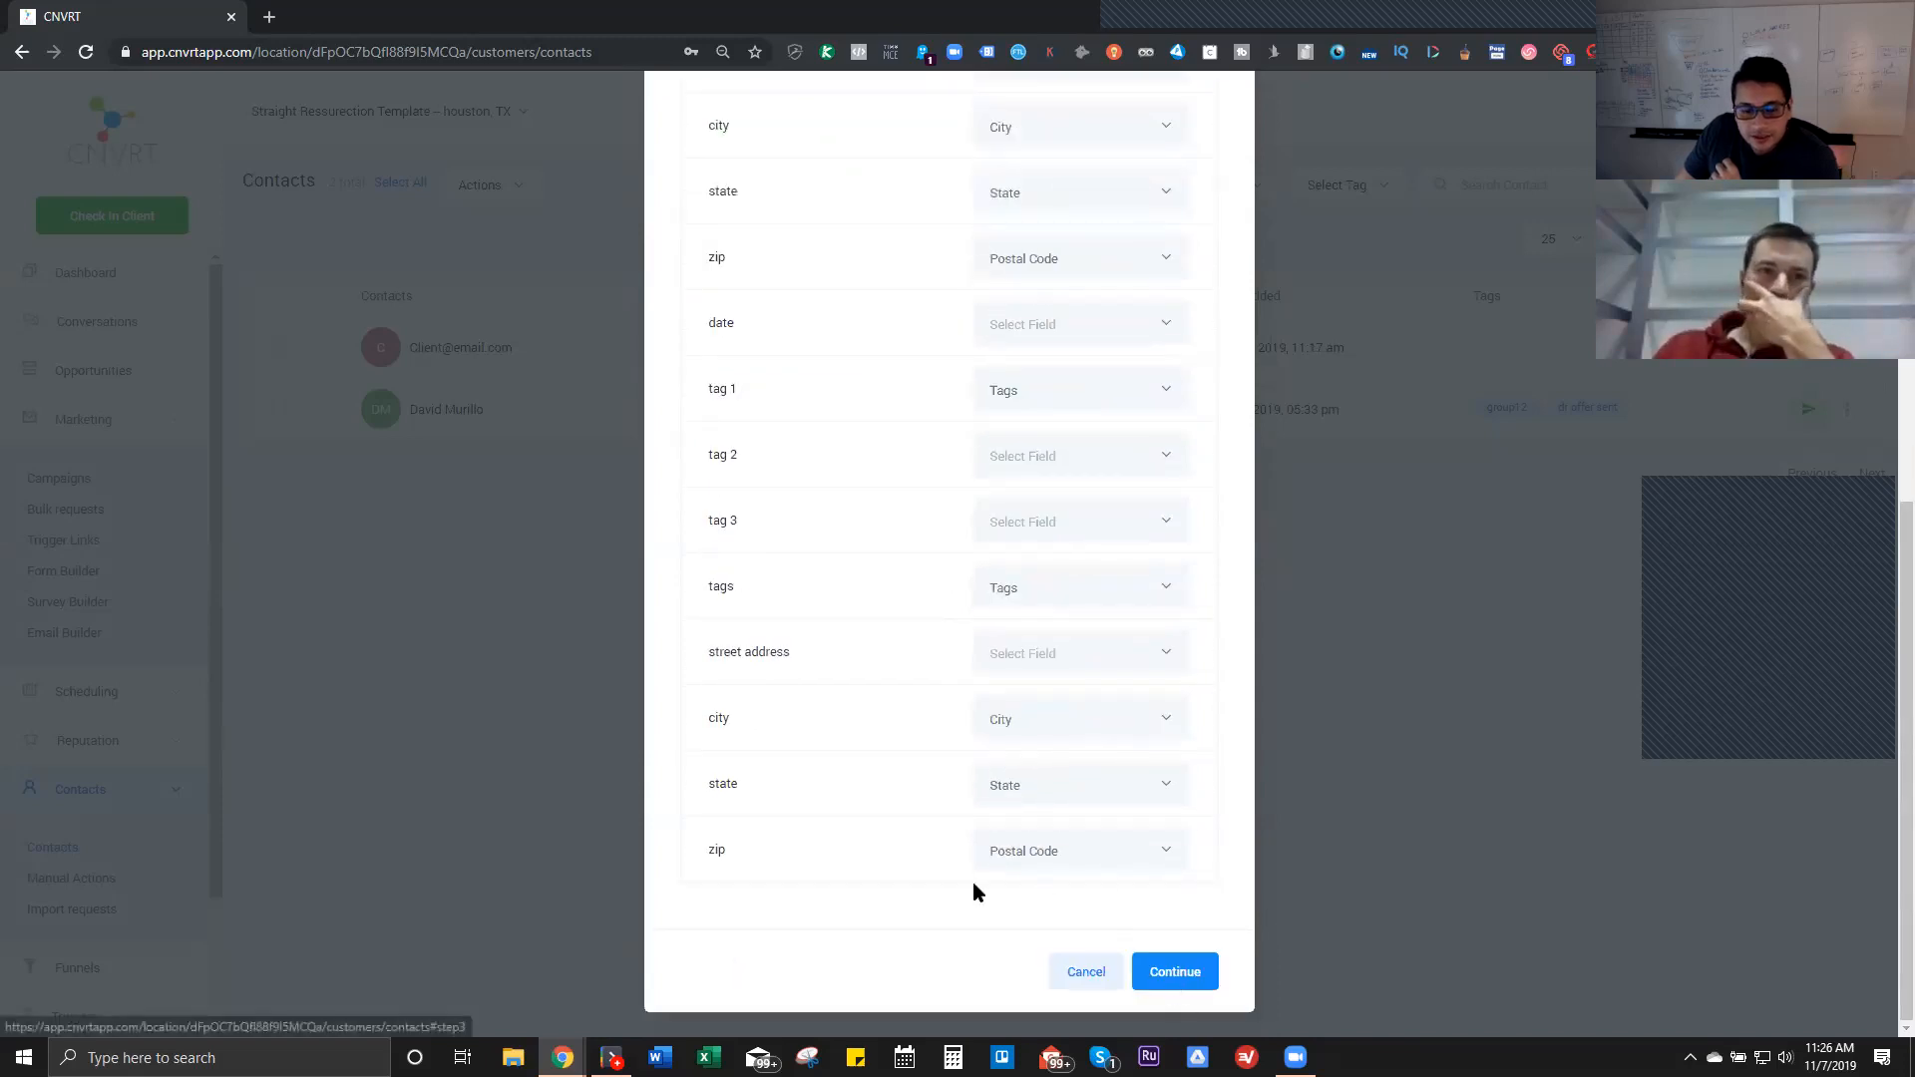
scroll(920, 913, up, 6)
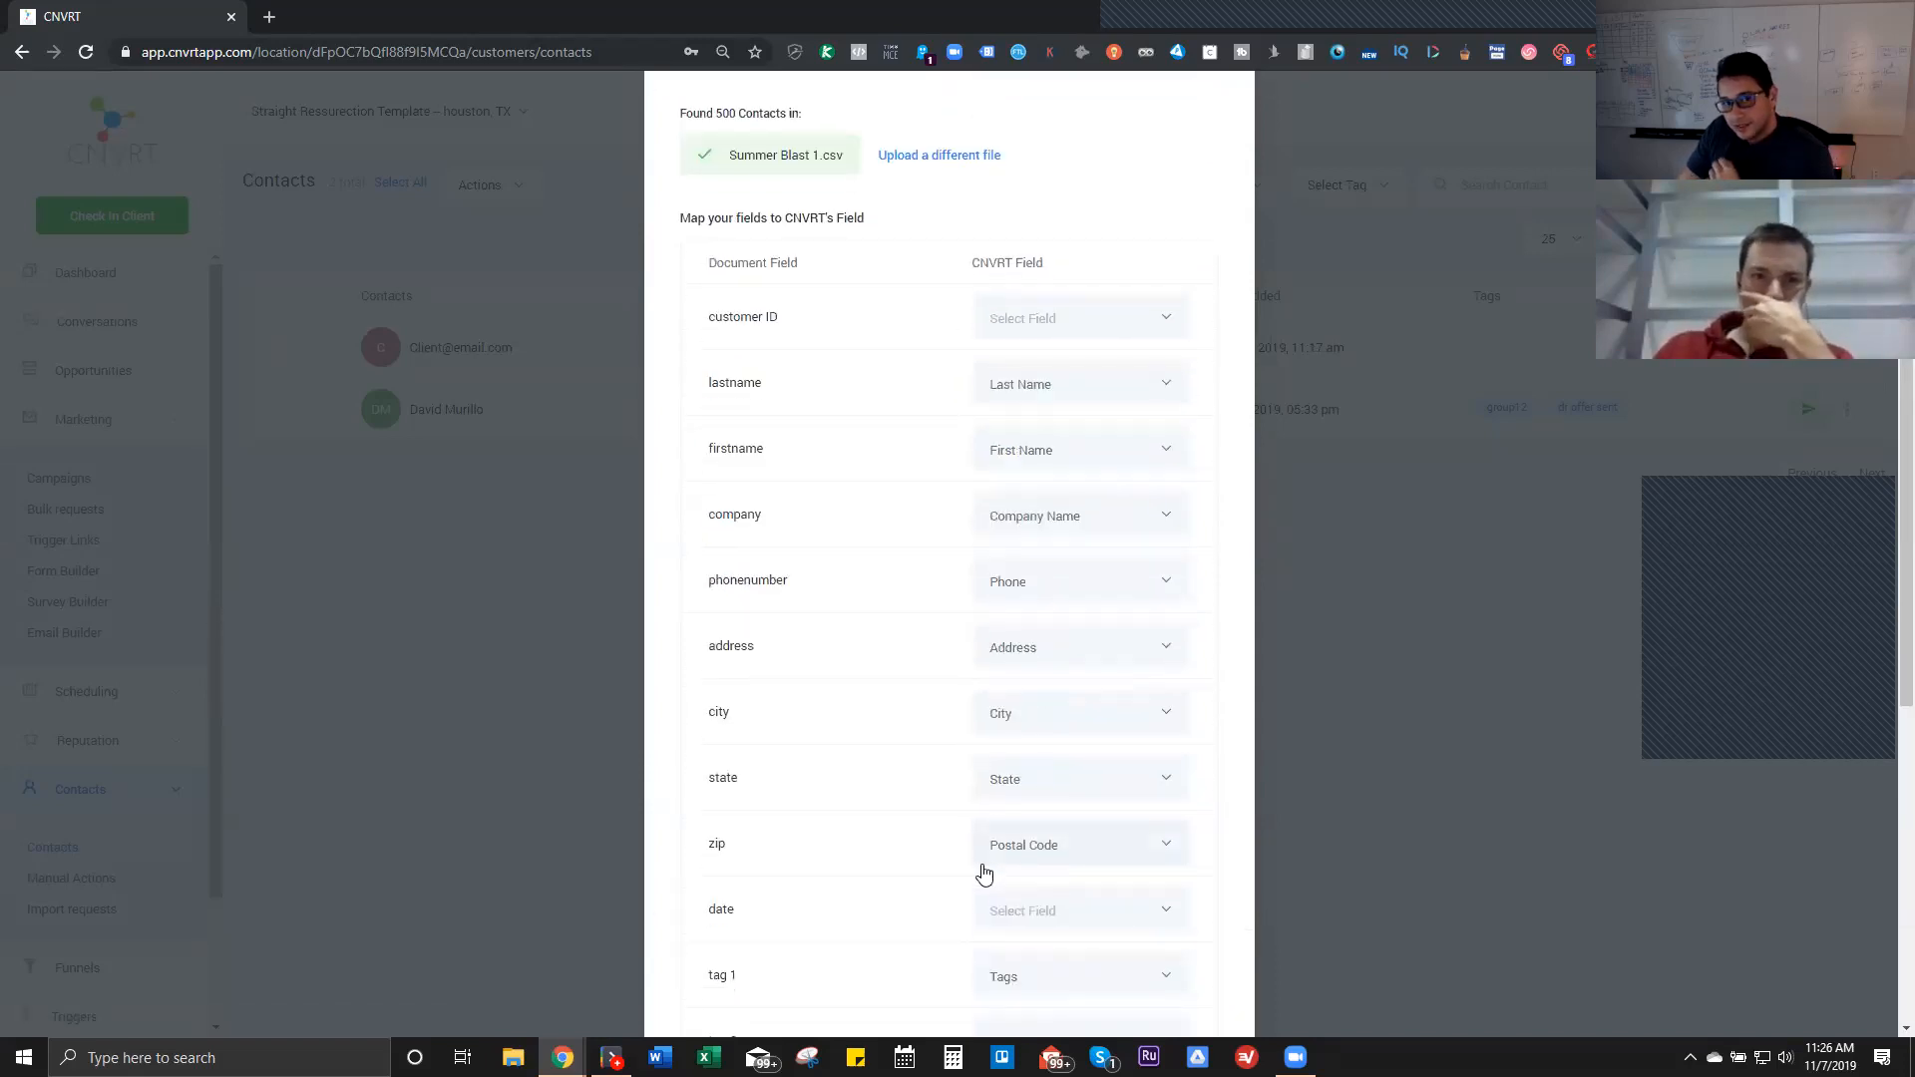
Step: Proceed to the field mapping preview and page through several sample contacts to check their combined Tags values
scroll(1057, 938, down, 6)
click(1162, 971)
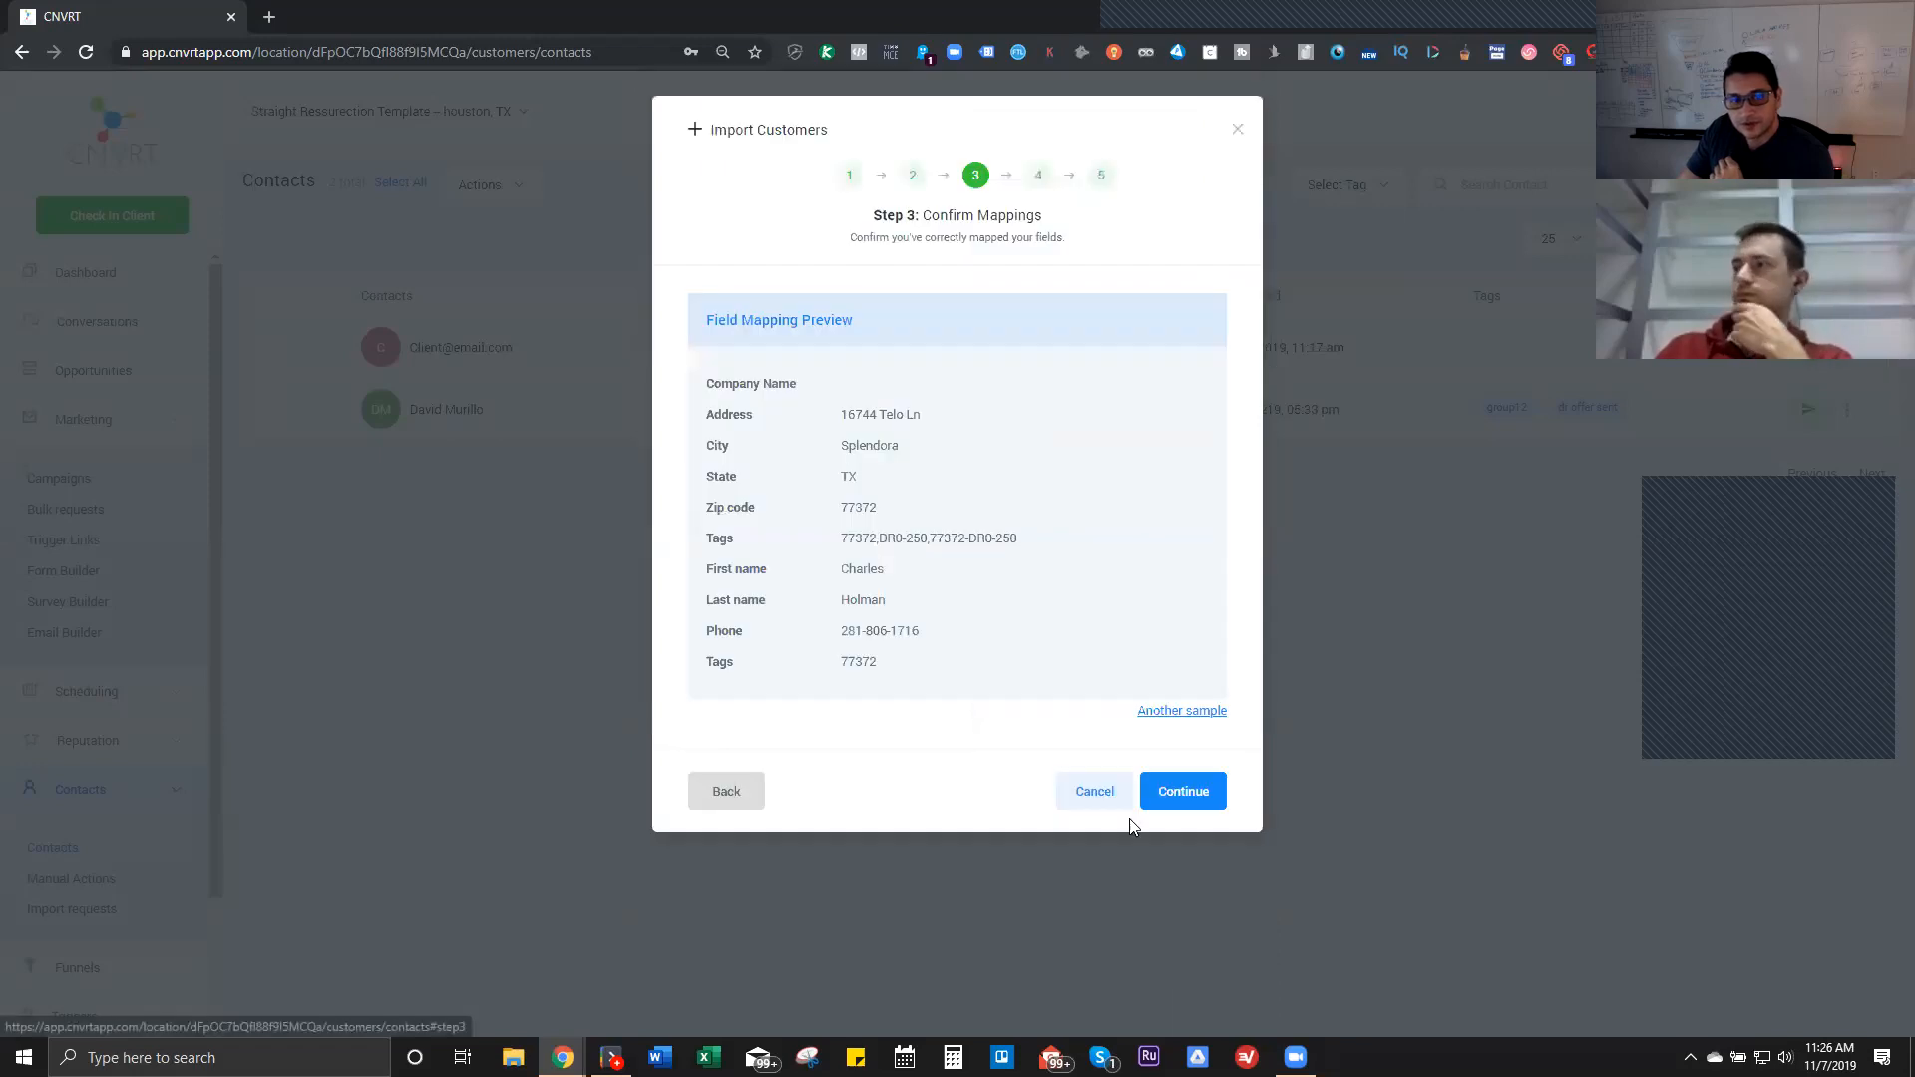
click(1181, 718)
click(1181, 718)
click(1181, 718)
click(1181, 718)
click(1181, 719)
click(1181, 721)
drag(849, 539, 959, 538)
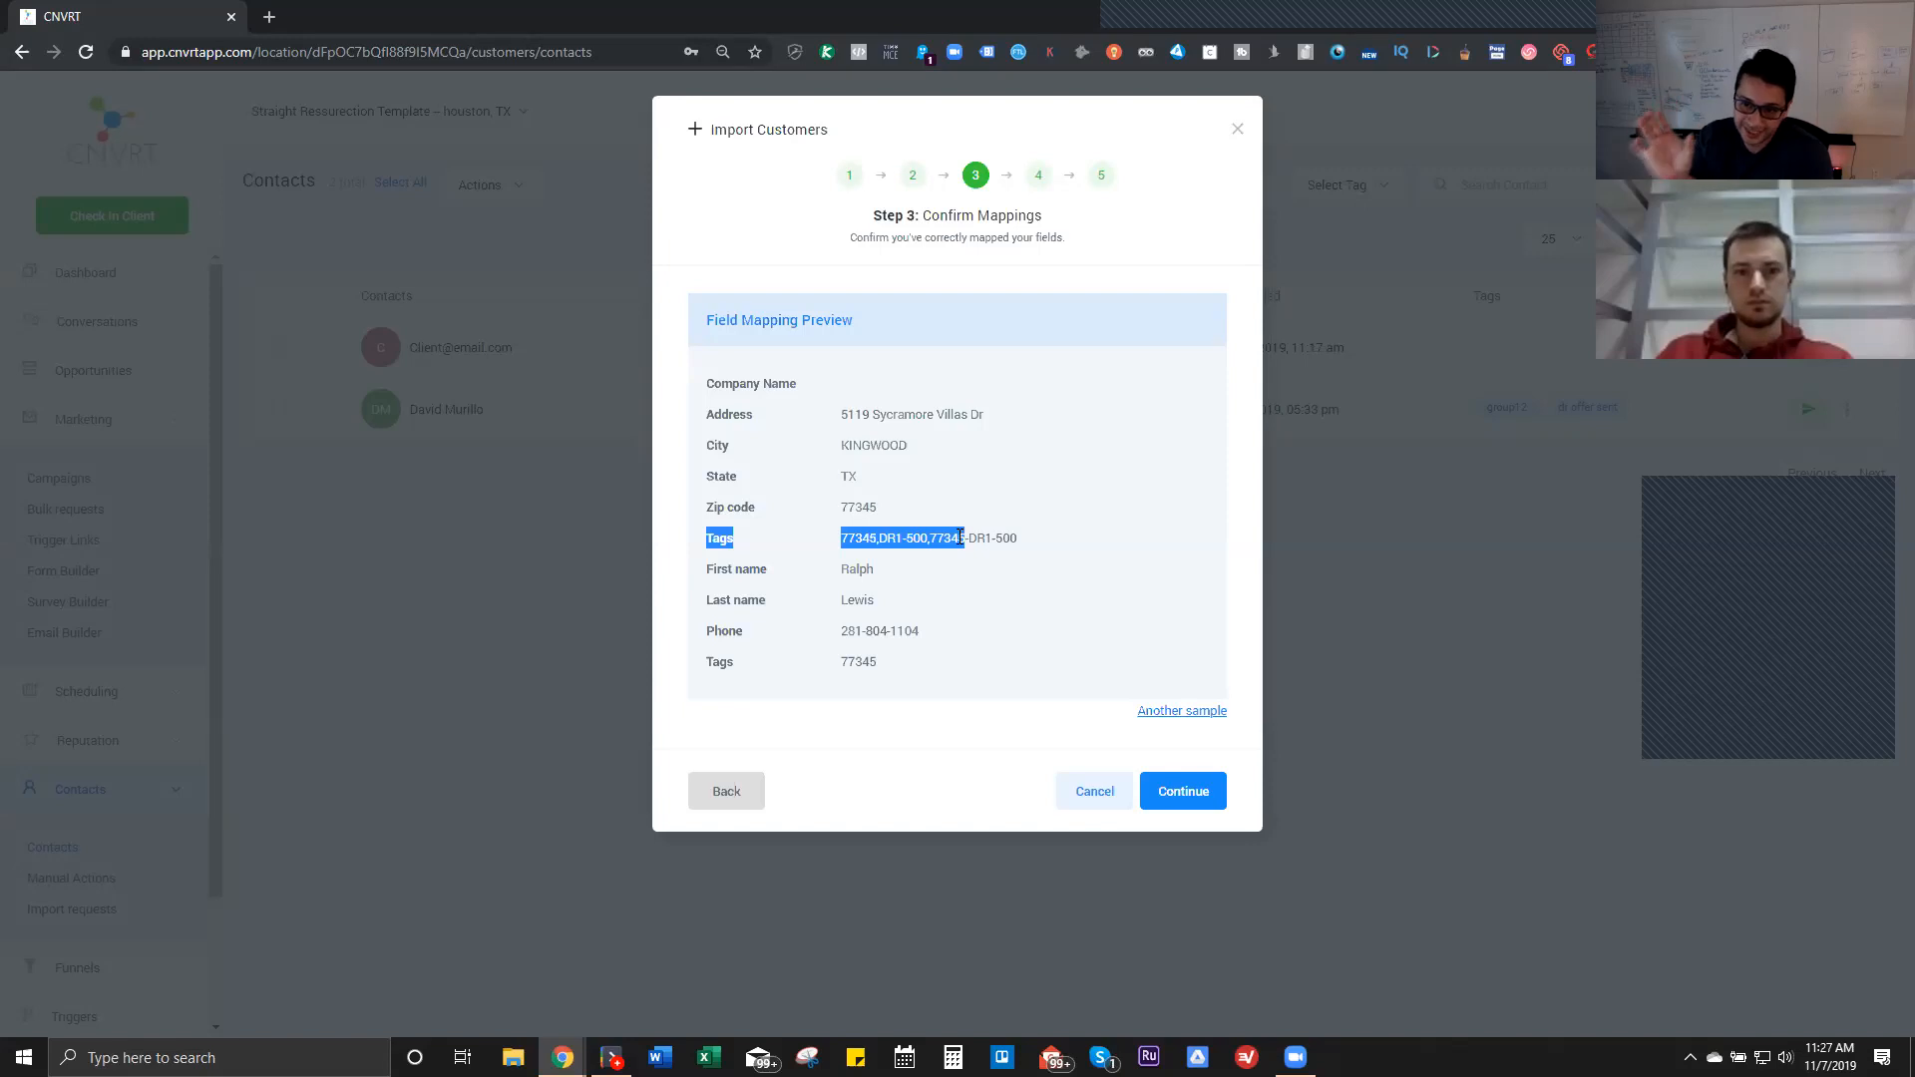
Step: Accept the field mappings and keep the duplicate strategy that updates existing contacts only for empty fields
click(1187, 793)
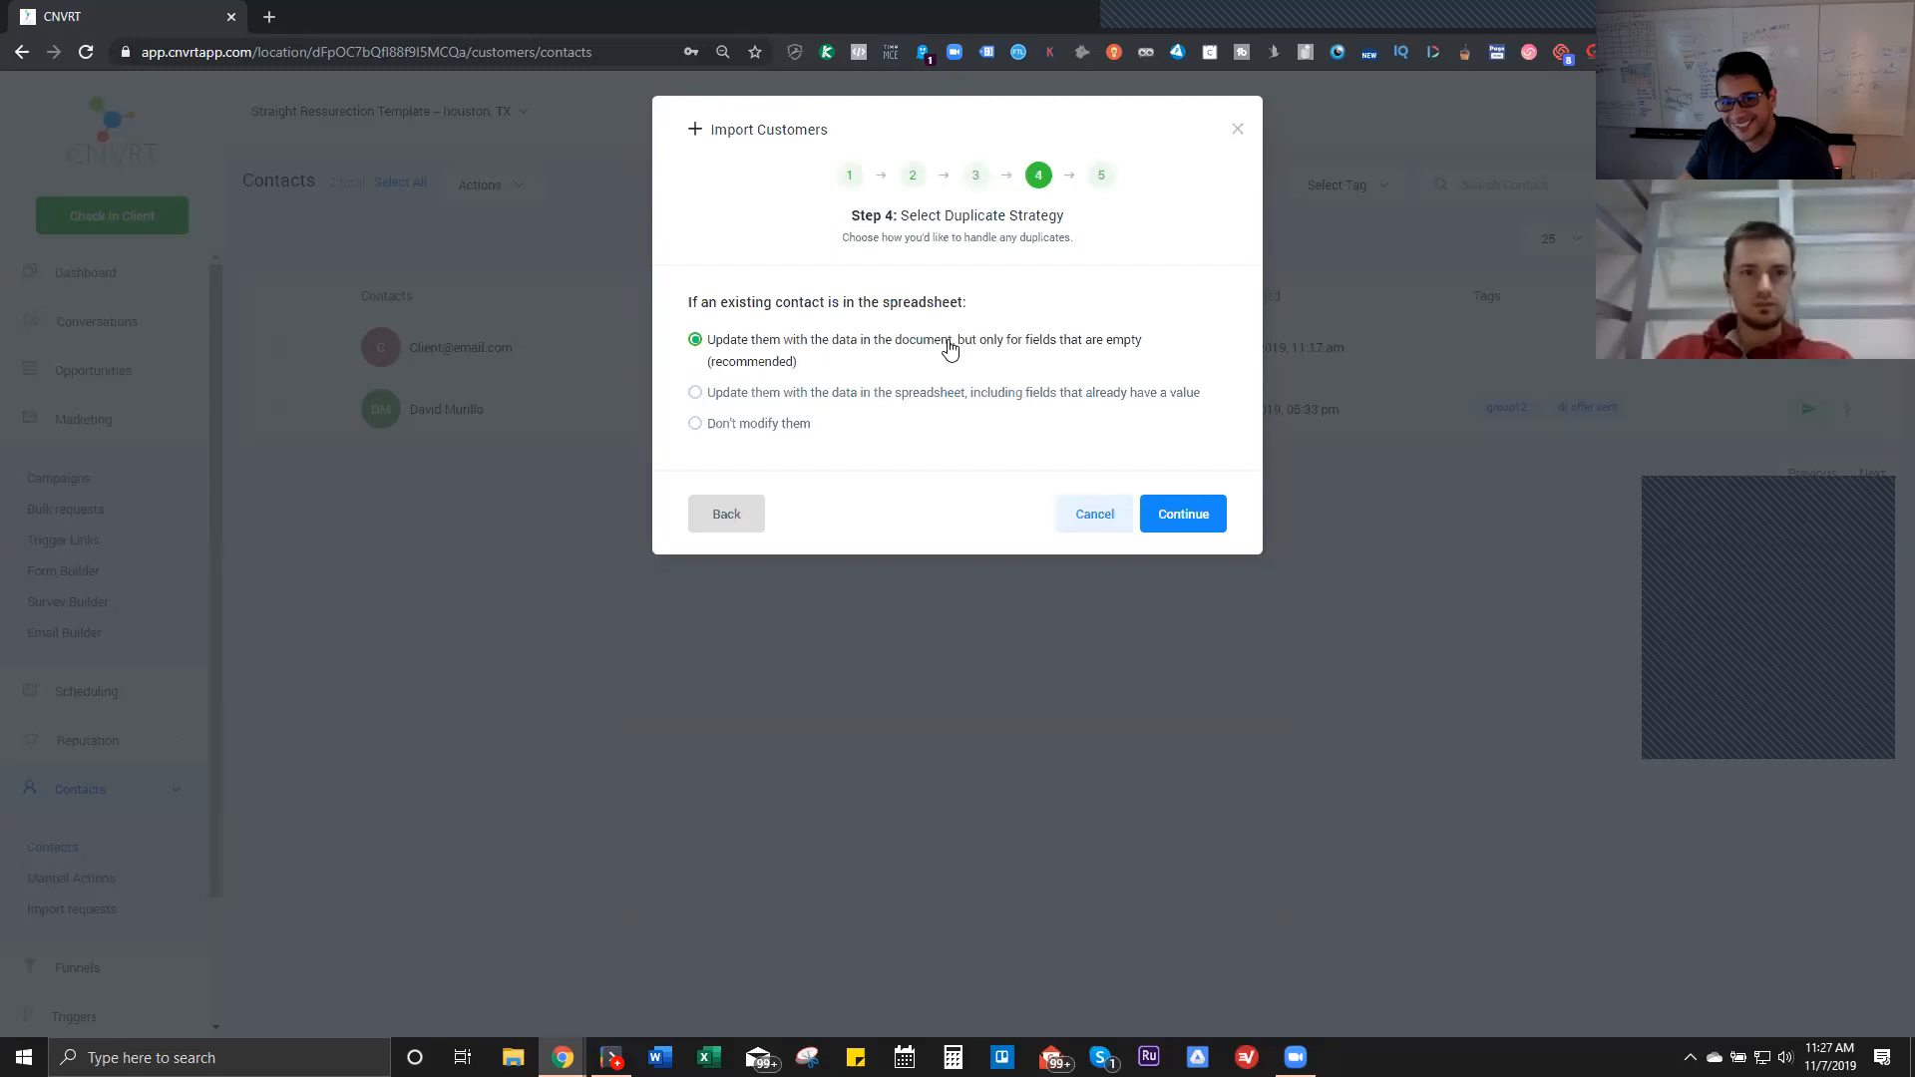
drag(732, 305, 950, 304)
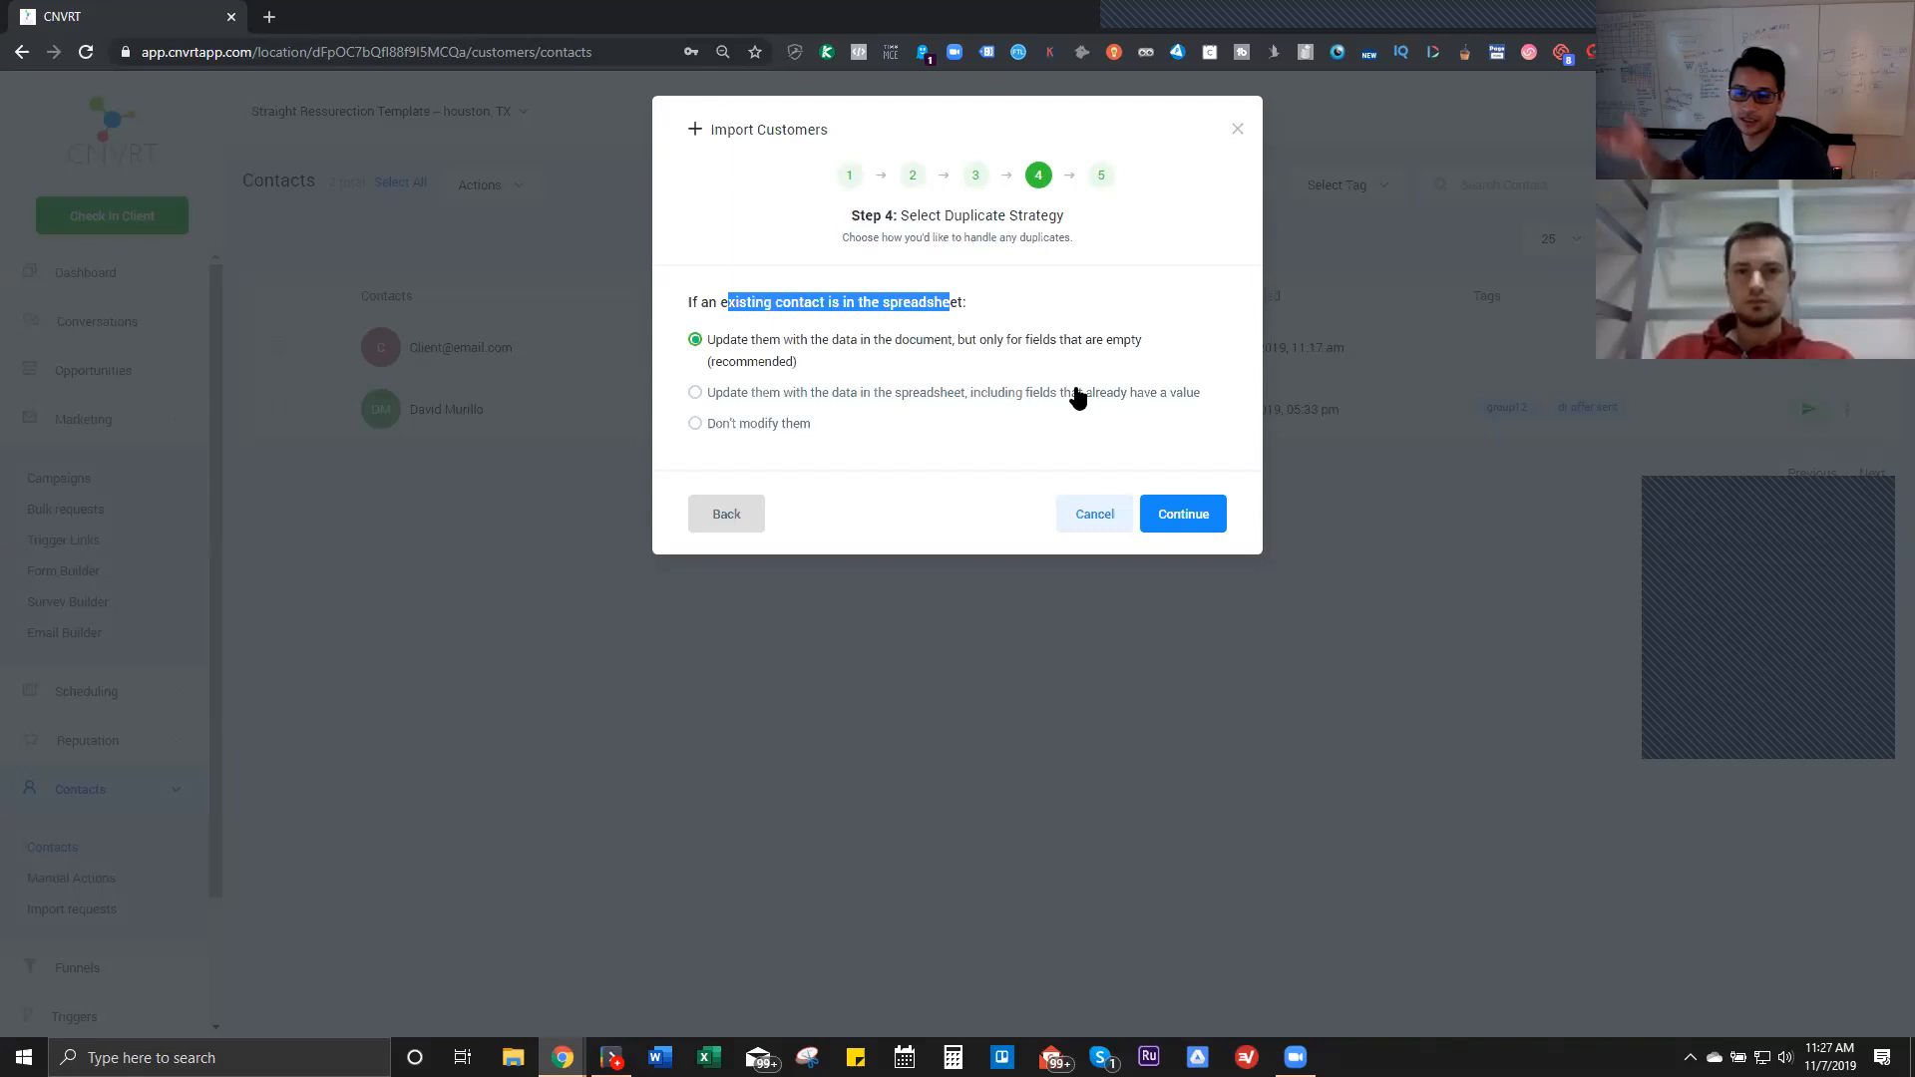
click(1163, 514)
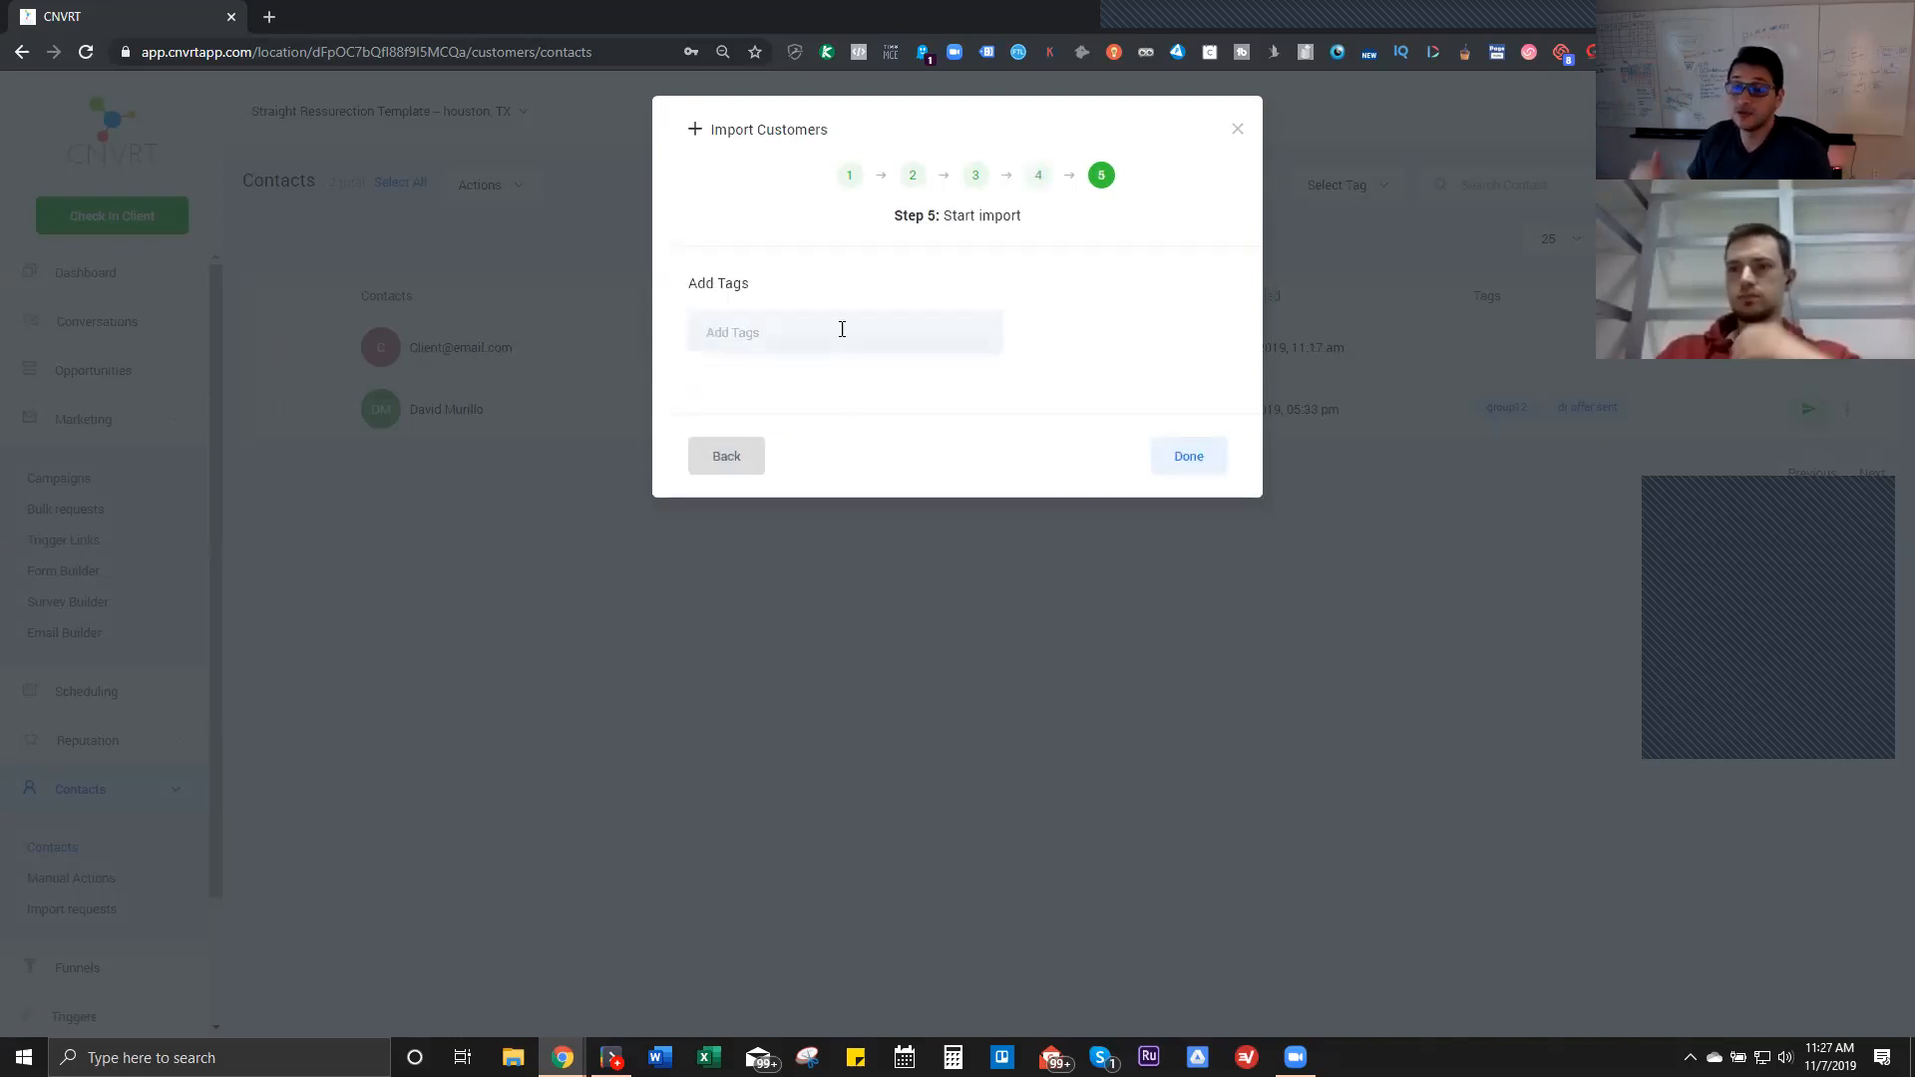
Step: Add the new tag "practice will delete 1" to all imported contacts and finish the import
click(842, 329)
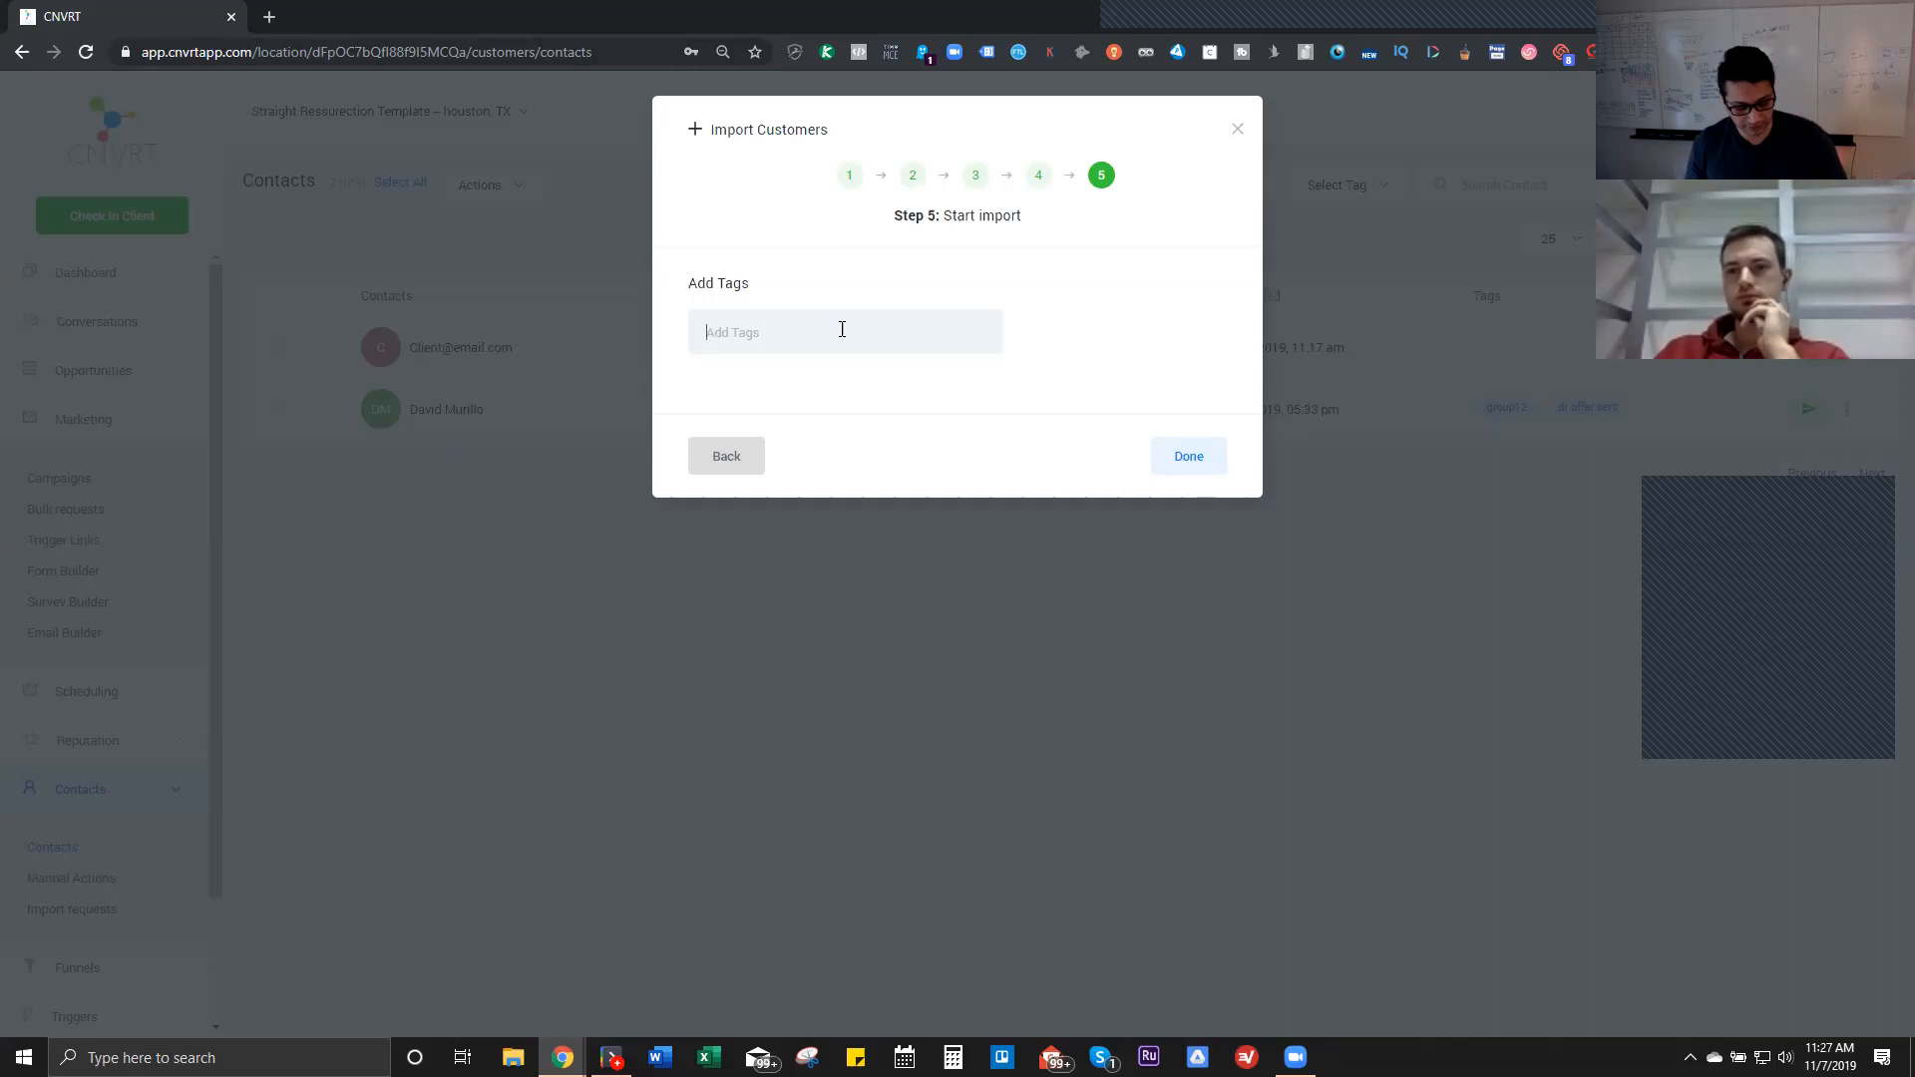
text(practic)
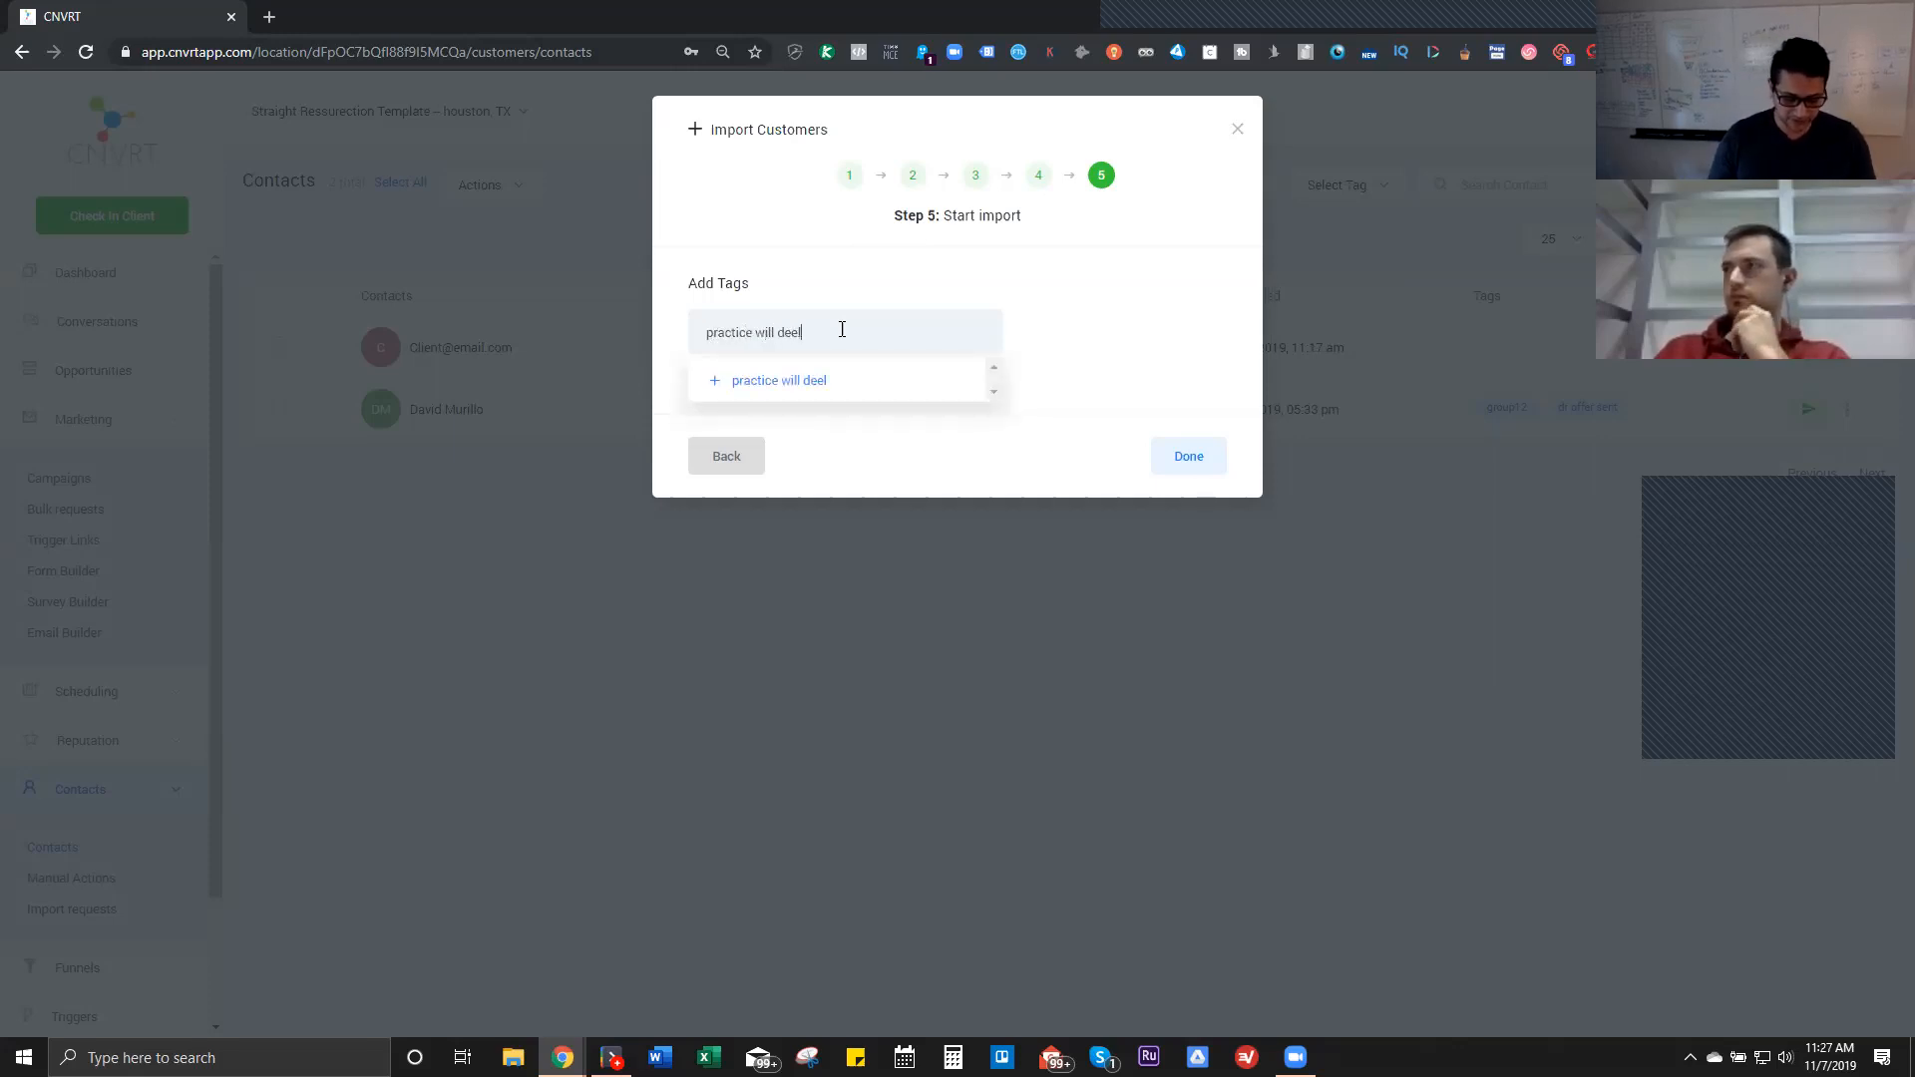
text(e will delete 1)
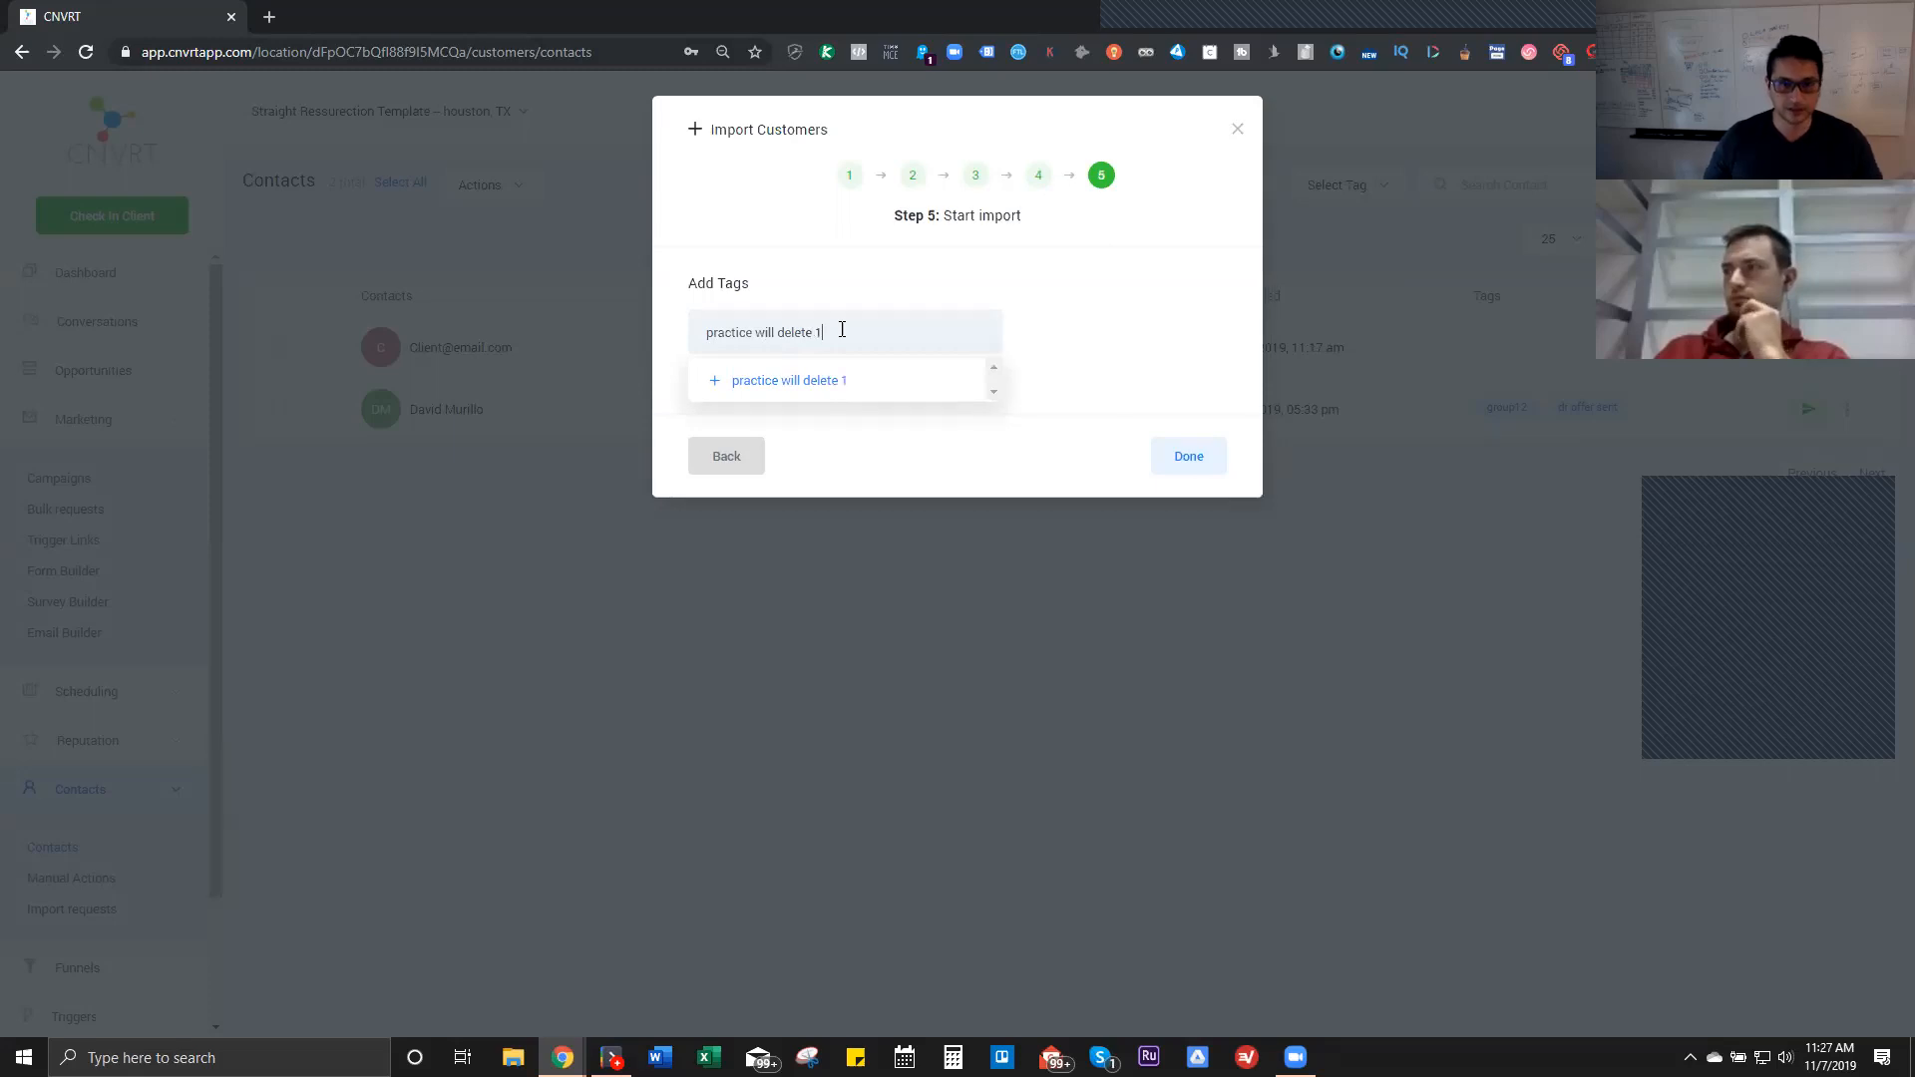
click(870, 380)
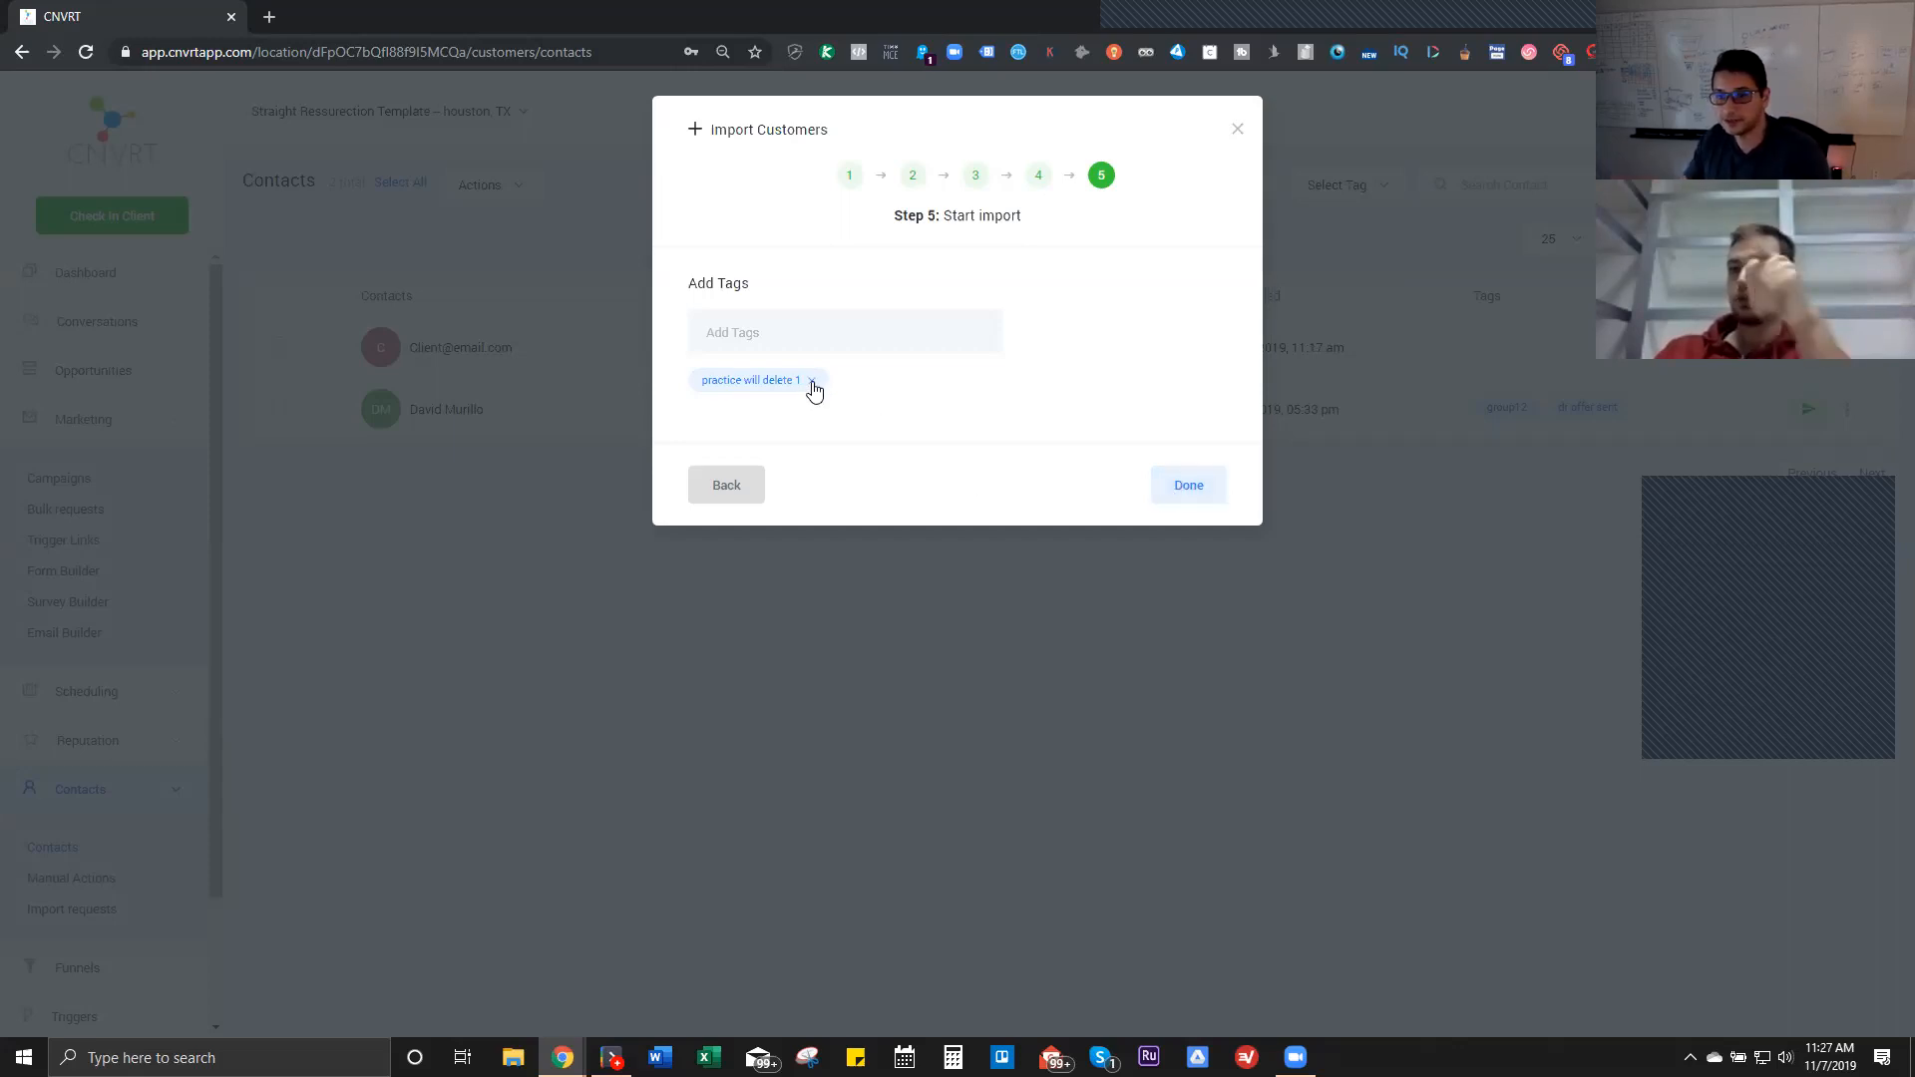
click(1183, 486)
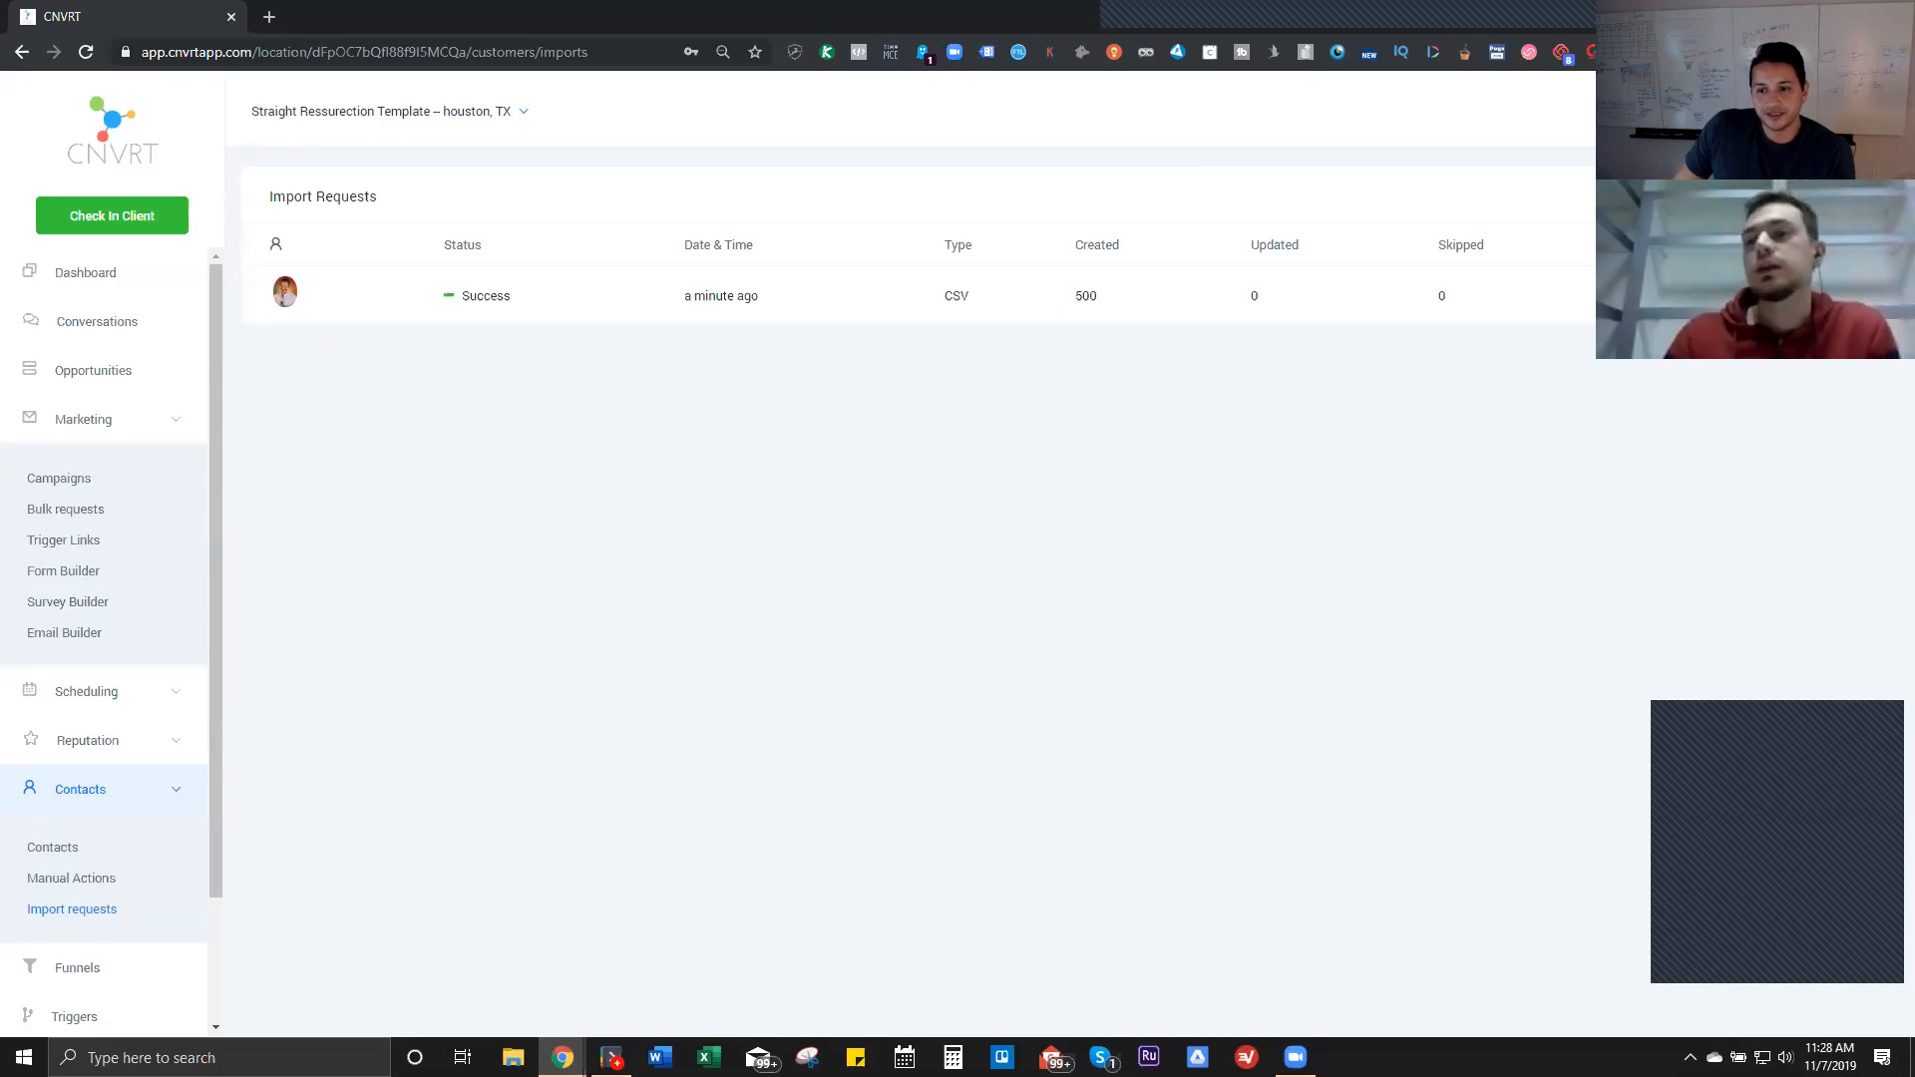
Step: Delete the Group 12 Activate and Iuyhgeadfiu bulk requests
click(60, 509)
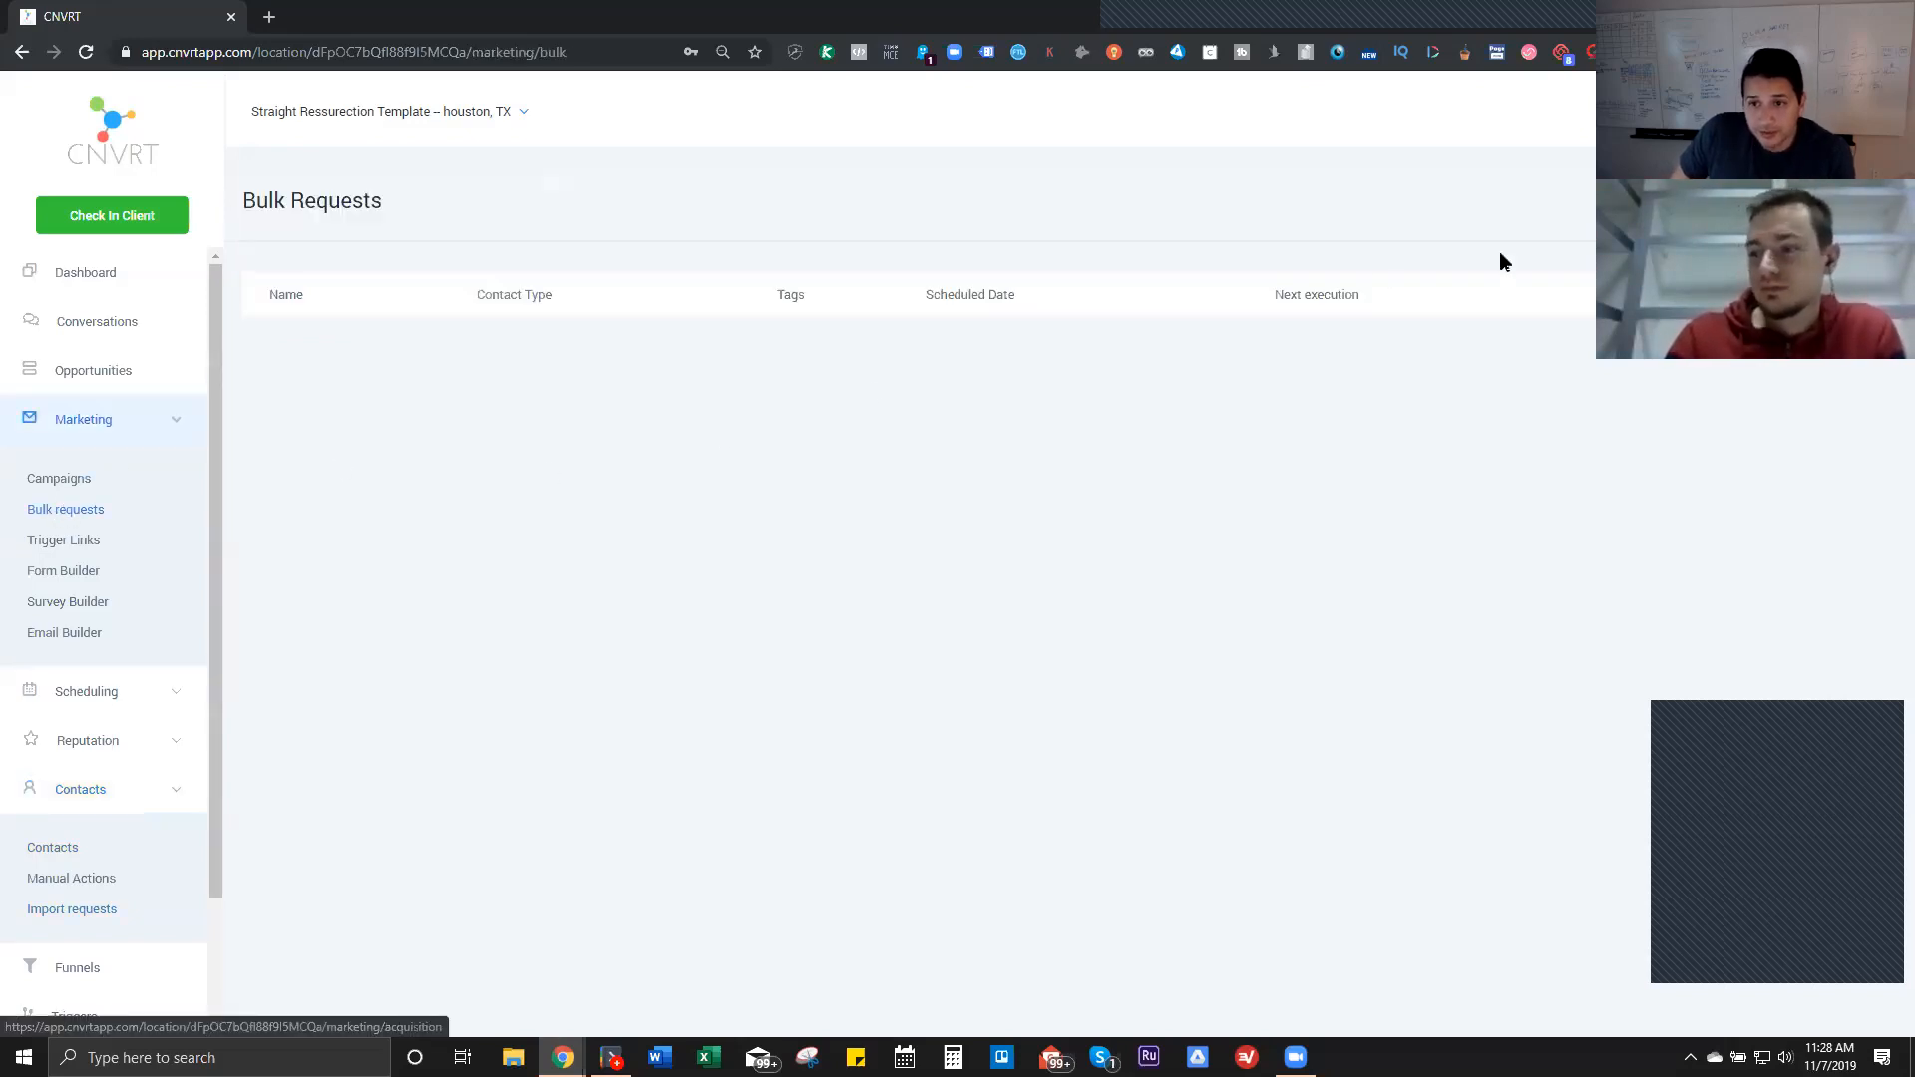
click(1781, 391)
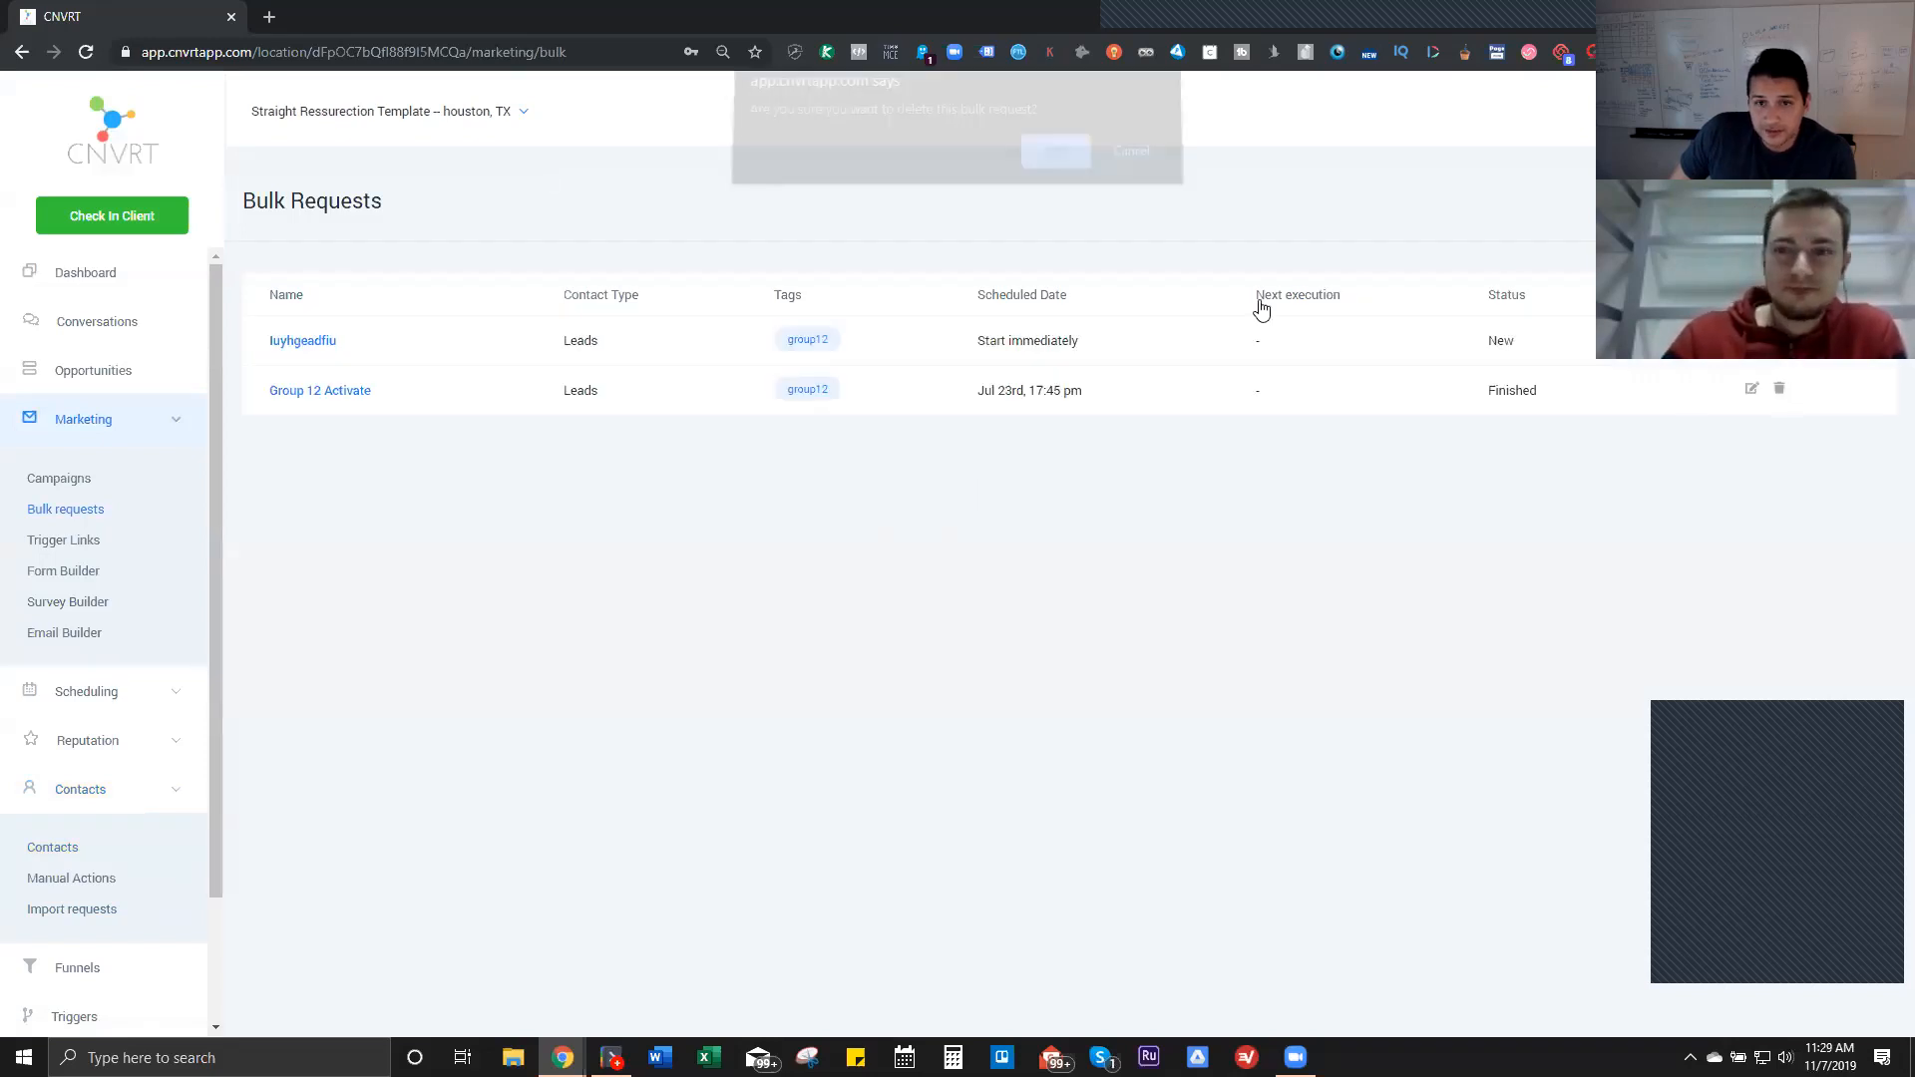
click(1048, 160)
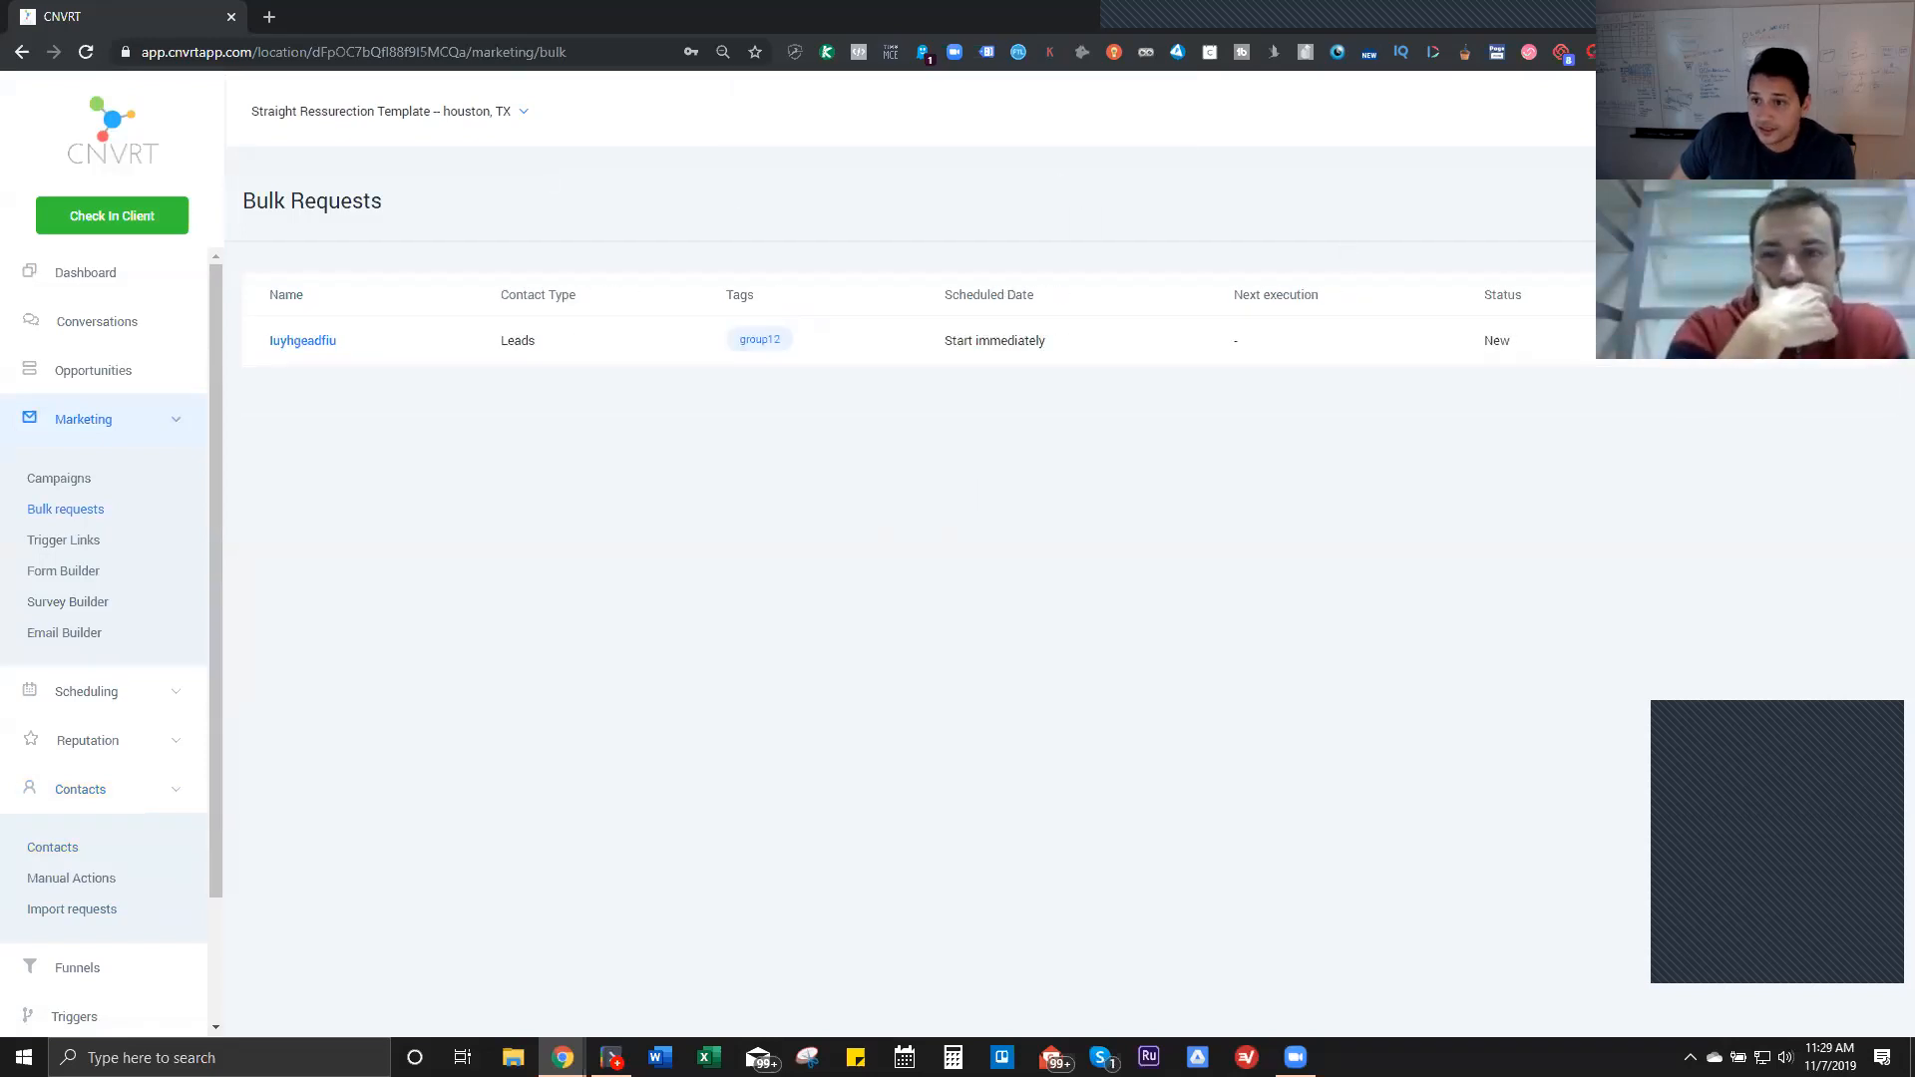
click(1782, 341)
click(1052, 160)
Step: Start a bulk request named xdfghshsfgdhgs for the Resurrection Offer V1 campaign, scheduled for Fri, Nov 8, 2019 11:30 AM
click(1824, 202)
click(814, 283)
text(xdfghshsfgdhgs)
click(846, 371)
click(838, 478)
click(1073, 376)
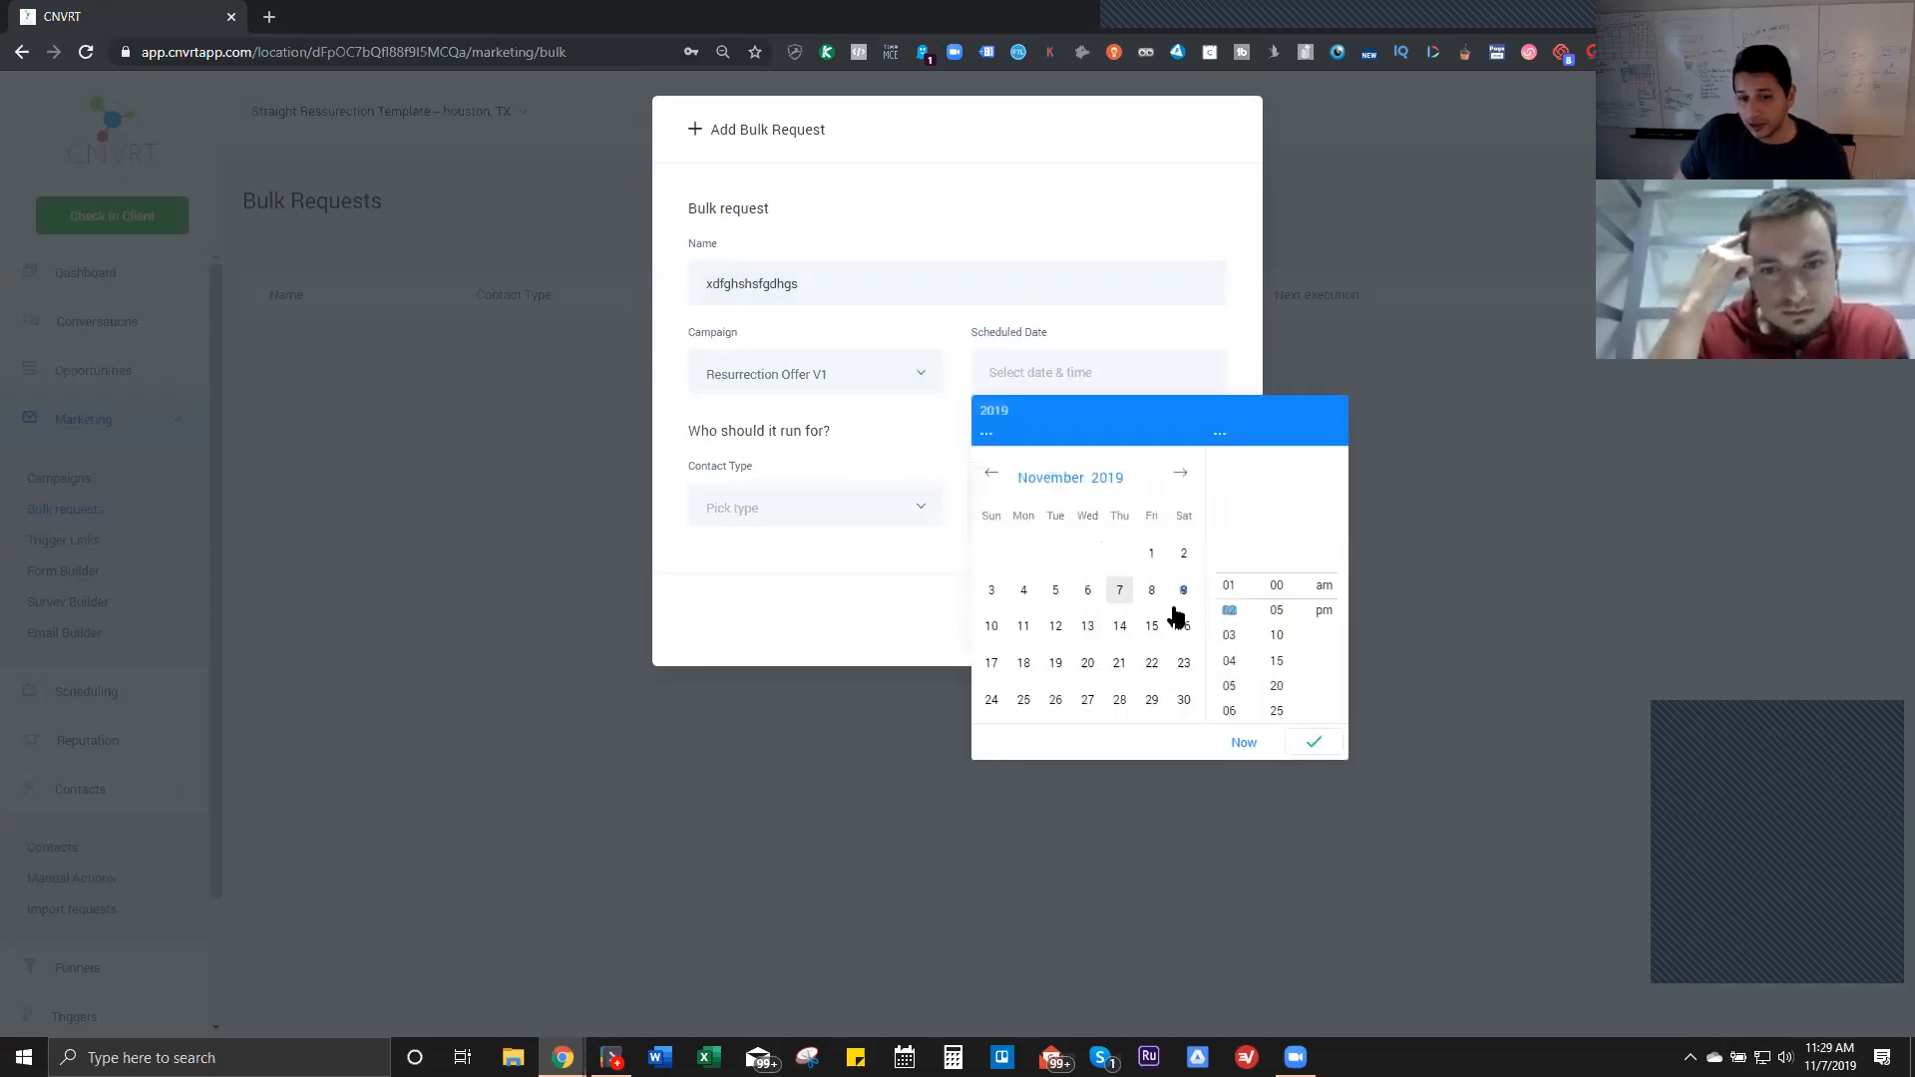
click(1144, 603)
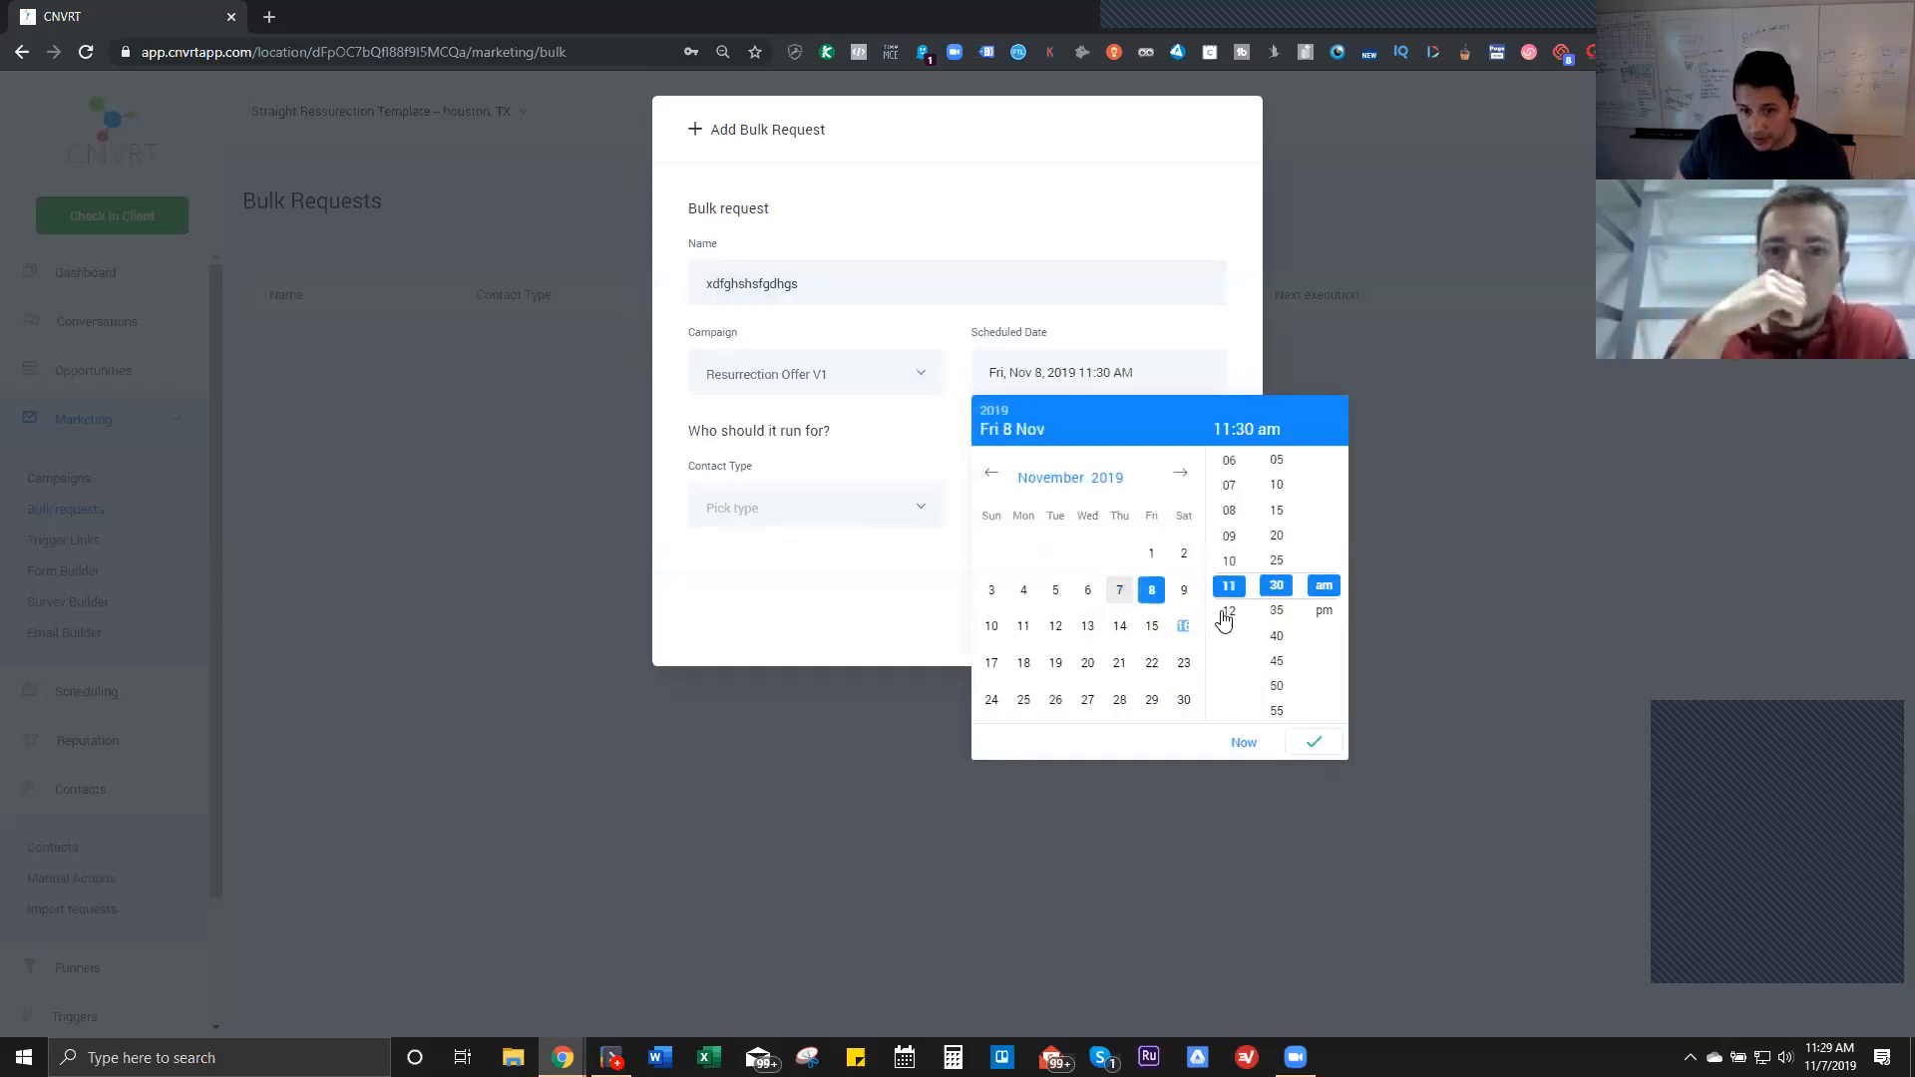
click(1312, 743)
Step: Target the bulk request at Leads with the tag "practice will delete 1" and add it
click(810, 507)
click(757, 608)
click(1129, 512)
scroll(1098, 616, down, 8)
scroll(1096, 619, up, 6)
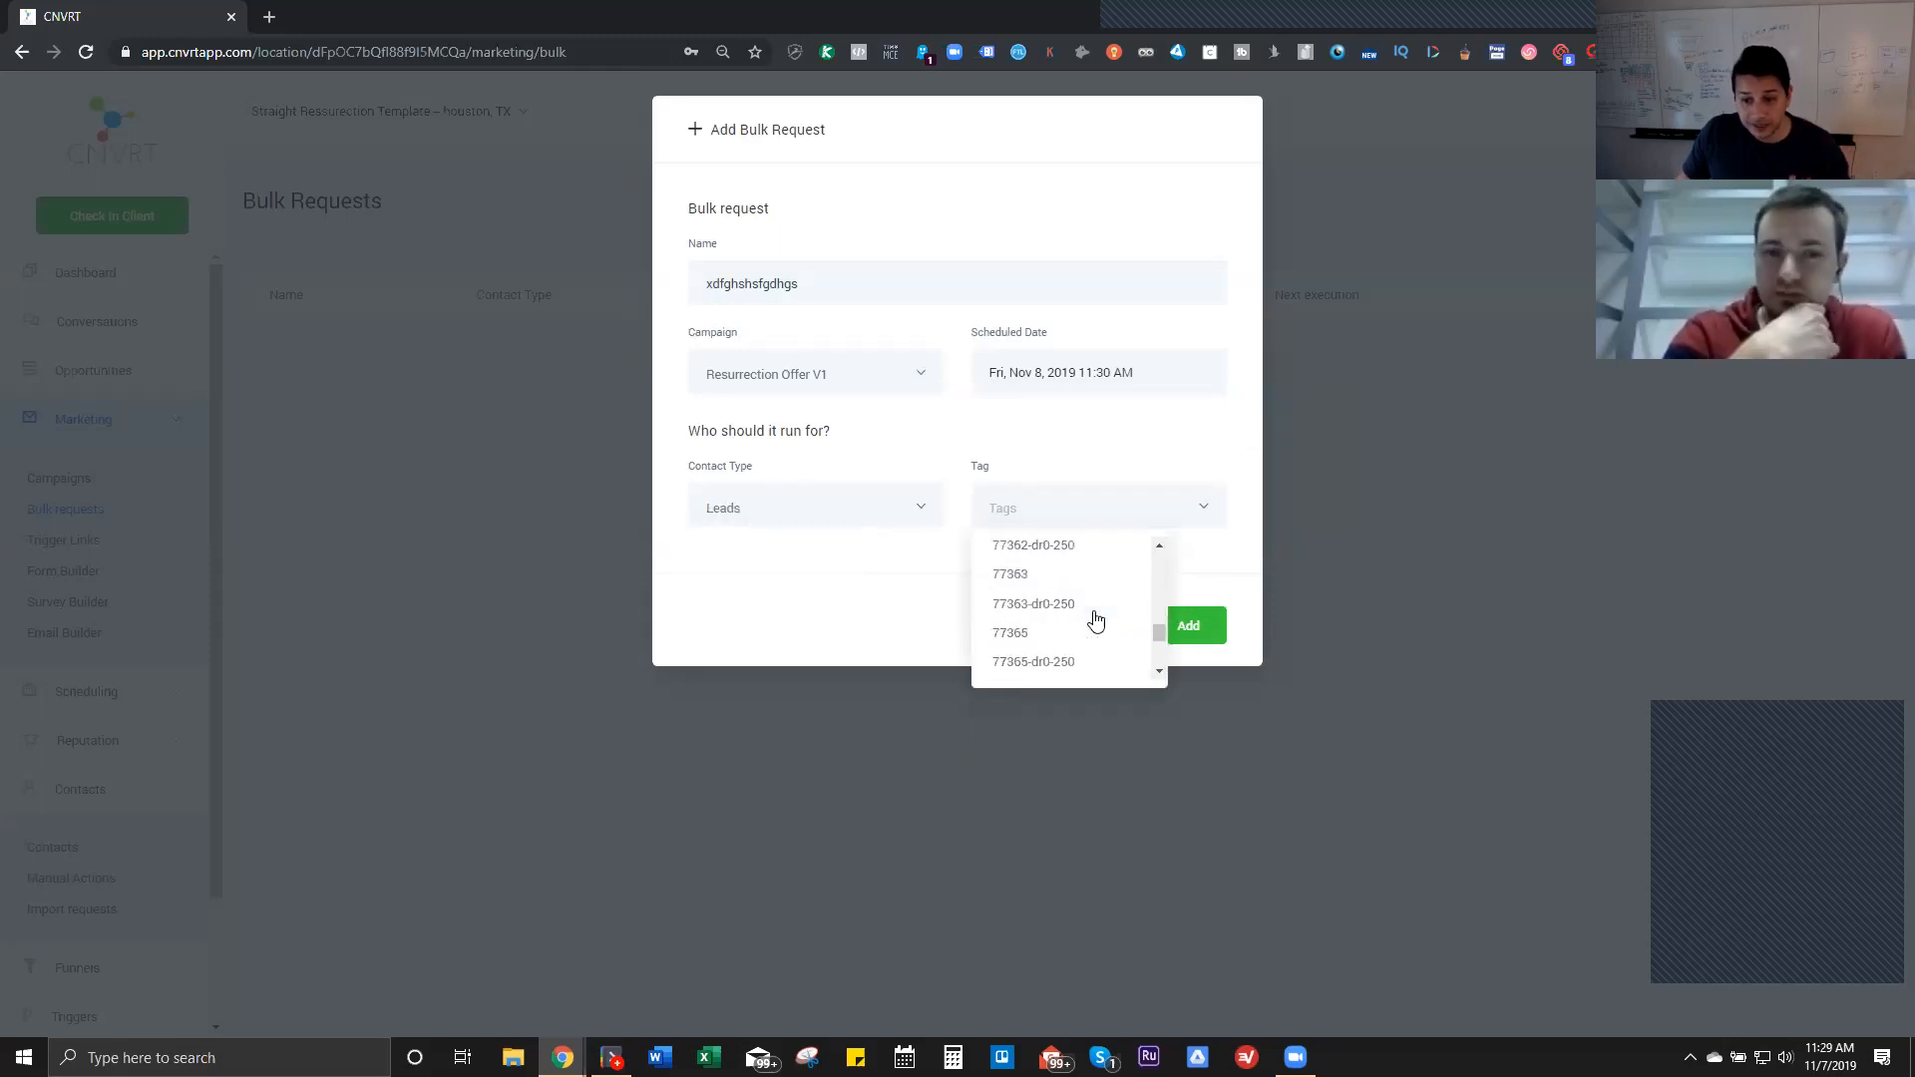
scroll(1096, 620, down, 7)
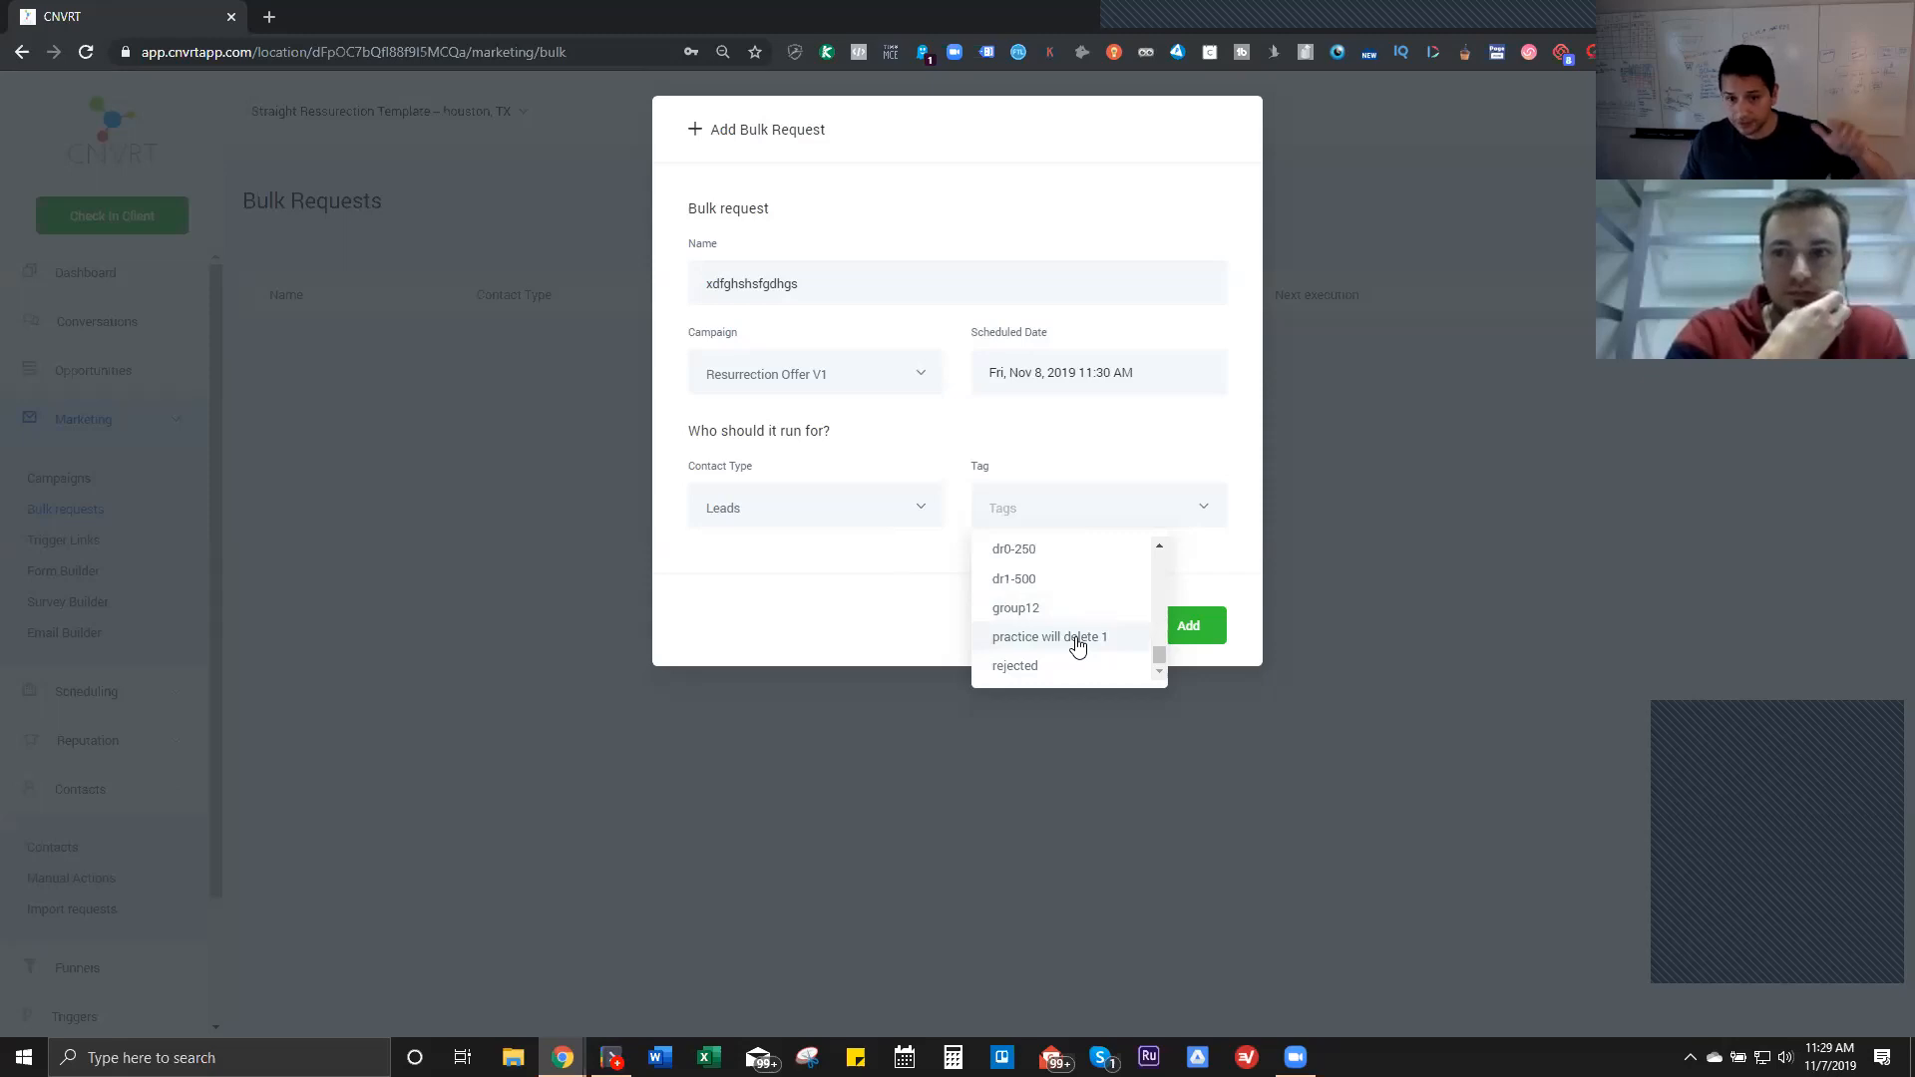
click(1077, 647)
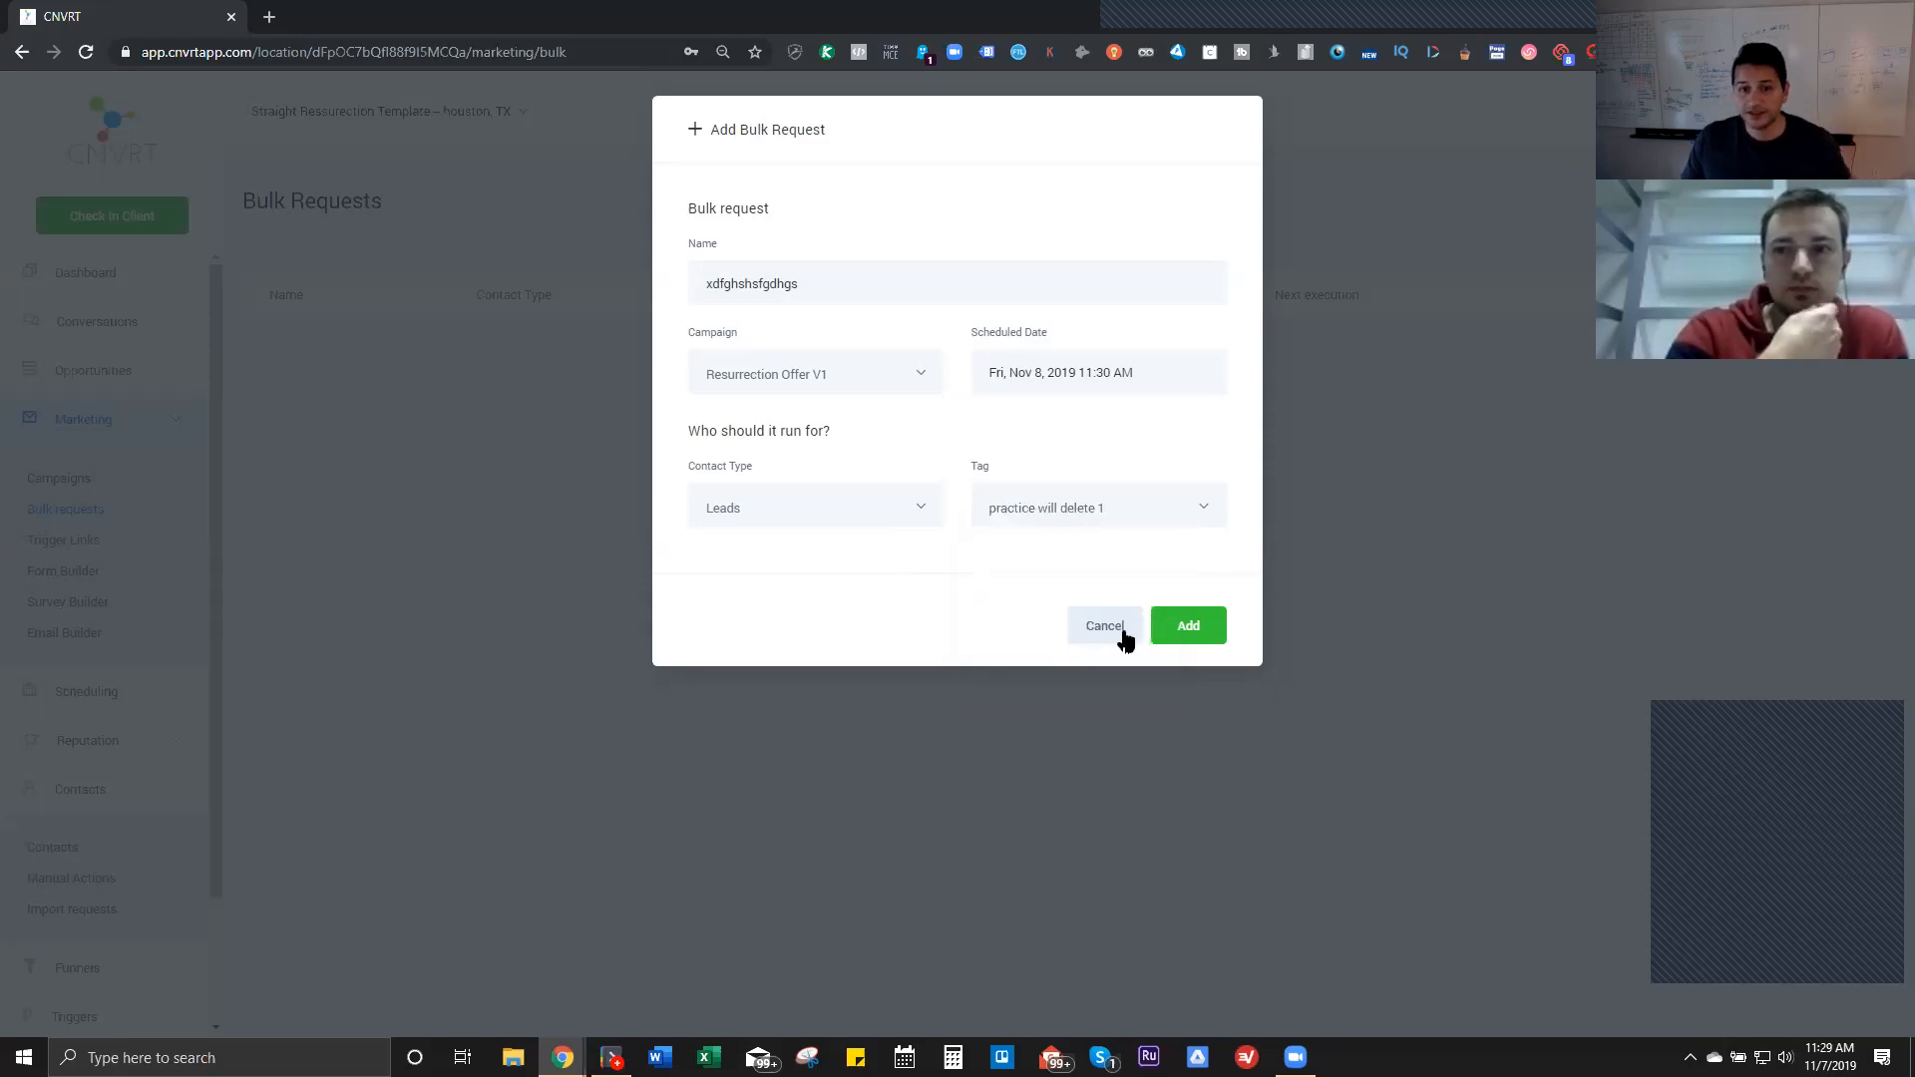
click(1183, 628)
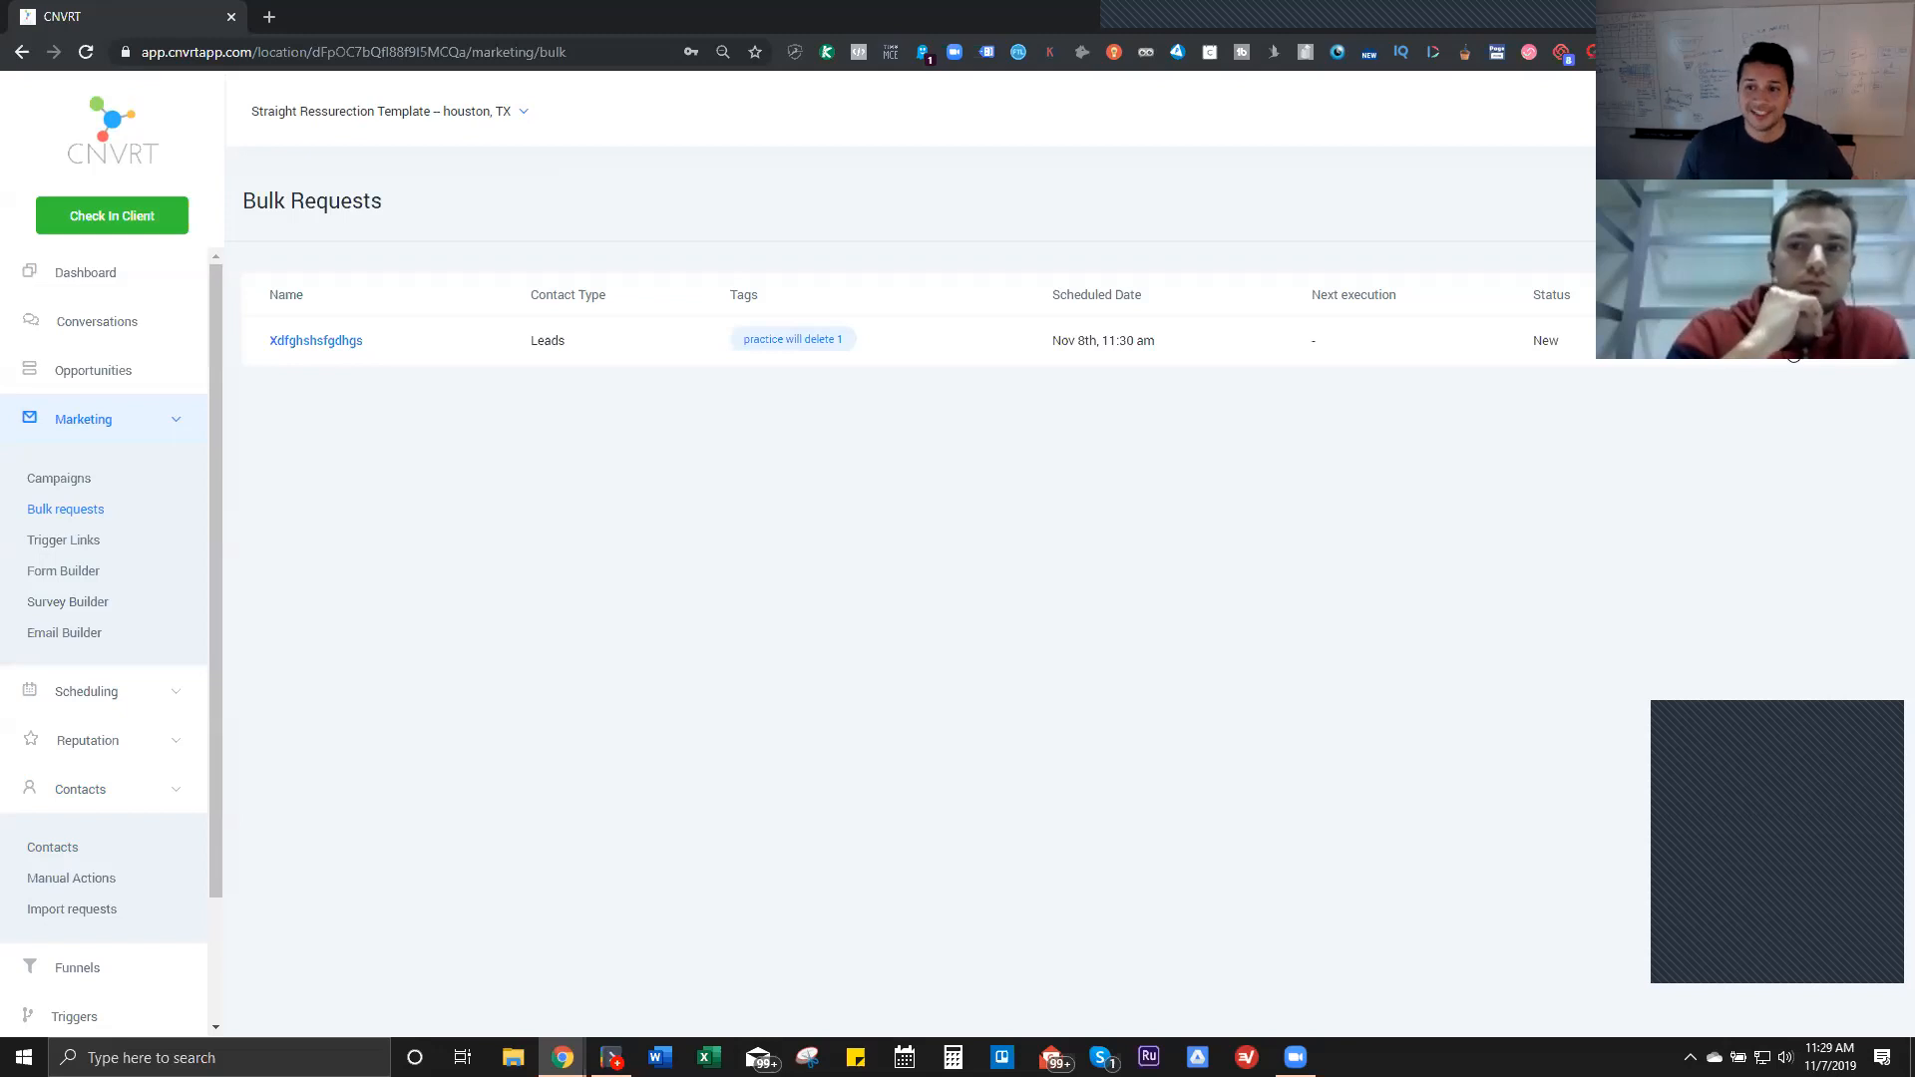
Step: Delete the xdfghshsfgdhgs bulk request and undo the CSV contact import
click(1857, 340)
click(1050, 161)
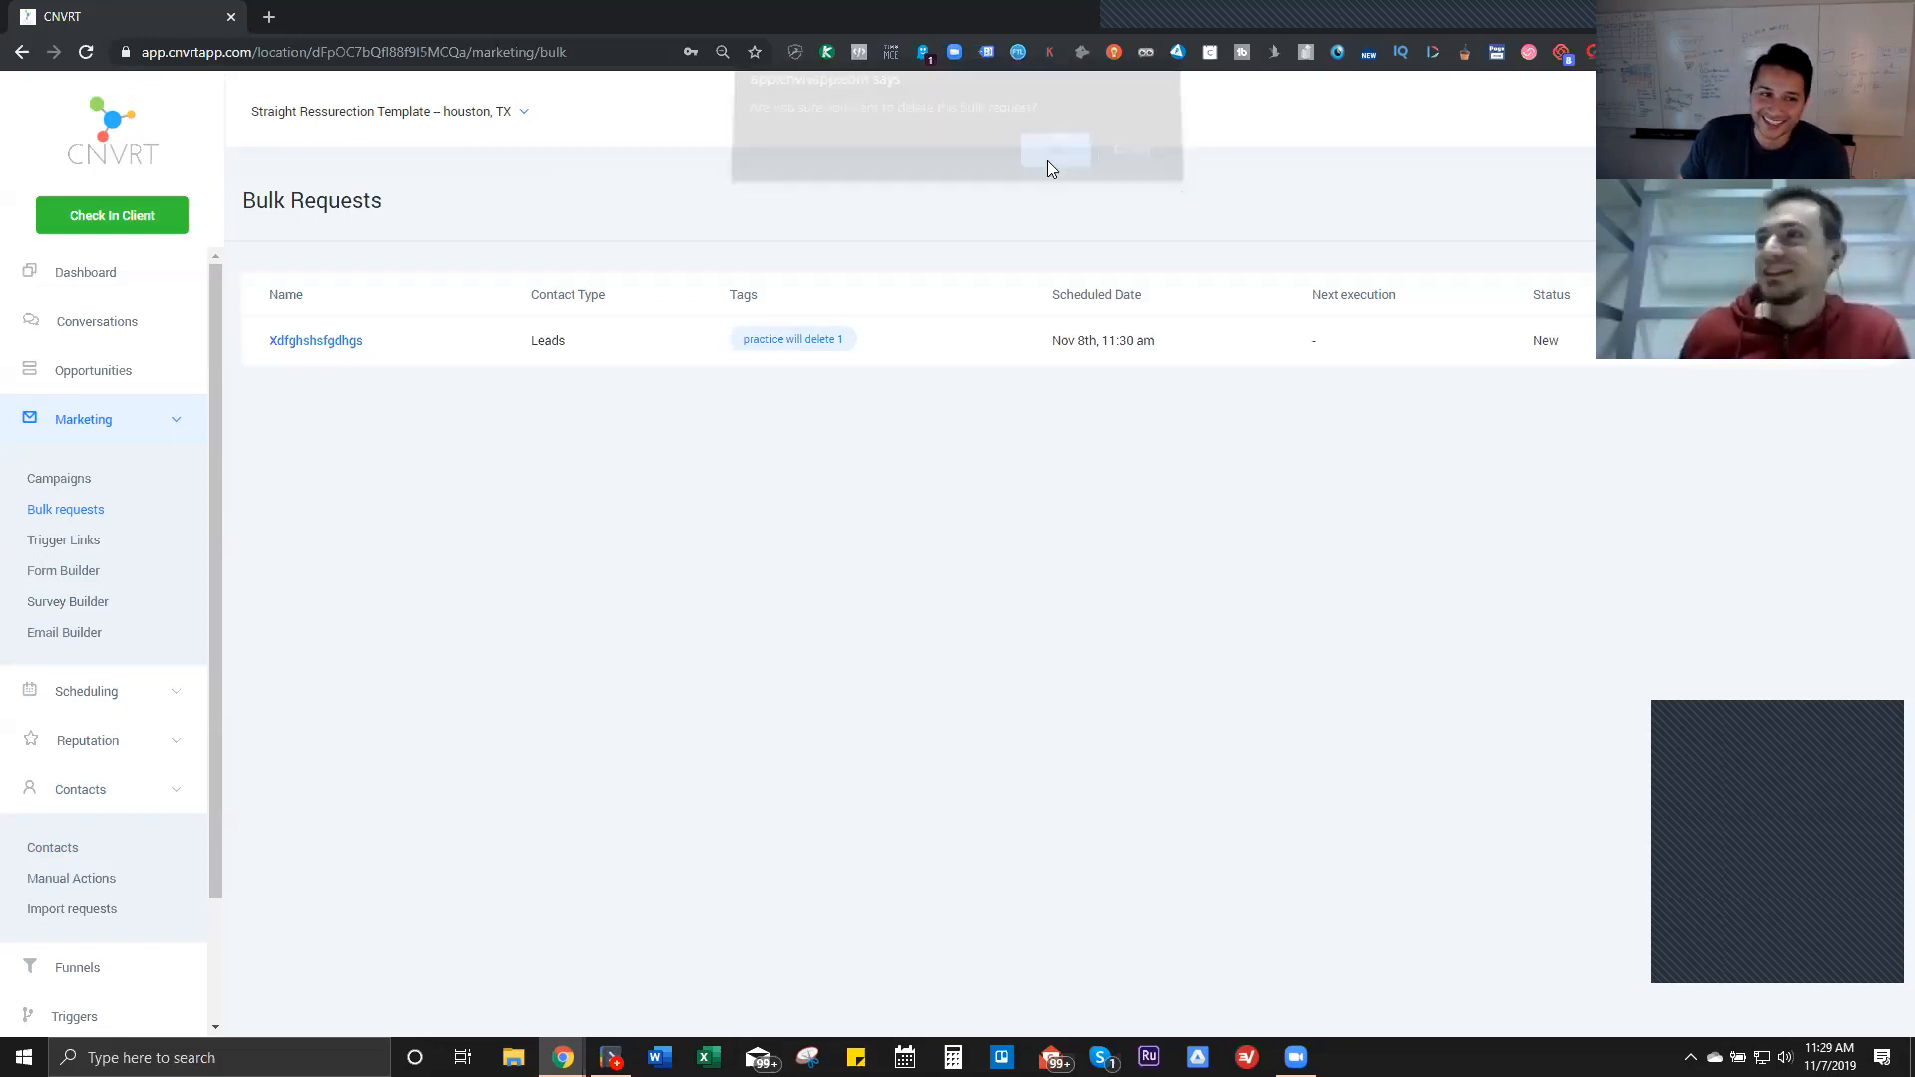
click(55, 909)
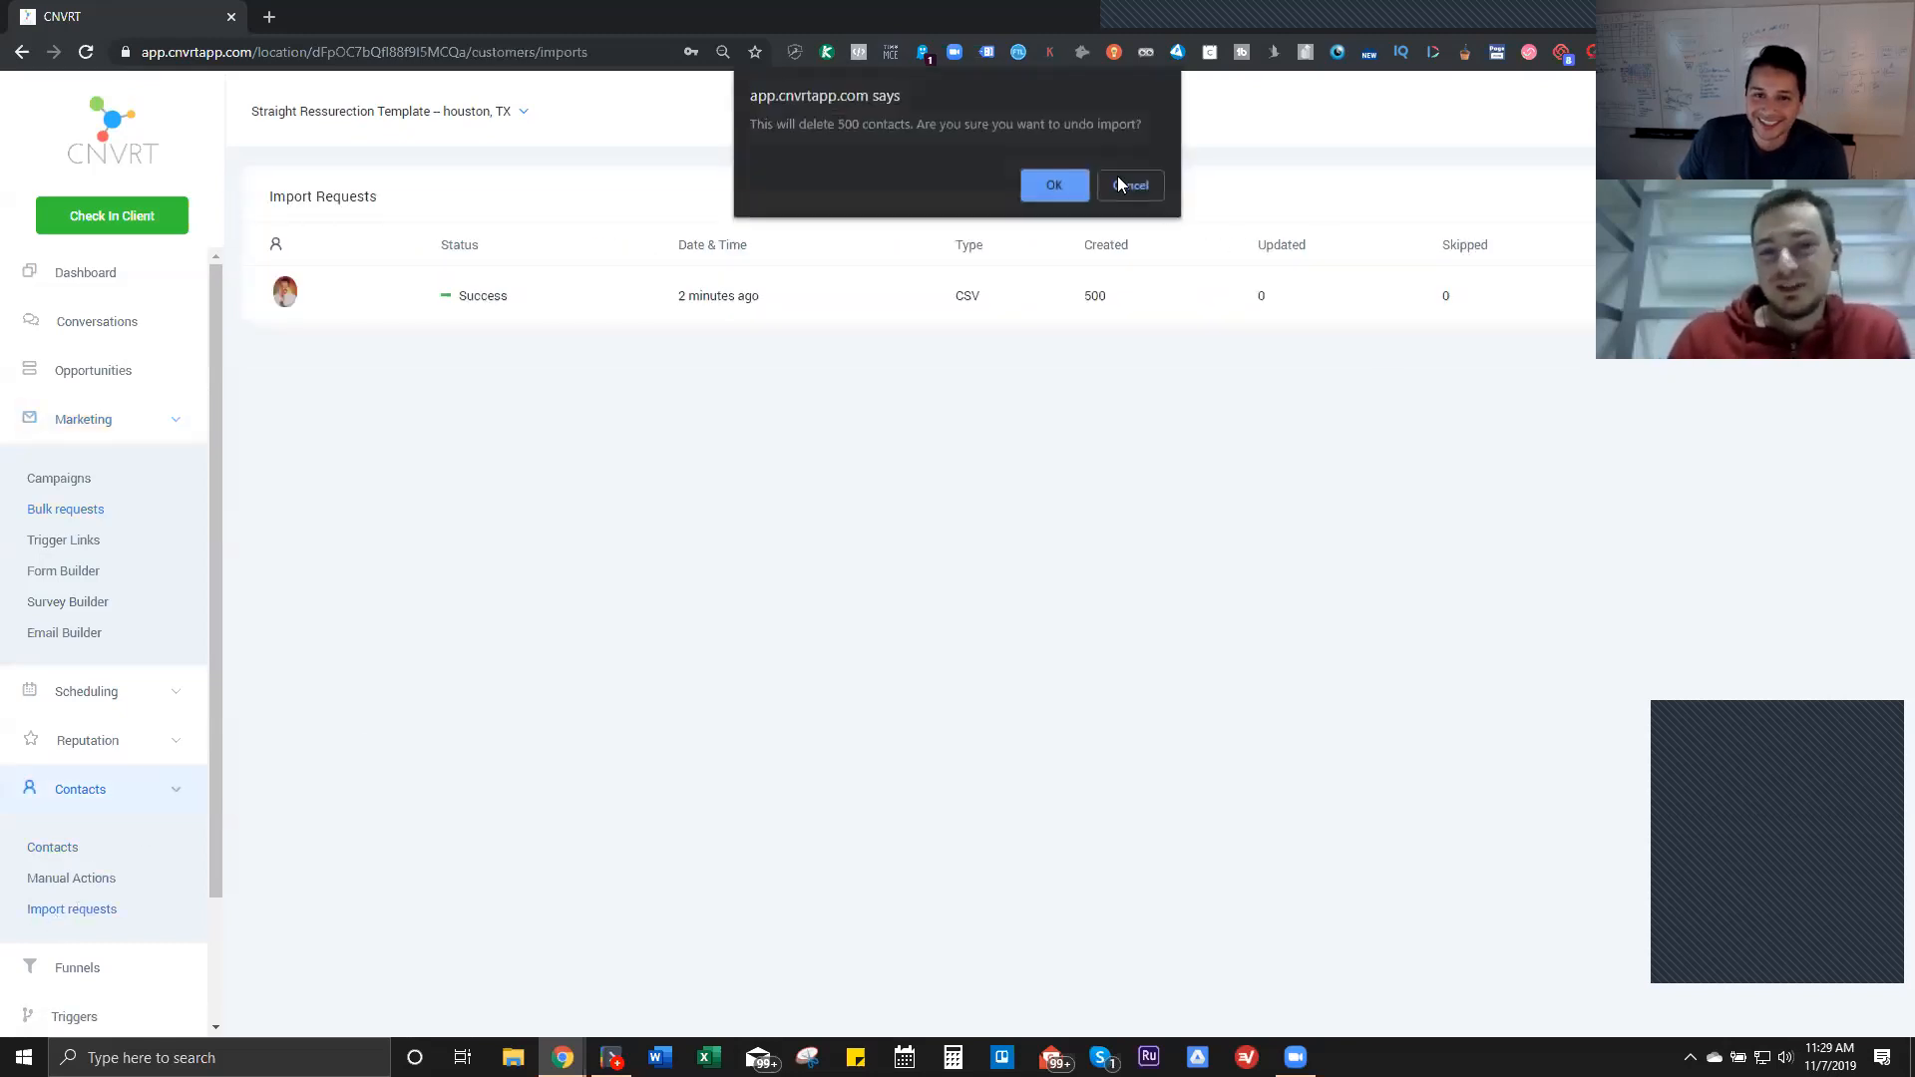
click(1051, 185)
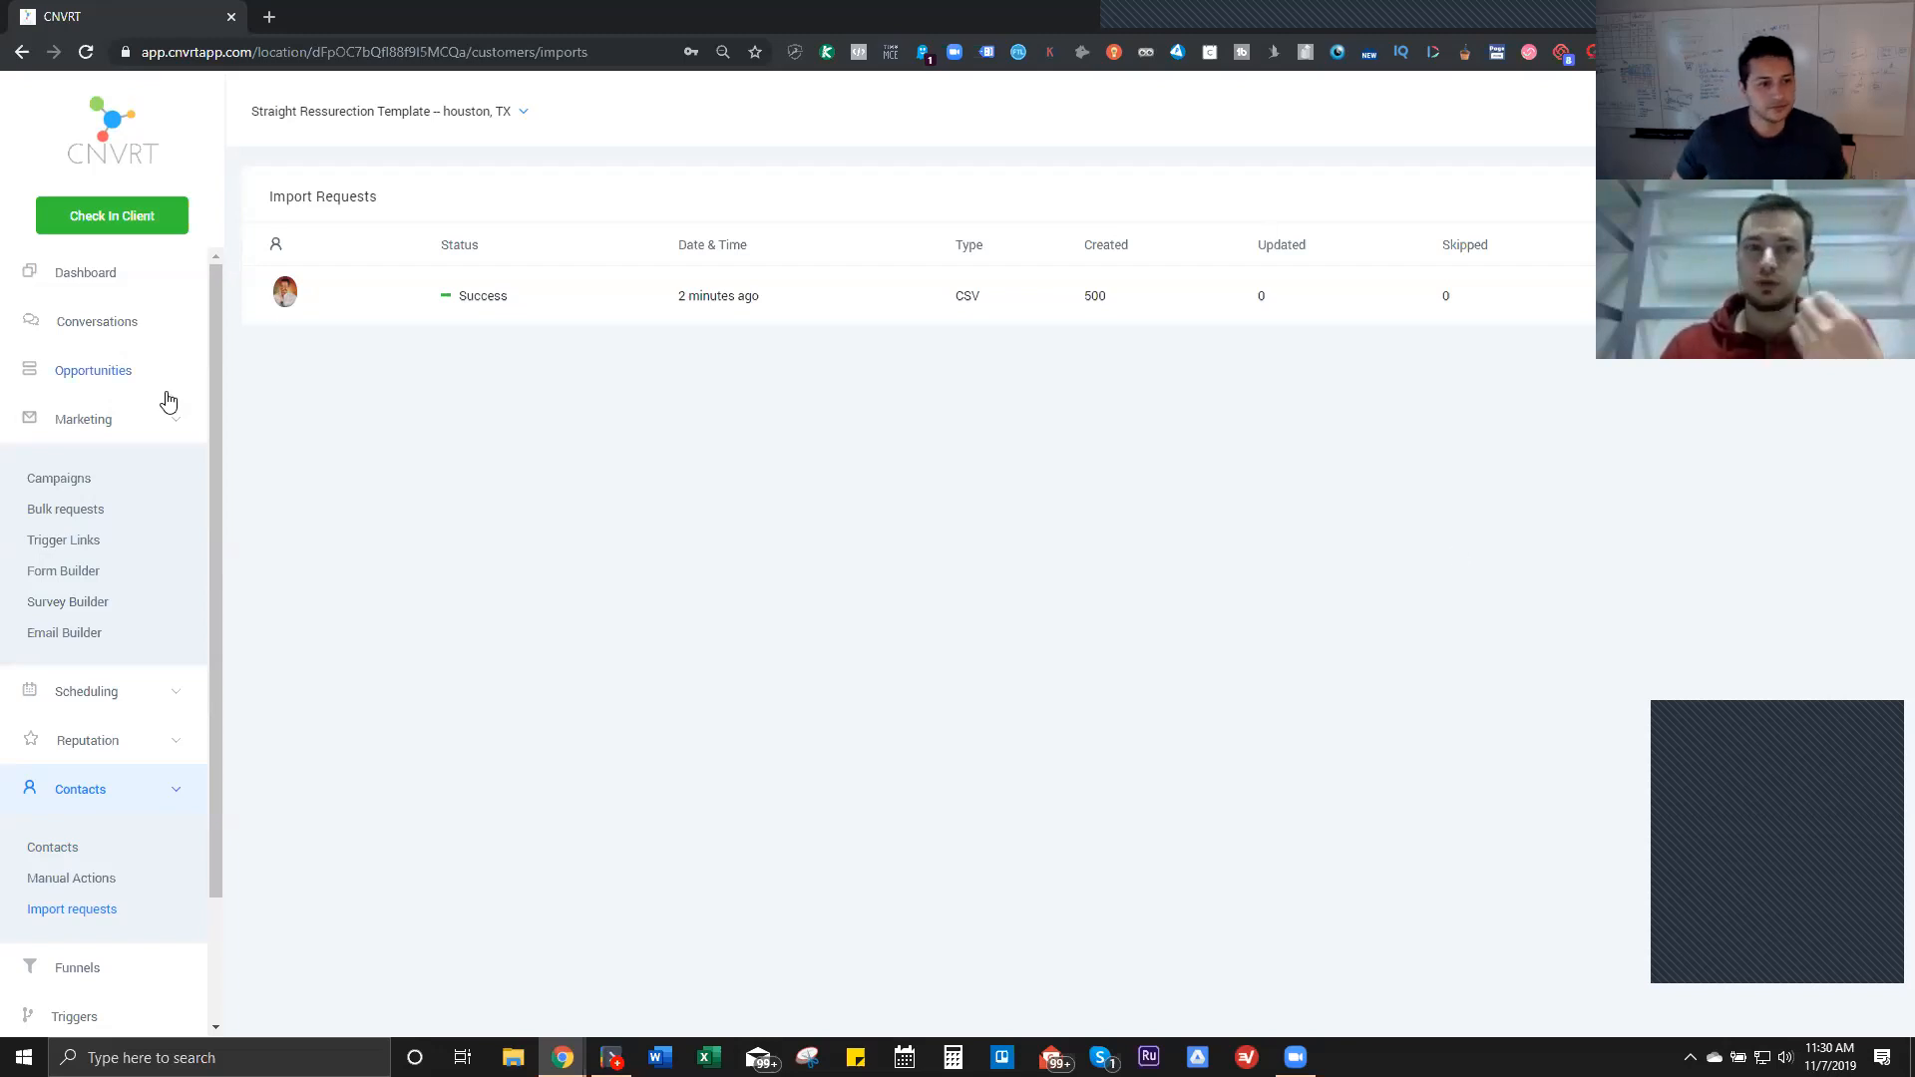
Step: Examine the custom time options of the Resurrection Offer V1 campaign's SMS event and close it without saving
click(62, 481)
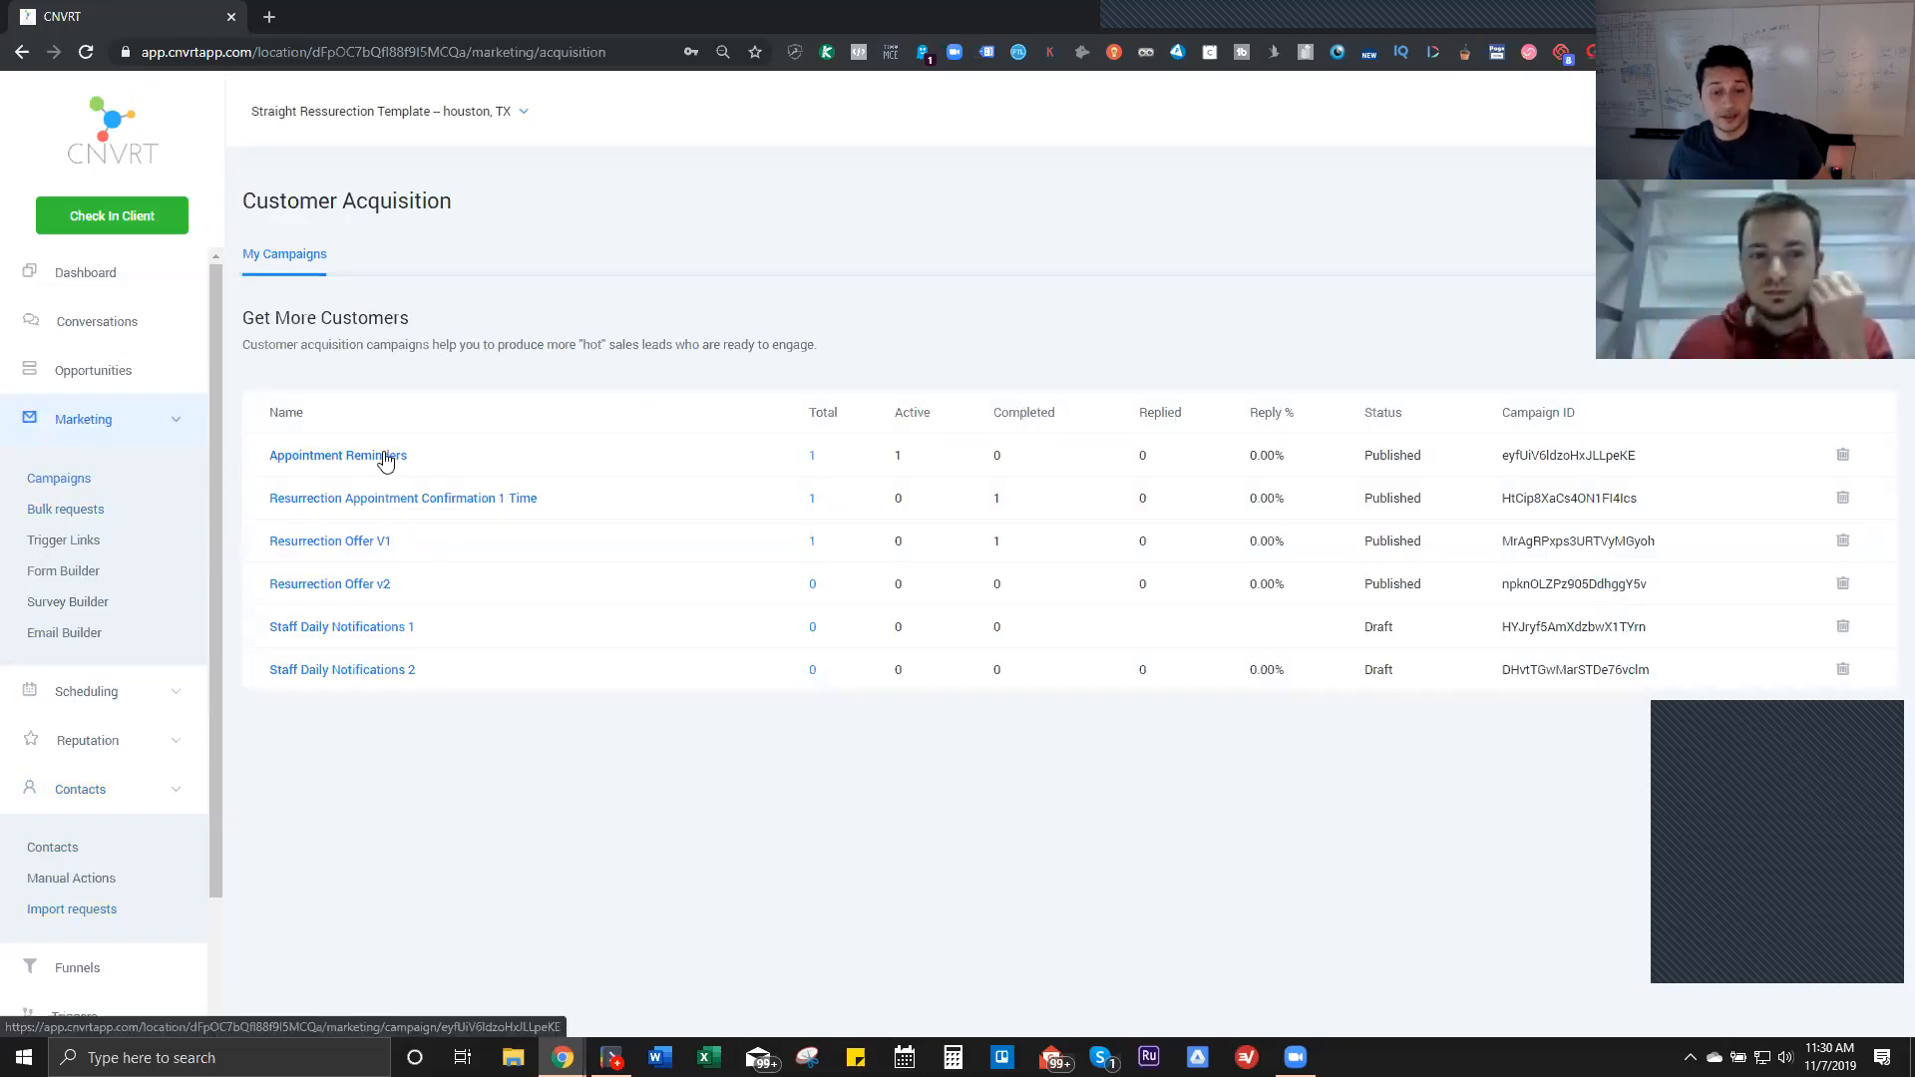
click(343, 547)
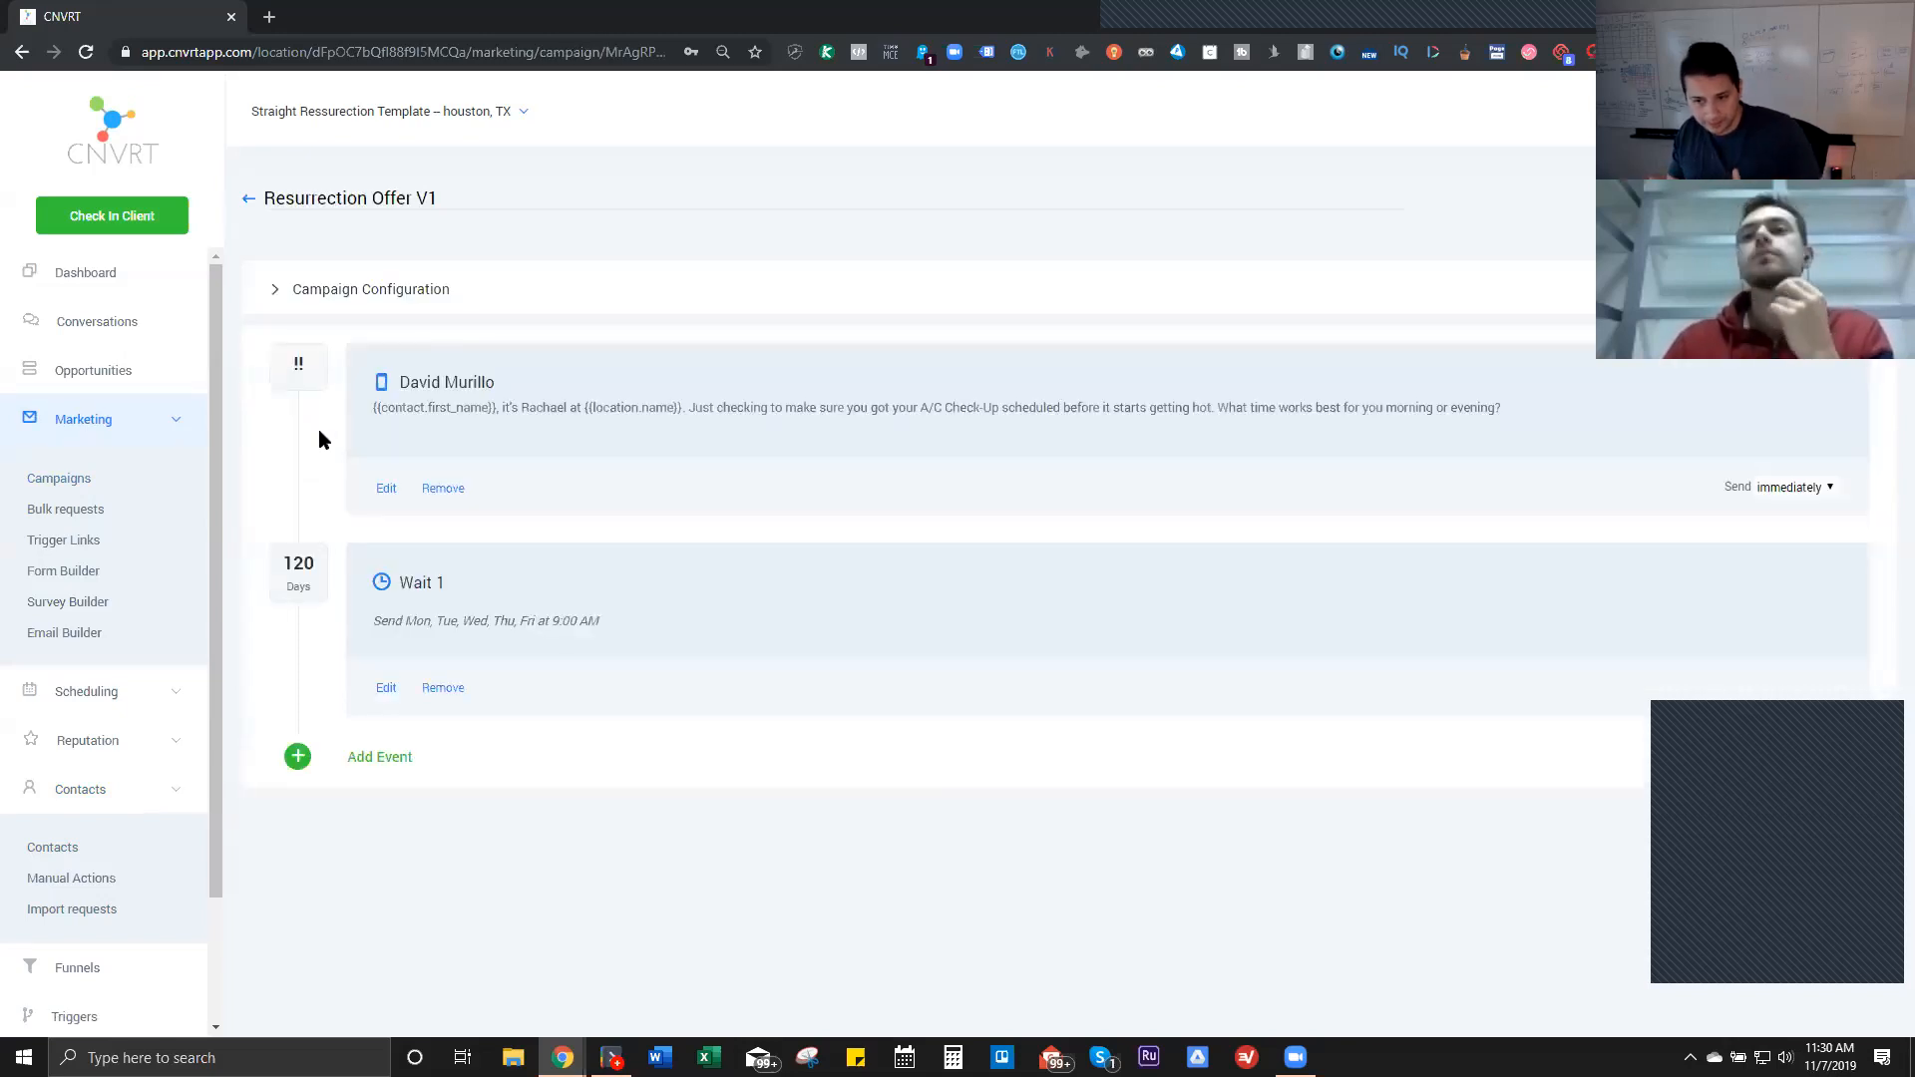
click(386, 488)
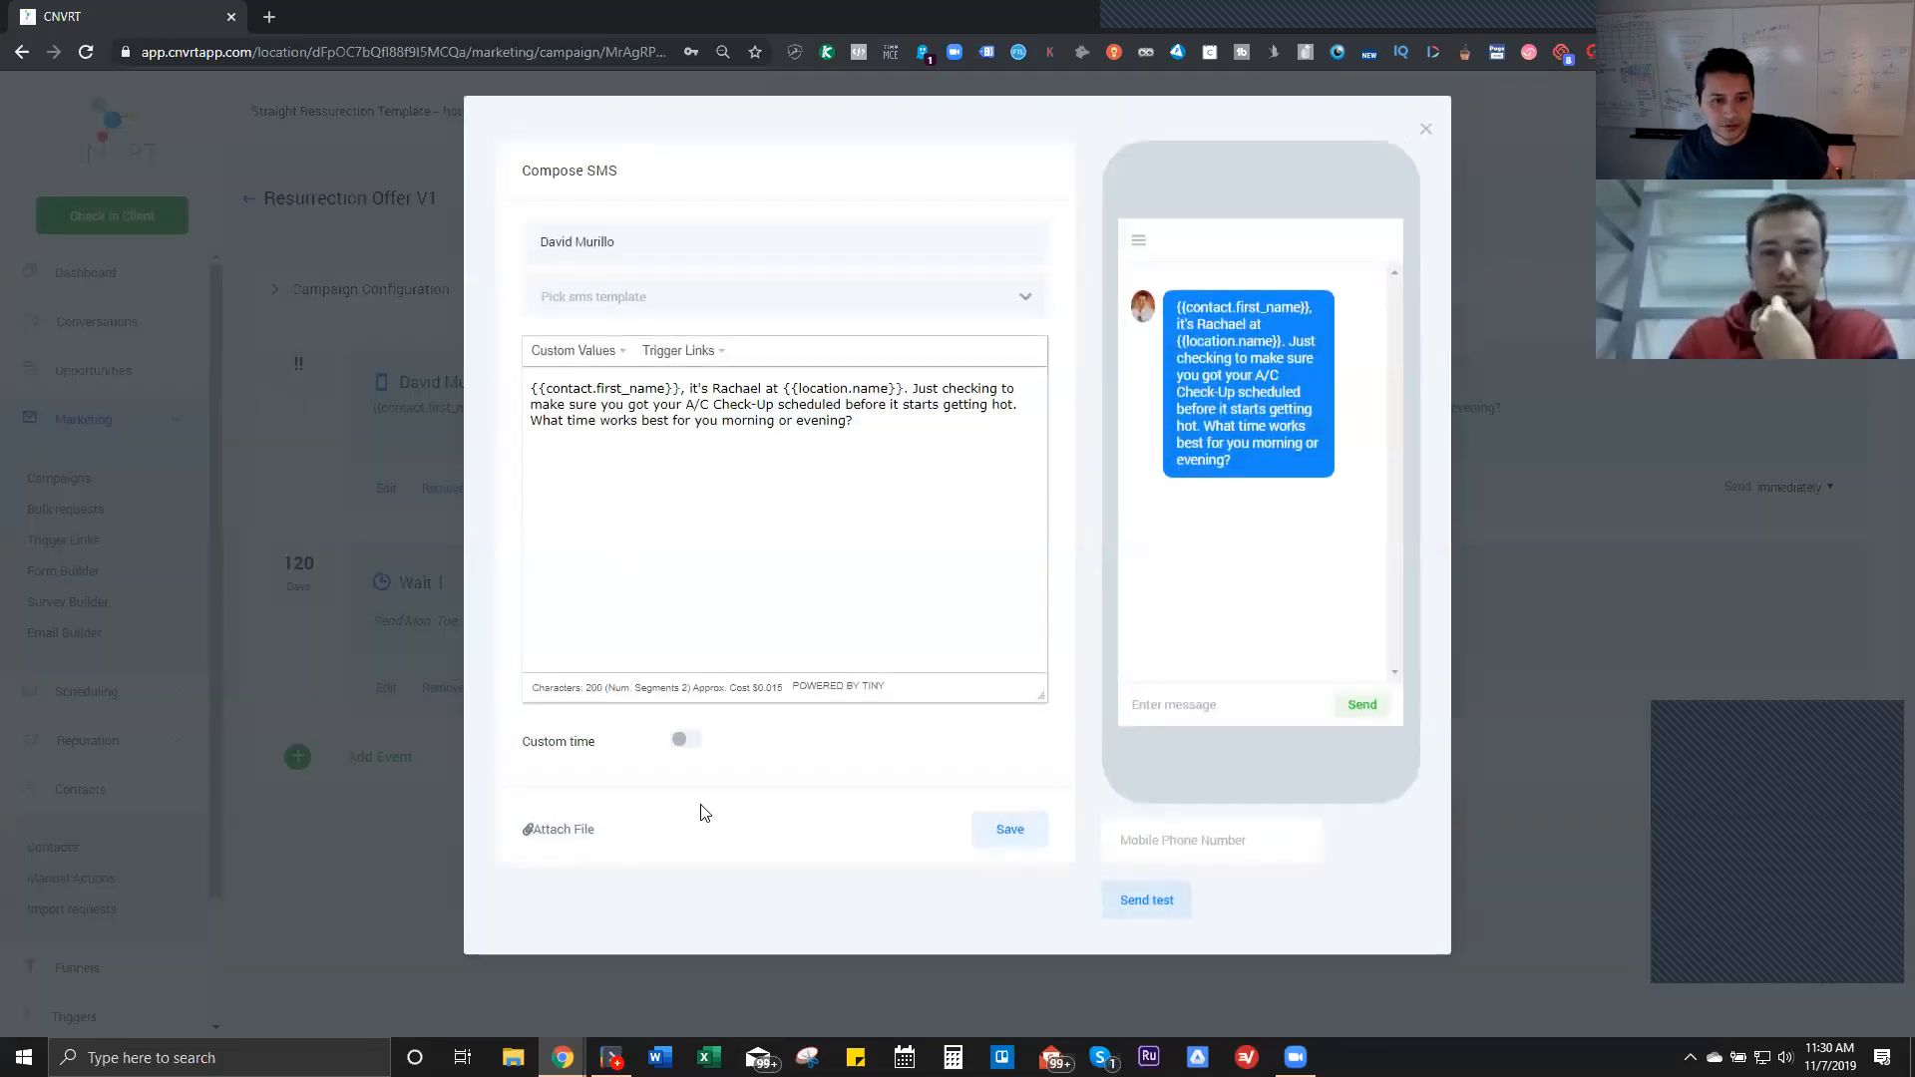
click(685, 739)
scroll(758, 798, down, 2)
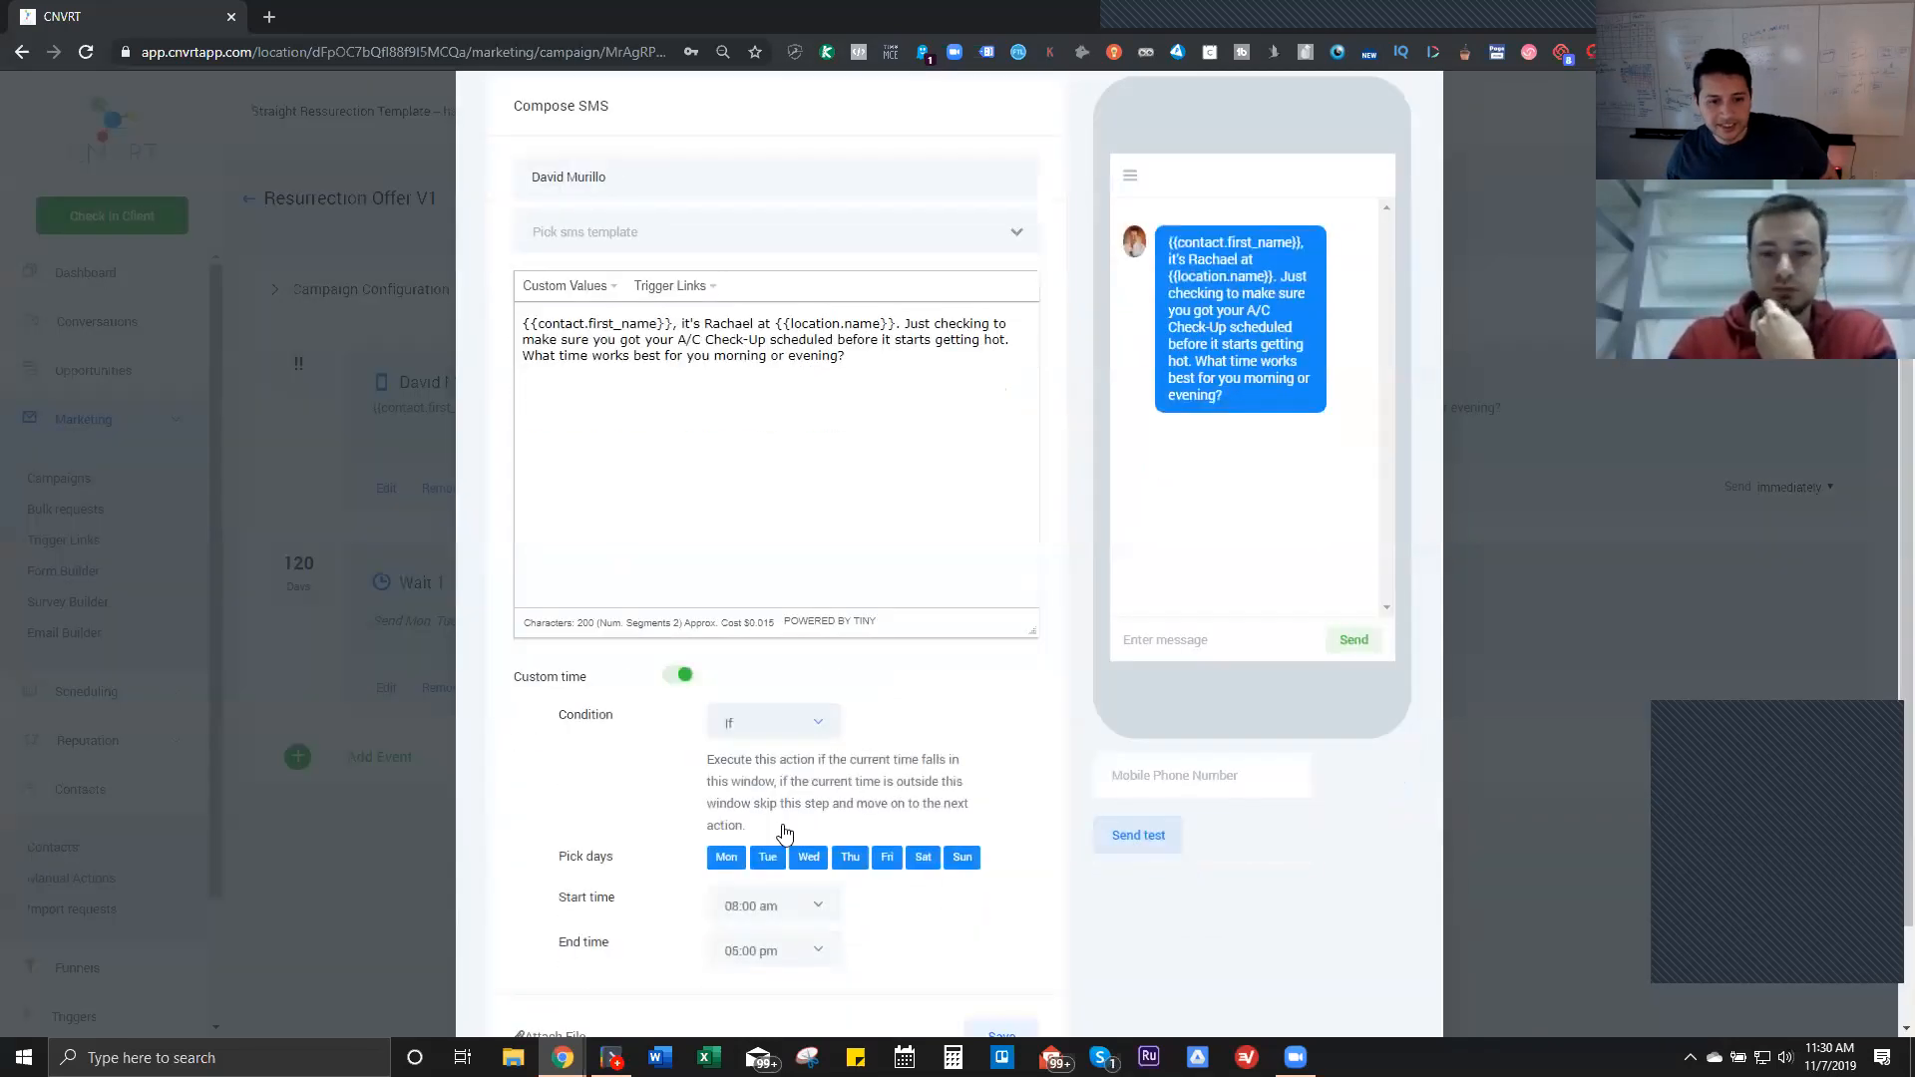
scroll(1147, 429, up, 5)
click(1425, 138)
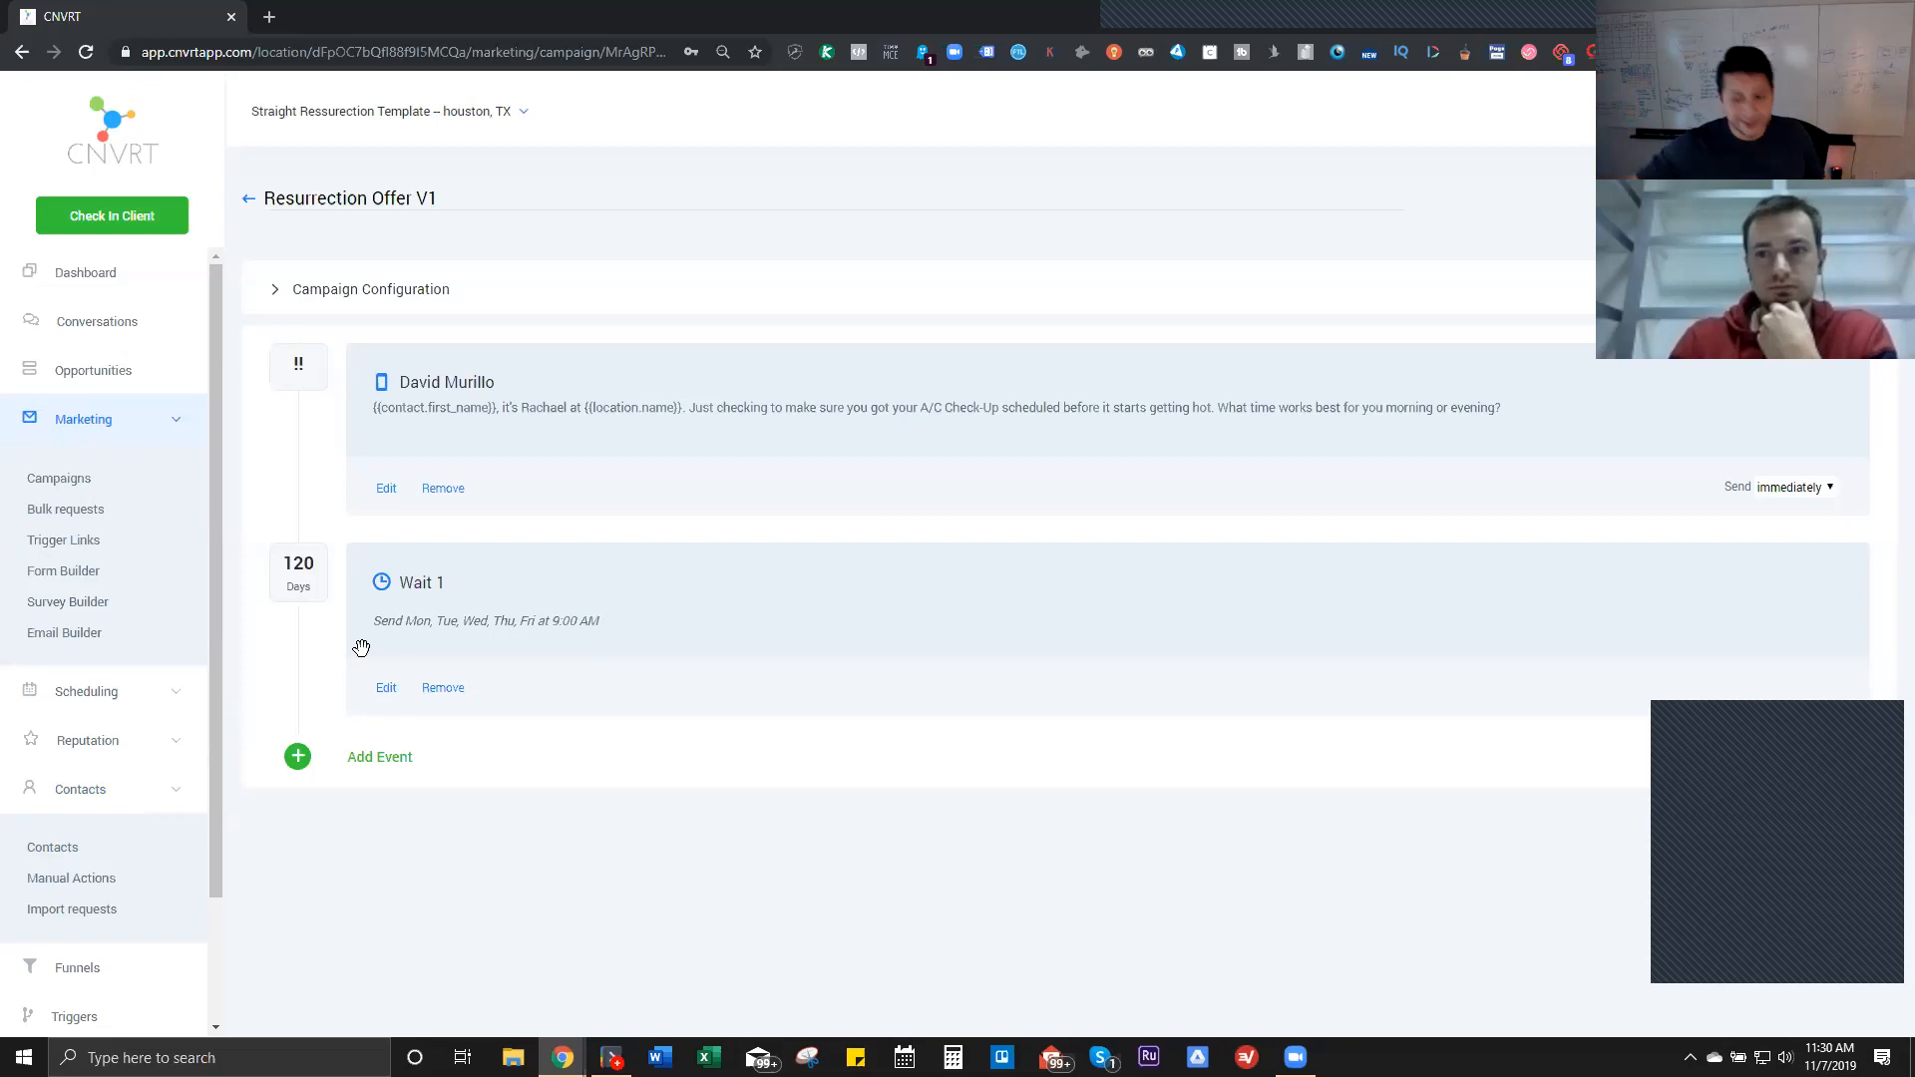
Step: Look over the company data and time zone in the account settings and return to the campaigns list
scroll(129, 764, down, 3)
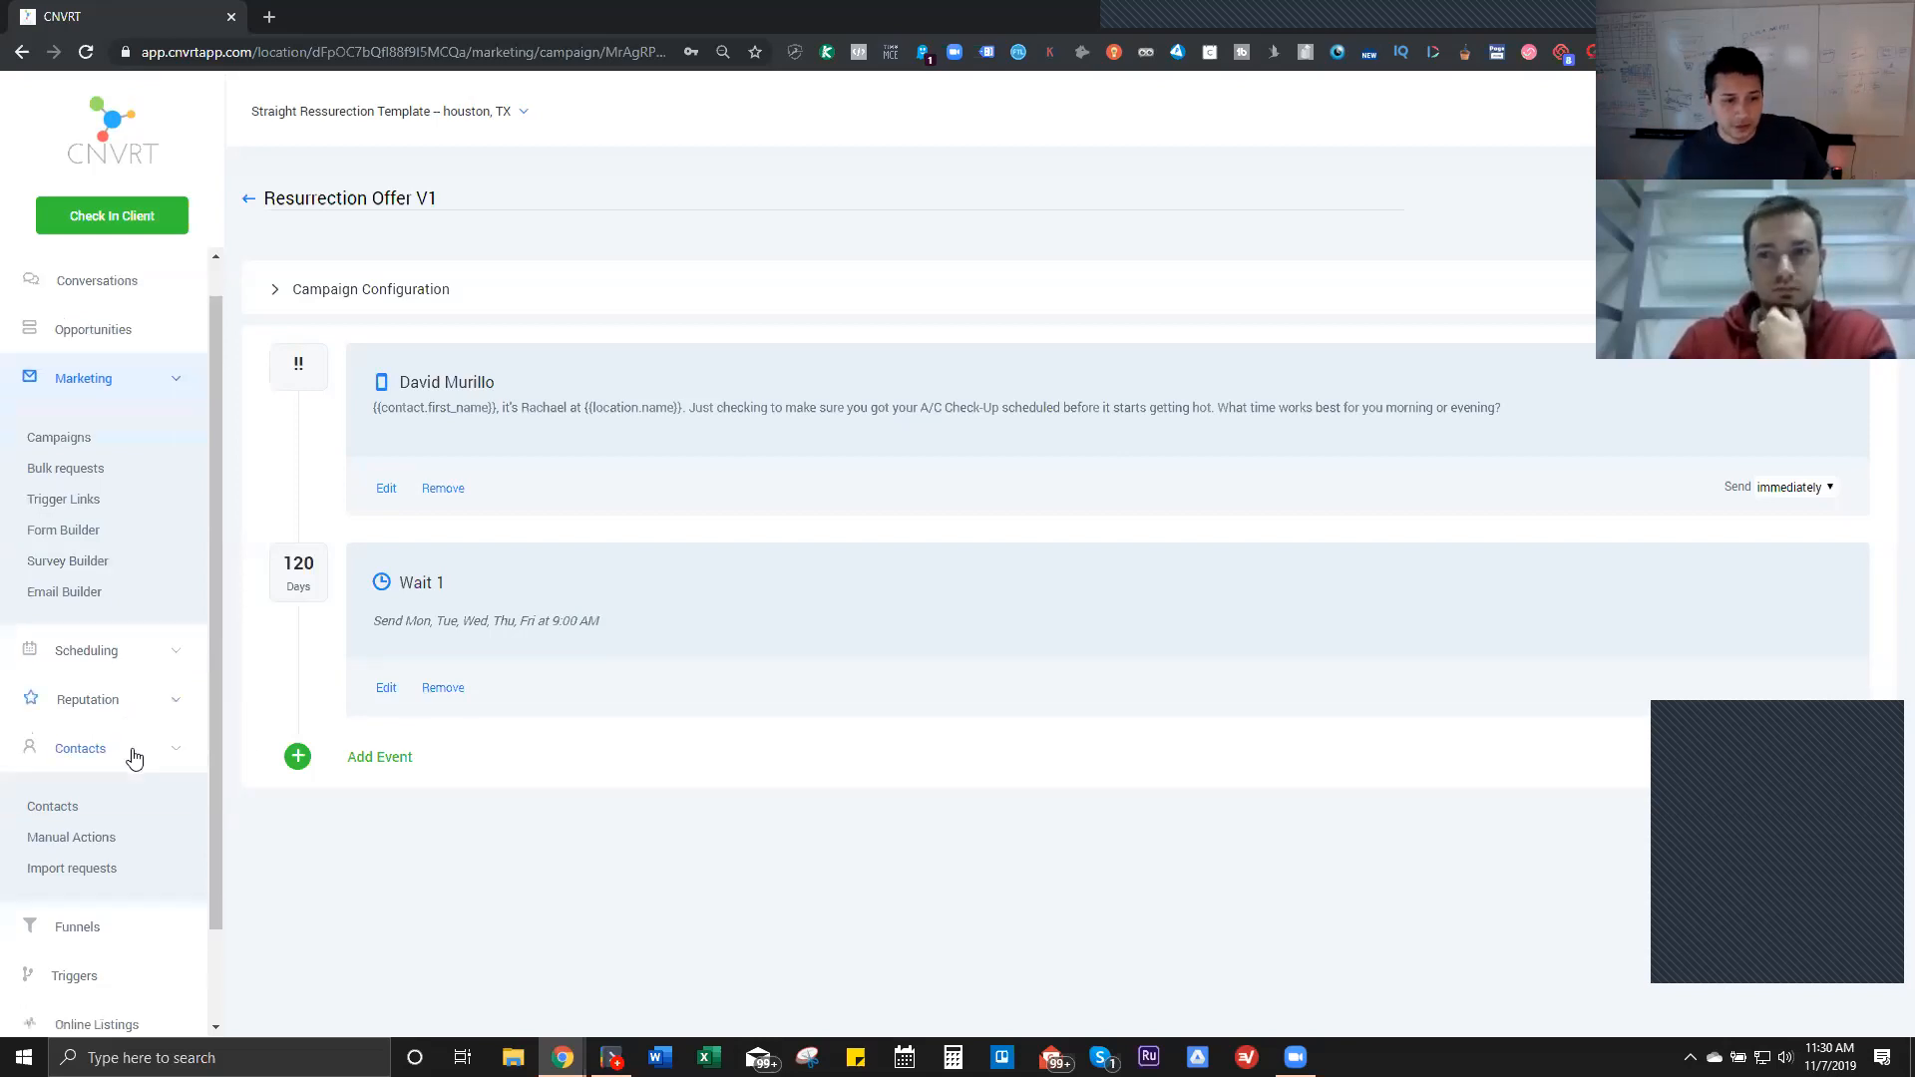
click(76, 1009)
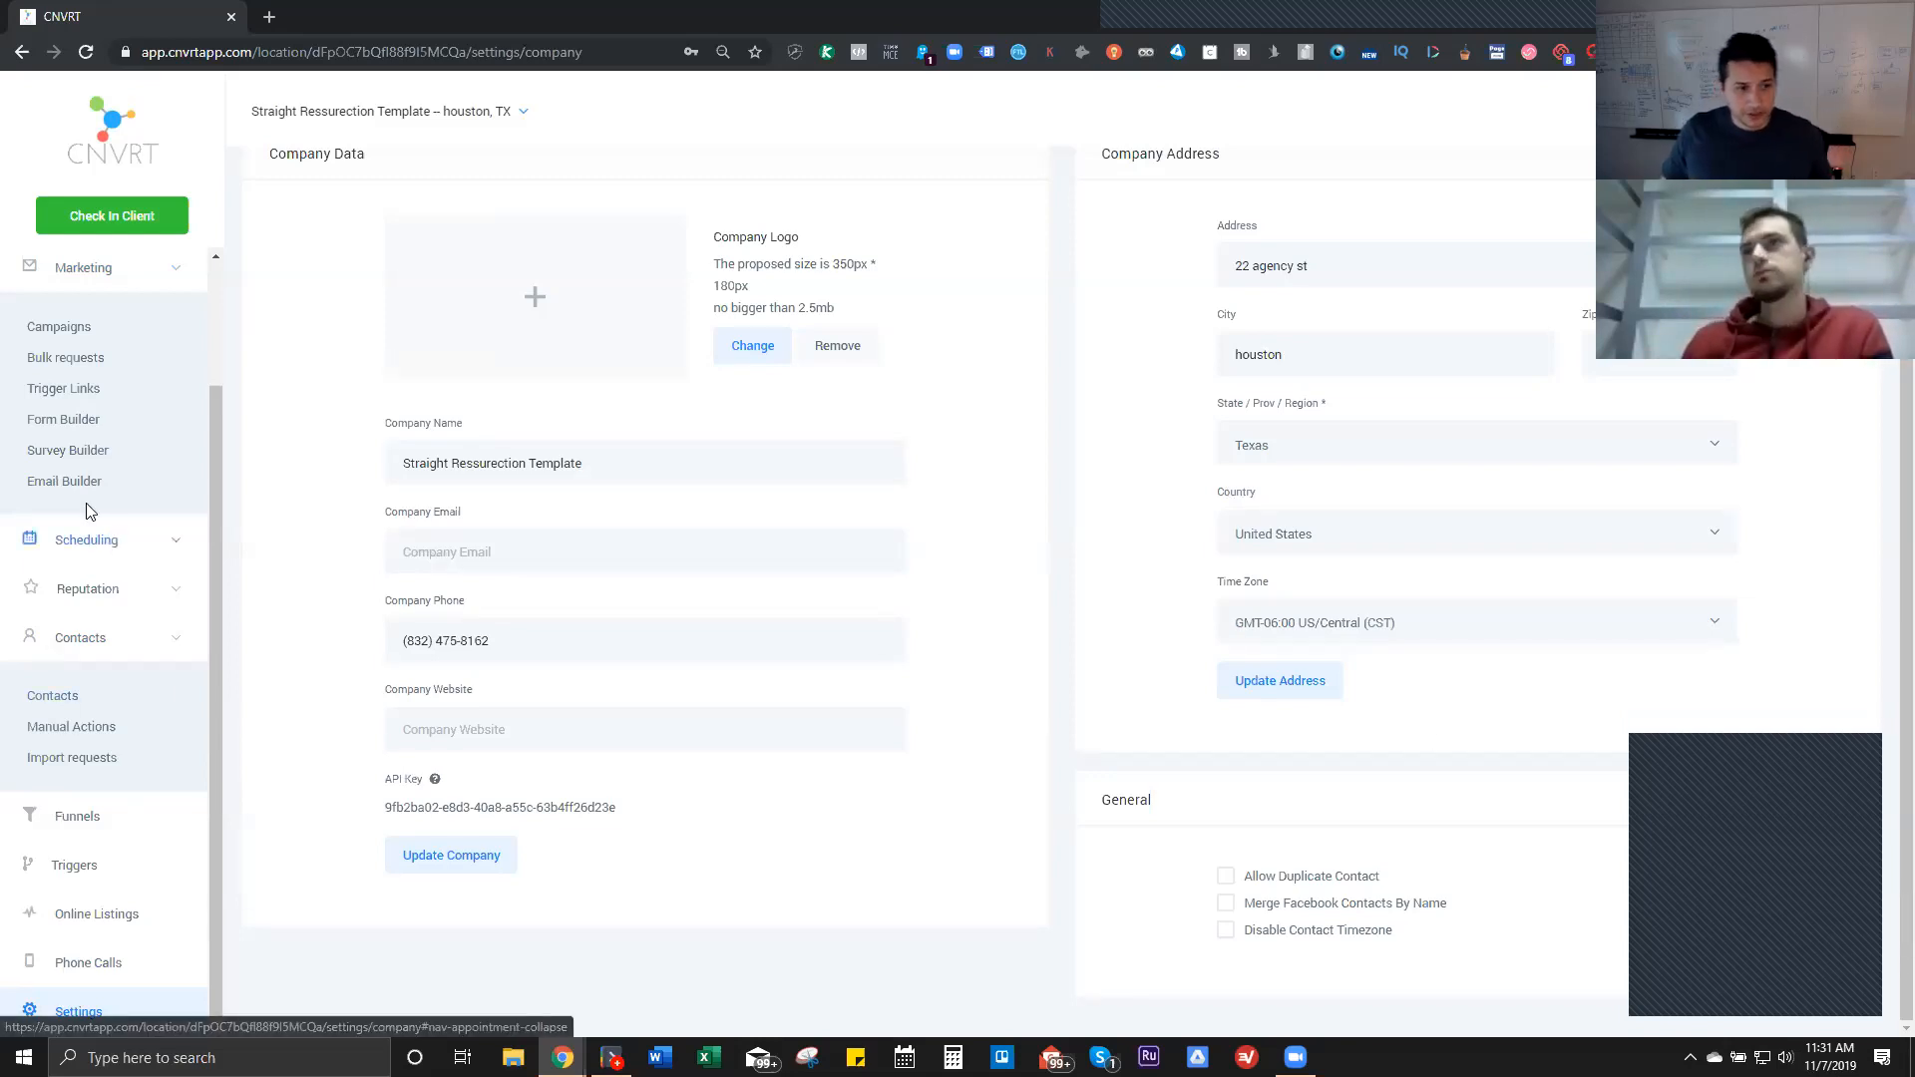
click(84, 334)
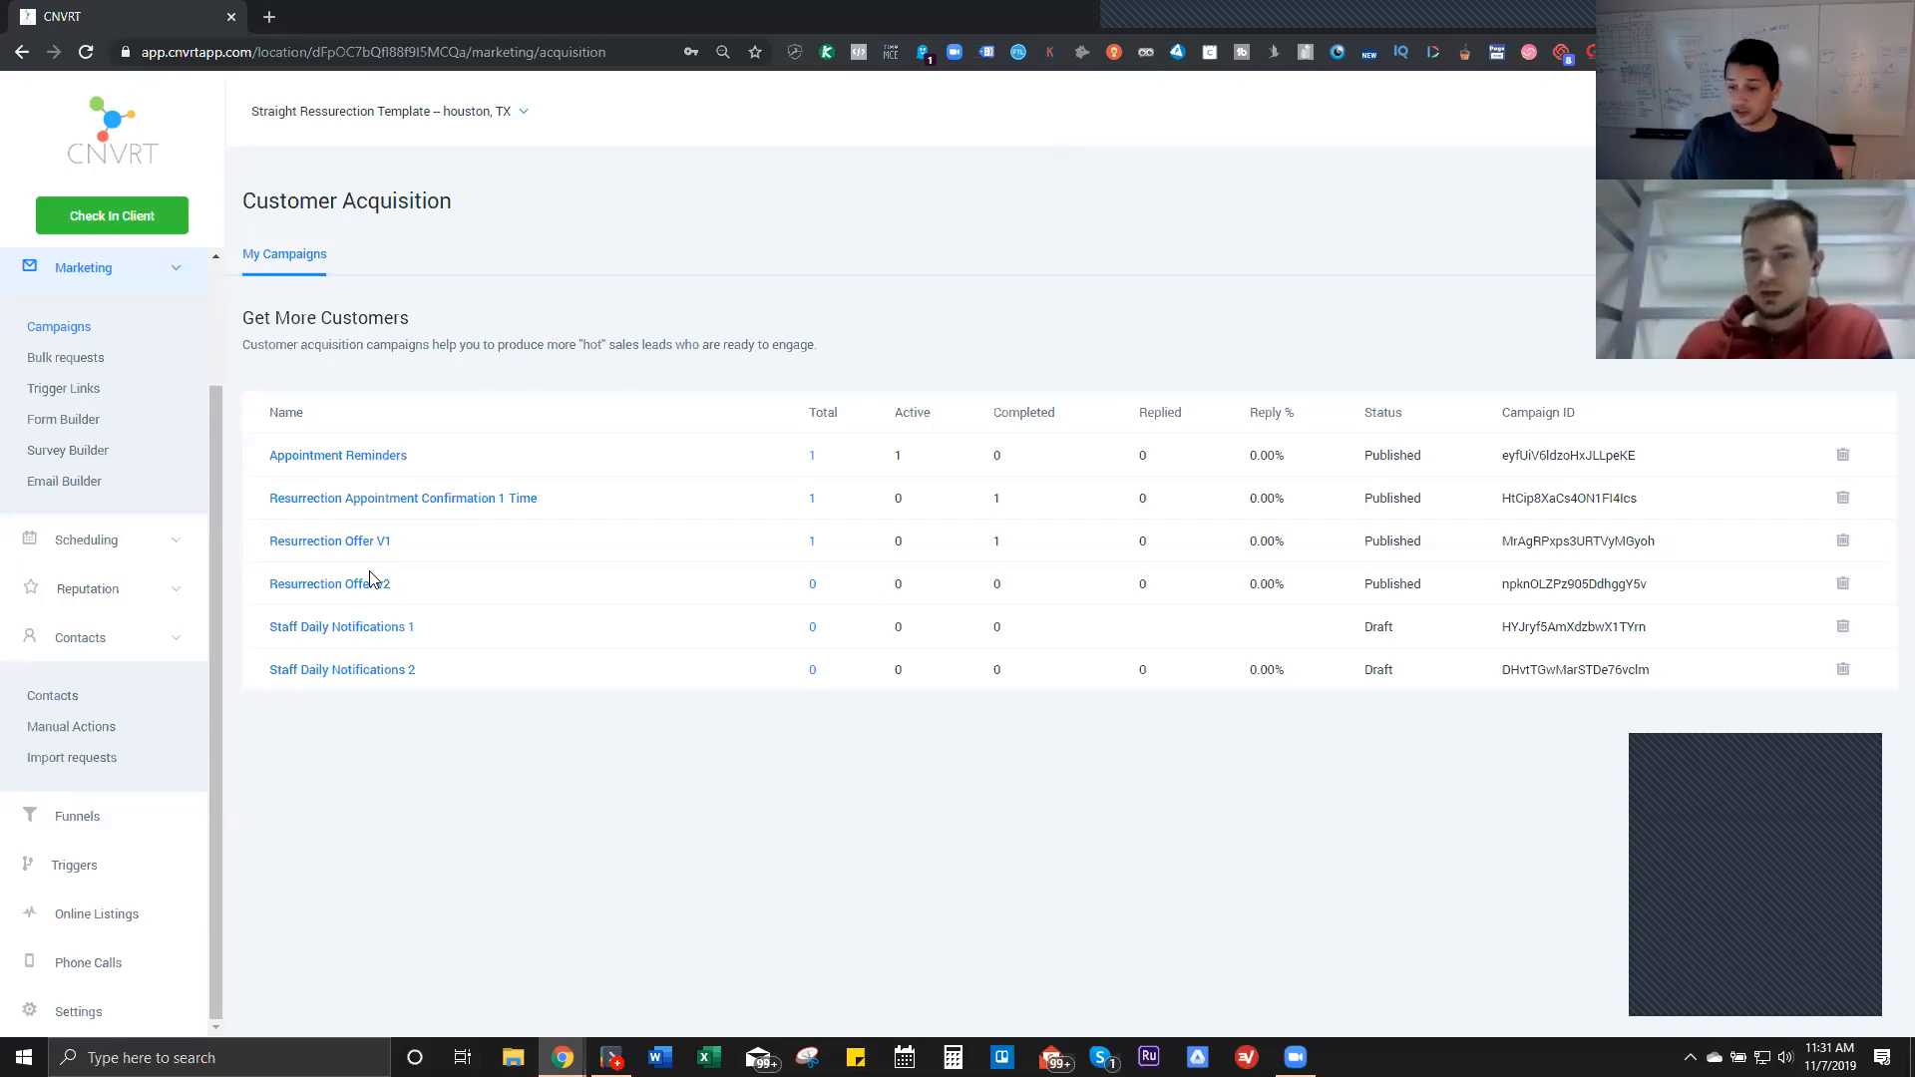
Step: Open the Resurrection Offer V1 campaign's configuration and clear its next campaign selection
click(373, 543)
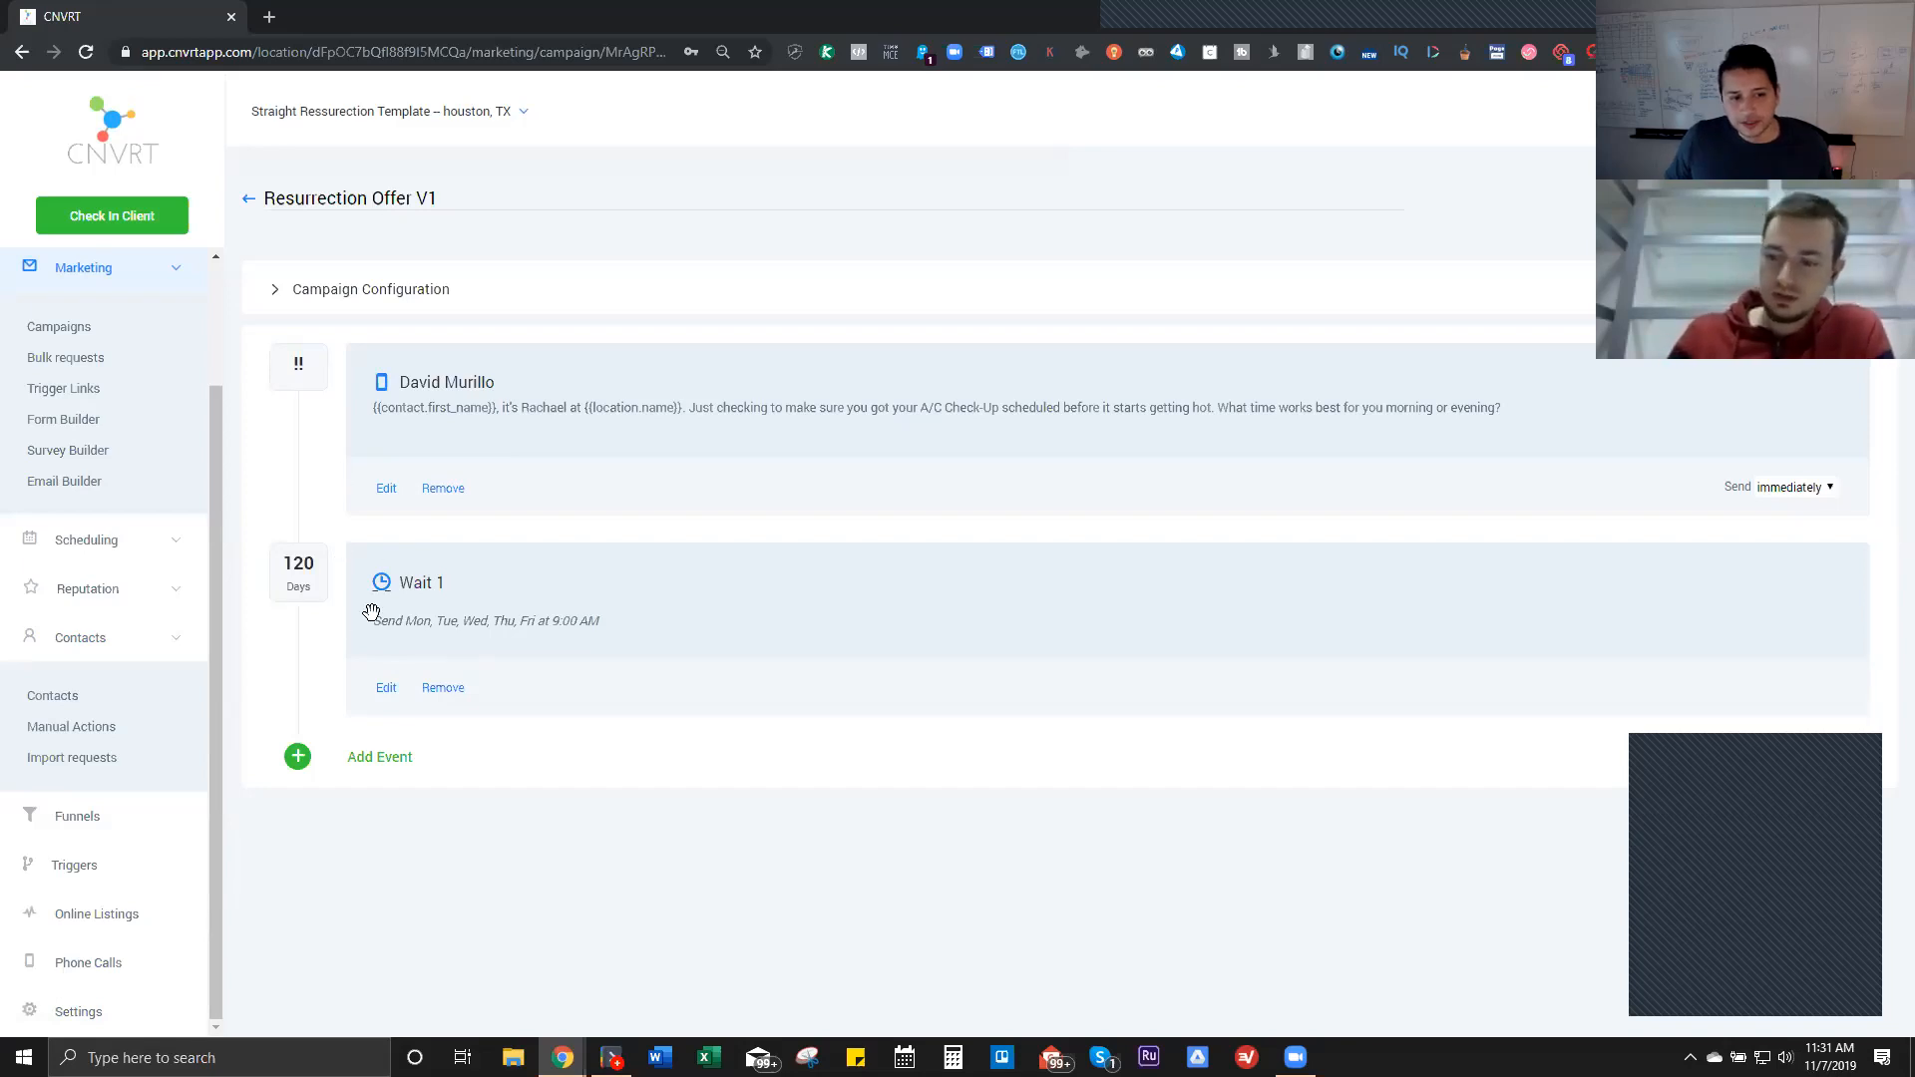
click(419, 290)
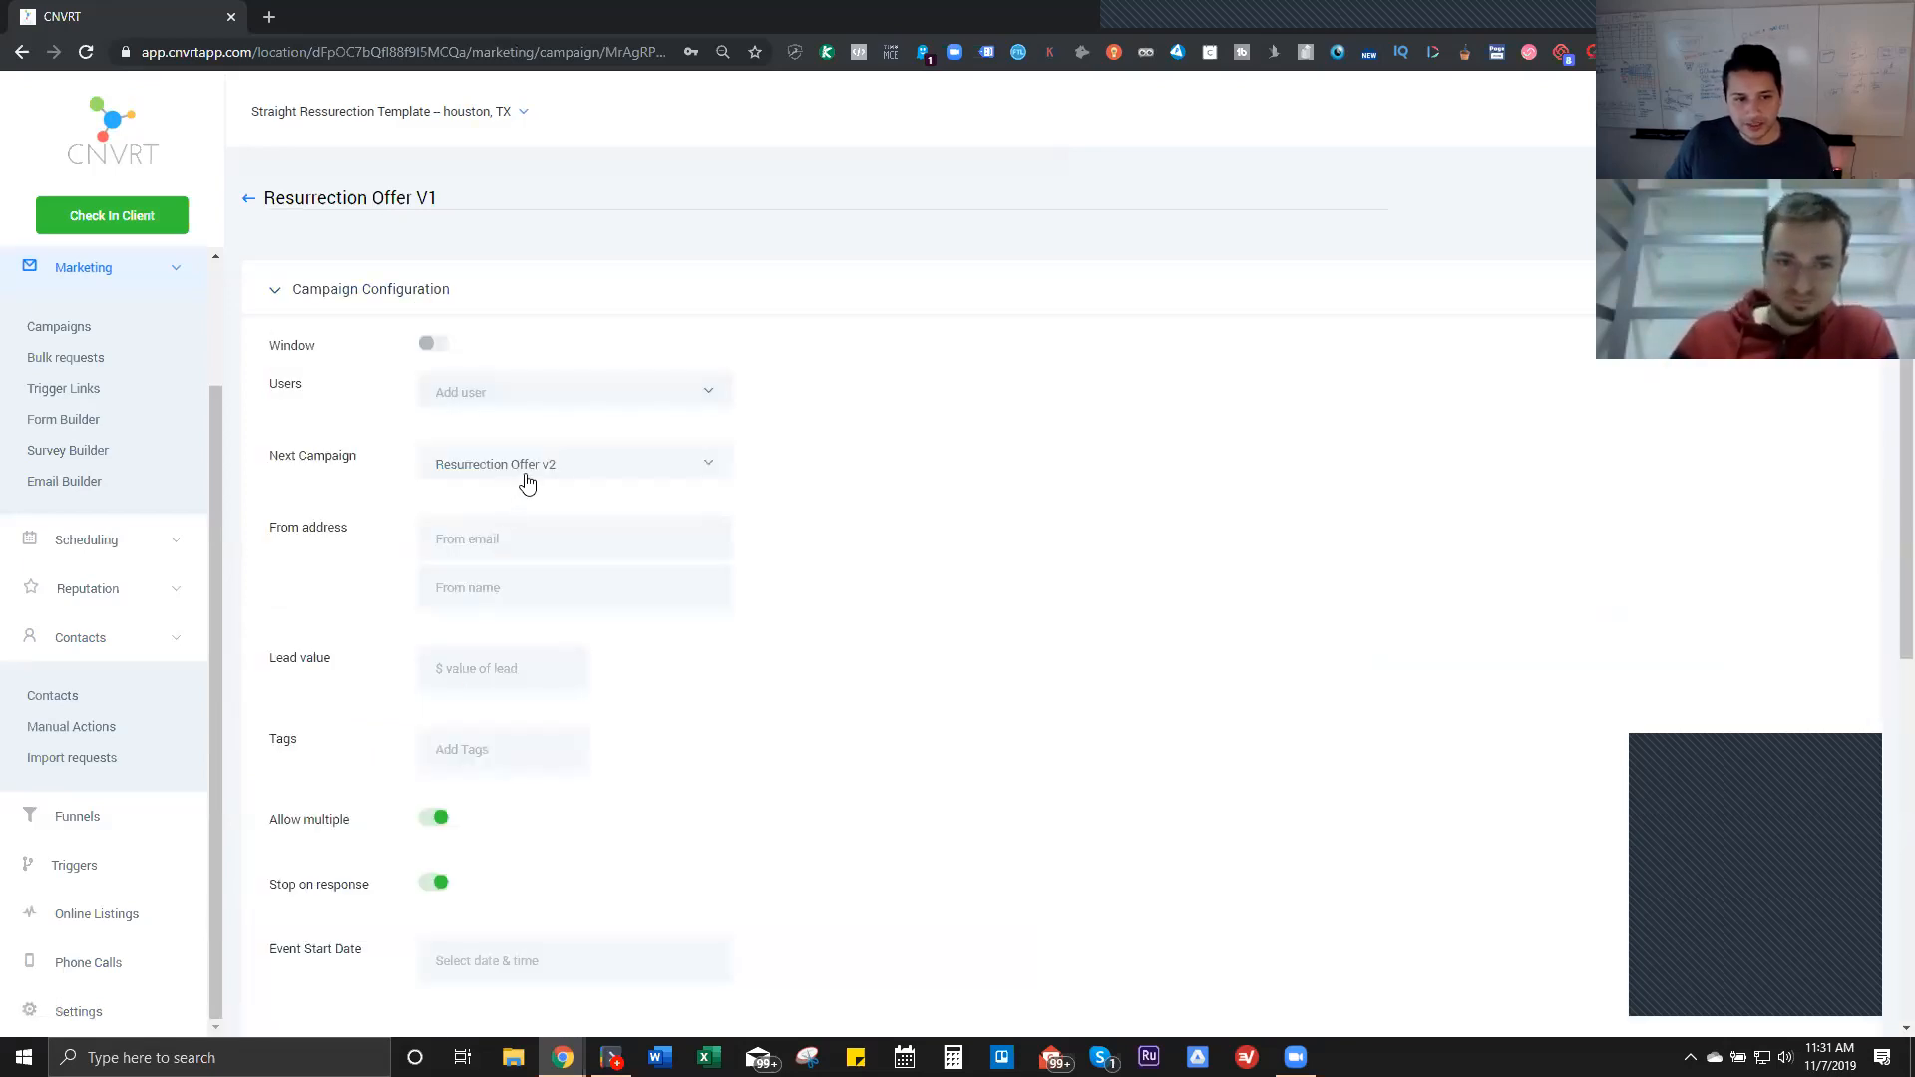
scroll(661, 514, down, 2)
scroll(664, 524, down, 5)
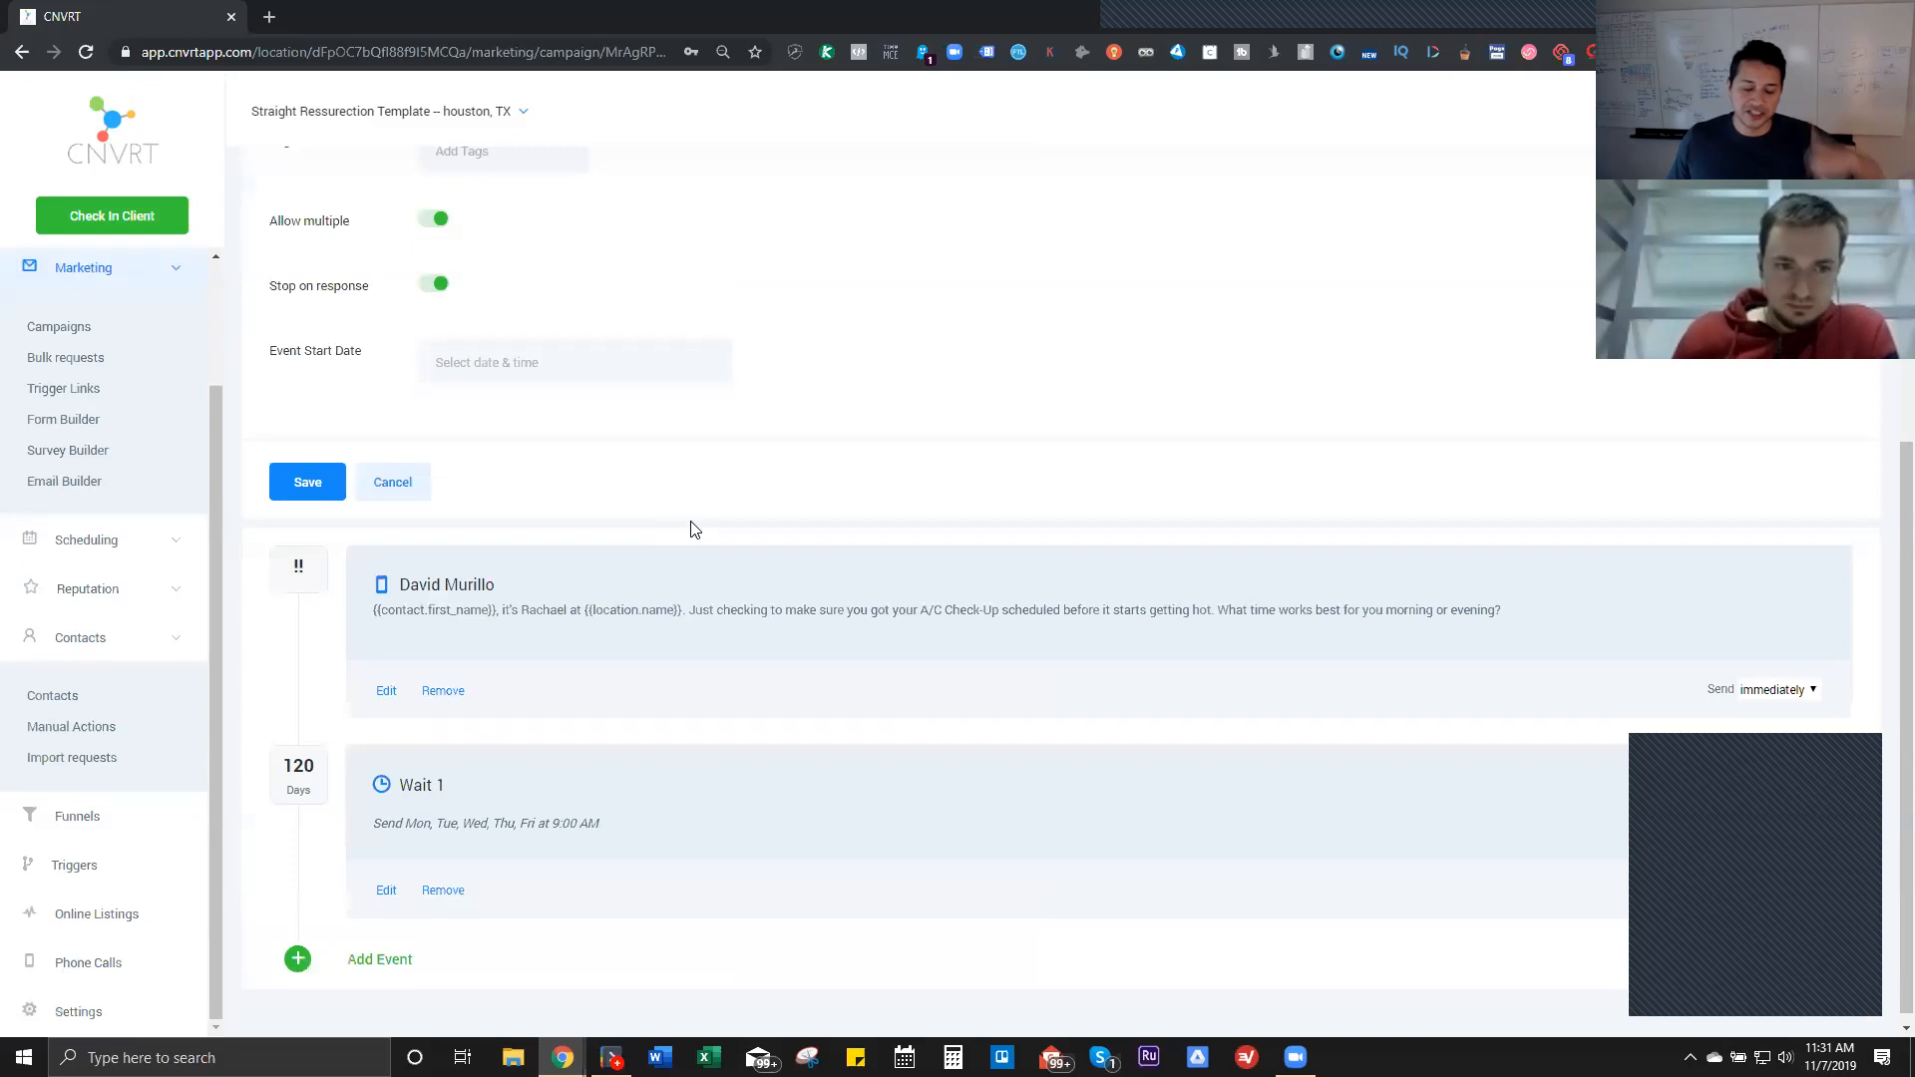
scroll(511, 225, up, 5)
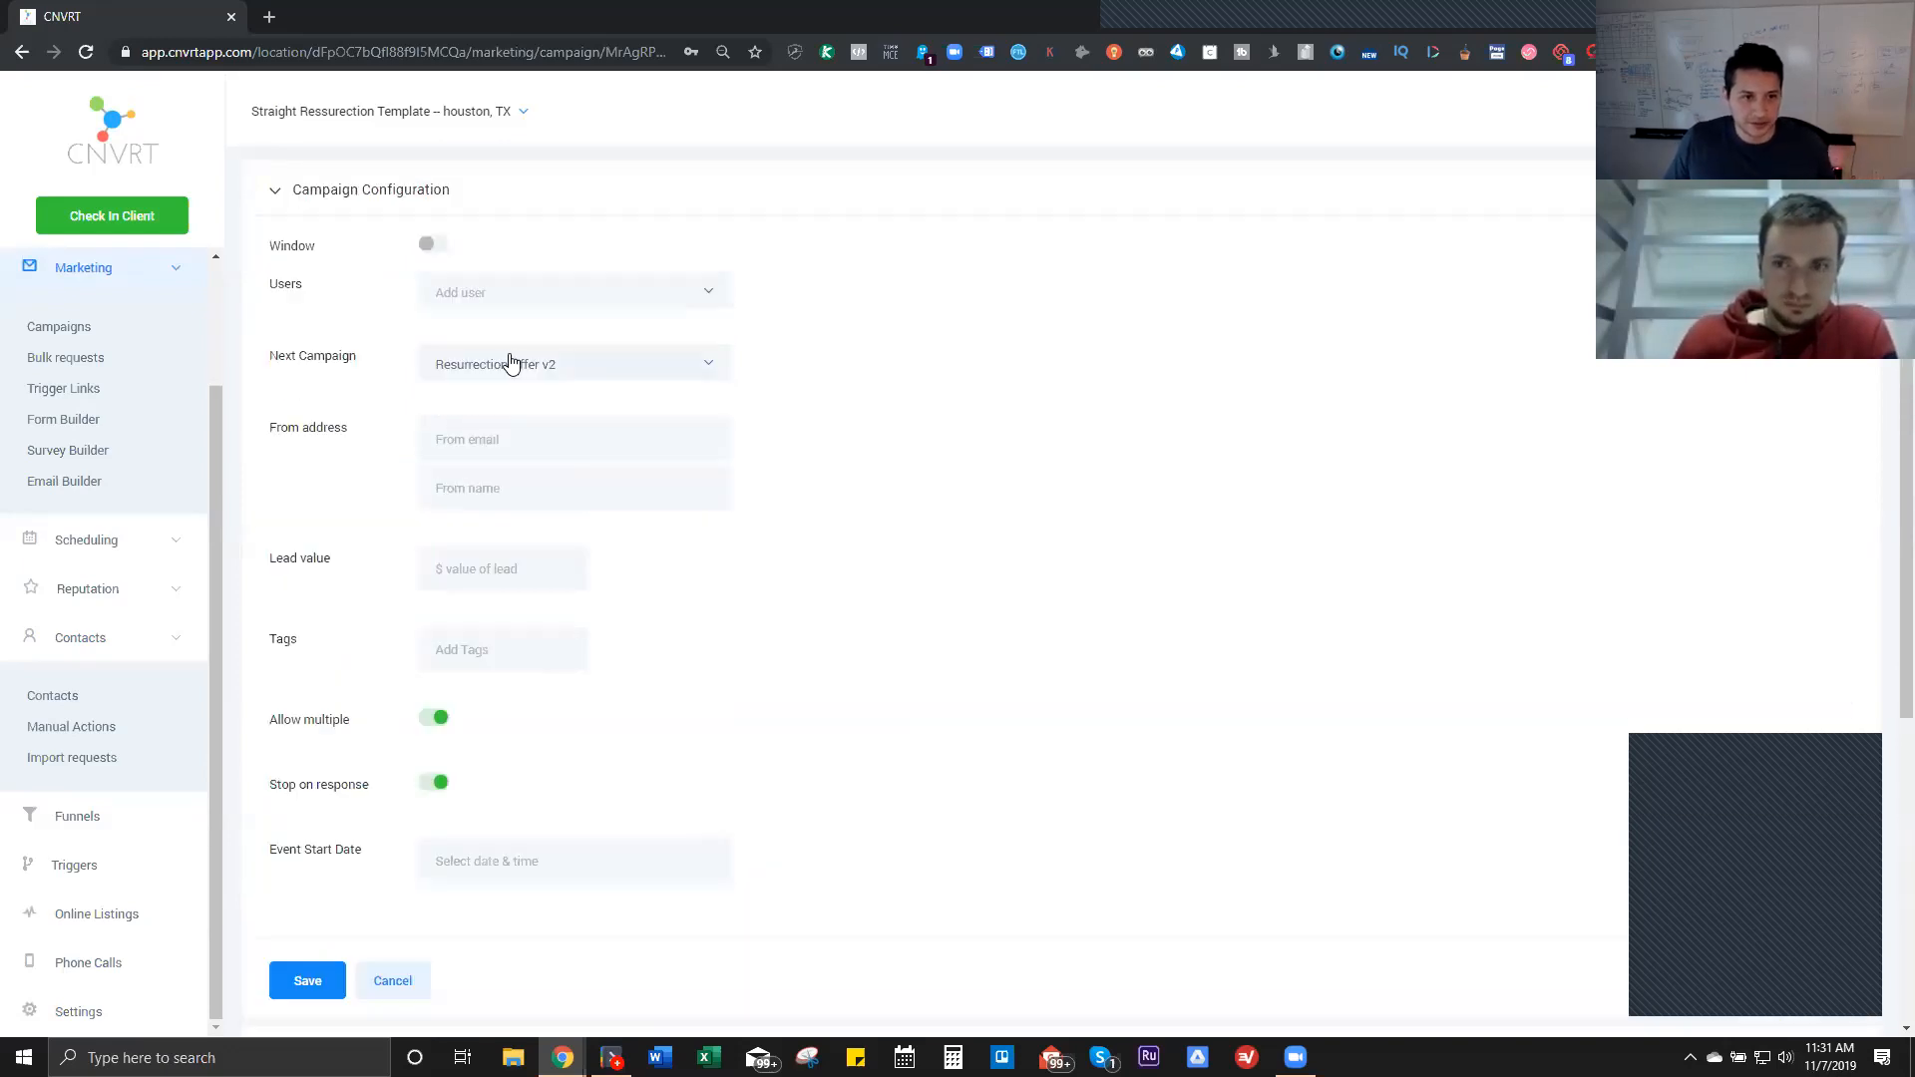
click(509, 364)
scroll(495, 404, up, 1)
click(495, 403)
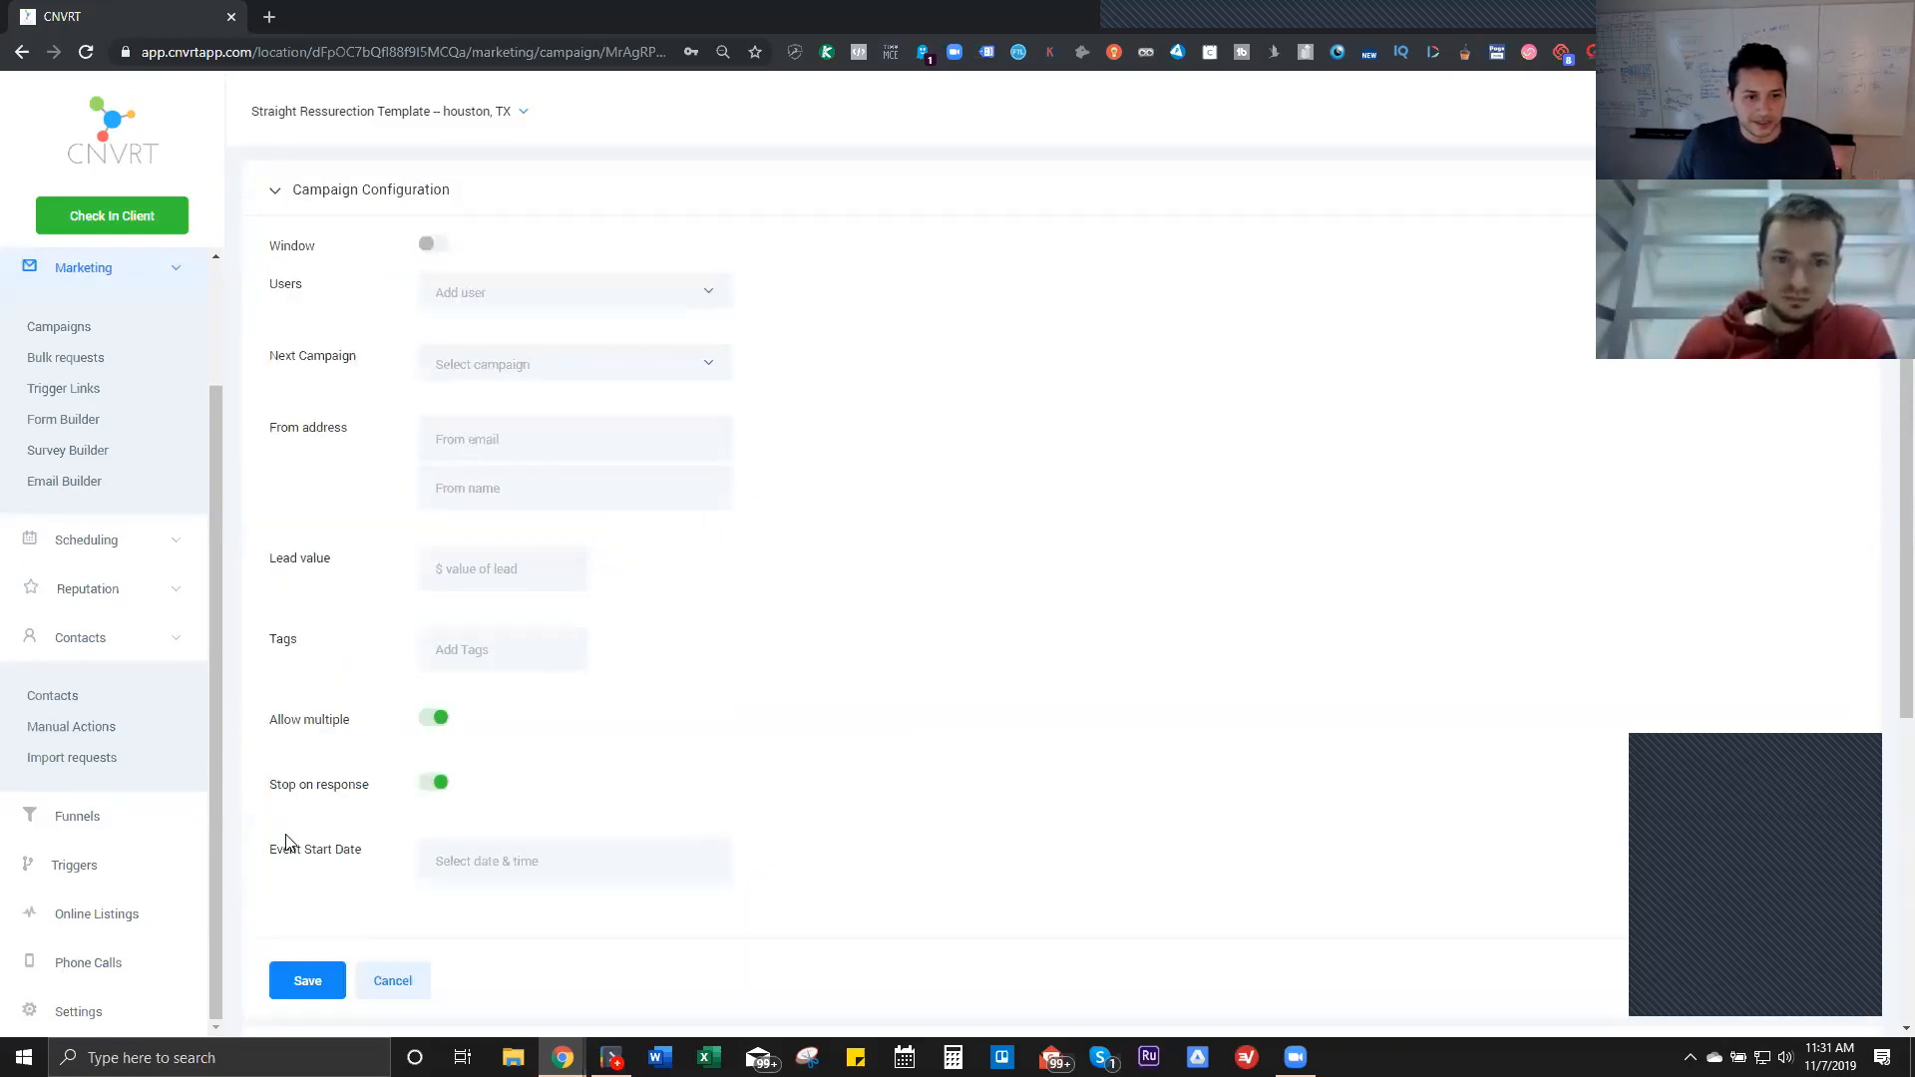
Step: Turn off Allow multiple for the Resurrection Offer V1 campaign and save its configuration
scroll(291, 843, down, 3)
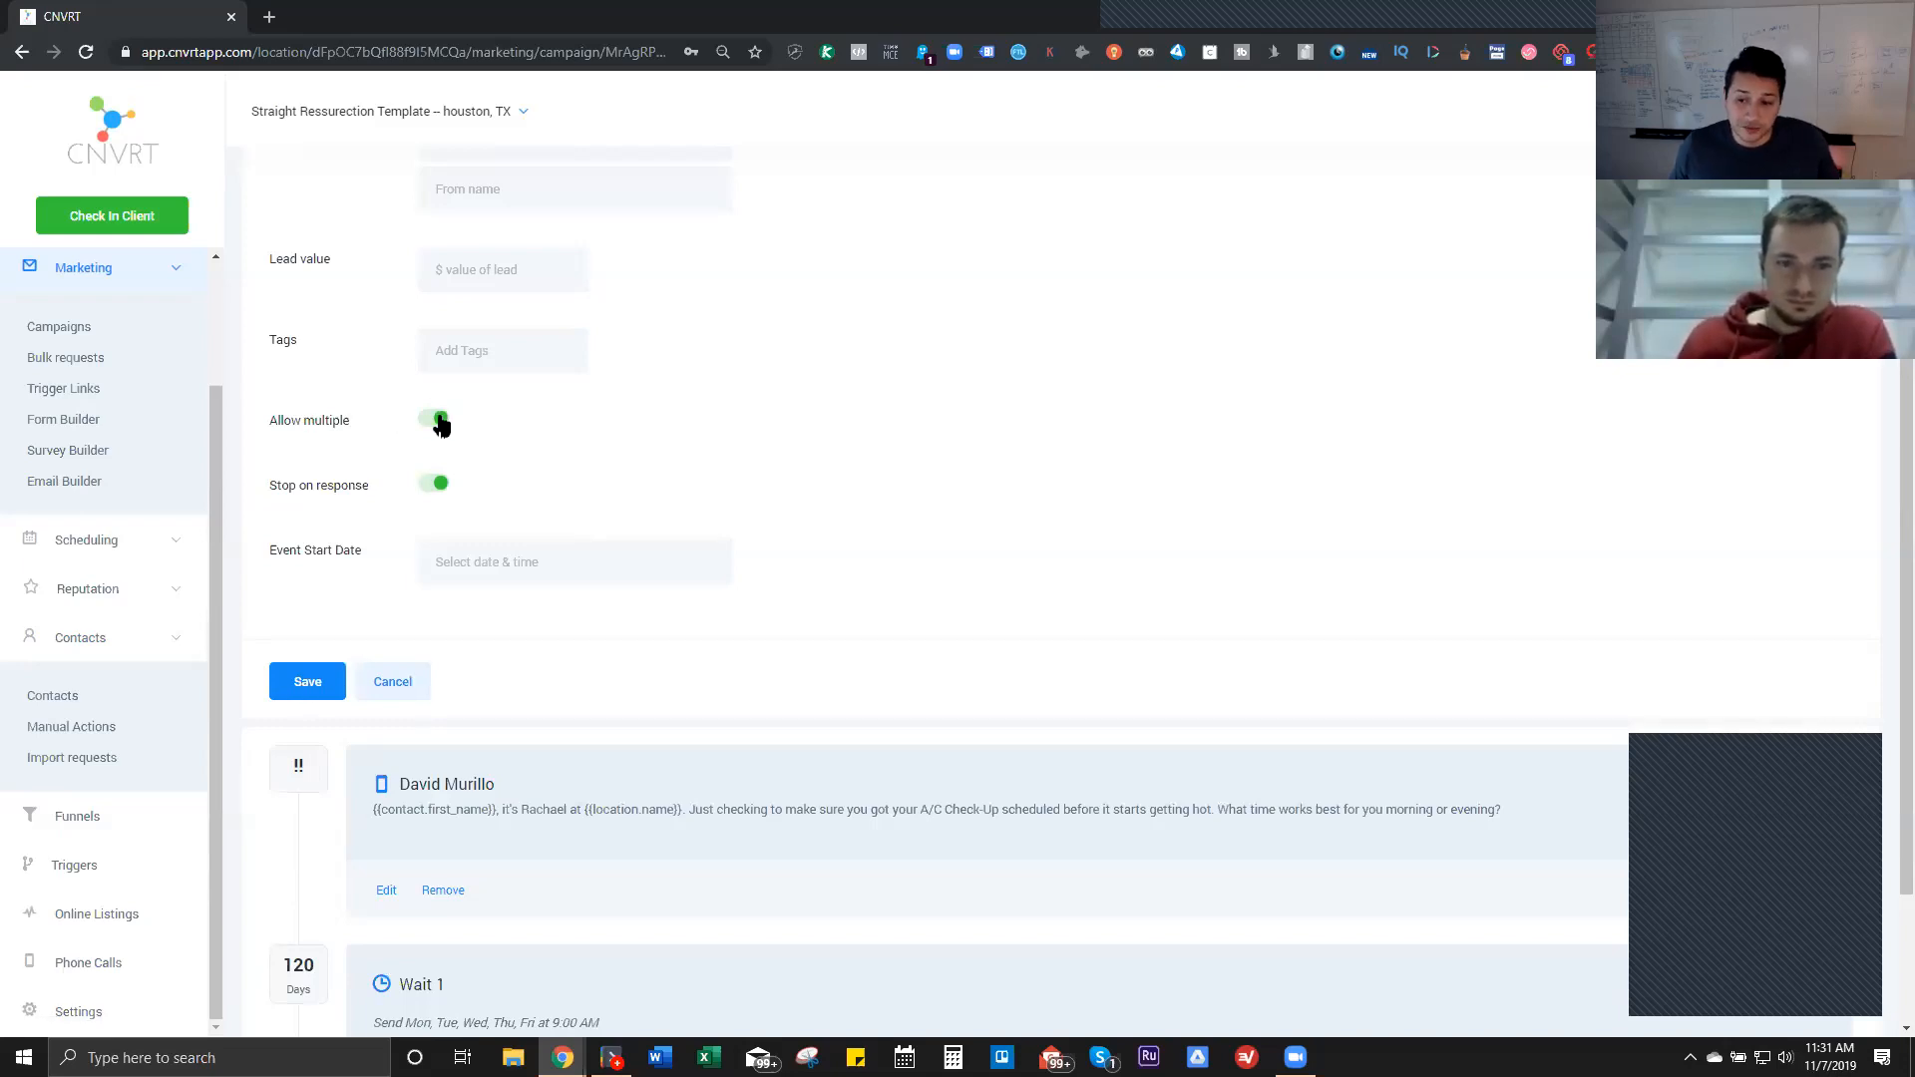
click(437, 420)
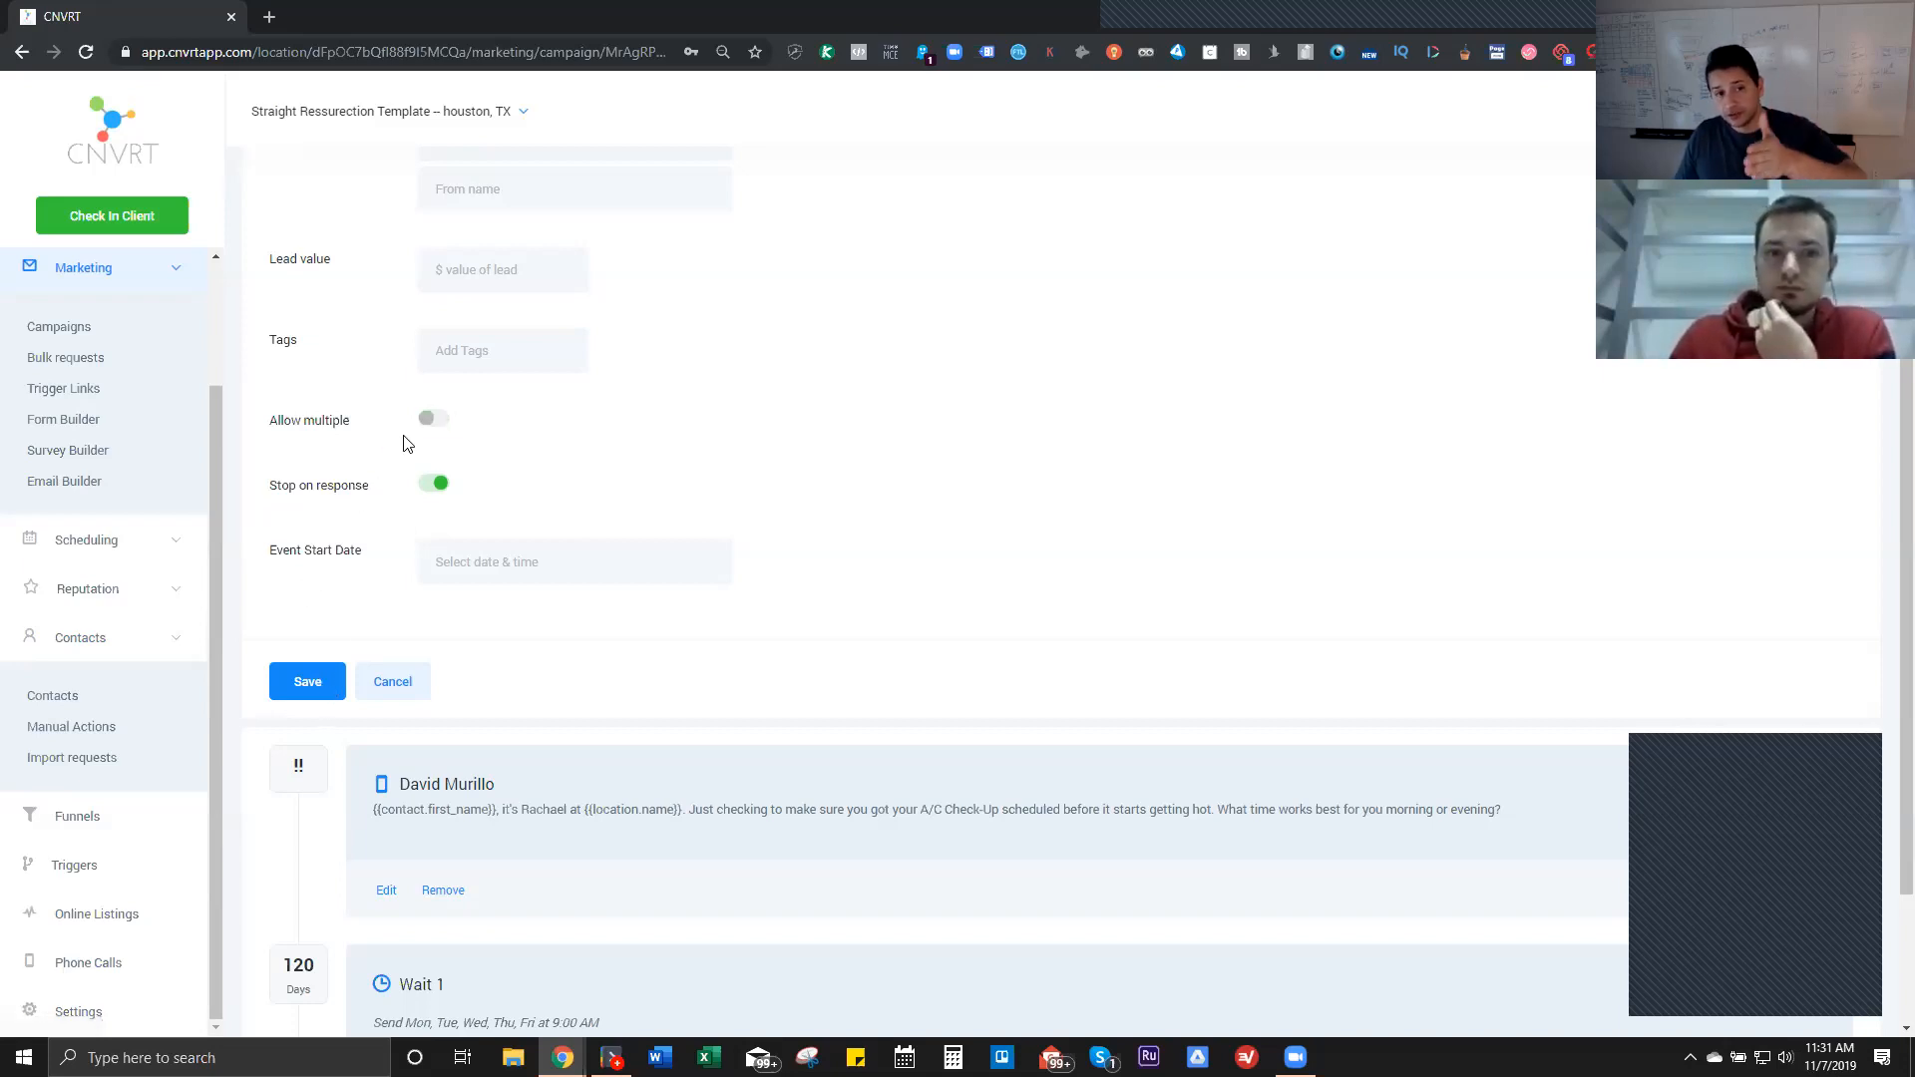
click(278, 688)
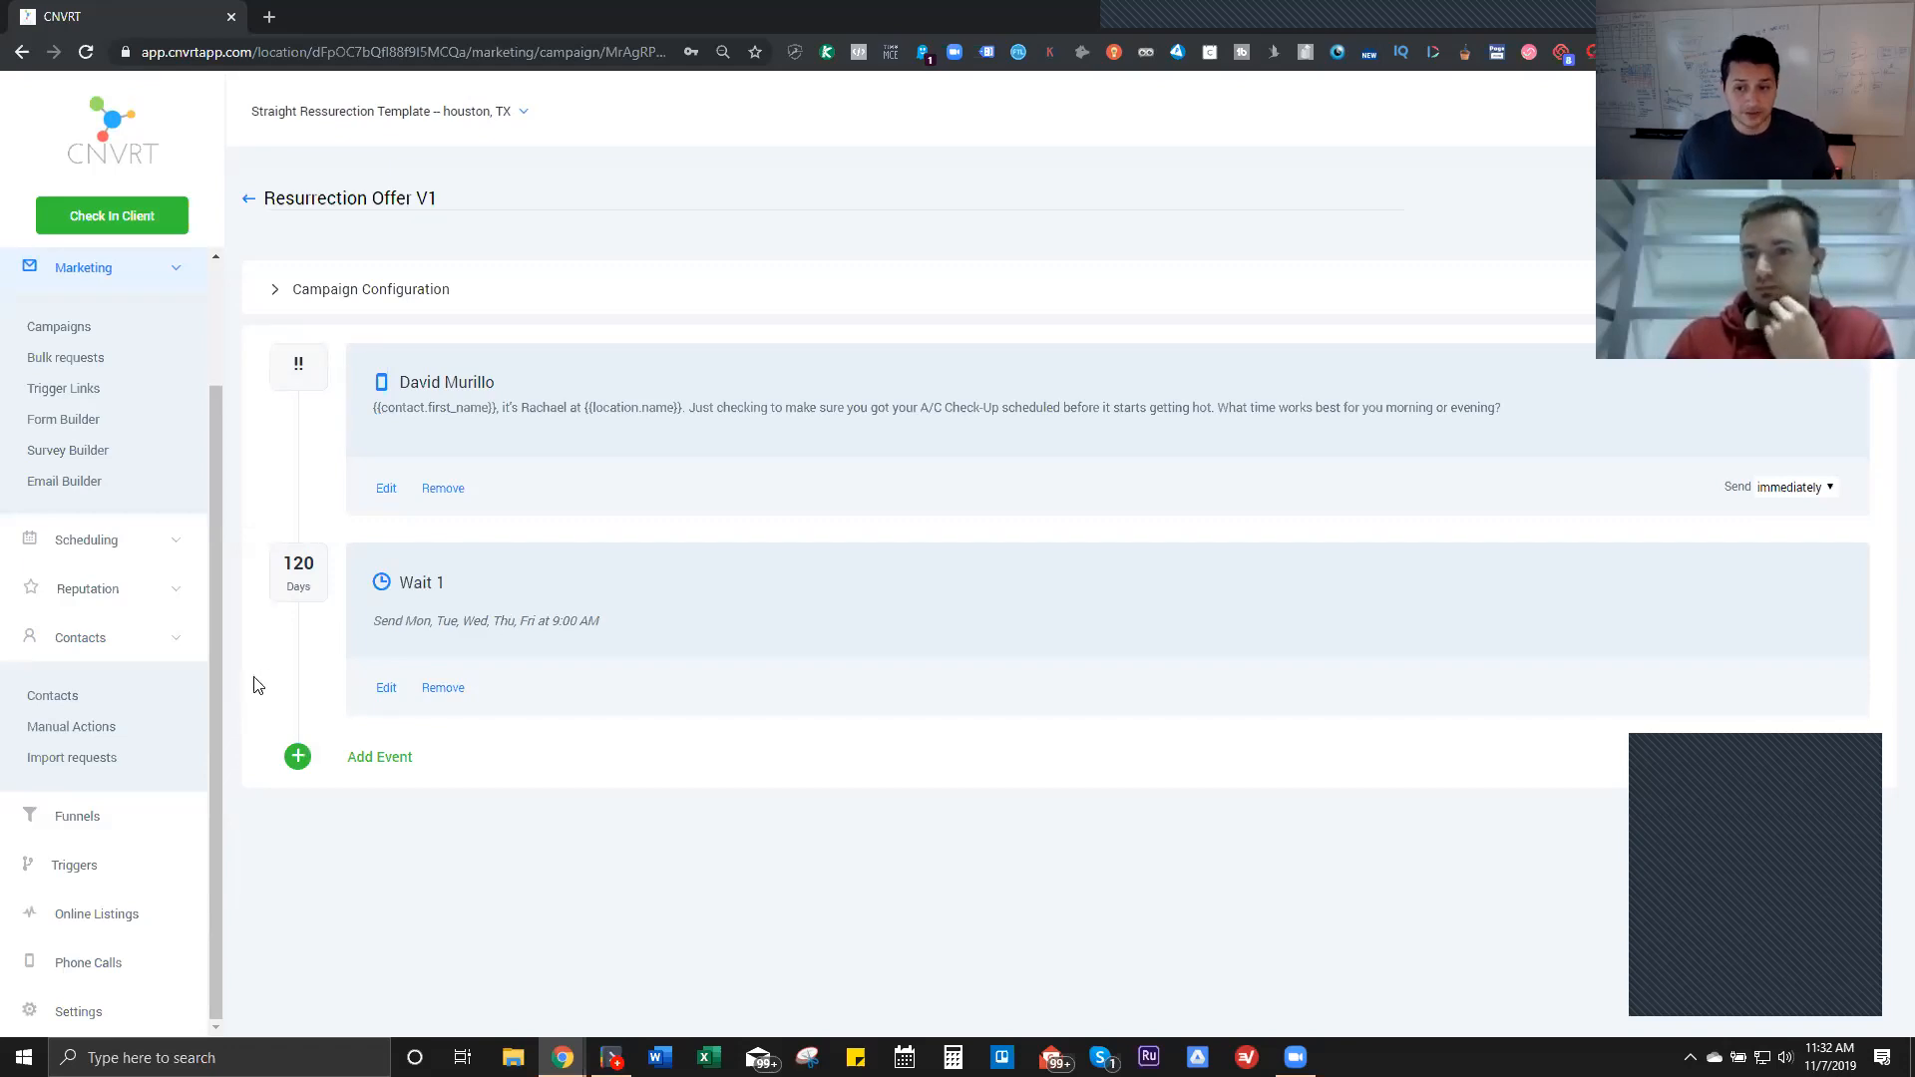
Step: Look over the account's phone number settings, including call forwarding and call recording
click(84, 1013)
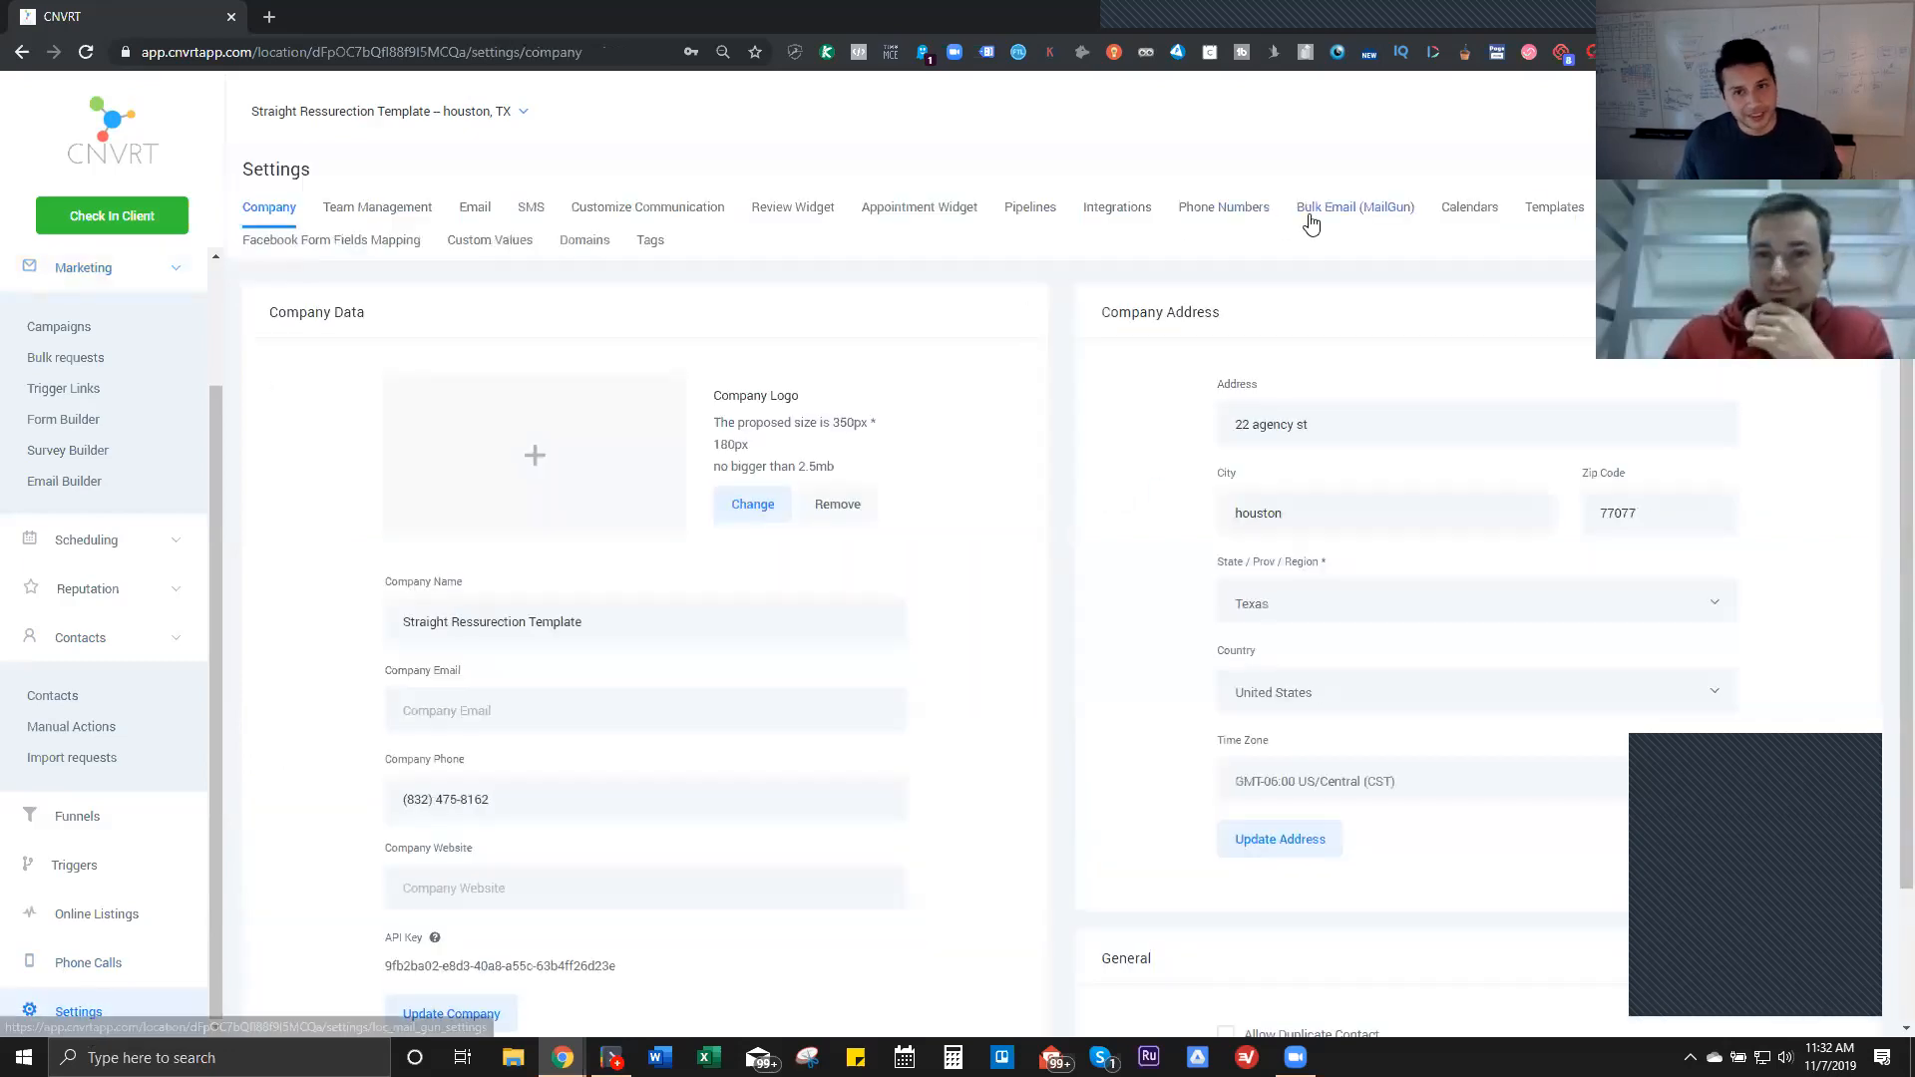
click(1227, 208)
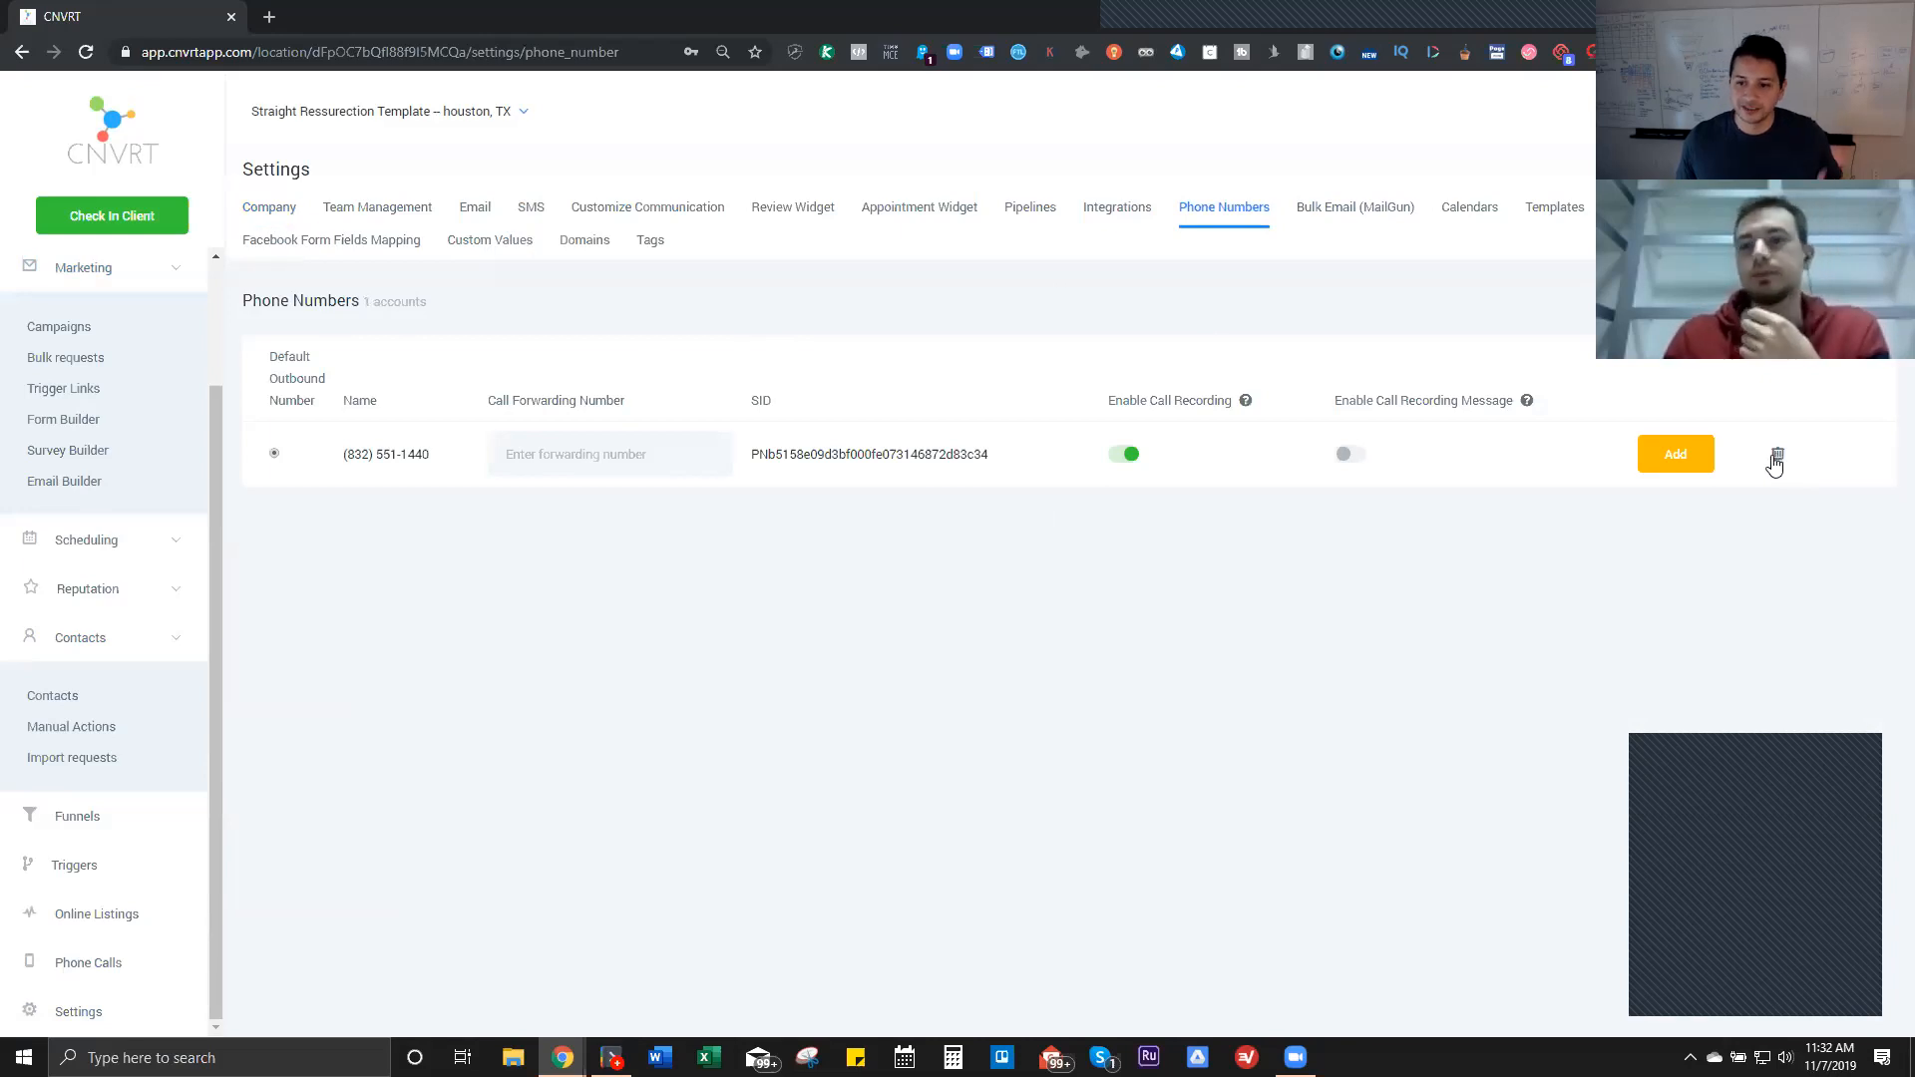
click(1698, 466)
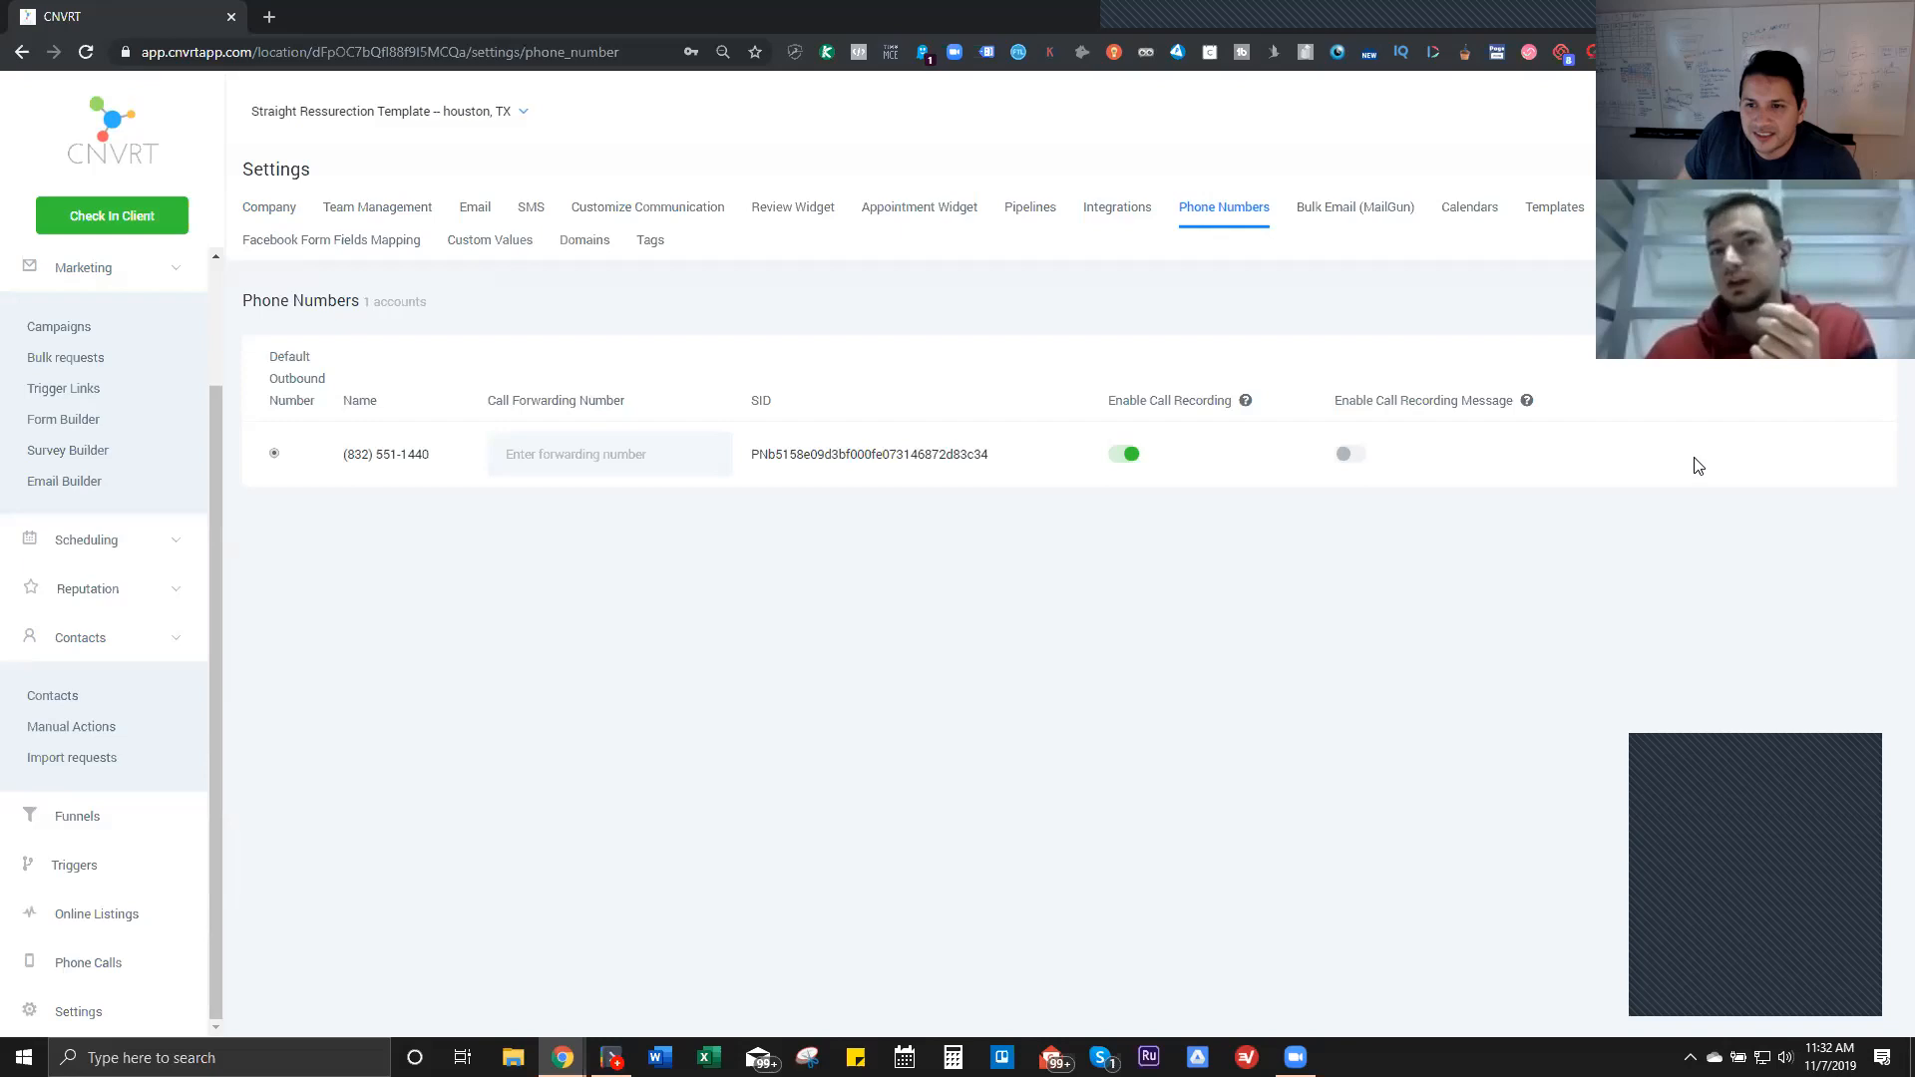